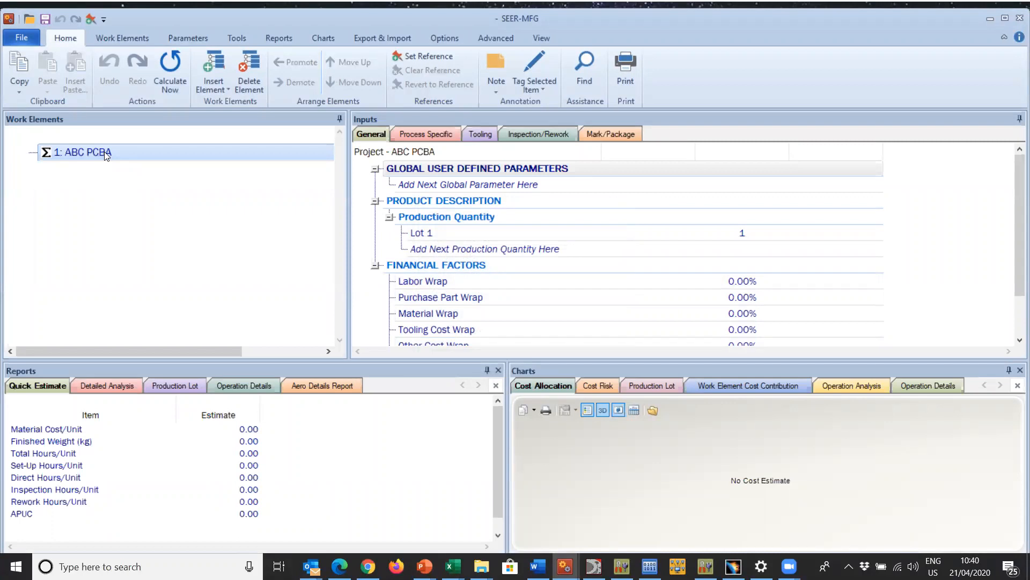
Insert a PC Board work element named "Op010 Kitting / IQA" one level below the ABC PCBA project
{"action": "left_click", "coordinate": [41, 150]}
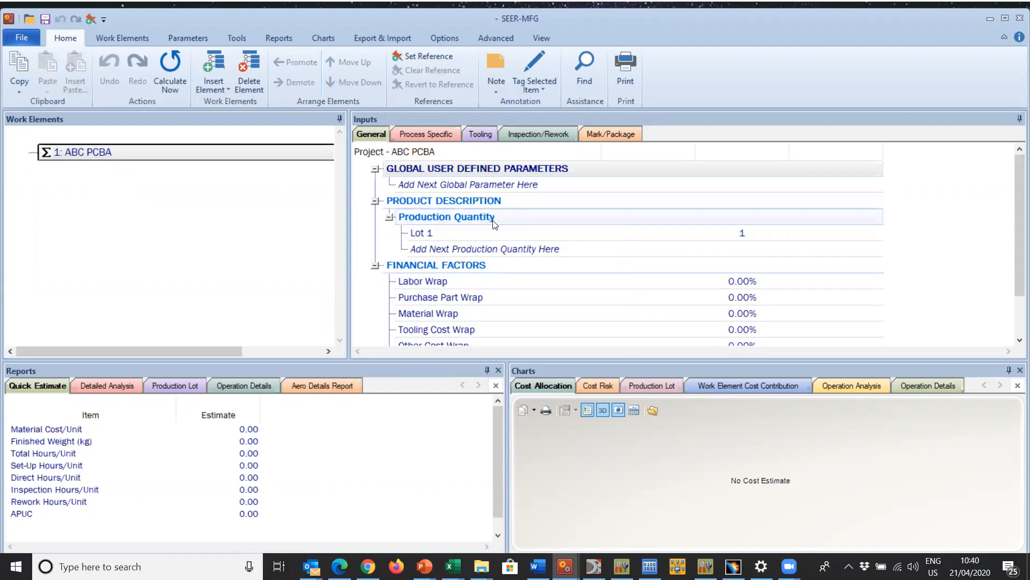
{"action": "left_click", "coordinate": [219, 65]}
{"action": "left_click", "coordinate": [479, 265]}
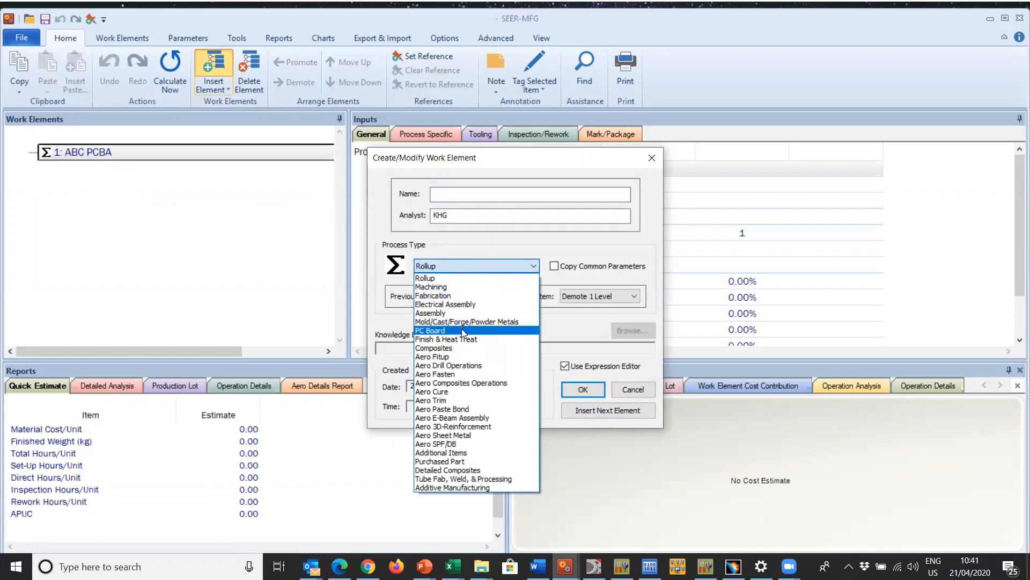
{"action": "left_click", "coordinate": [463, 330]}
{"action": "left_click", "coordinate": [444, 194]}
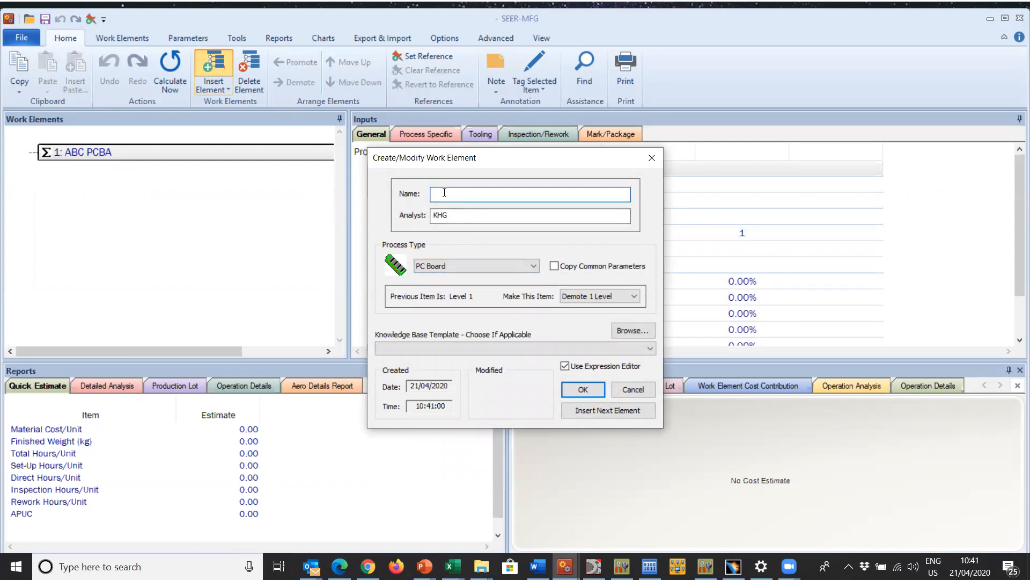
{"action": "type", "text": "Op010 Ki"}
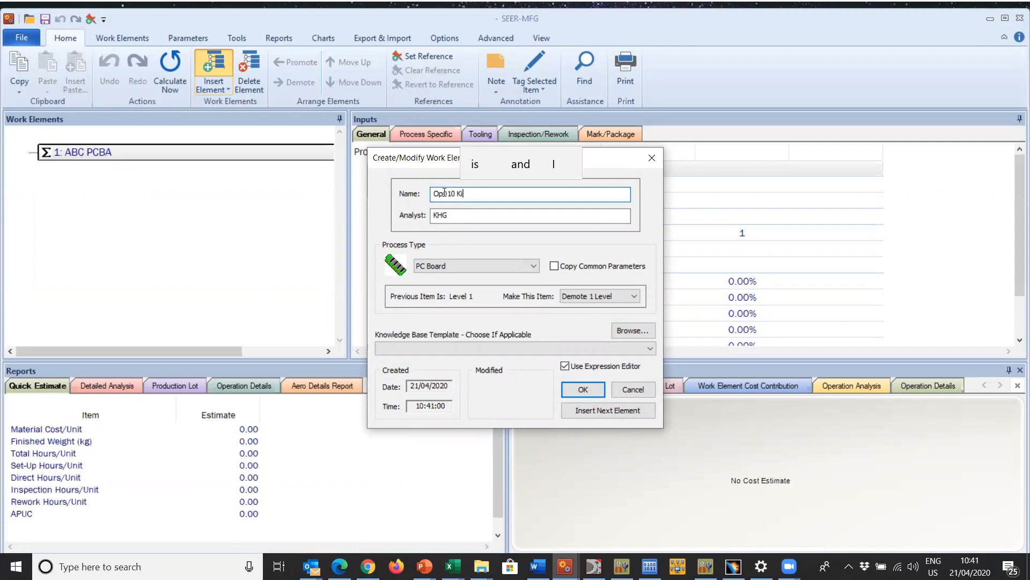
{"action": "type", "text": "tting /"}
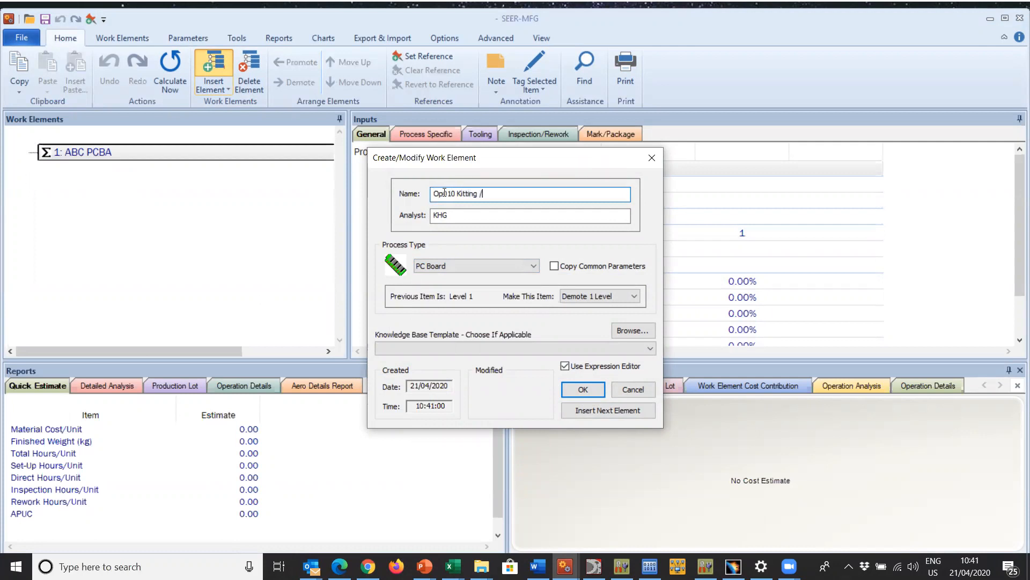
{"action": "type", "text": " IQA"}
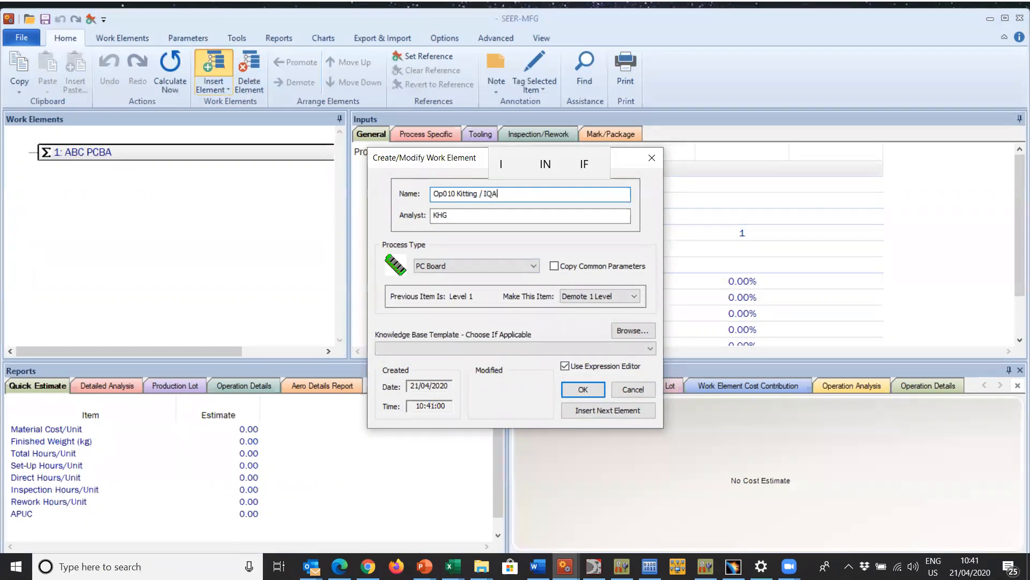
{"action": "left_click", "coordinate": [591, 390]}
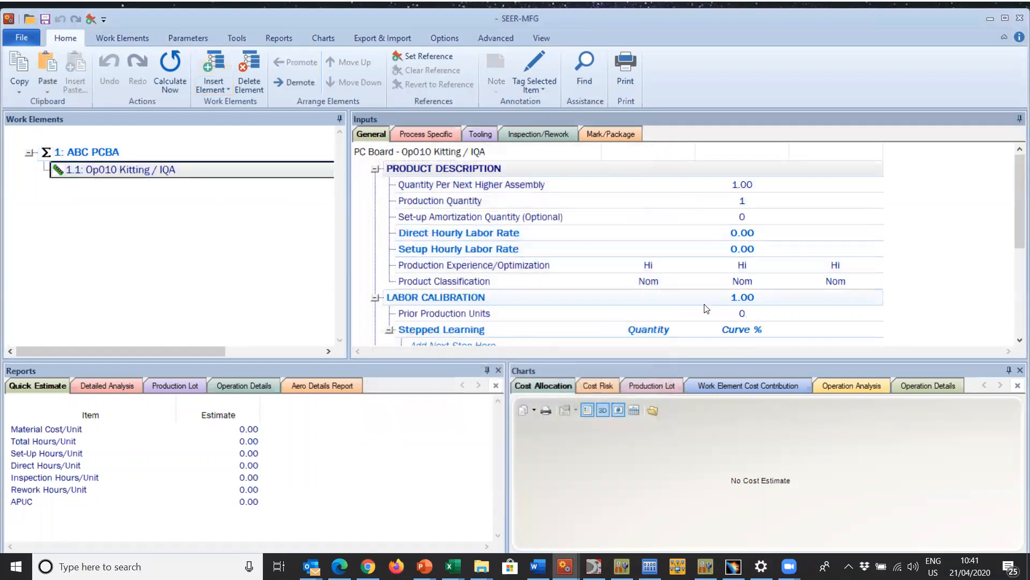
Set the work element's production quantity to 70000 and its set-up amortization quantity to 7000
{"action": "left_click_drag", "start_coordinate": [729, 360], "coordinate": [728, 491]}
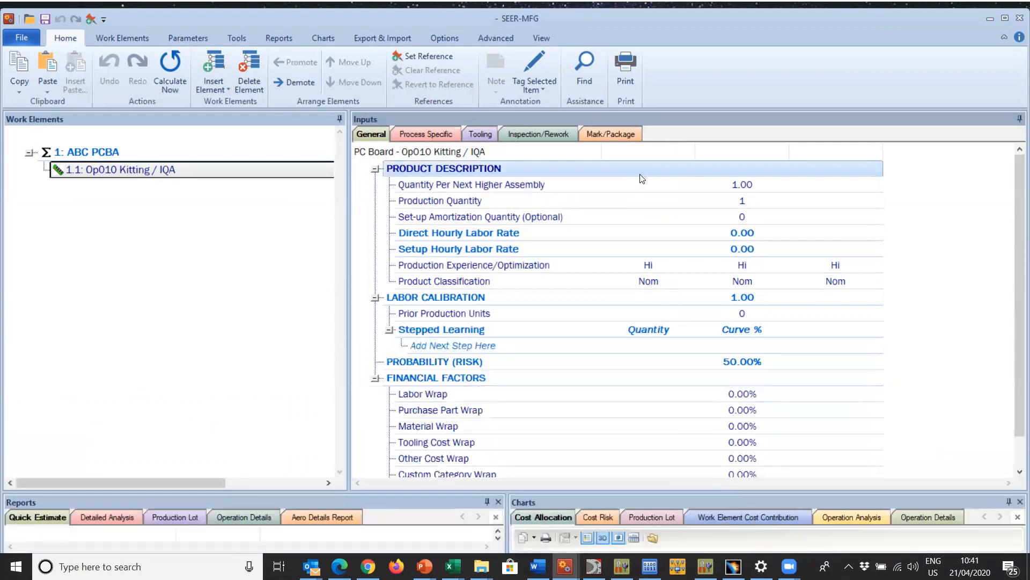
{"action": "left_click", "coordinate": [697, 199]}
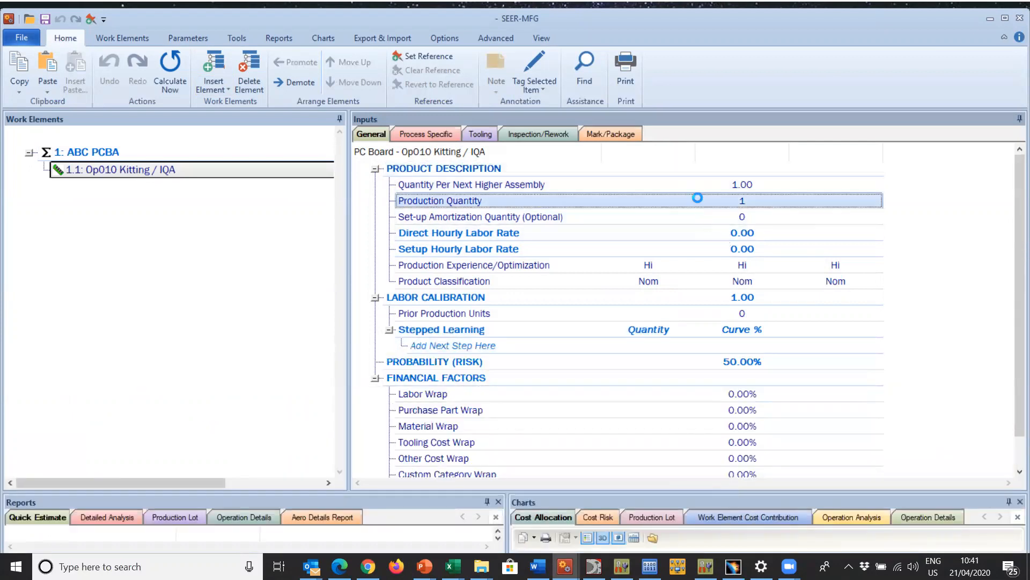
{"action": "type", "text": "70000"}
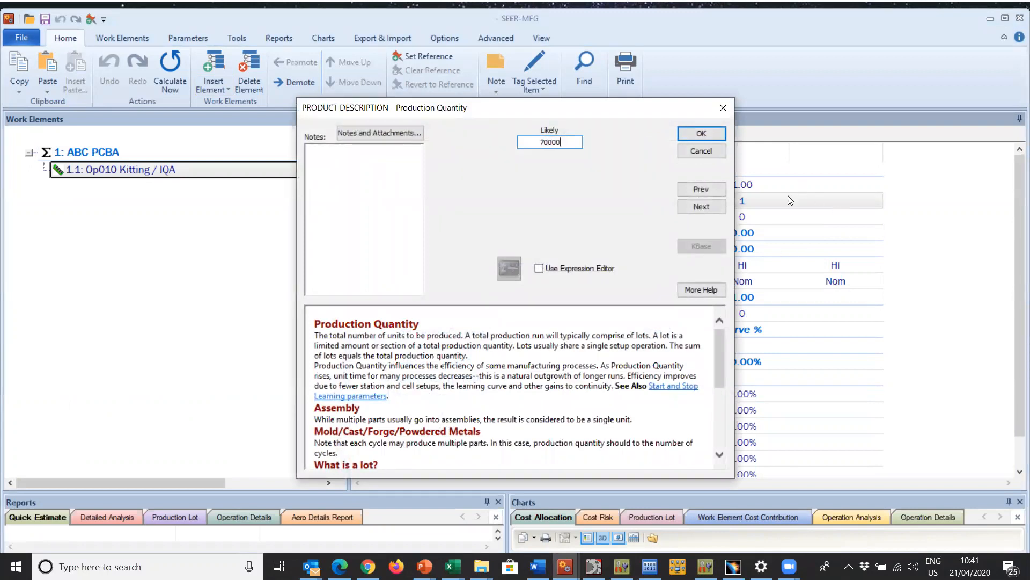
{"action": "left_click", "coordinate": [702, 133]}
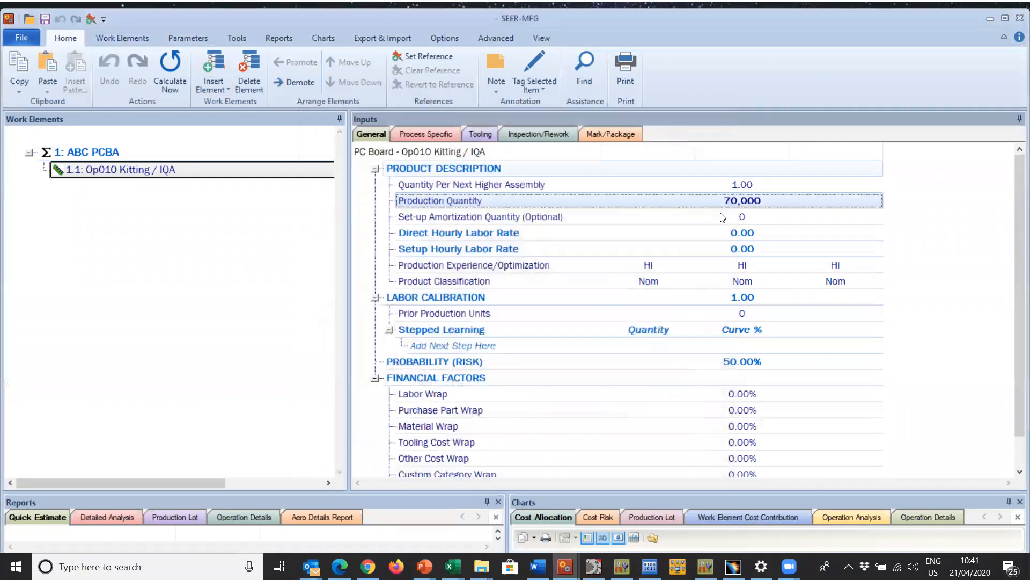
{"action": "double_click", "coordinate": [722, 217]}
{"action": "type", "text": "7000"}
{"action": "left_click", "coordinate": [697, 130]}
Set both the direct hourly labor rate and the setup hourly labor rate to 35
{"action": "double_click", "coordinate": [716, 229]}
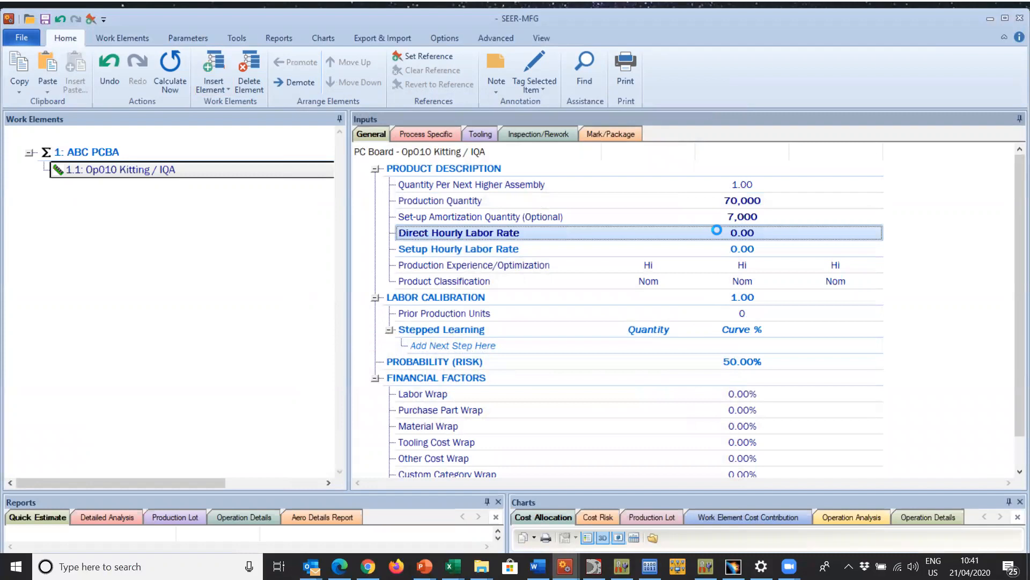
{"action": "type", "text": "35"}
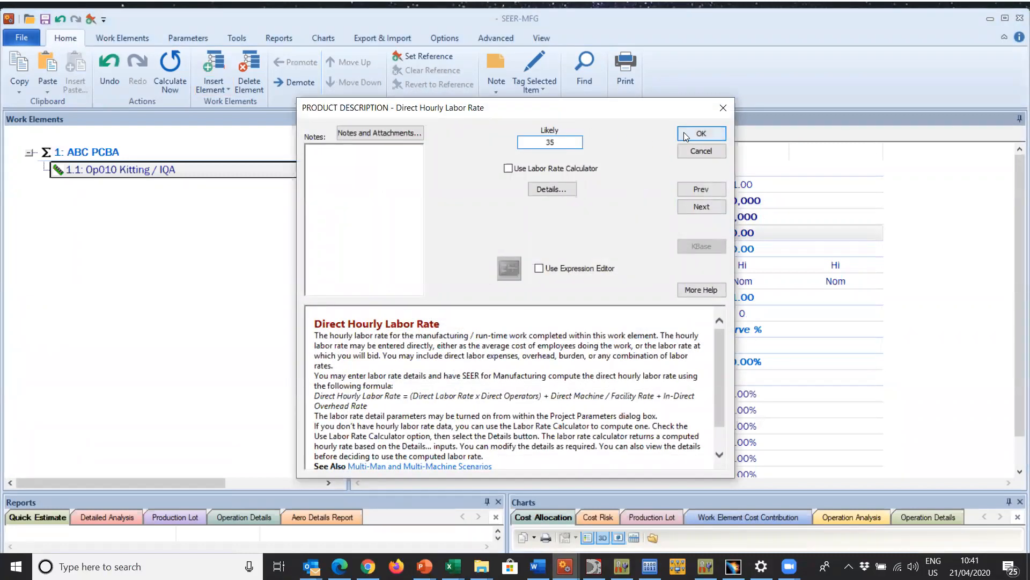
{"action": "left_click", "coordinate": [697, 133]}
{"action": "double_click", "coordinate": [737, 251]}
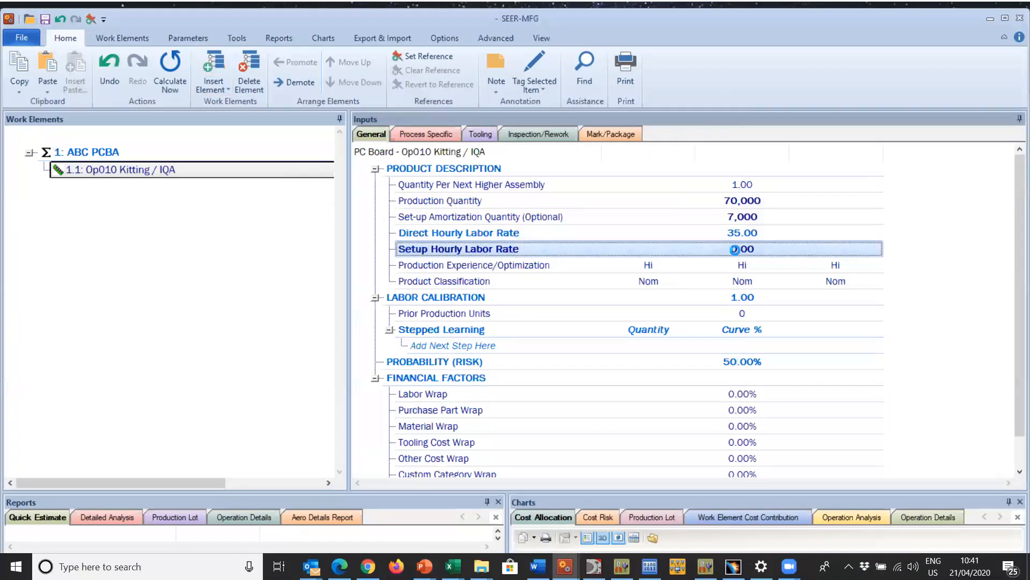
{"action": "type", "text": "35"}
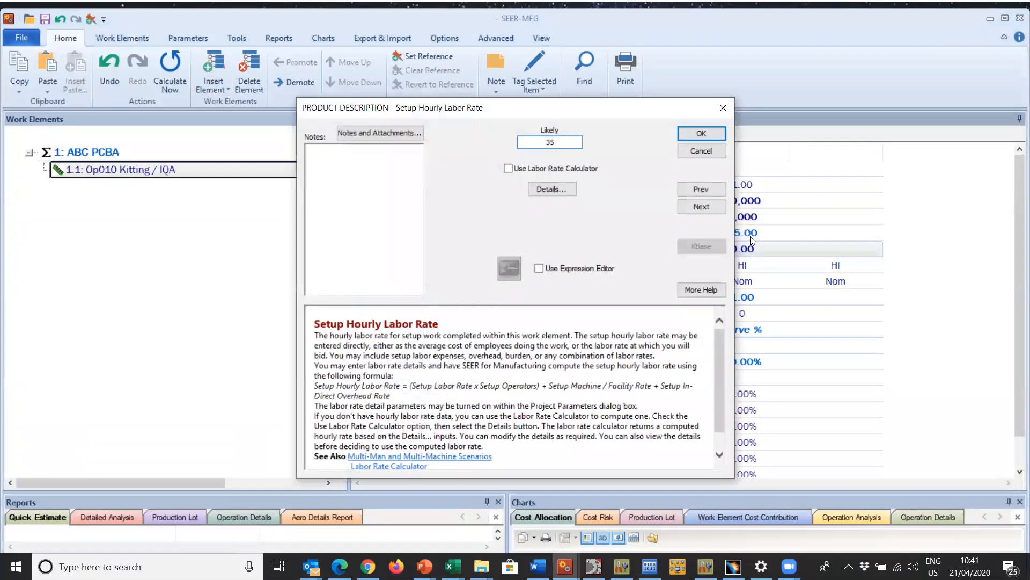
{"action": "left_click", "coordinate": [718, 139]}
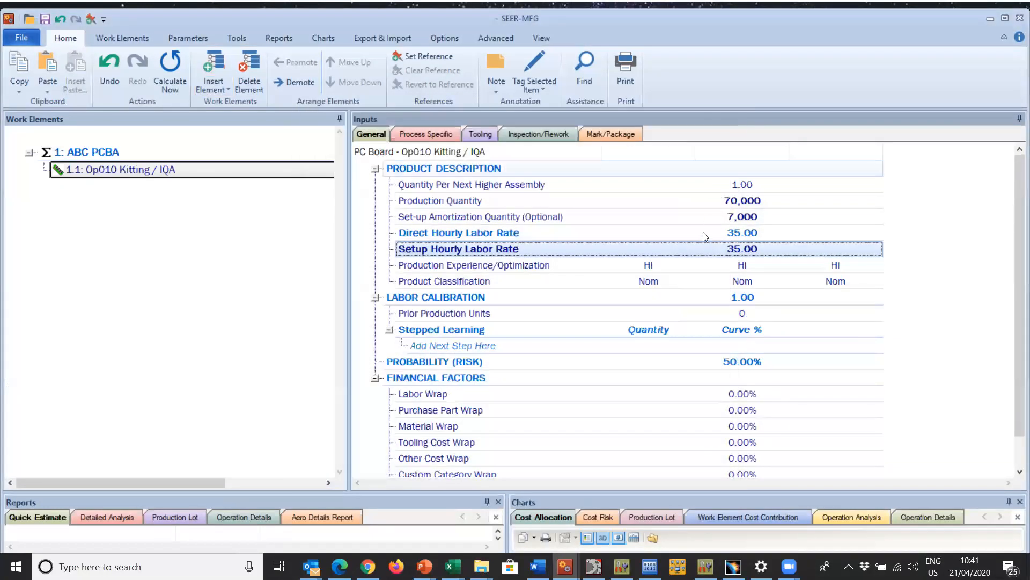
Raise Production Experience/Optimization to EHi for the least, likely and most ratings
{"action": "left_click", "coordinate": [679, 262]}
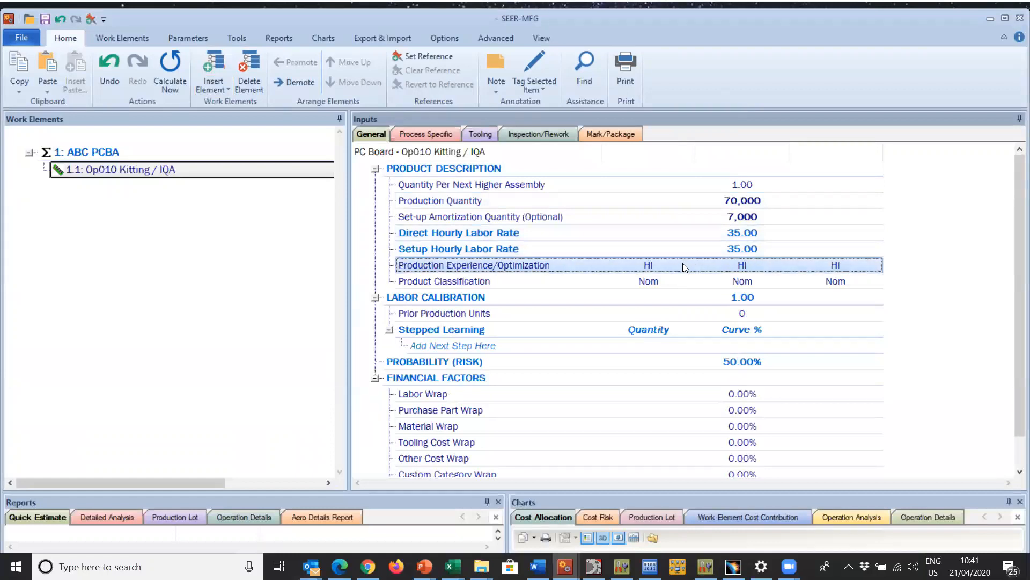
{"action": "double_click", "coordinate": [682, 263]}
{"action": "left_click", "coordinate": [468, 163]}
{"action": "left_click", "coordinate": [498, 158]}
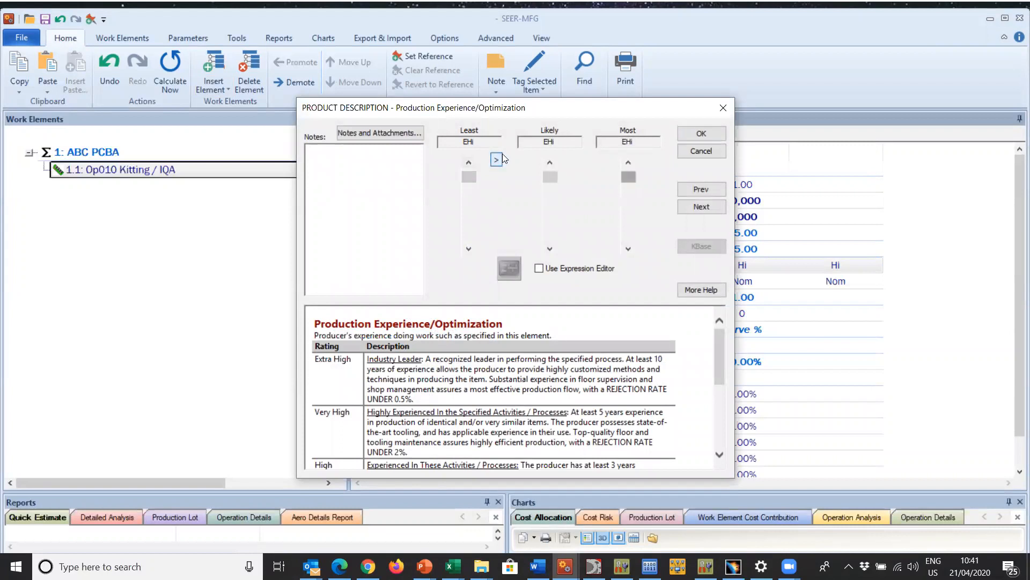
{"action": "left_click", "coordinate": [702, 133]}
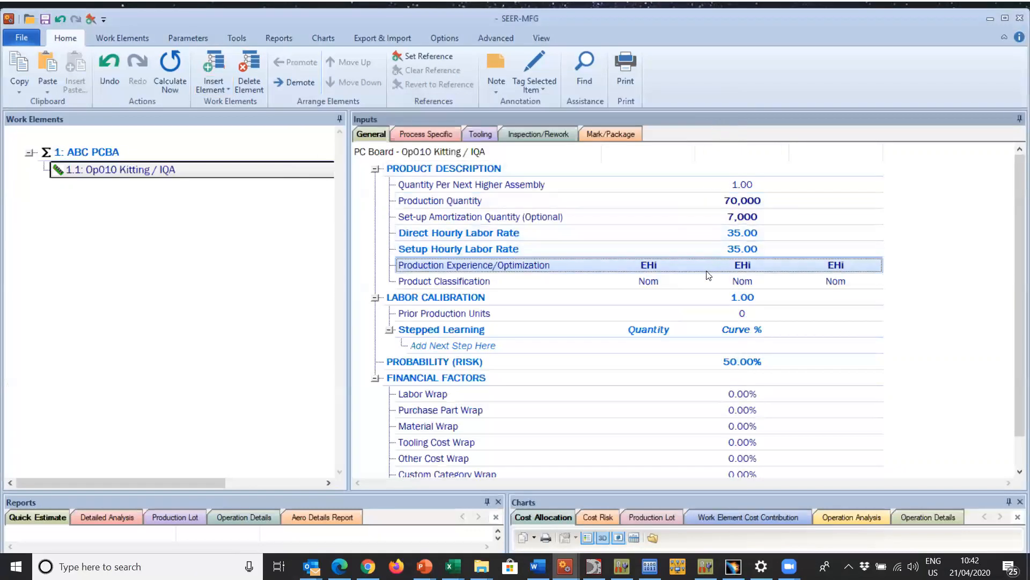
Review the Product Classification rating descriptions, especially the Nominal definition, and accept the existing rating
{"action": "double_click", "coordinate": [690, 283]}
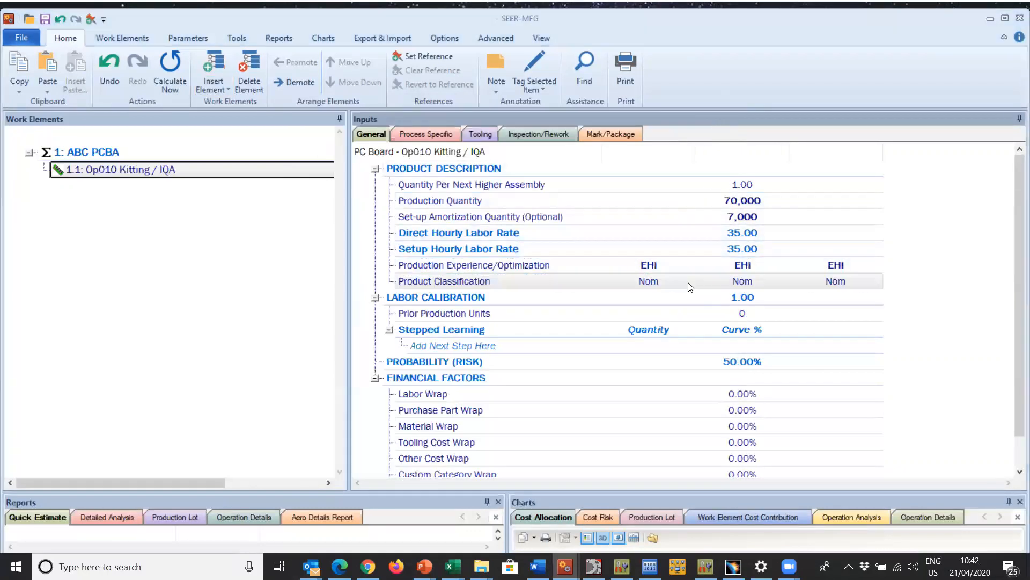
{"action": "left_click_drag", "start_coordinate": [719, 337], "coordinate": [722, 371]}
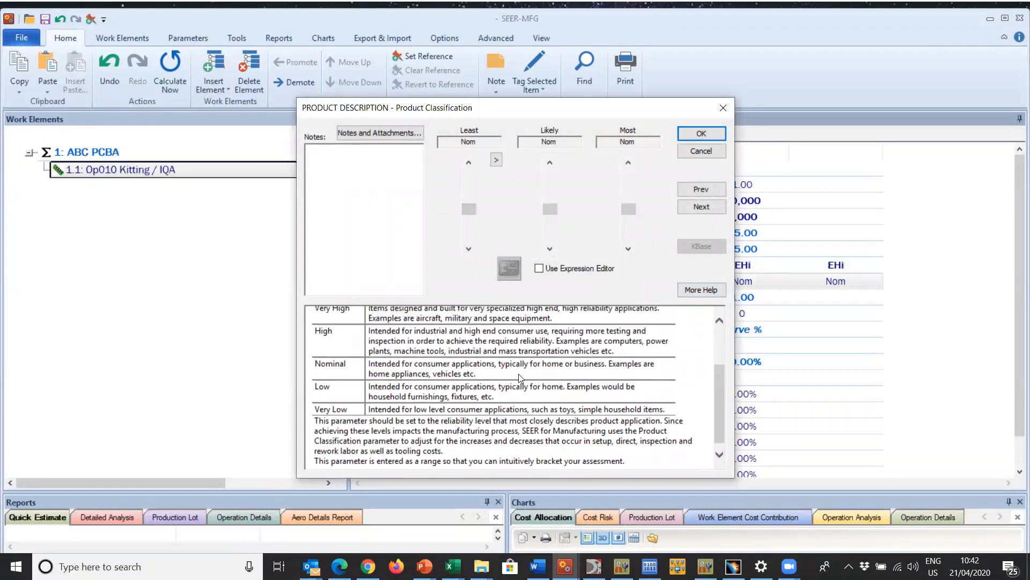
{"action": "left_click_drag", "start_coordinate": [476, 374], "coordinate": [374, 365]}
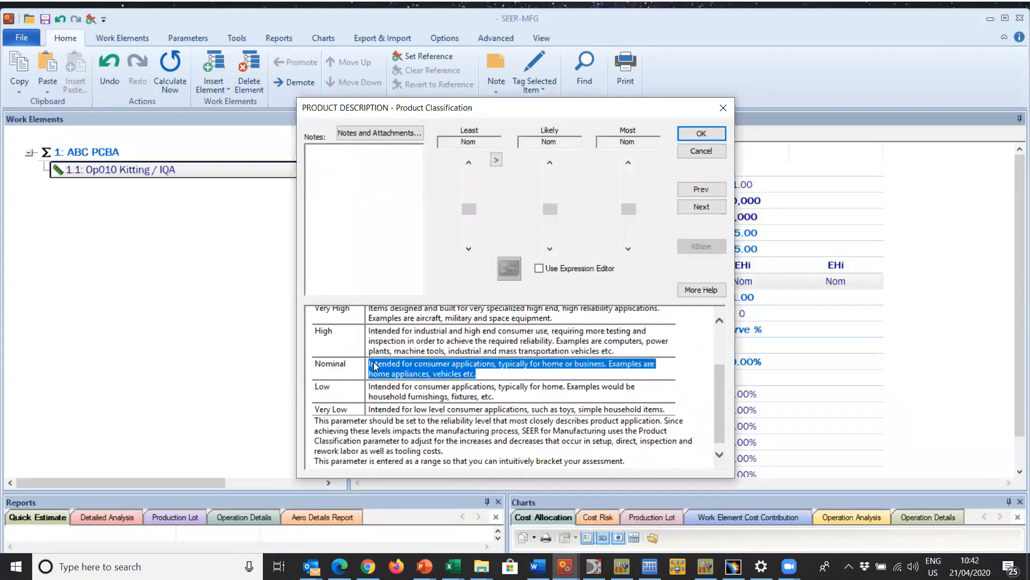
{"action": "left_click", "coordinate": [707, 131]}
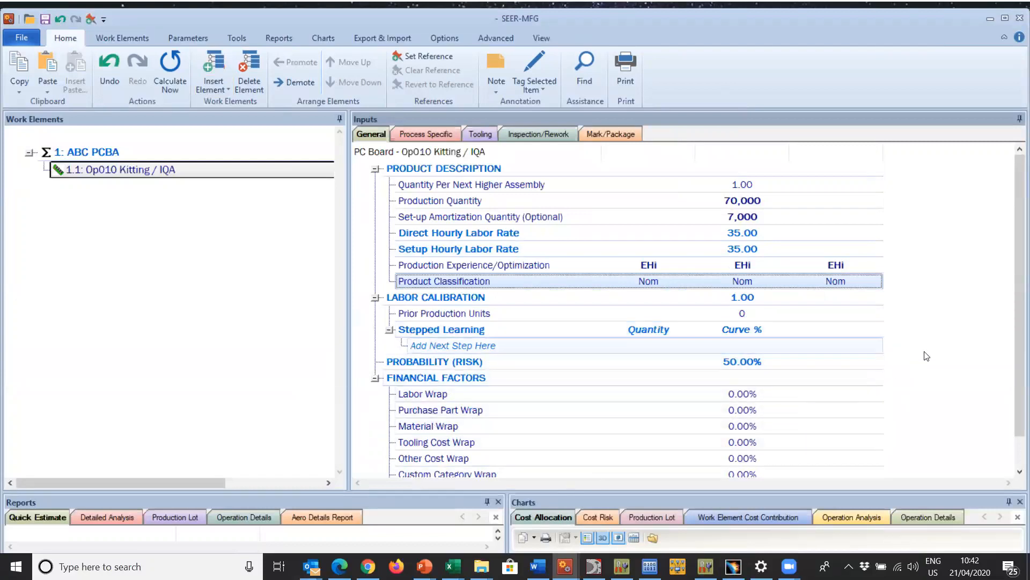
{"action": "scroll", "coordinate": [1014, 225], "scroll_direction": "down", "scroll_amount": 1}
{"action": "scroll", "coordinate": [1013, 248], "scroll_direction": "up", "scroll_amount": 2}
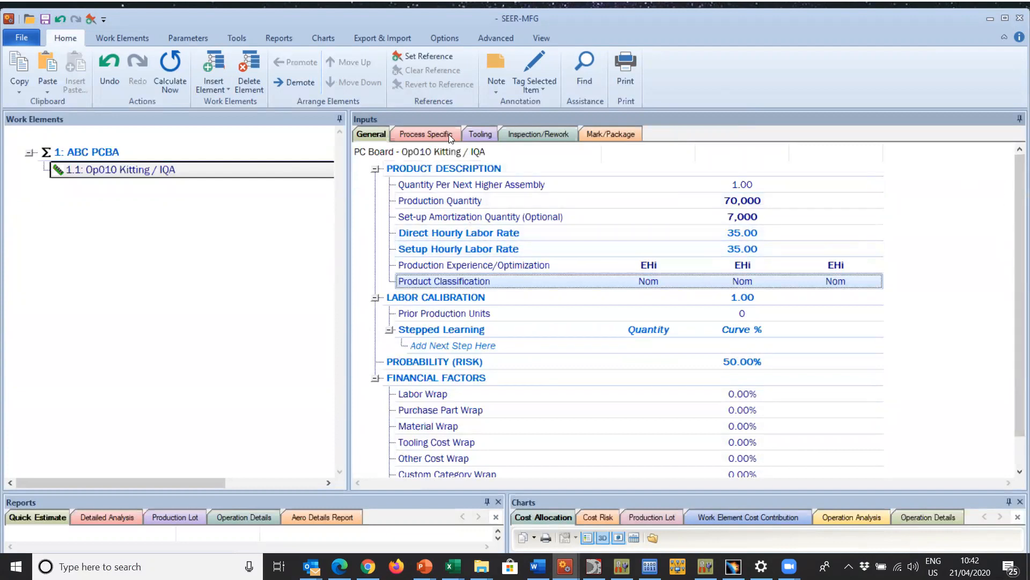
Set Initial Tool Fabrication & Design to NO in the kitting element's tooling inputs
{"action": "left_click", "coordinate": [538, 134]}
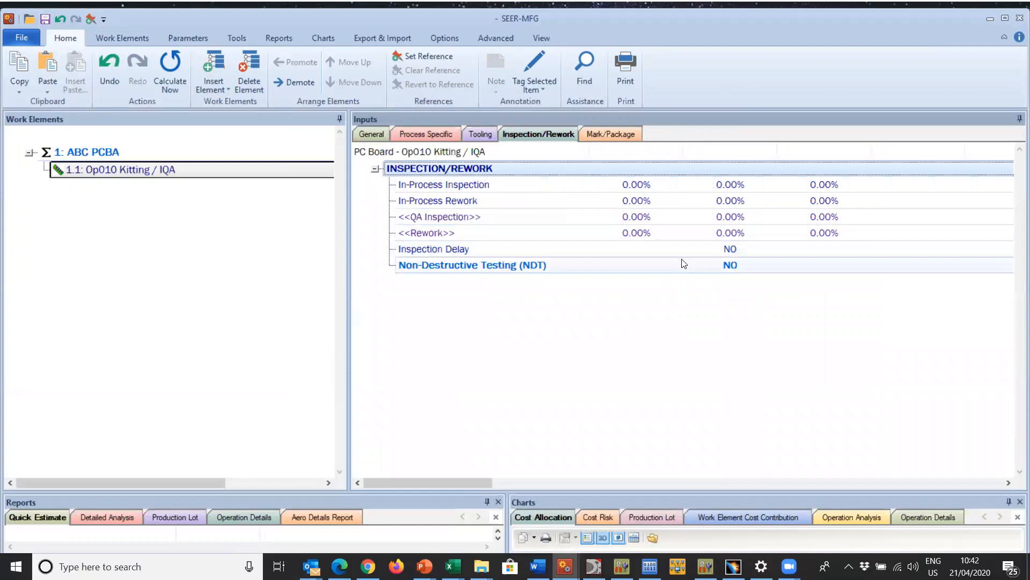
{"action": "left_click", "coordinate": [479, 133]}
{"action": "left_click", "coordinate": [742, 315]}
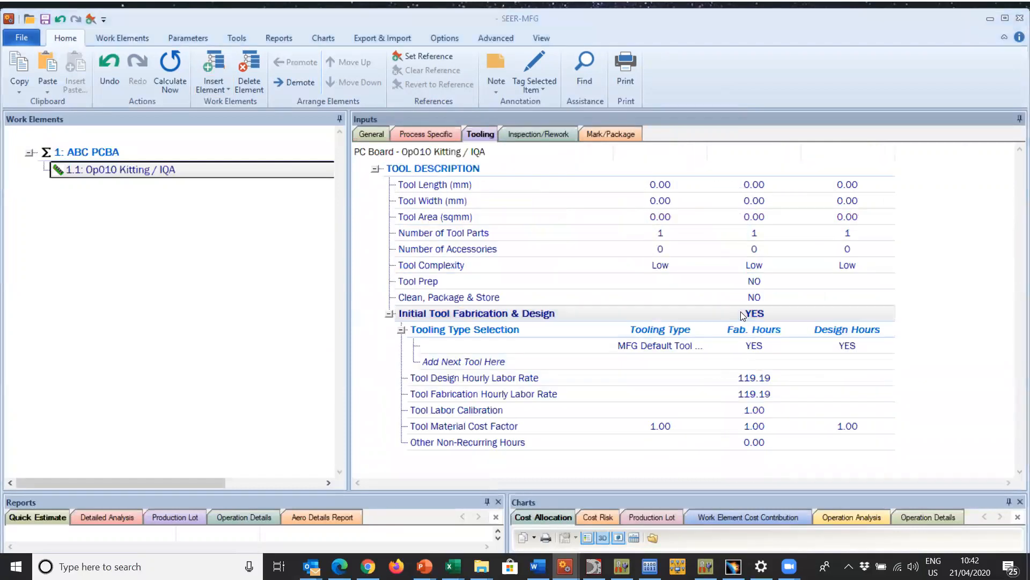
{"action": "double_click", "coordinate": [742, 315]}
{"action": "type", "text": "no"}
{"action": "left_click", "coordinate": [703, 133]}
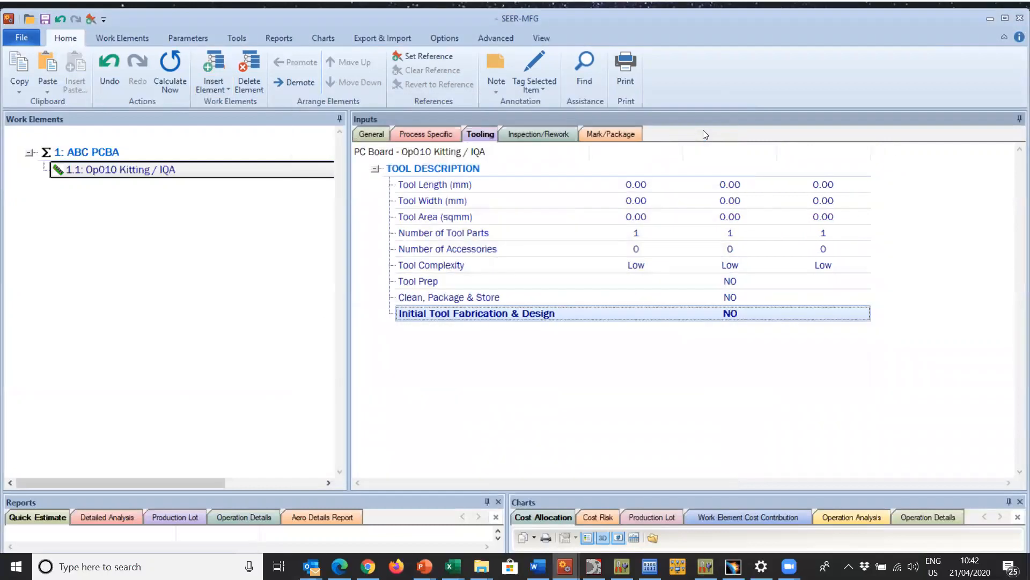
Set Detailed PCB Board to YES in the element's process-specific inputs
{"action": "left_click", "coordinate": [435, 135]}
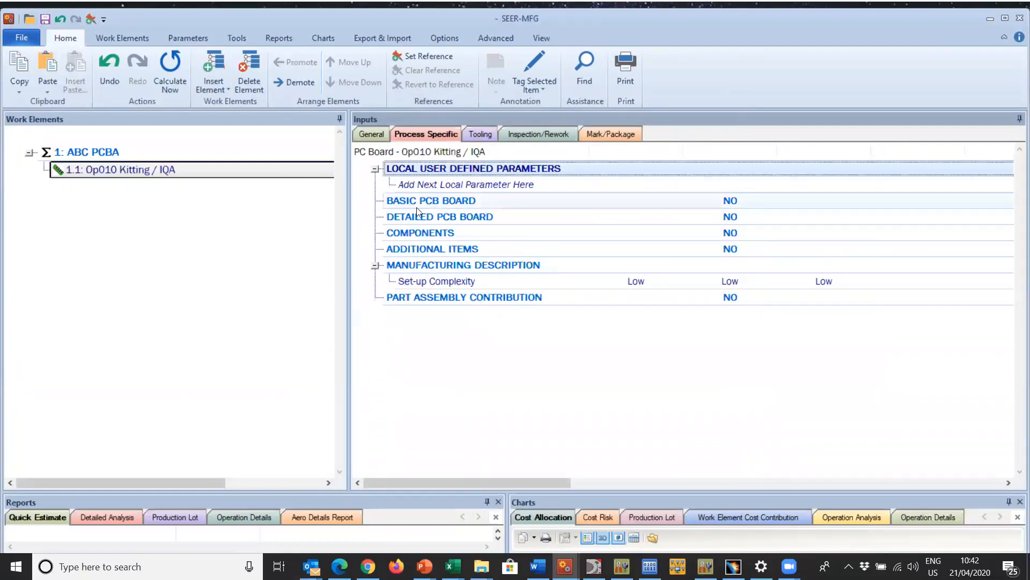
{"action": "double_click", "coordinate": [474, 221]}
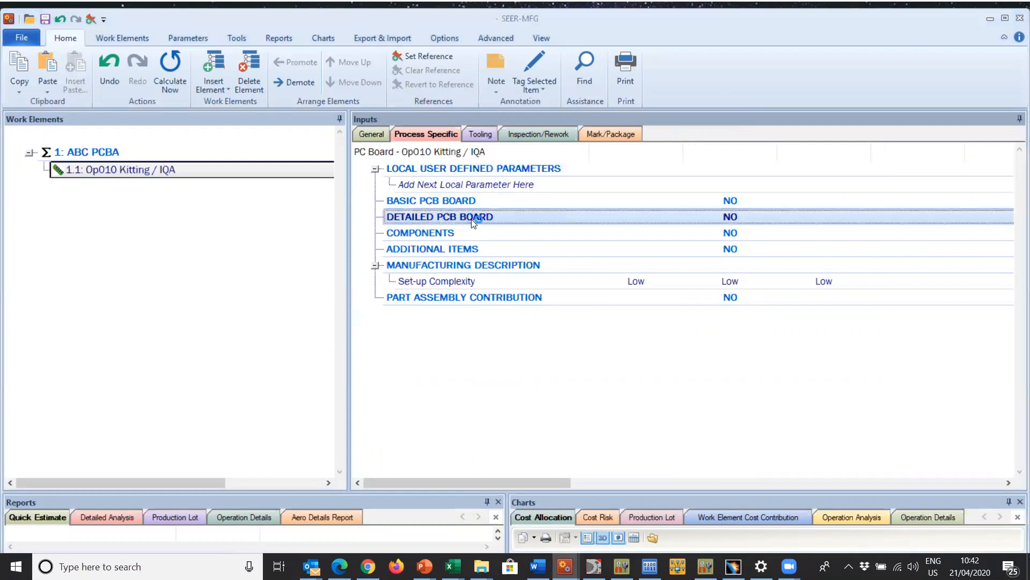
{"action": "type", "text": "YES"}
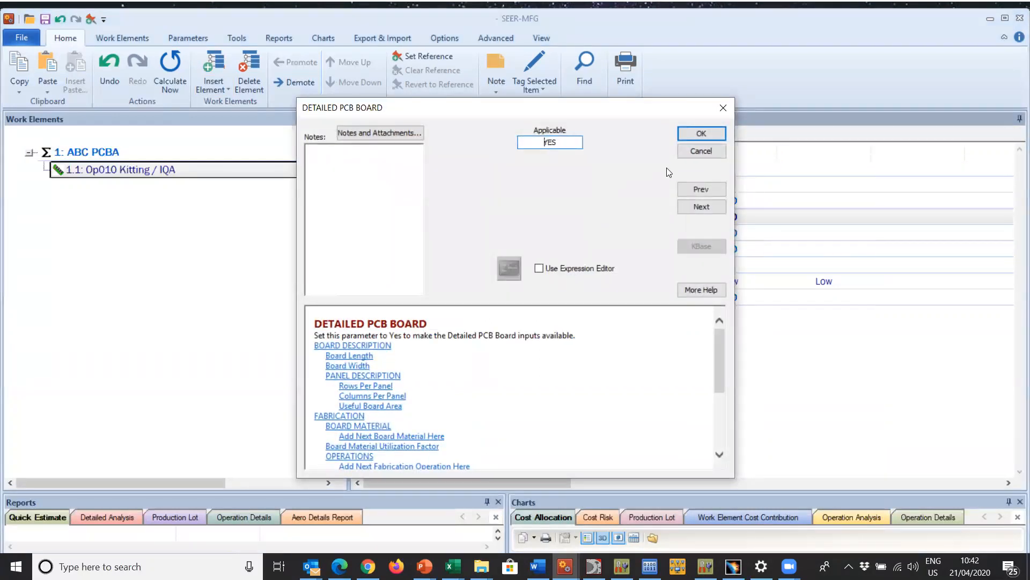
{"action": "left_click", "coordinate": [712, 133]}
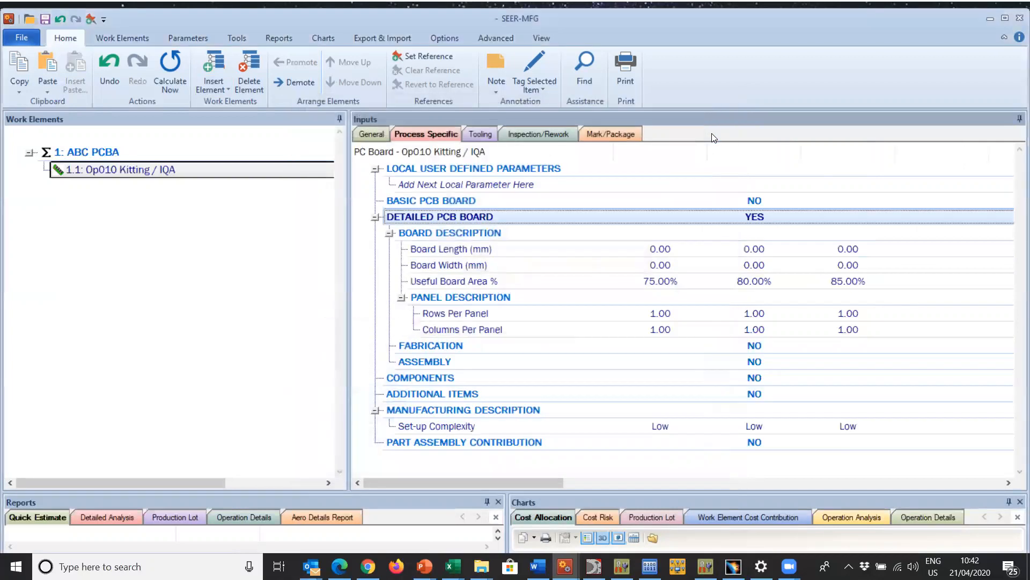
Set the board length to 300 mm for the least, likely and most values
{"action": "left_click", "coordinate": [646, 245]}
{"action": "type", "text": "300"}
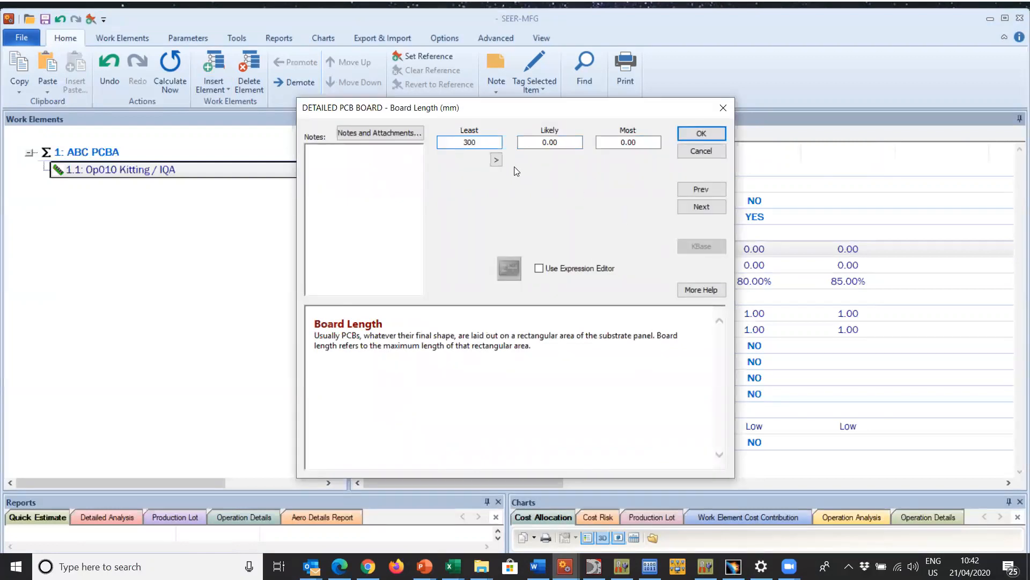
{"action": "left_click", "coordinate": [497, 160]}
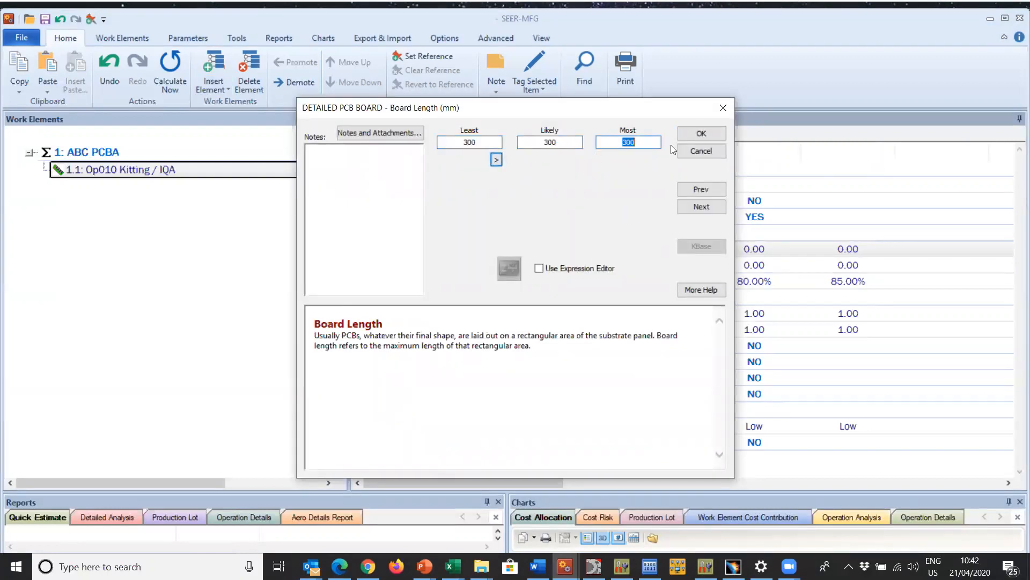
{"action": "left_click", "coordinate": [702, 134]}
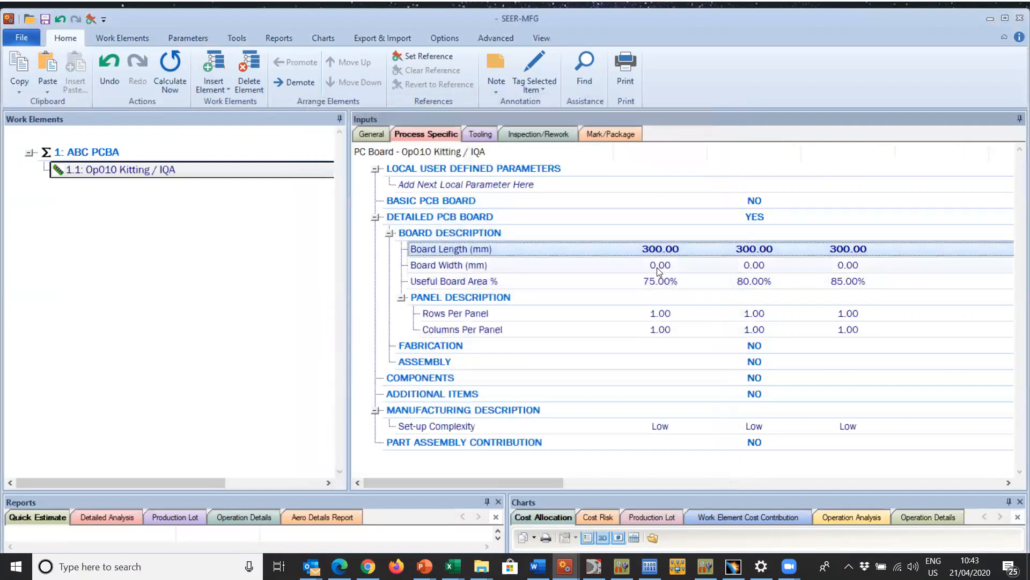
Set the board width to 300 mm for the least, likely and most values
{"action": "double_click", "coordinate": [654, 265]}
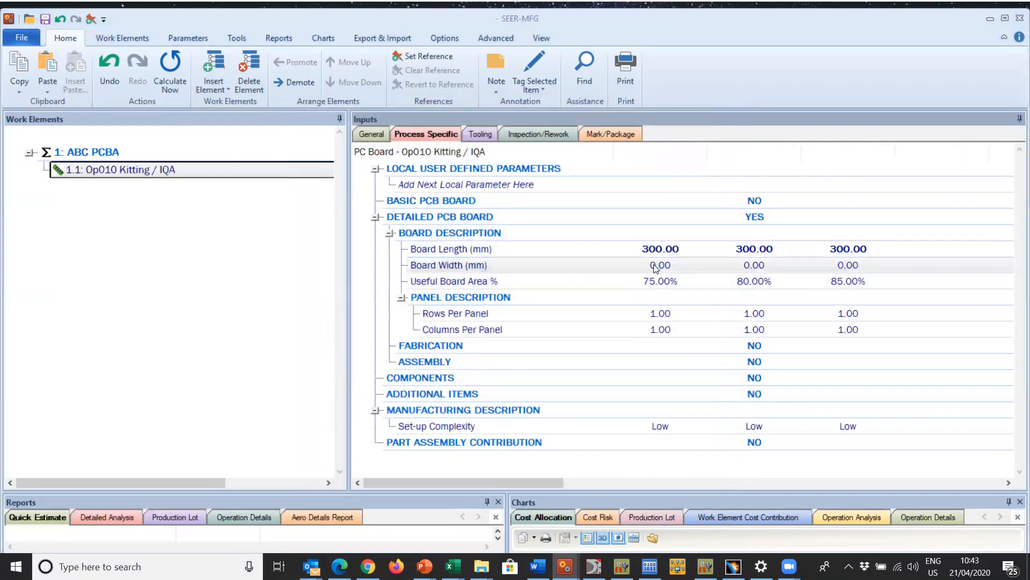
{"action": "type", "text": "300"}
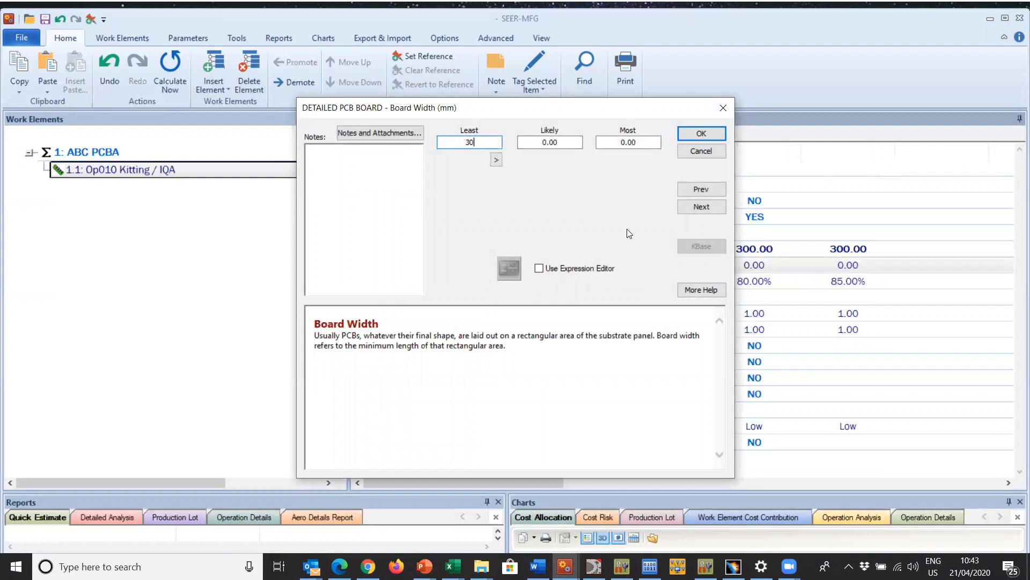
{"action": "left_click", "coordinate": [495, 160]}
{"action": "left_click", "coordinate": [704, 132]}
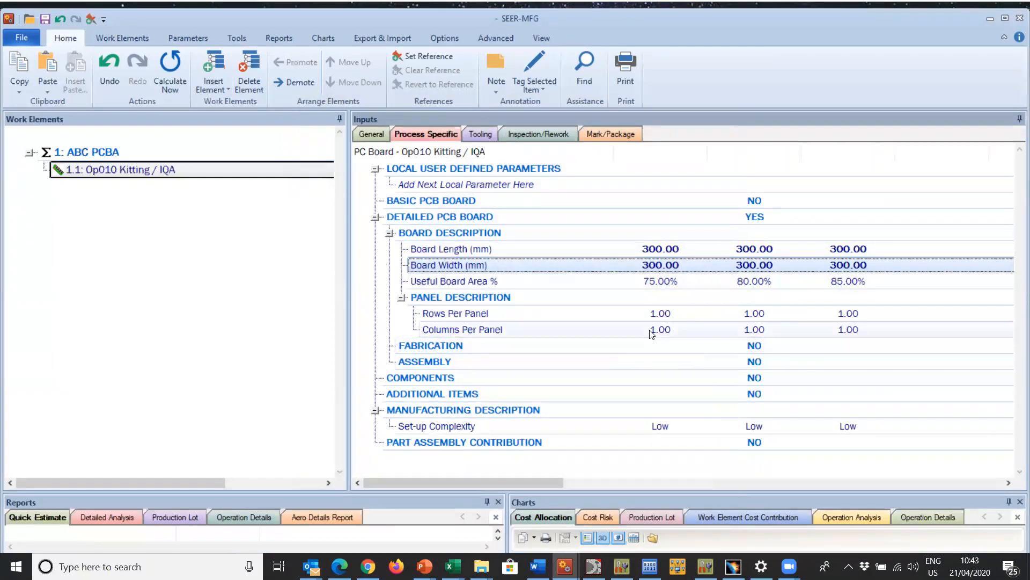
Set Assembly to YES under the detailed PCB board inputs
{"action": "left_click", "coordinate": [653, 363]}
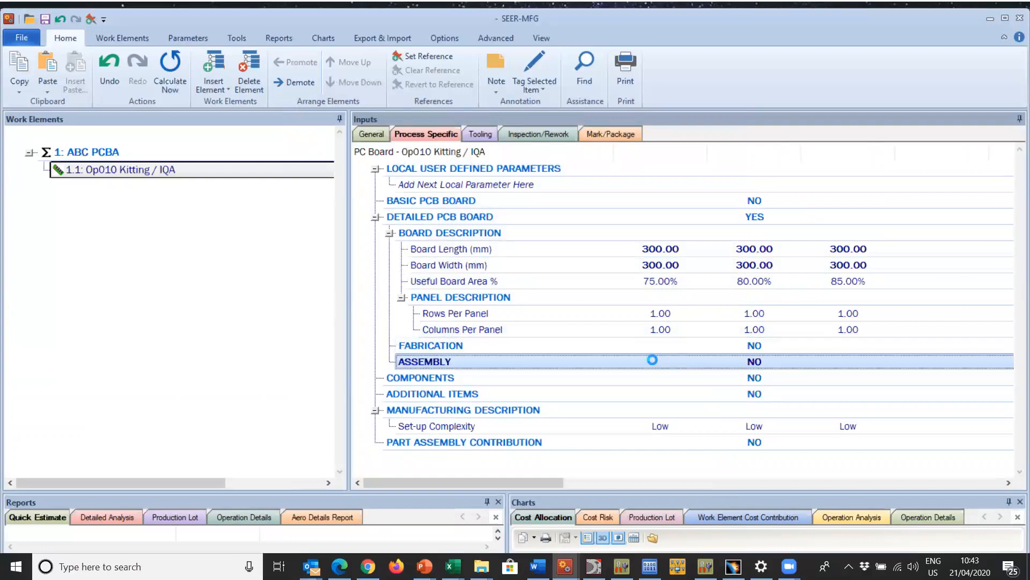
{"action": "type", "text": "YES"}
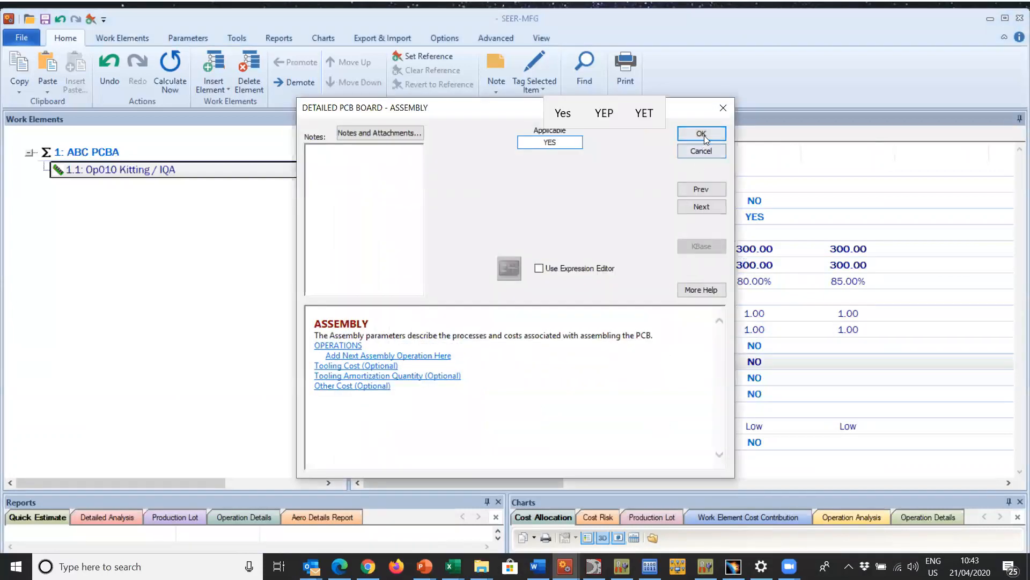
{"action": "left_click", "coordinate": [702, 133]}
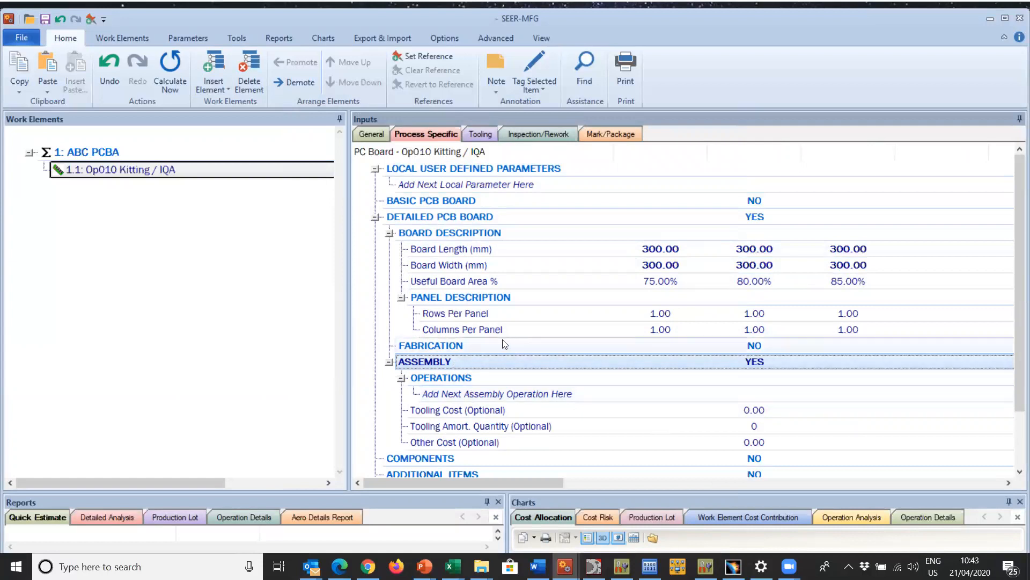
Add a Kitting assembly operation described as "Receiving / Kitting" with 65 component types
{"action": "double_click", "coordinate": [504, 395]}
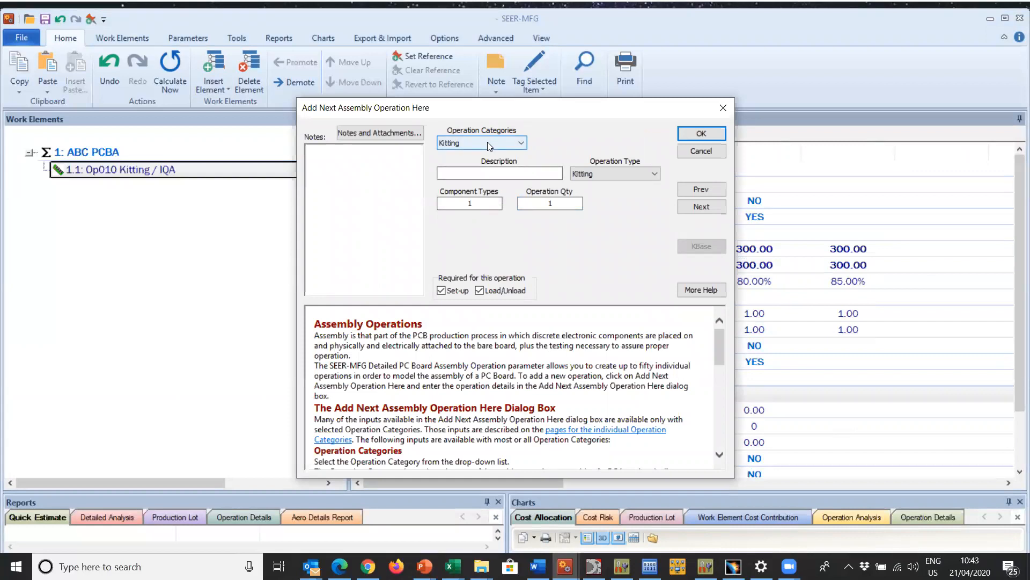
{"action": "left_click", "coordinate": [458, 173]}
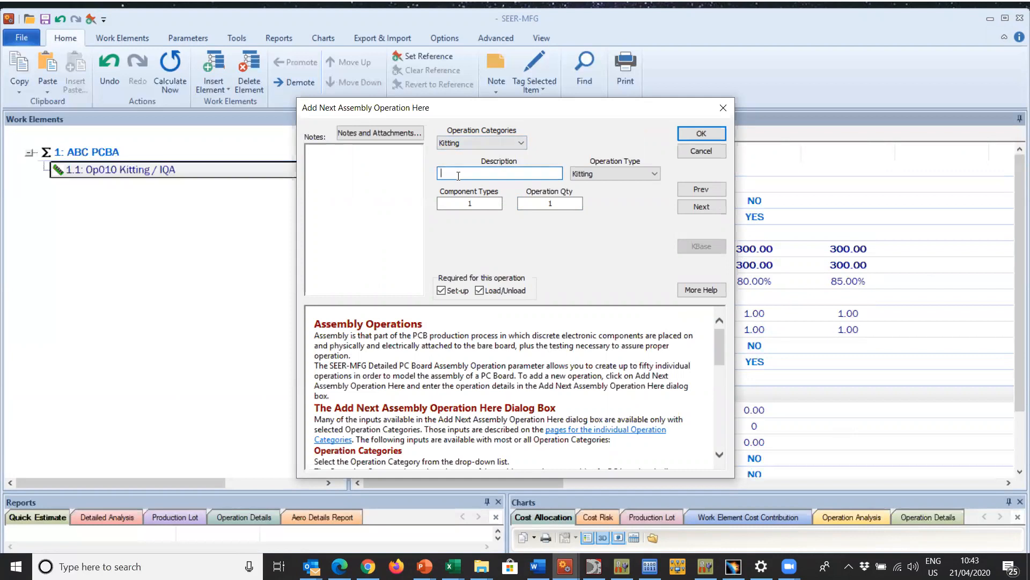
{"action": "type", "text": "Rec"}
{"action": "type", "text": "iev"}
{"action": "type", "text": "ing "}
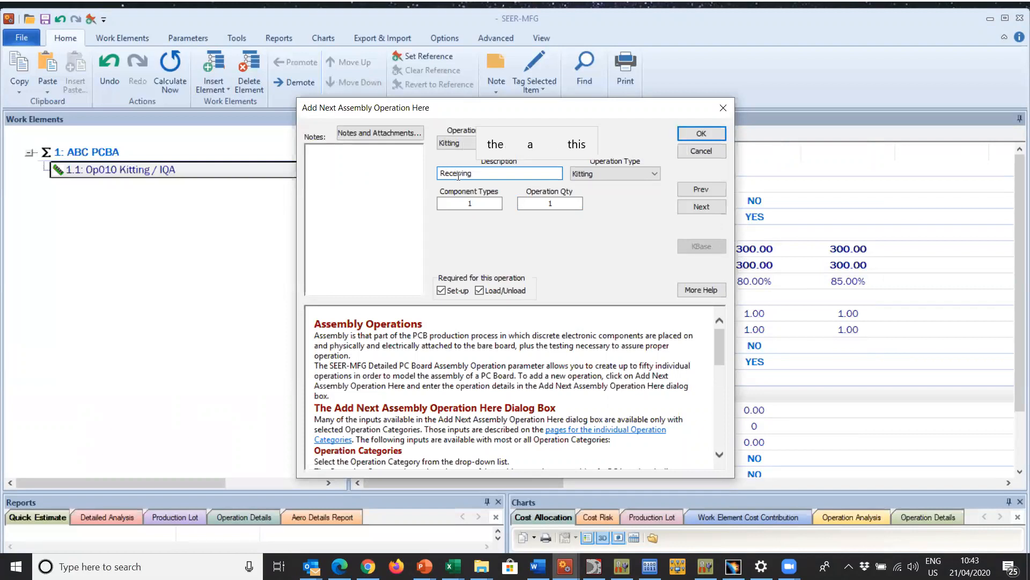
{"action": "type", "text": "/ J"}
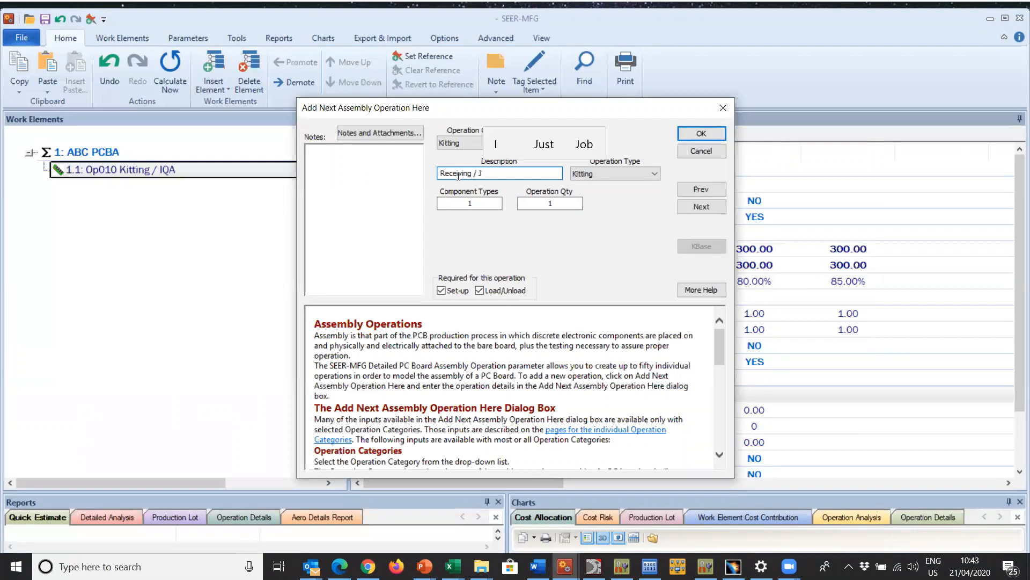
{"action": "key", "text": "BackSpace"}
{"action": "type", "text": "Kitting"}
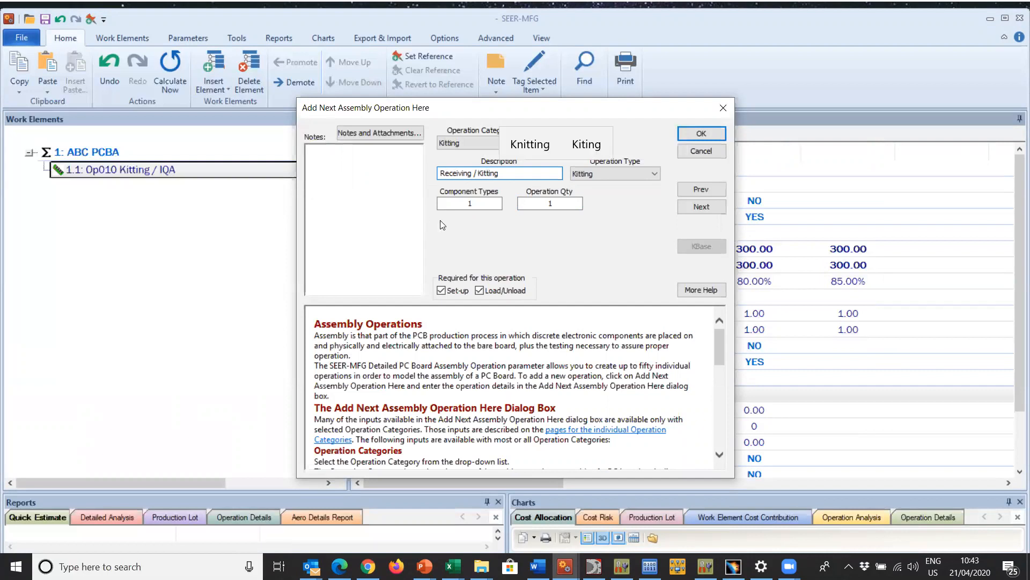
{"action": "left_click", "coordinate": [475, 203]}
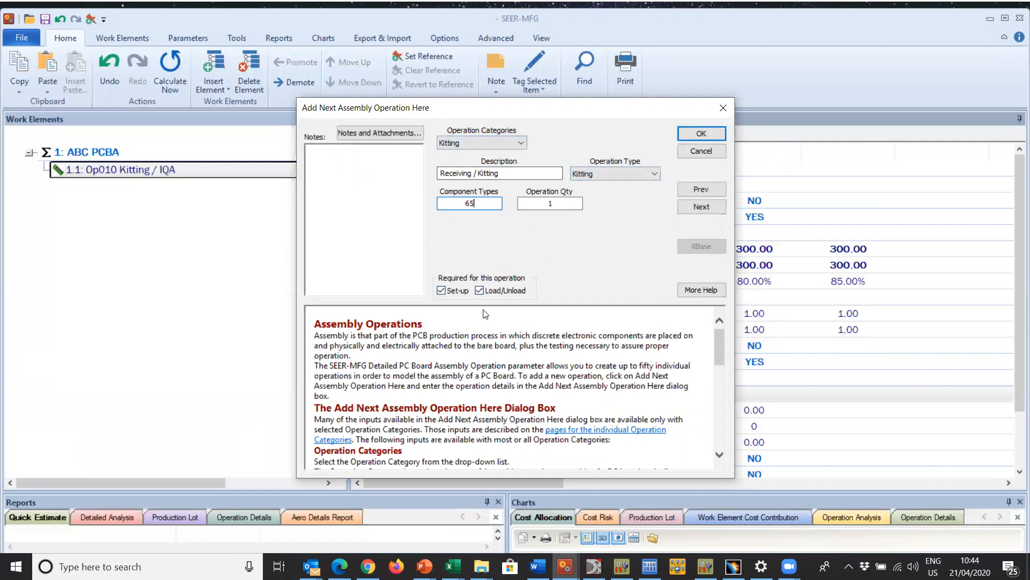
{"action": "left_click", "coordinate": [702, 134]}
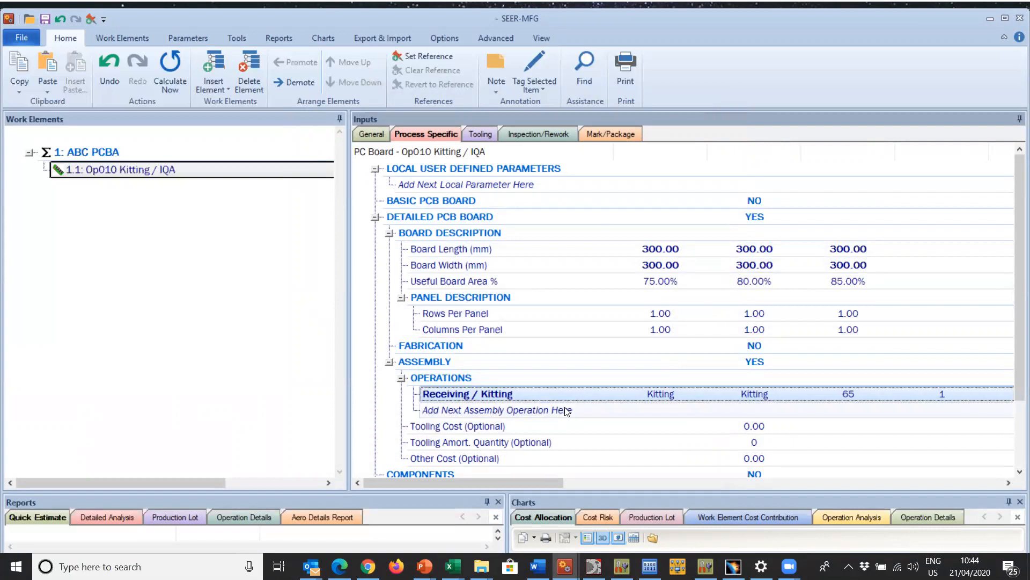
Add a Board Testing / Inspection assembly operation of type IQA Inspection, described as "IQA Inspection"
{"action": "double_click", "coordinate": [564, 409]}
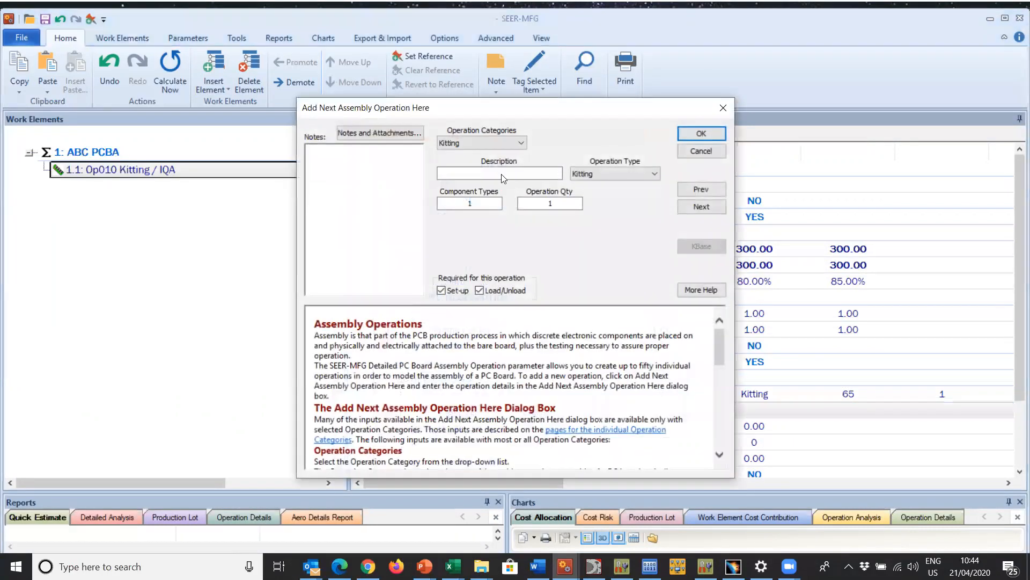
{"action": "left_click", "coordinate": [484, 140]}
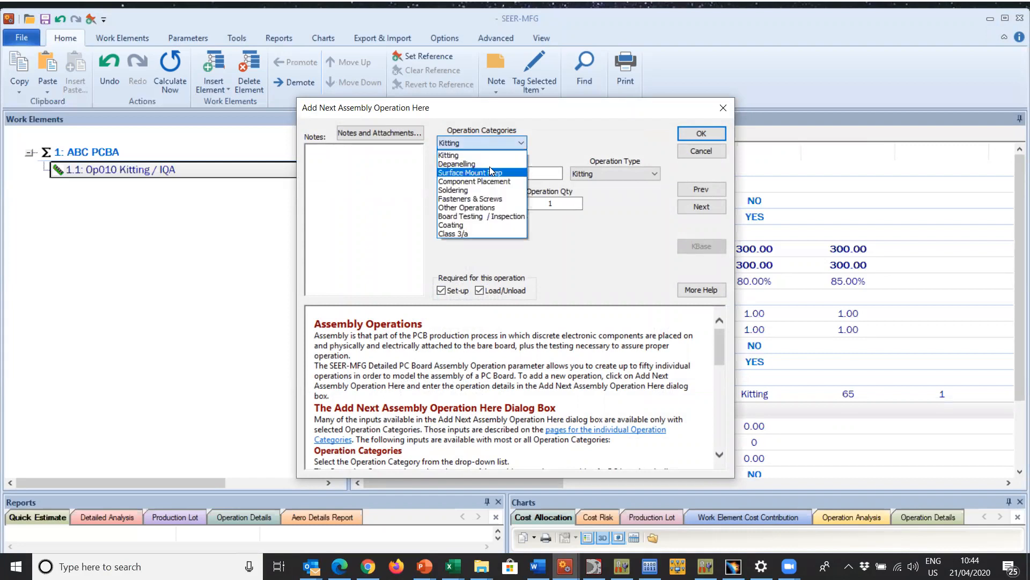
{"action": "left_click", "coordinate": [494, 216]}
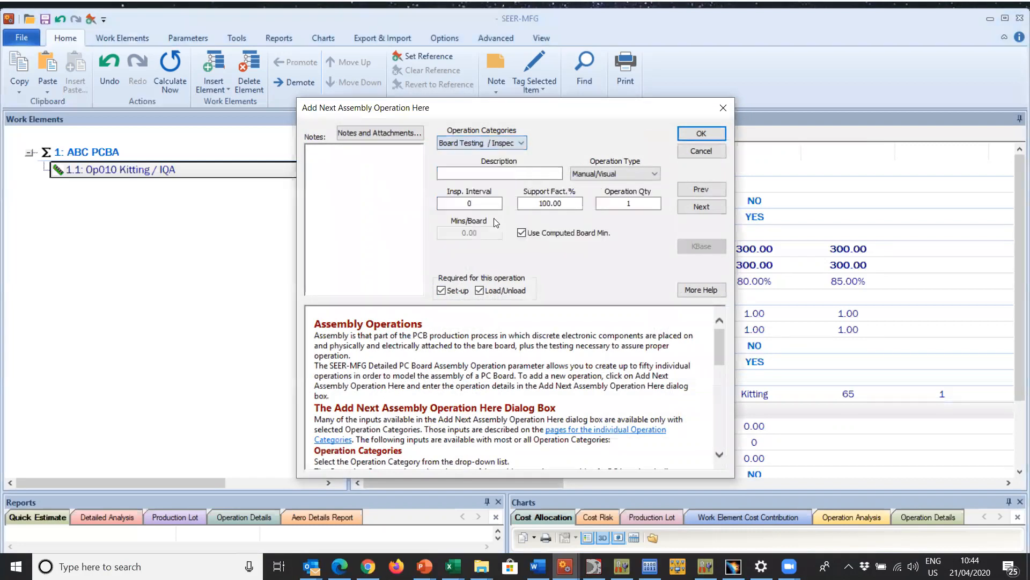
{"action": "left_click", "coordinate": [614, 173]}
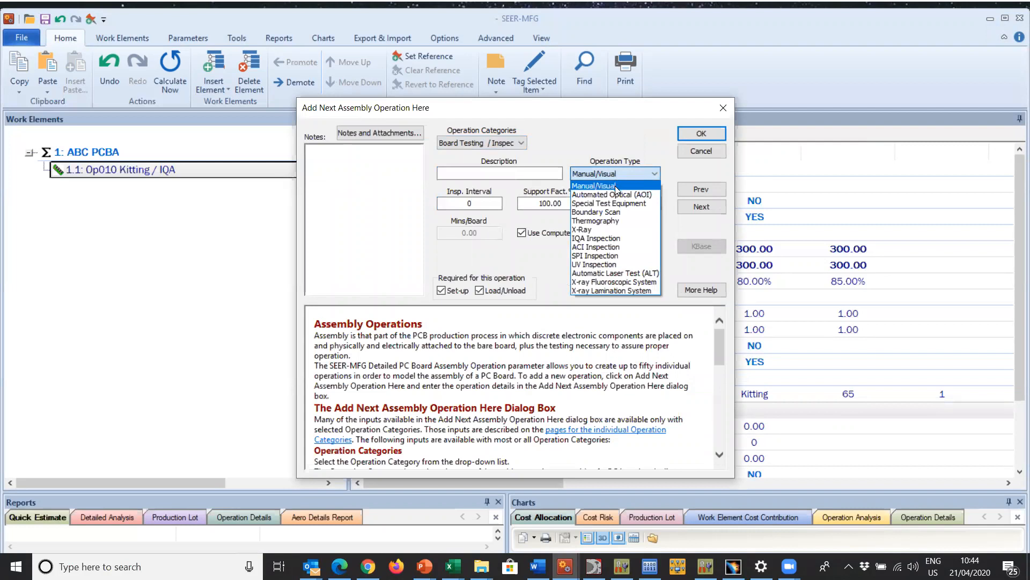
{"action": "left_click", "coordinate": [612, 239]}
{"action": "left_click", "coordinate": [468, 173]}
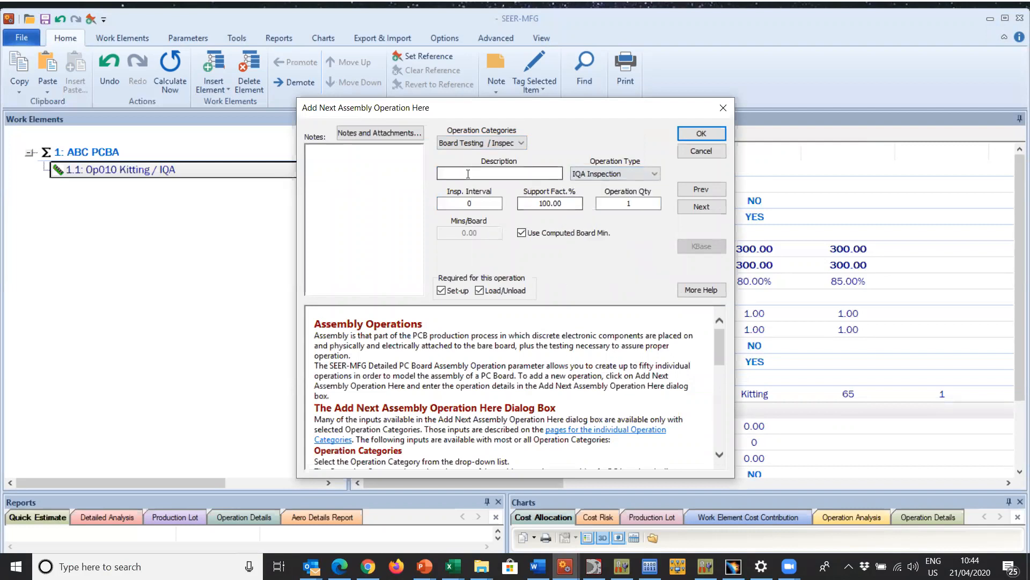
{"action": "type", "text": "IQ"}
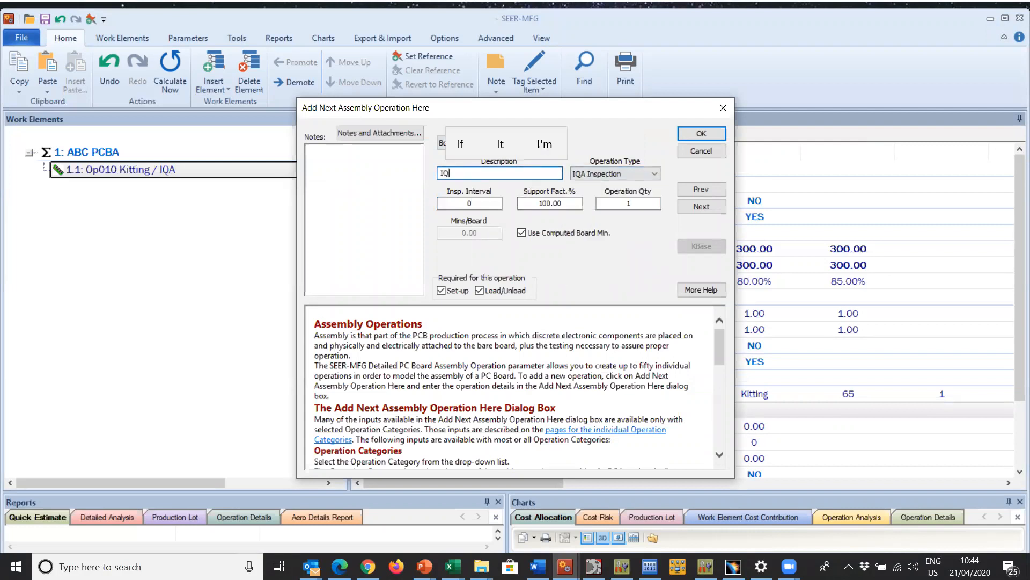
{"action": "type", "text": "A Insp"}
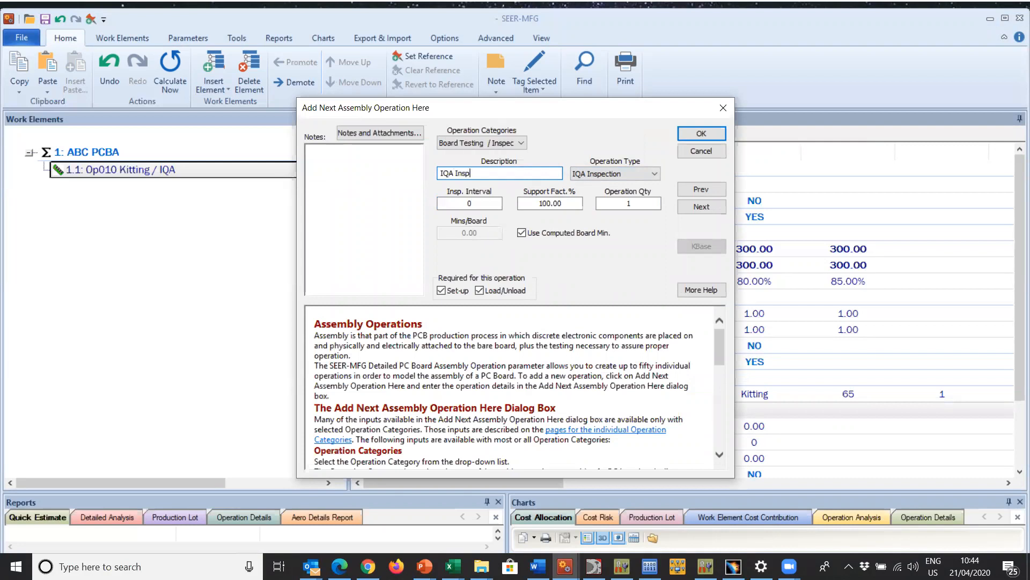
{"action": "type", "text": "ection"}
{"action": "left_click", "coordinate": [469, 204]}
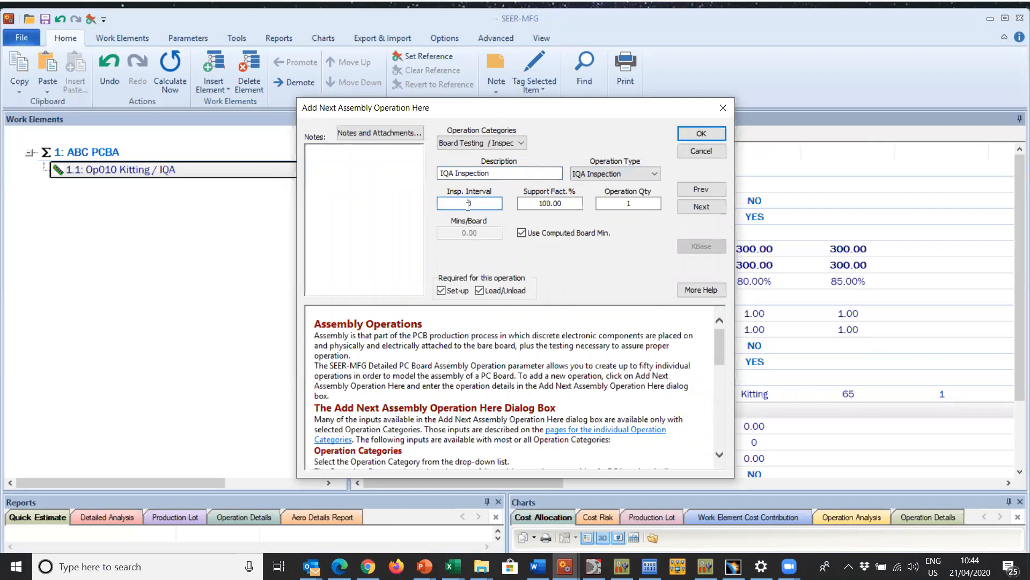
{"action": "key", "text": "Tab"}
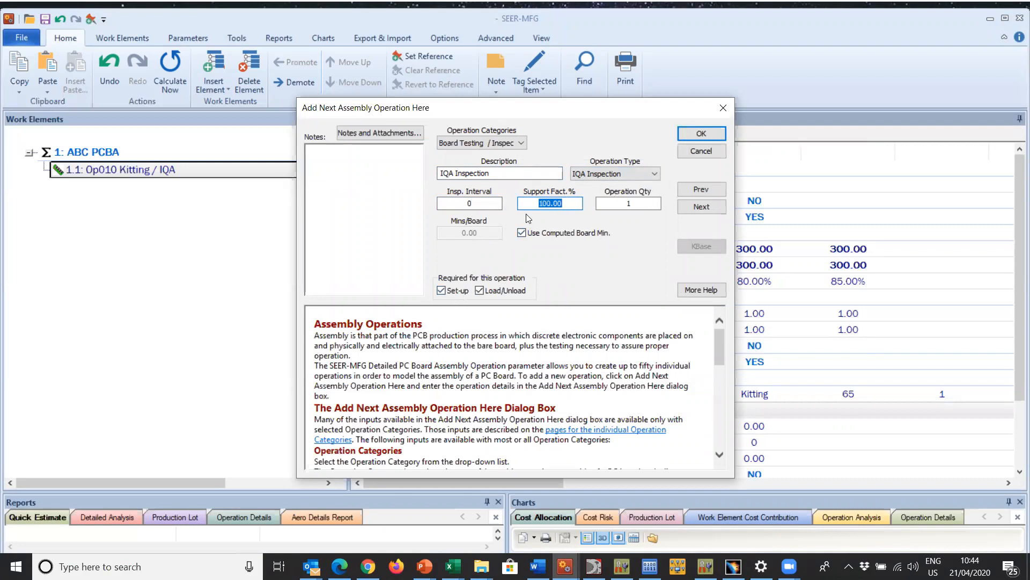
{"action": "left_click", "coordinate": [701, 134]}
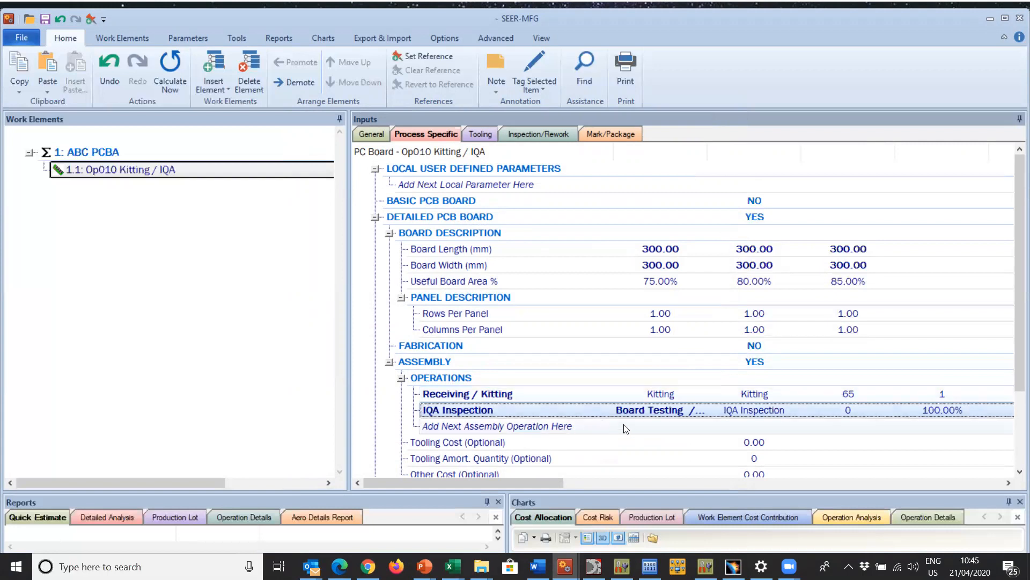
Duplicate the Op010 Kitting / IQA work element as a second element under ABC PCBA
{"action": "left_click", "coordinate": [570, 428]}
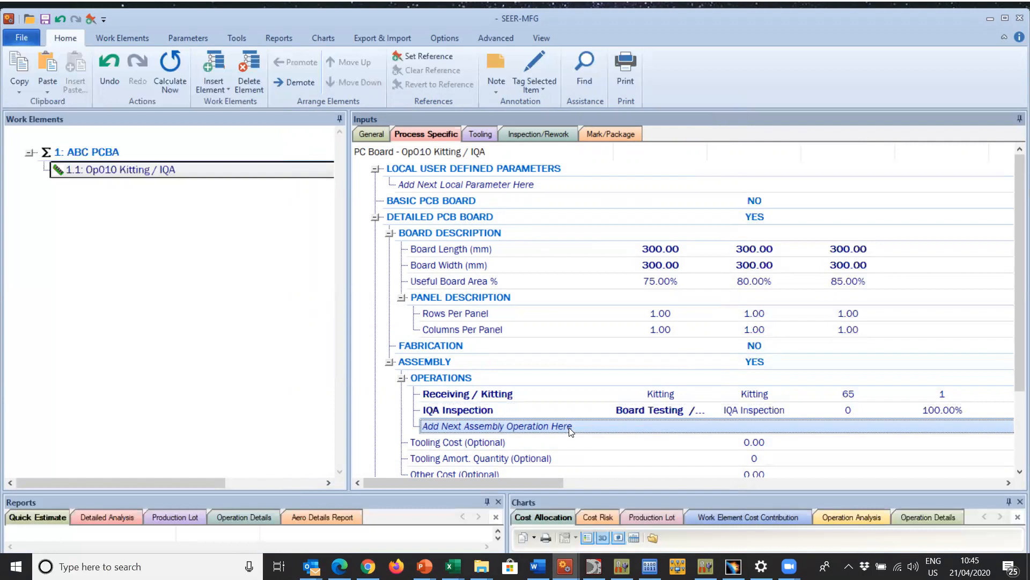
{"action": "left_click", "coordinate": [153, 172]}
{"action": "right_click", "coordinate": [150, 170]}
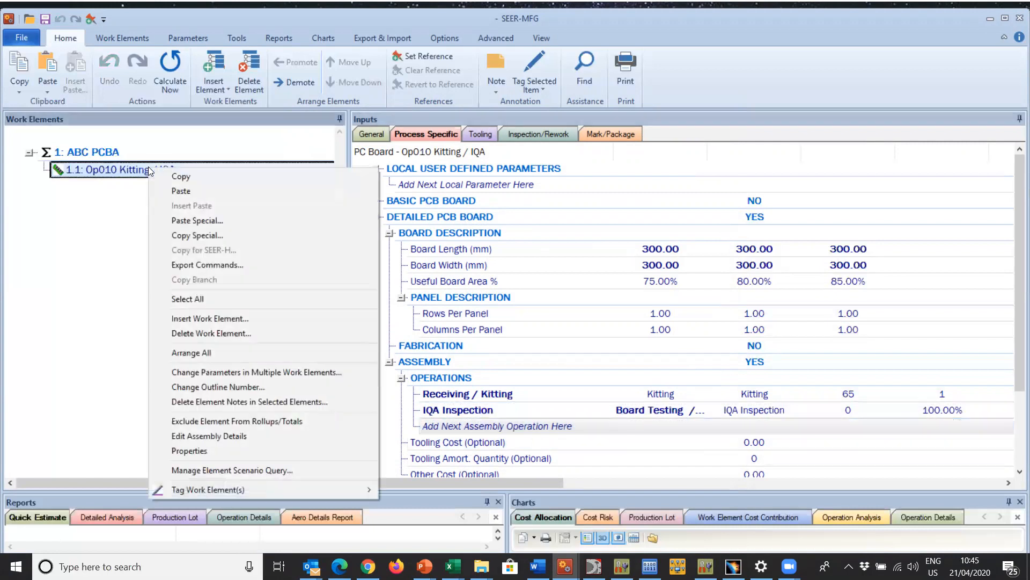
{"action": "left_click", "coordinate": [177, 177]}
{"action": "right_click", "coordinate": [172, 169]}
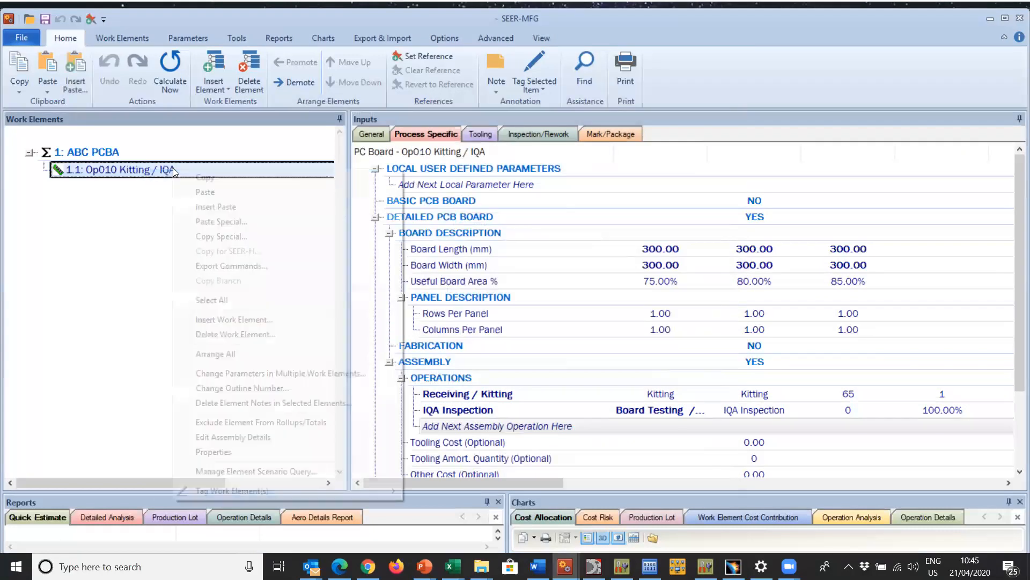
{"action": "left_click", "coordinate": [218, 207]}
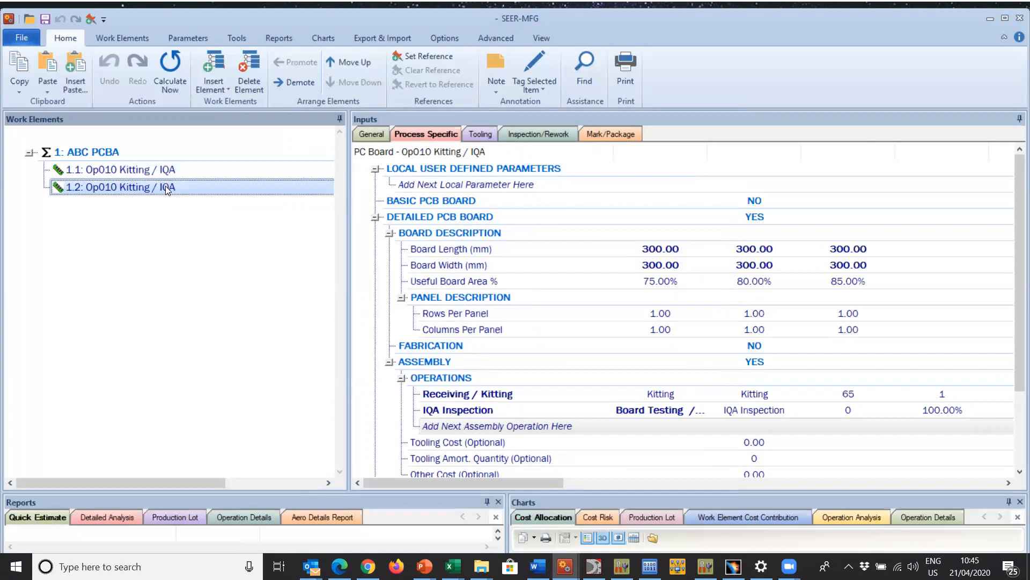
Rename the duplicated work element 1.2 as "Op020 Inspection"
{"action": "double_click", "coordinate": [167, 188]}
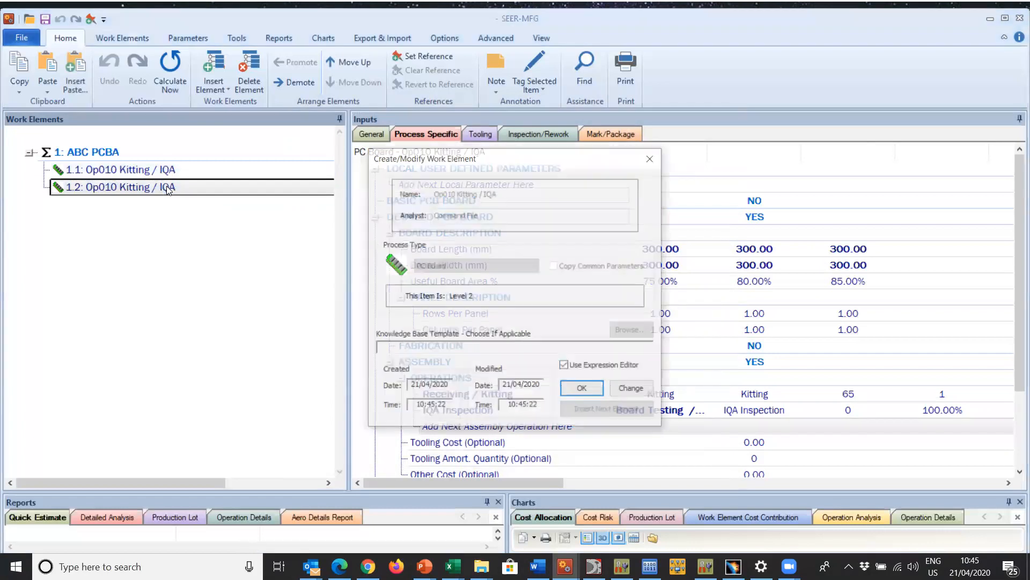
{"action": "left_click", "coordinate": [633, 391]}
{"action": "left_click", "coordinate": [516, 196]}
{"action": "key", "text": "BackSpace"}
{"action": "key", "text": "BackSpace"}
{"action": "key", "text": "BackSpace"}
{"action": "key", "text": "BackSpace"}
{"action": "key", "text": "BackSpace"}
{"action": "key", "text": "BackSpace"}
{"action": "key", "text": "BackSpace"}
{"action": "key", "text": "BackSpace"}
{"action": "key", "text": "BackSpace"}
{"action": "key", "text": "BackSpace"}
{"action": "key", "text": "BackSpace"}
{"action": "key", "text": "BackSpace"}
{"action": "key", "text": "BackSpace"}
{"action": "key", "text": "BackSpace"}
{"action": "key", "text": "BackSpace"}
{"action": "key", "text": "BackSpace"}
{"action": "type", "text": "20"}
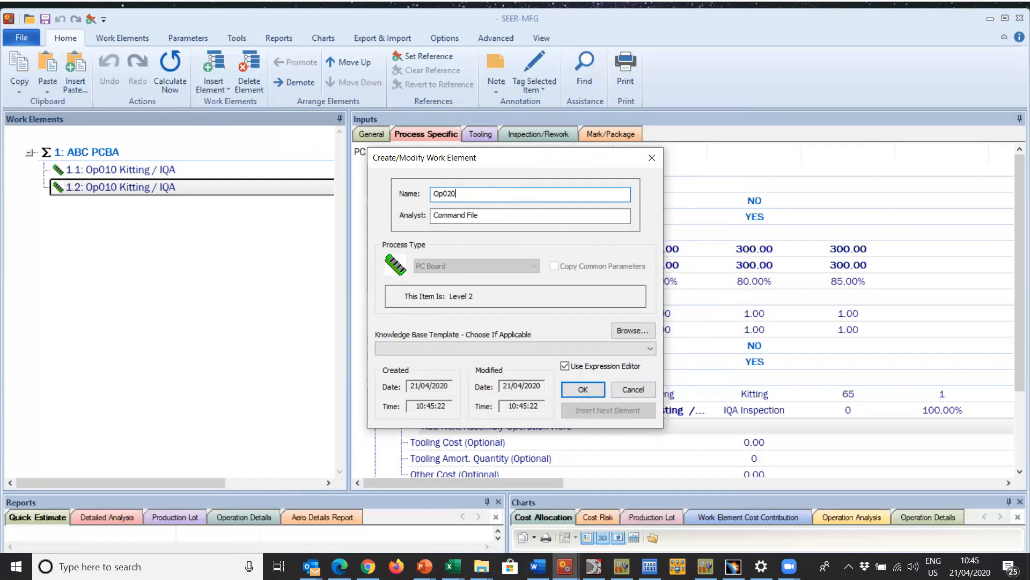
{"action": "type", "text": " I"}
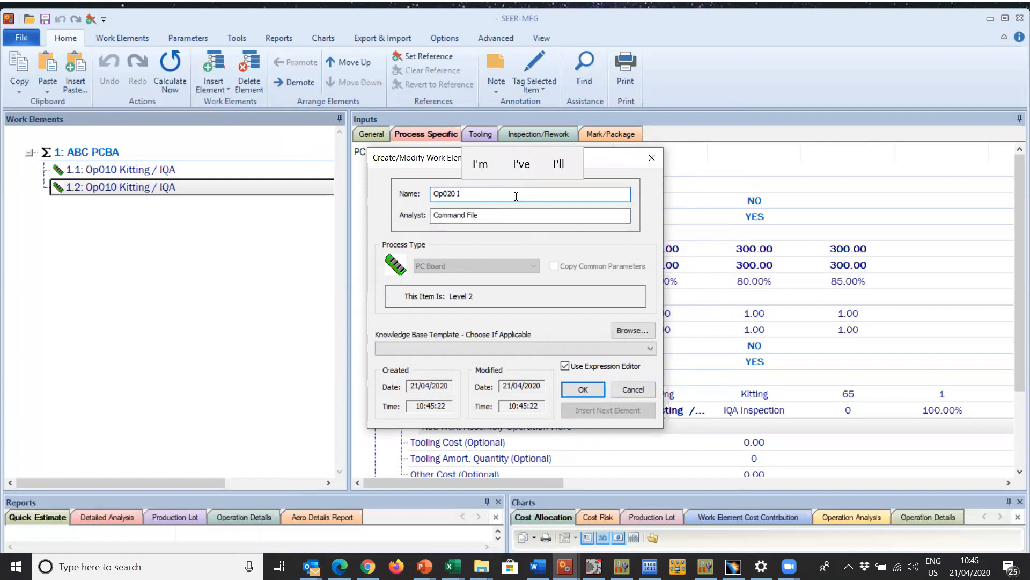
{"action": "type", "text": "nspection"}
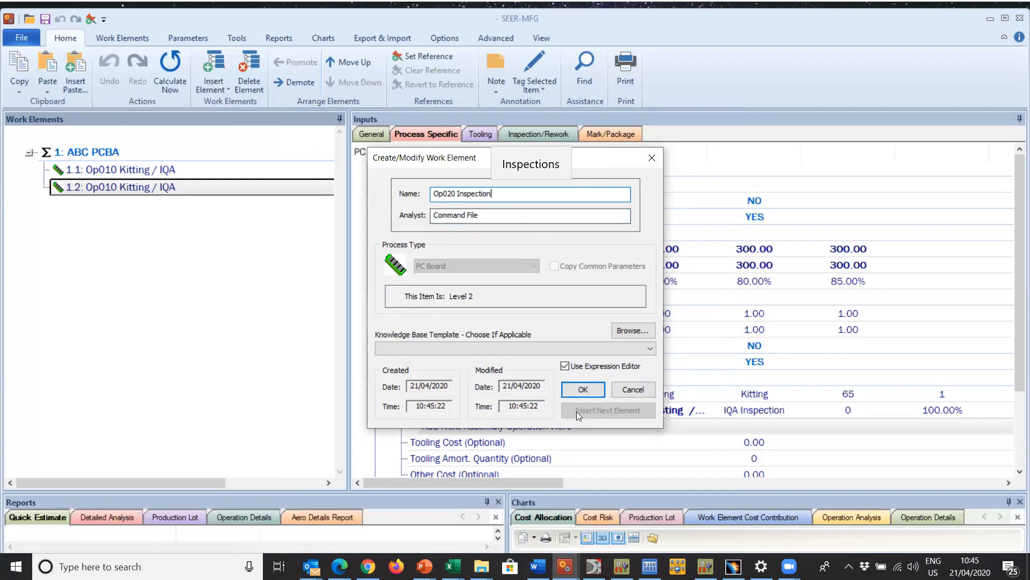
{"action": "left_click", "coordinate": [585, 391]}
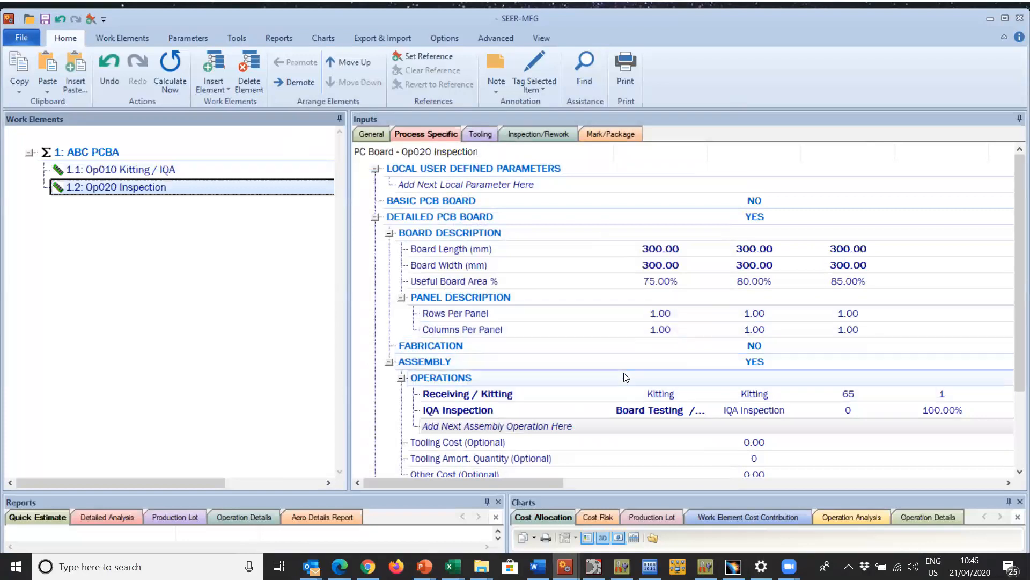
Delete the copied IQA Inspection and Receiving / Kitting operations from the Op020 Inspection element
{"action": "left_click", "coordinate": [490, 406]}
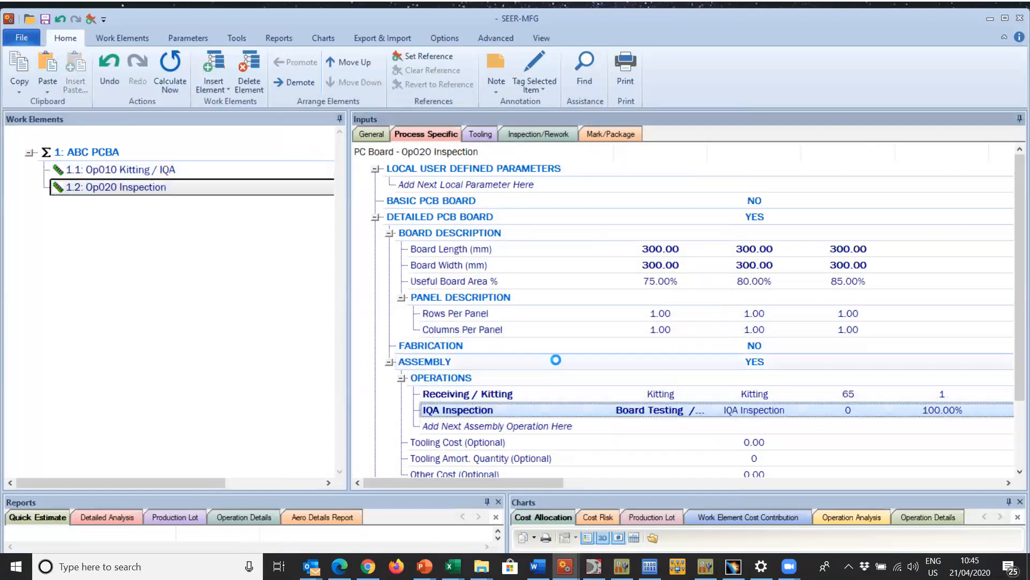
{"action": "key", "text": "Delete"}
{"action": "left_click", "coordinate": [564, 395]}
{"action": "key", "text": "Delete"}
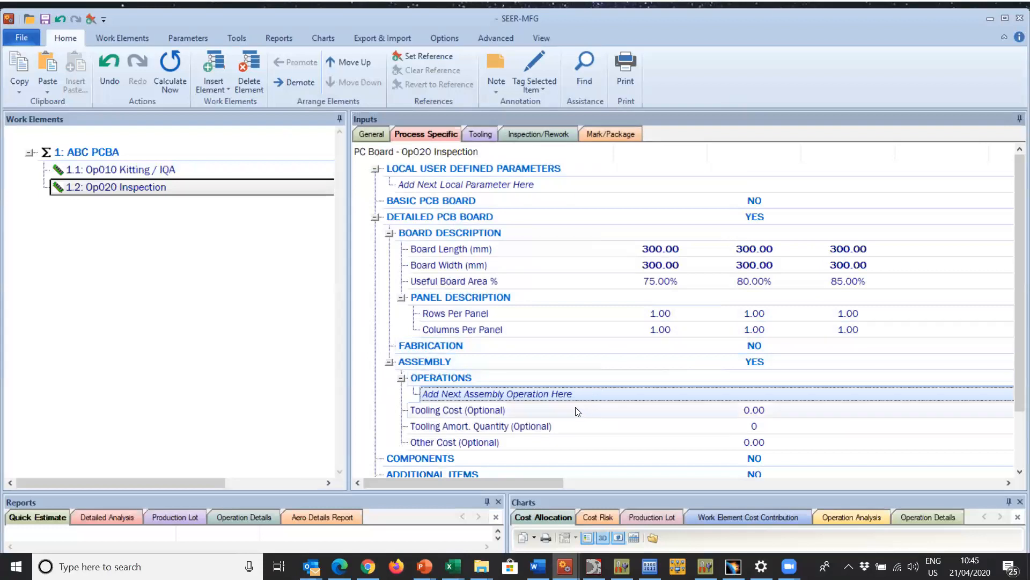
Add a Board Testing / Inspection assembly operation of type Manual/Visual to Op020 Inspection, described as "Inspection Marking"
{"action": "double_click", "coordinate": [551, 394]}
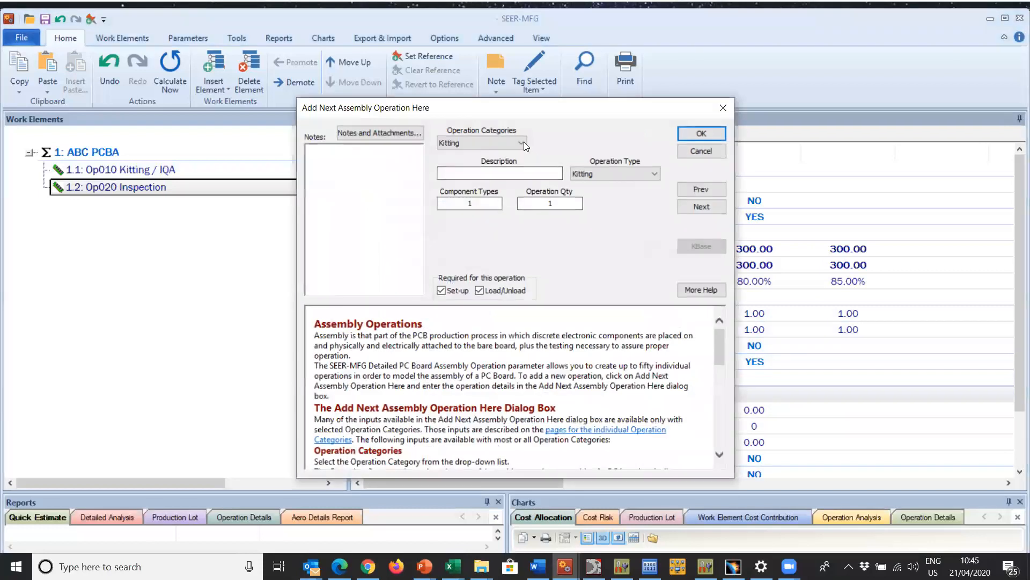
{"action": "left_click", "coordinate": [523, 142]}
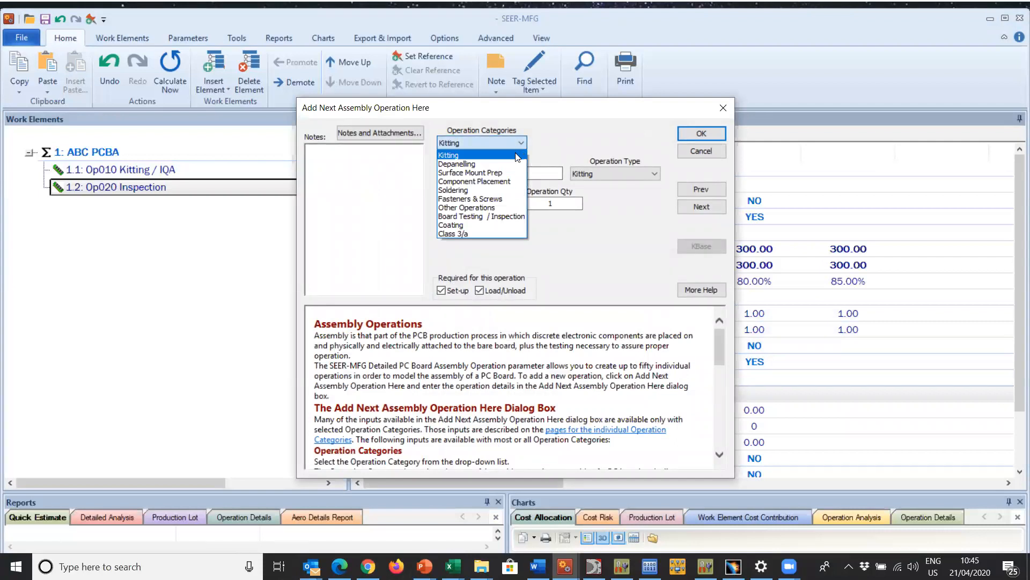
{"action": "left_click", "coordinate": [491, 217]}
{"action": "left_click", "coordinate": [629, 174]}
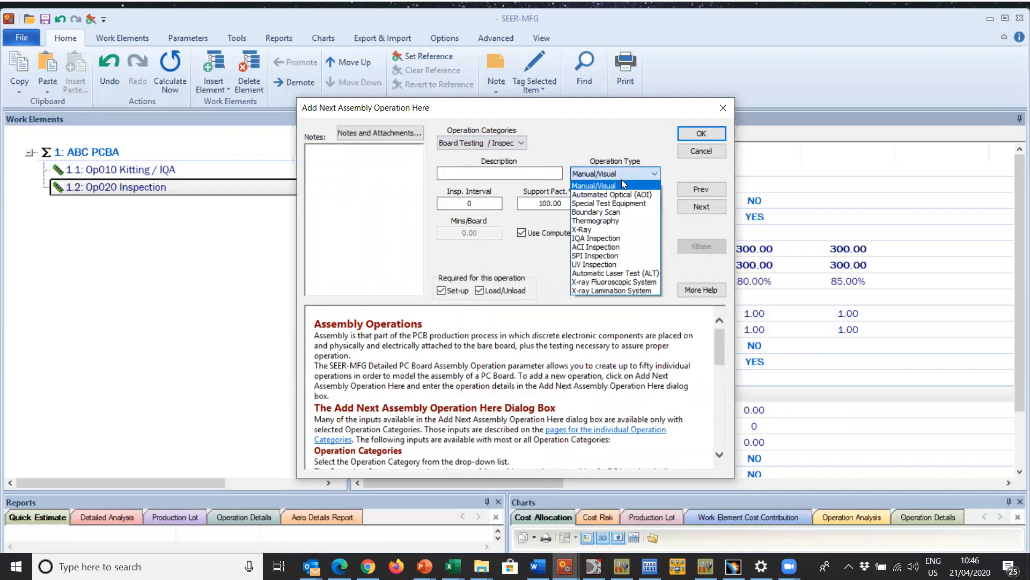
{"action": "left_click", "coordinate": [623, 185]}
{"action": "left_click", "coordinate": [490, 172]}
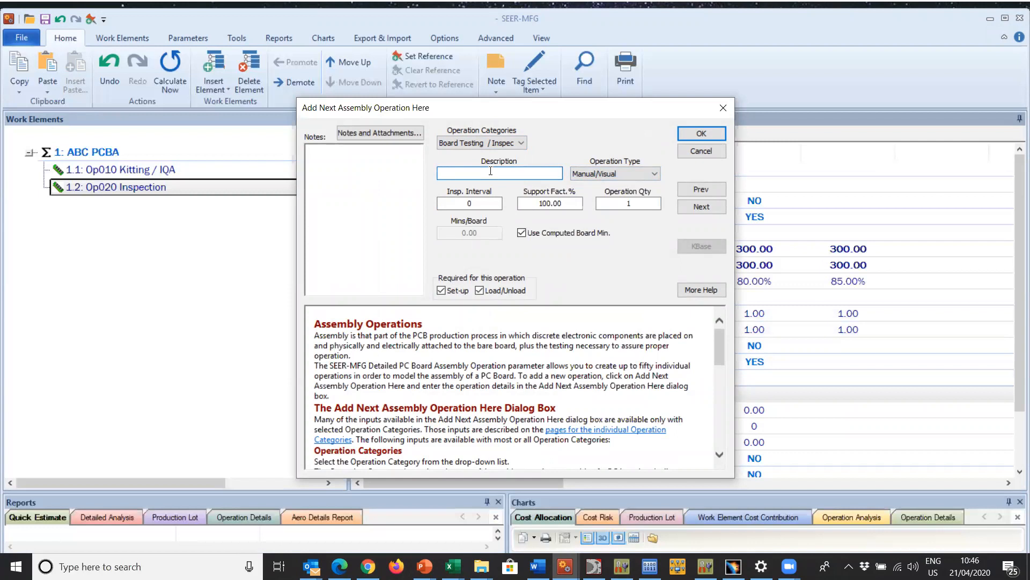
{"action": "type", "text": "Inspection Marking"}
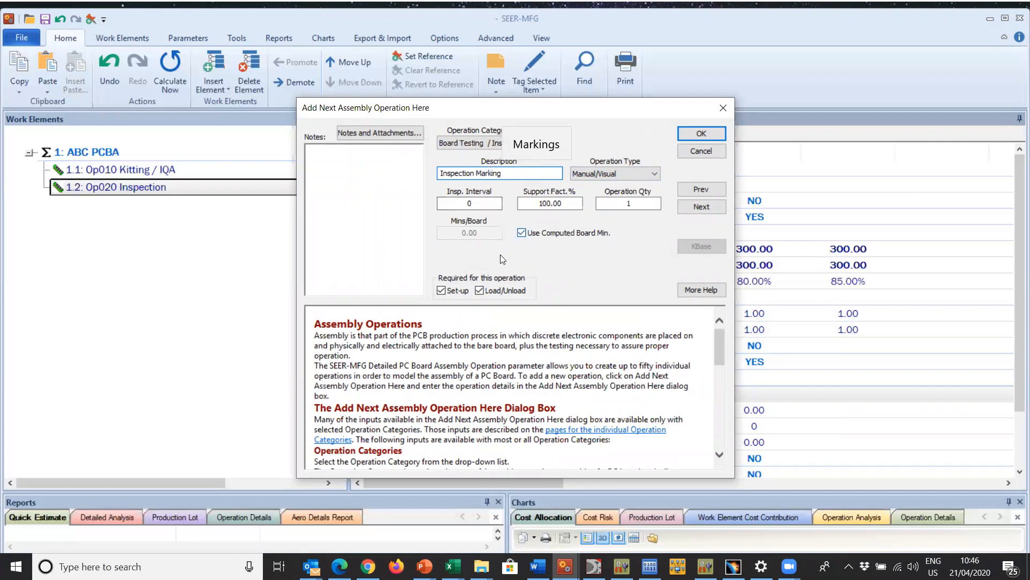
{"action": "left_click", "coordinate": [724, 132]}
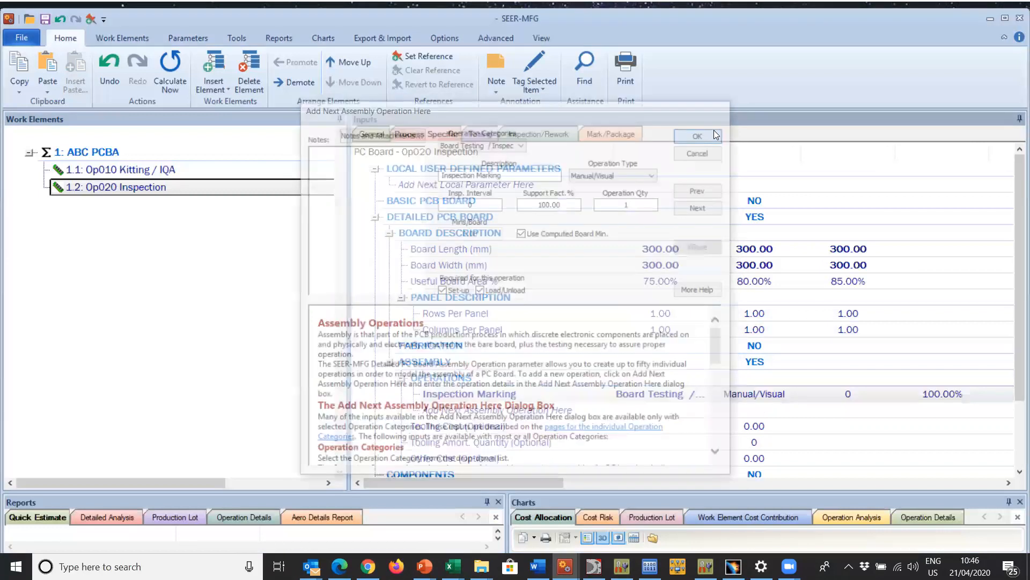
{"action": "left_click", "coordinate": [139, 191]}
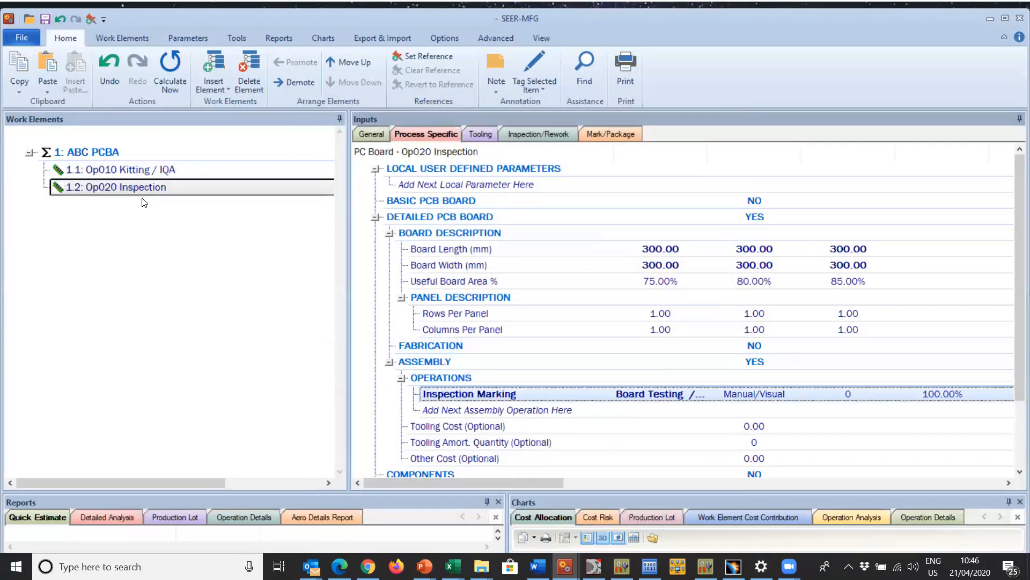
{"action": "right_click", "coordinate": [98, 188]}
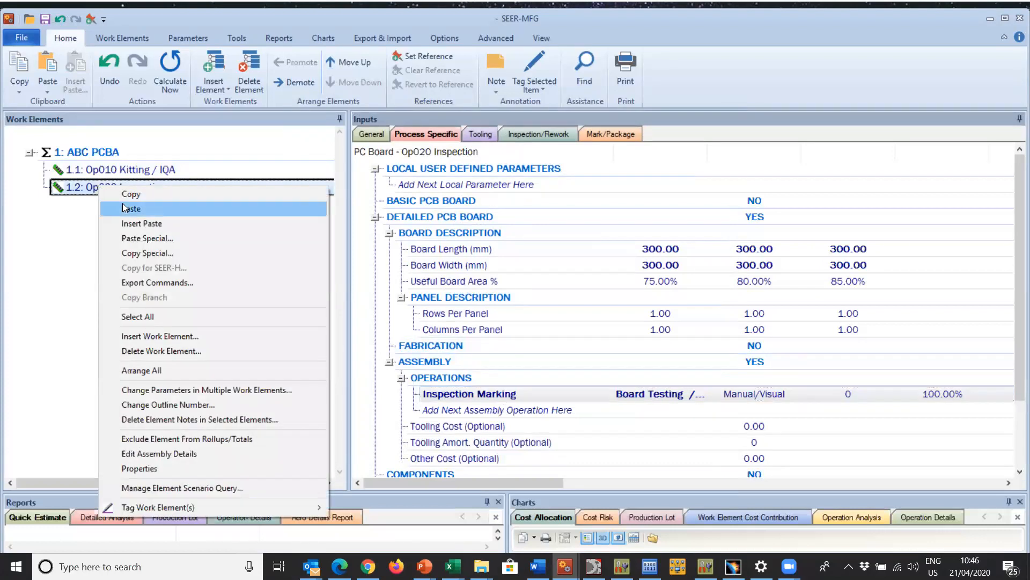
{"action": "left_click", "coordinate": [137, 196]}
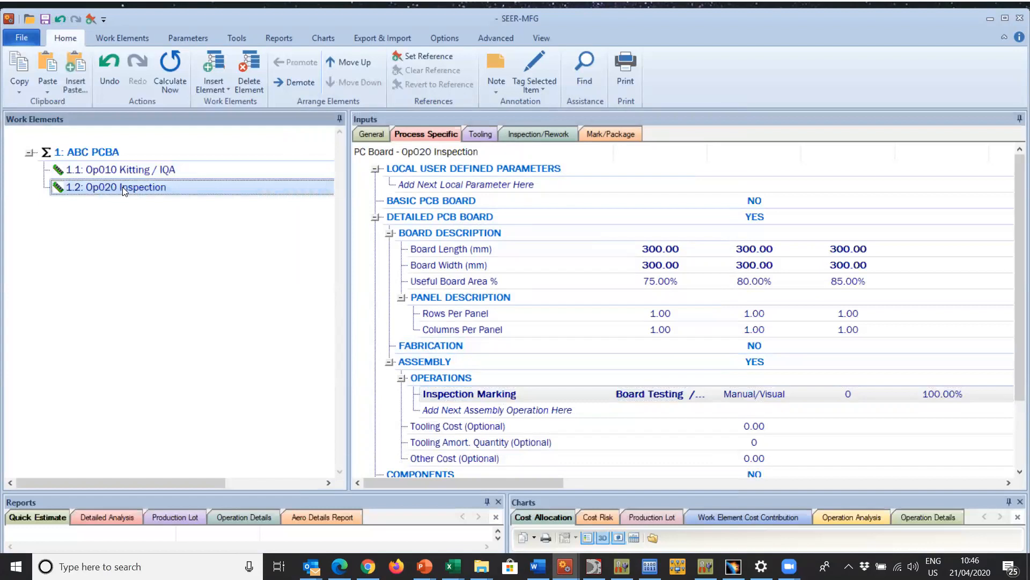
Insert a same-level PC Board work element named "Op030 - Screen Printing SPI Reflow Solder SPI" after Op020 Inspection, copying the common parameters
{"action": "left_click", "coordinate": [213, 63]}
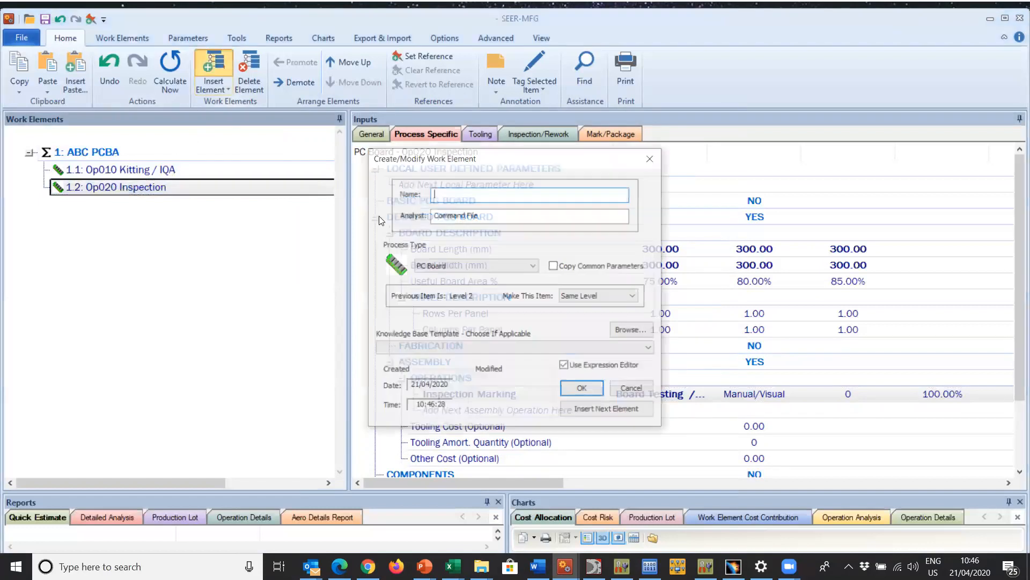
{"action": "left_click", "coordinate": [554, 266]}
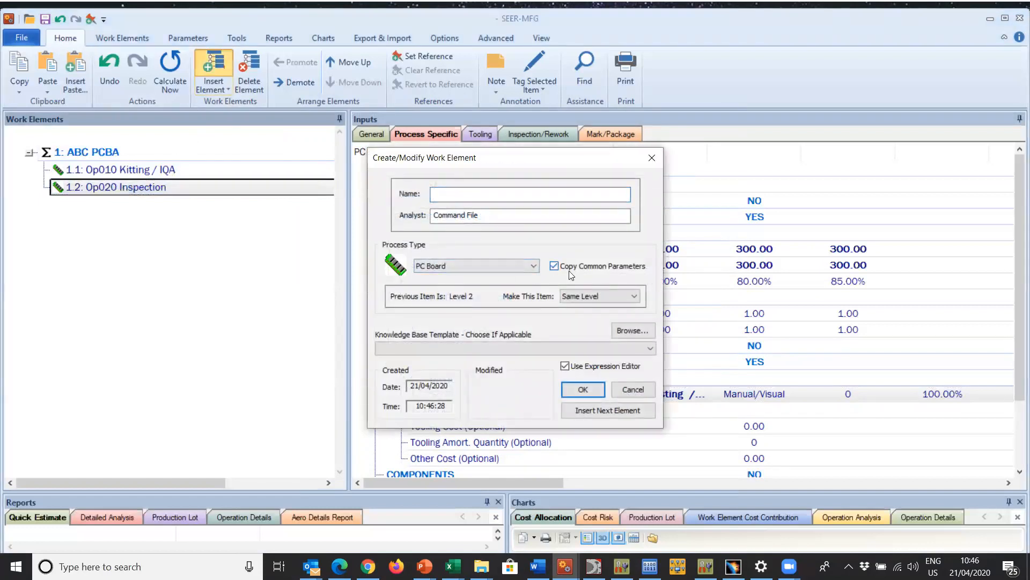
{"action": "left_click", "coordinate": [463, 193]}
{"action": "type", "text": "Op030 - Sc"}
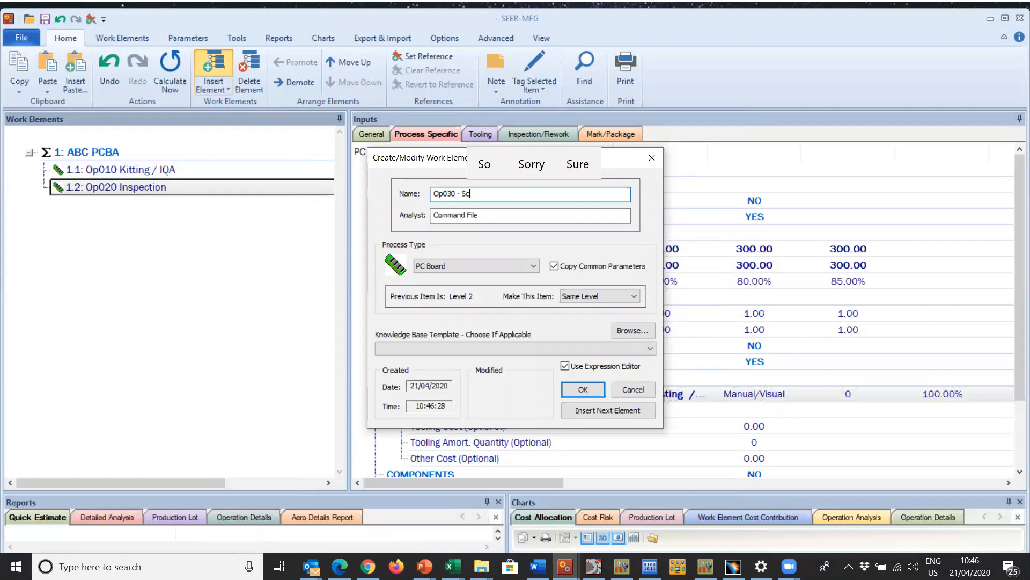
{"action": "type", "text": "reen Pr"}
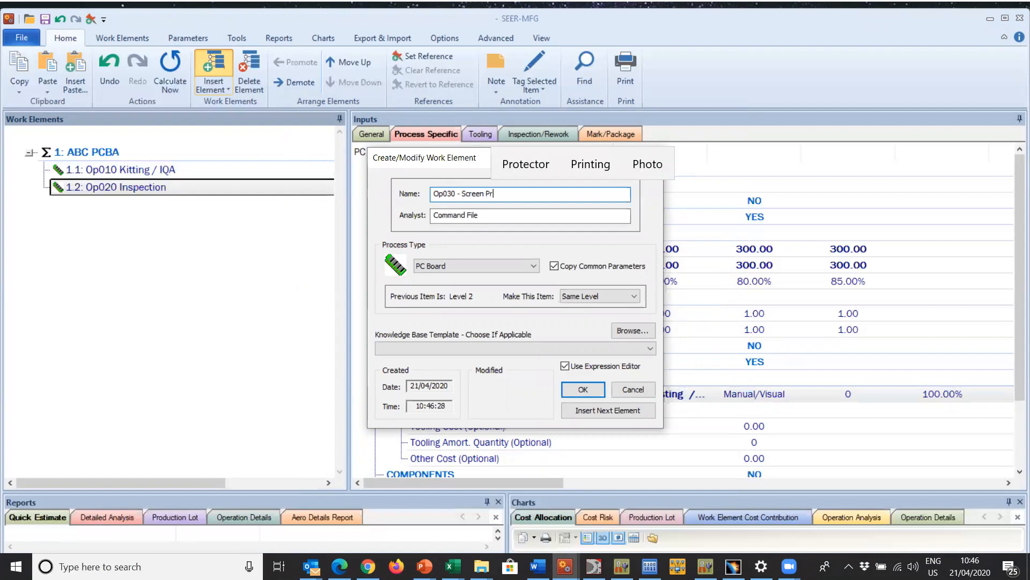
{"action": "type", "text": "intin"}
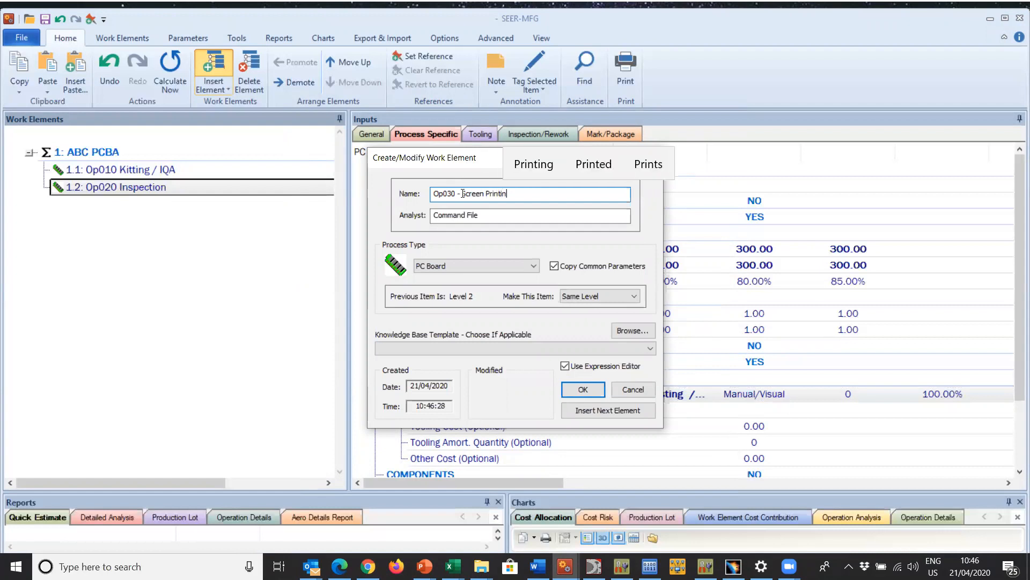
{"action": "type", "text": "g S"}
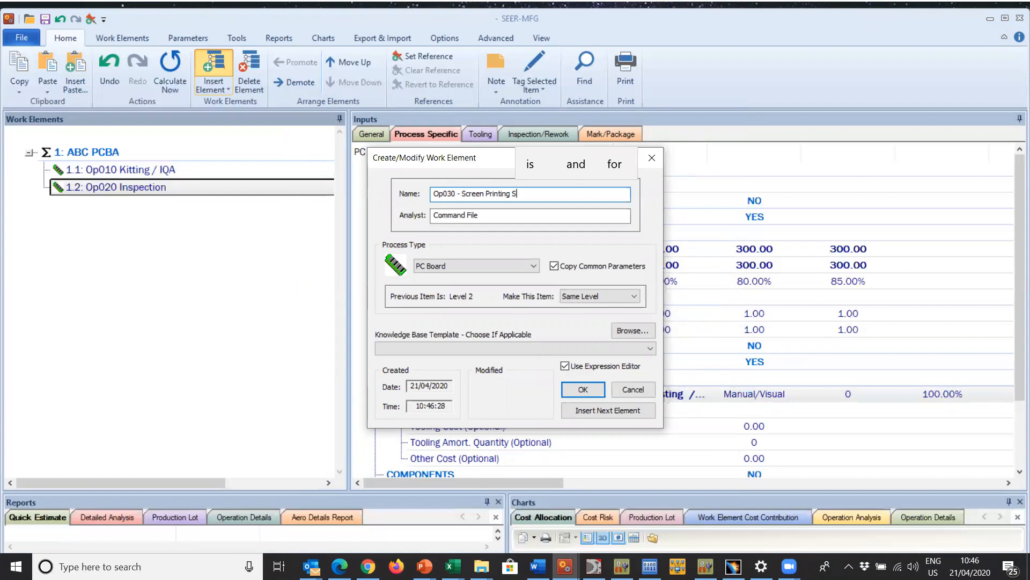
{"action": "type", "text": "PI Reflow Solder SPI"}
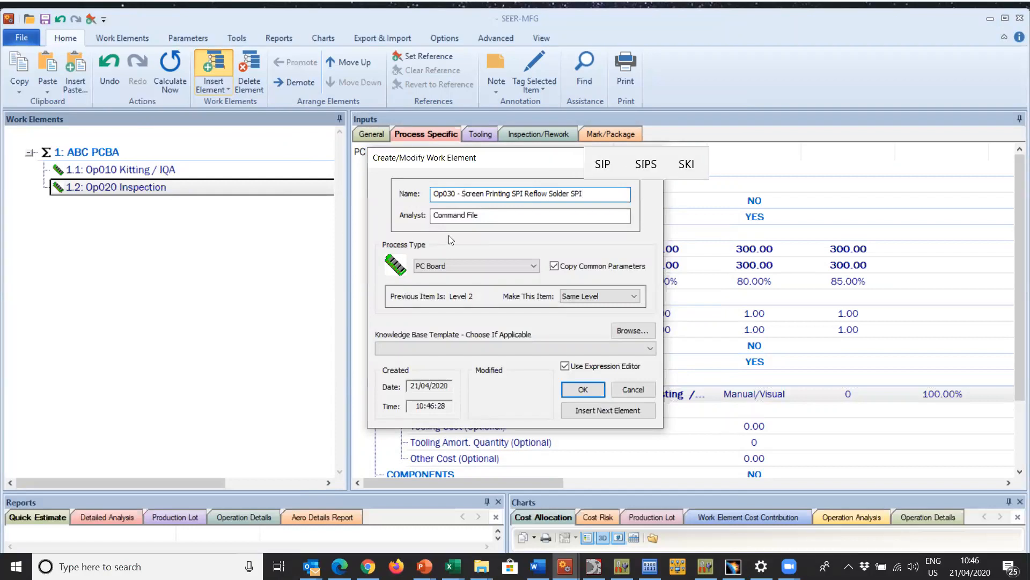
{"action": "left_click", "coordinate": [554, 265]}
{"action": "left_click", "coordinate": [587, 387]}
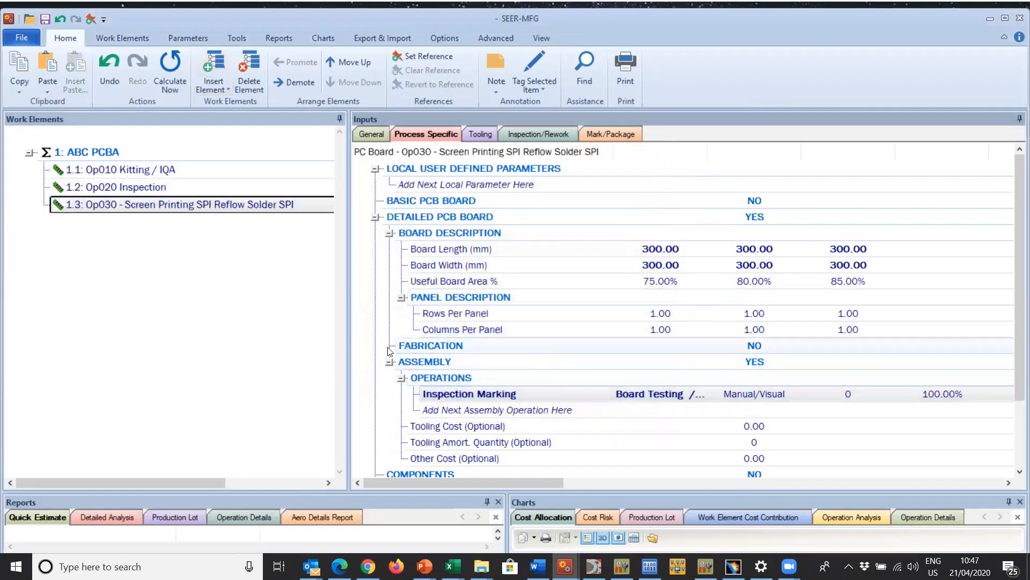
Delete the copied Inspection Marking operation from the Op030 work element
{"action": "left_click", "coordinate": [504, 395]}
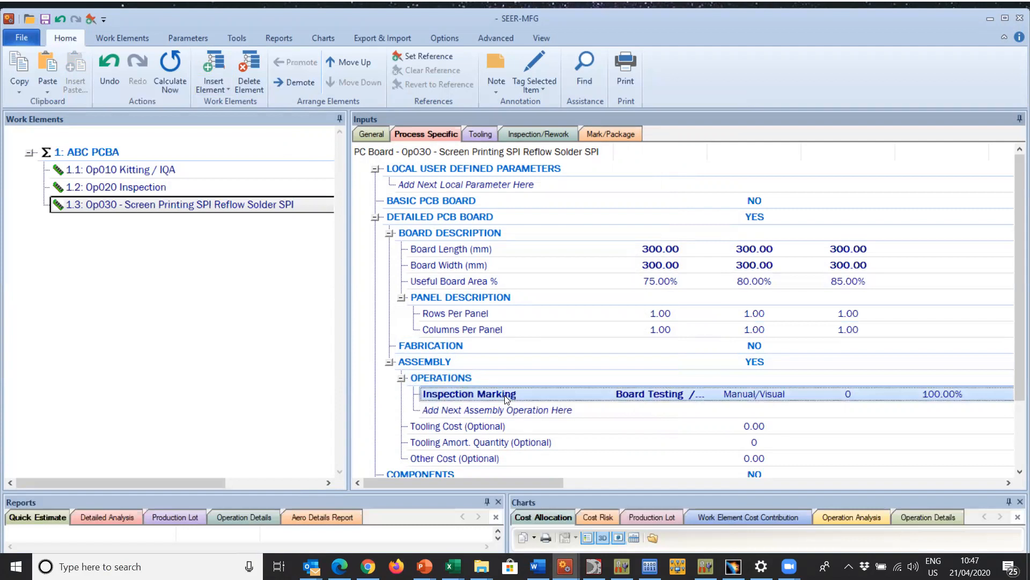
{"action": "key", "text": "Delete"}
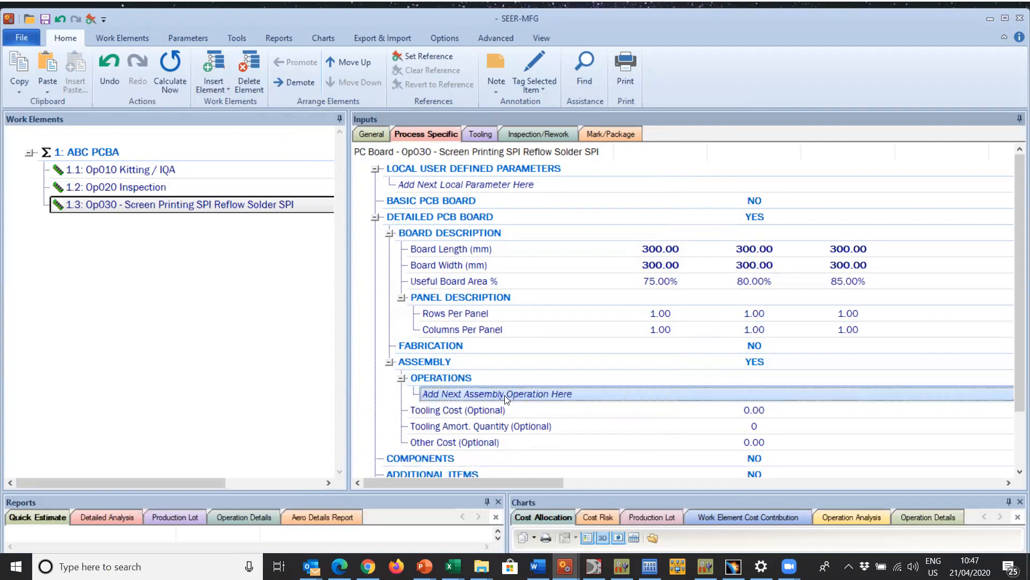
Add a Surface Mount Prep assembly operation of type Legend Printing to Op030, described as "Screen Print Botton", with a 50% support factor
{"action": "double_click", "coordinate": [503, 394]}
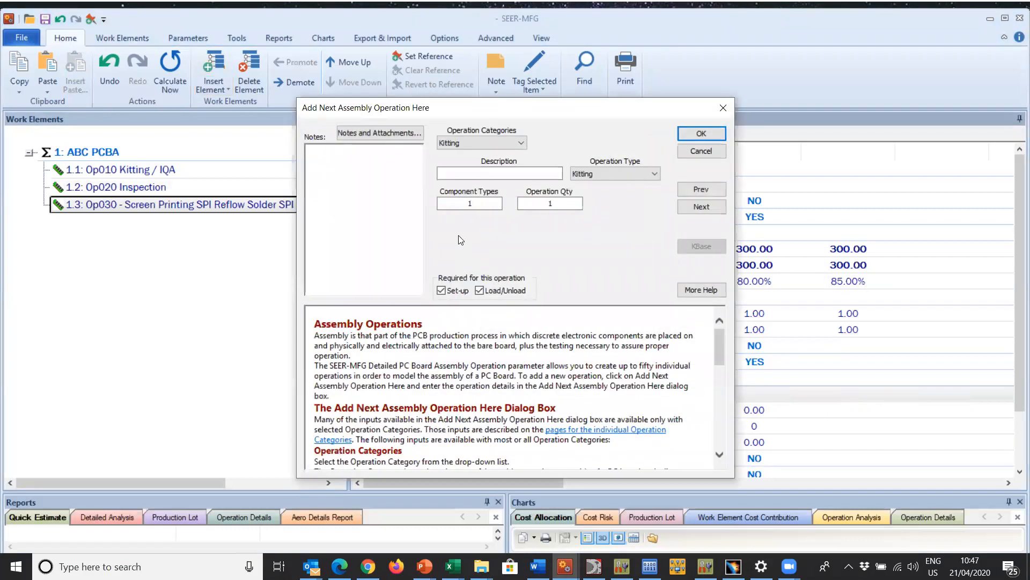
{"action": "left_click", "coordinate": [521, 143]}
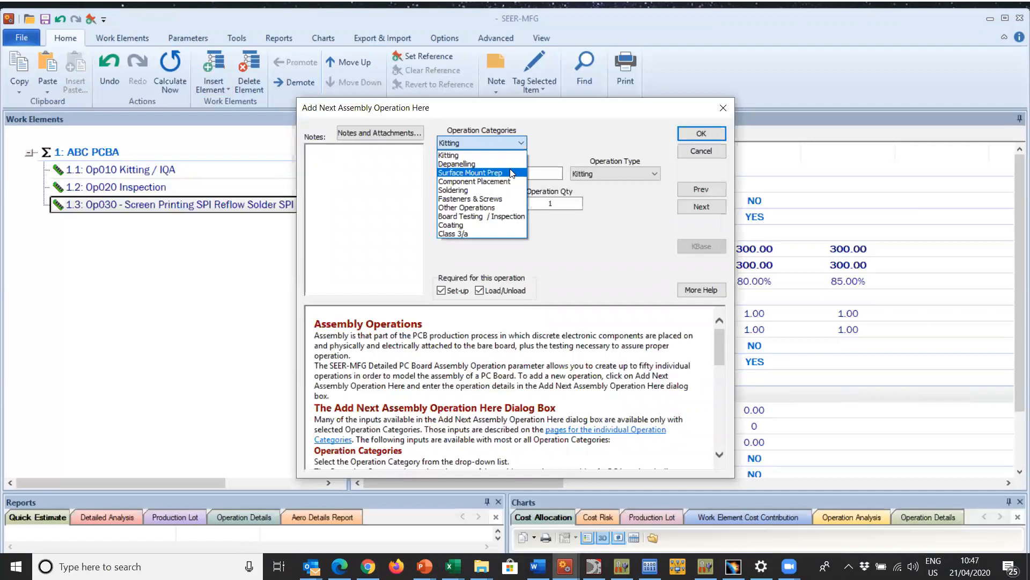
{"action": "left_click", "coordinate": [494, 173]}
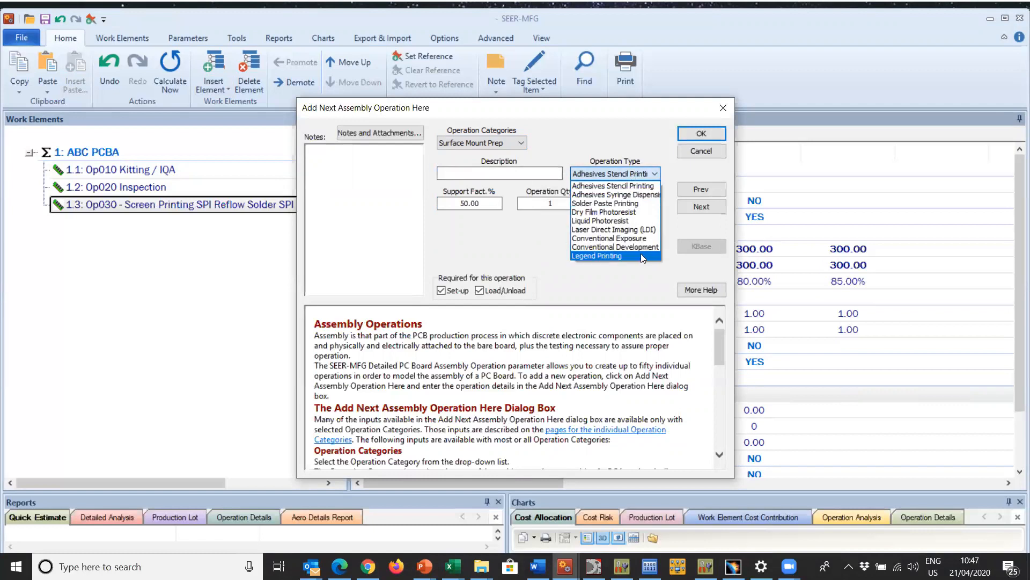
{"action": "left_click", "coordinate": [641, 255]}
{"action": "left_click", "coordinate": [475, 172]}
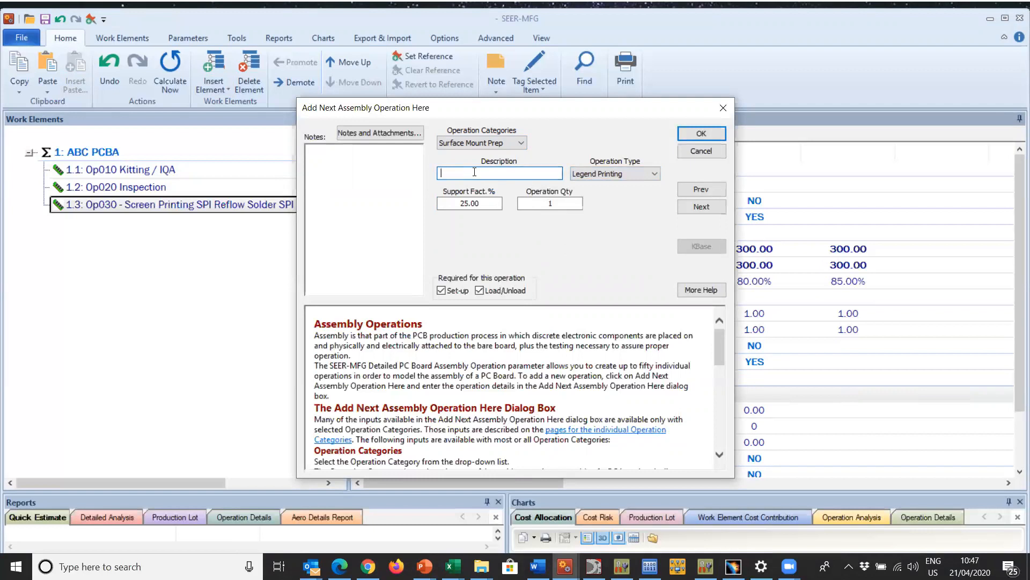
{"action": "type", "text": "S"}
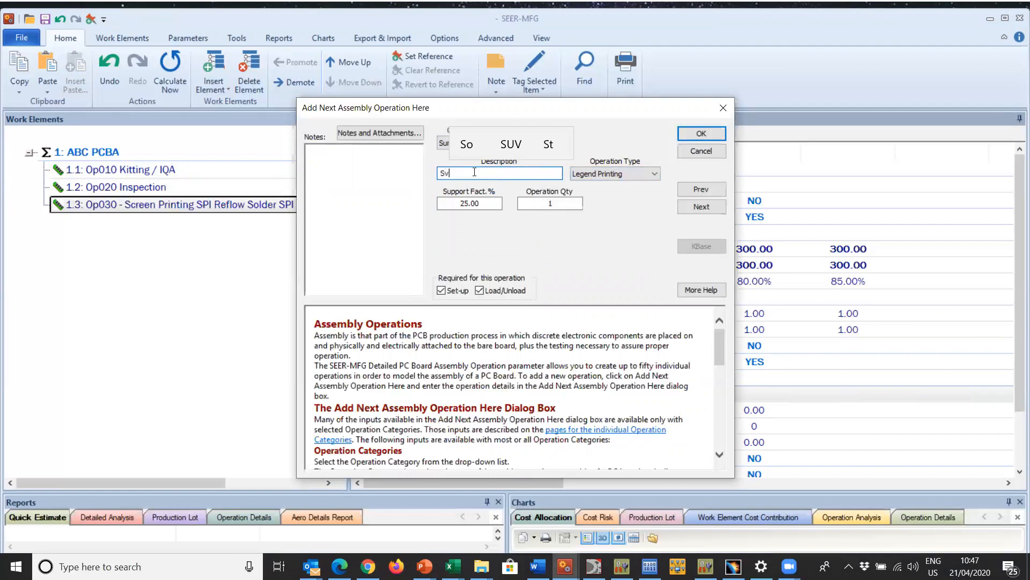
{"action": "type", "text": "creen Print "}
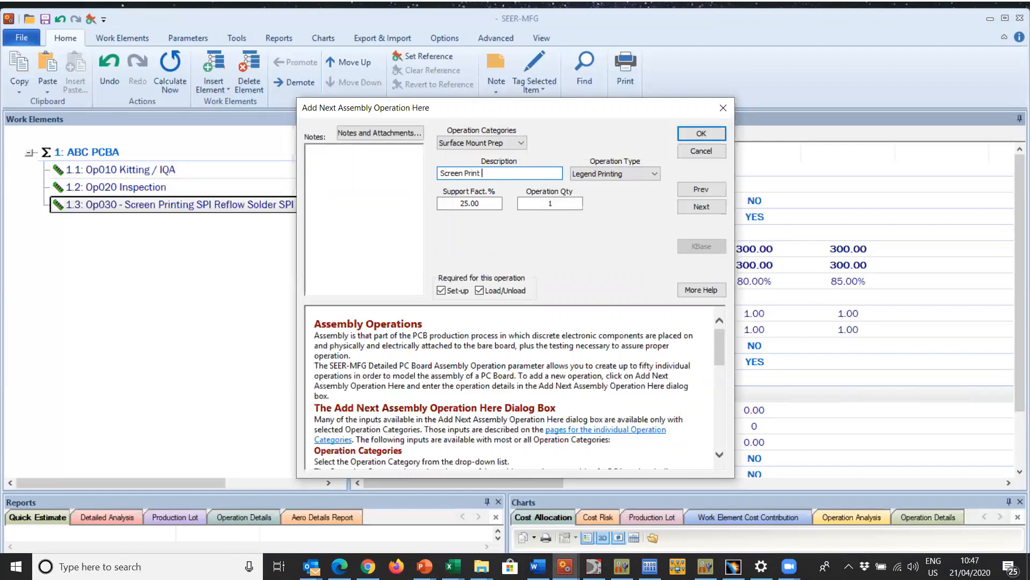
{"action": "type", "text": "Botton"}
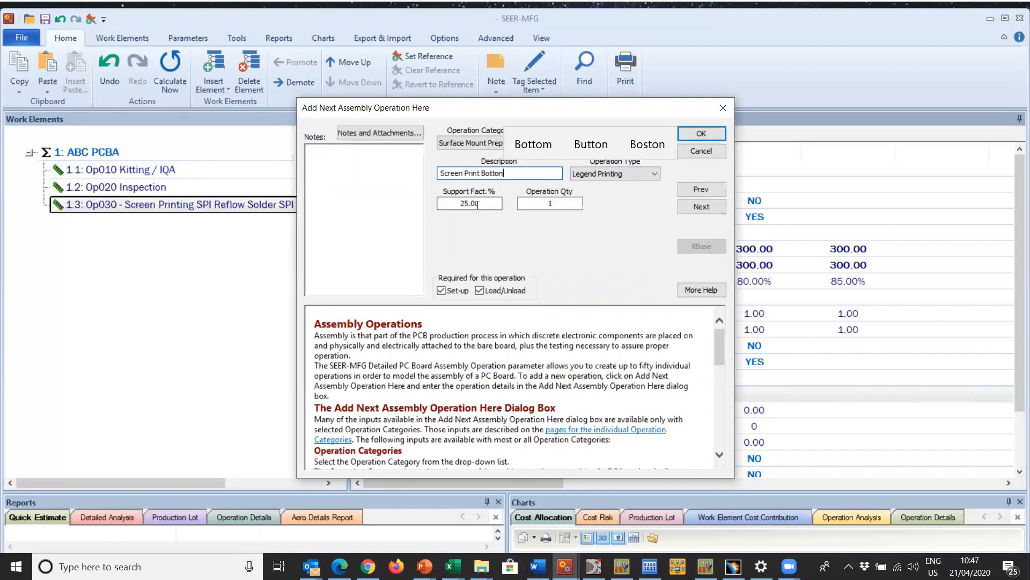
{"action": "double_click", "coordinate": [468, 204]}
{"action": "type", "text": "5"}
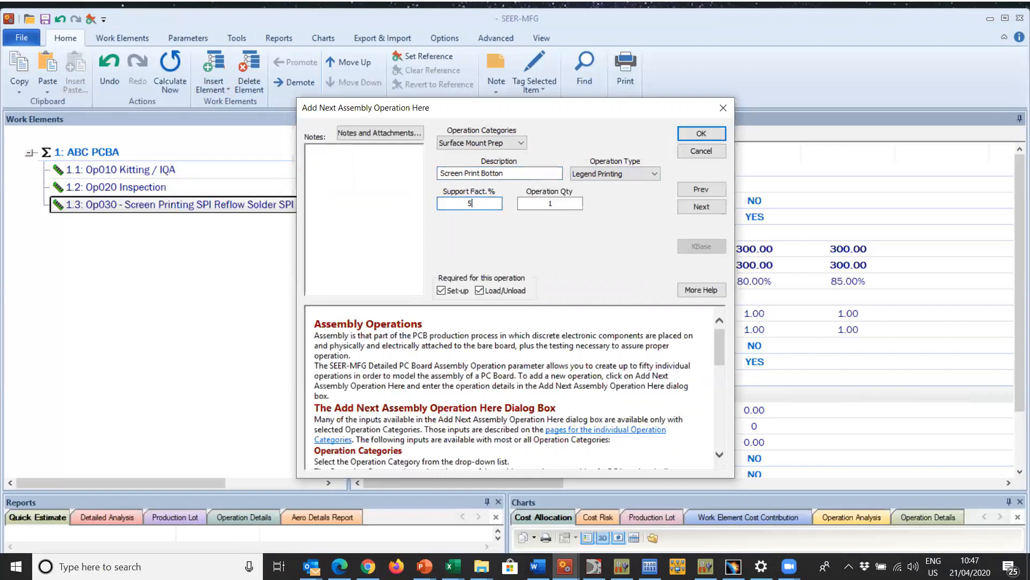
{"action": "type", "text": "0"}
{"action": "left_click", "coordinate": [702, 133]}
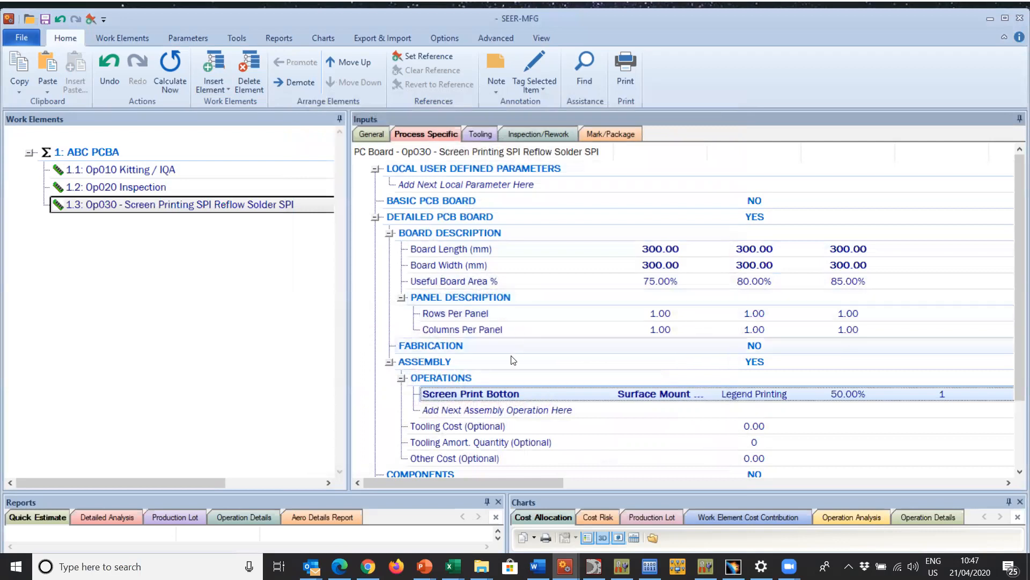
Add a Board Testing / Inspection assembly operation of type SPI Inspection to Op030, described as "SPI"
{"action": "left_click", "coordinate": [467, 409]}
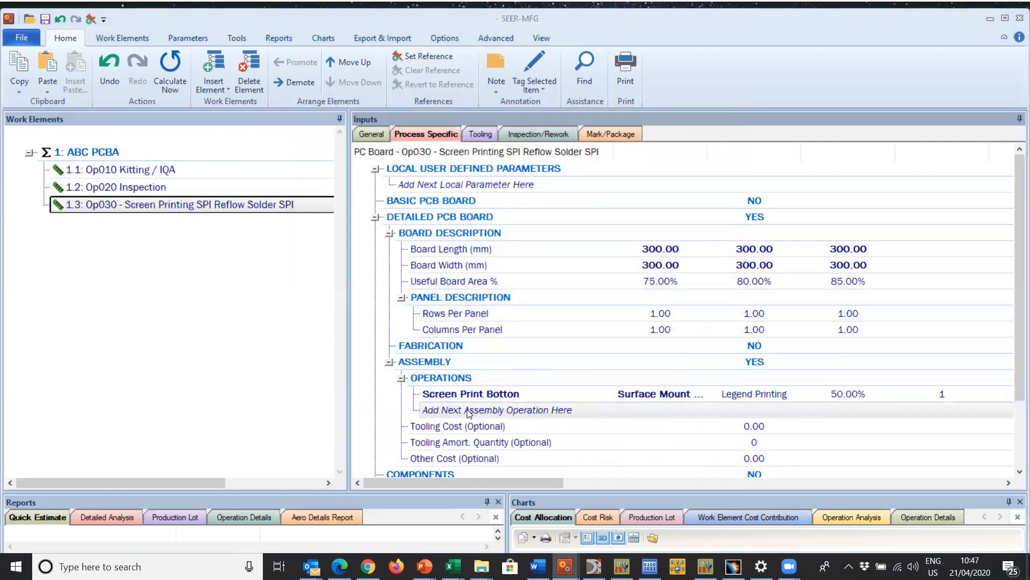
{"action": "double_click", "coordinate": [467, 410]}
{"action": "left_click", "coordinate": [520, 144]}
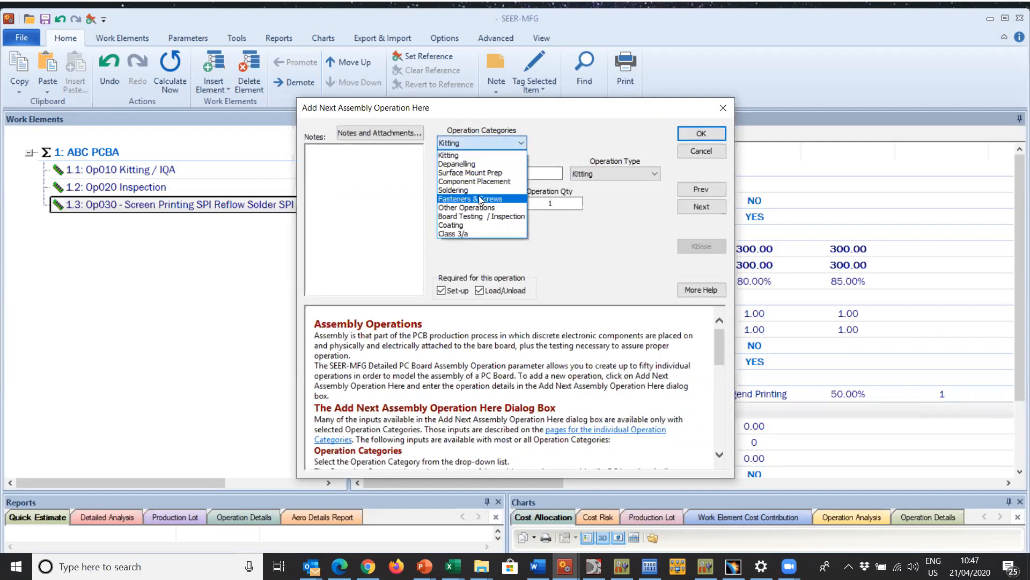
{"action": "left_click", "coordinate": [480, 216]}
{"action": "left_click", "coordinate": [600, 173]}
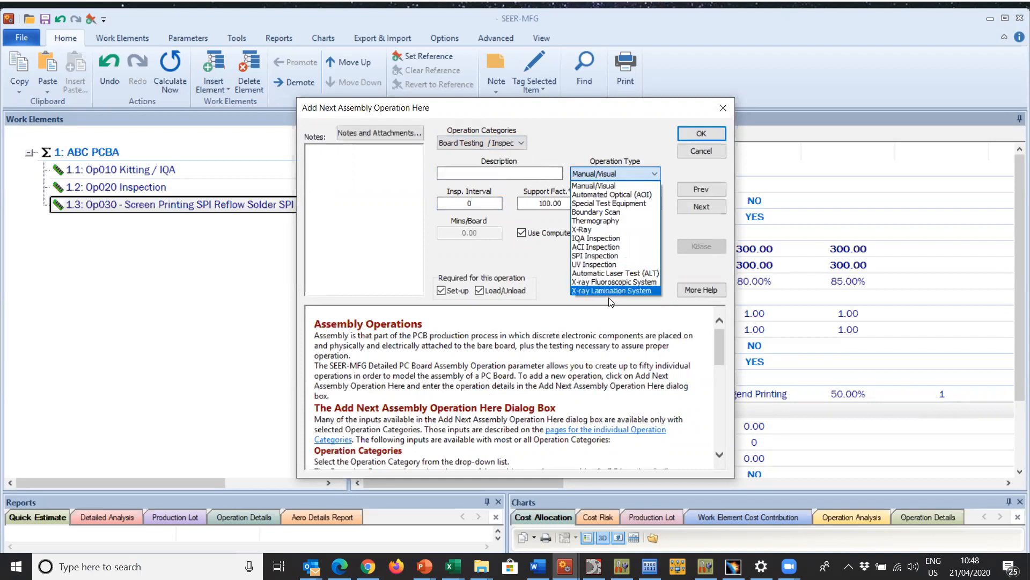
{"action": "left_click", "coordinate": [594, 255]}
{"action": "left_click", "coordinate": [445, 172]}
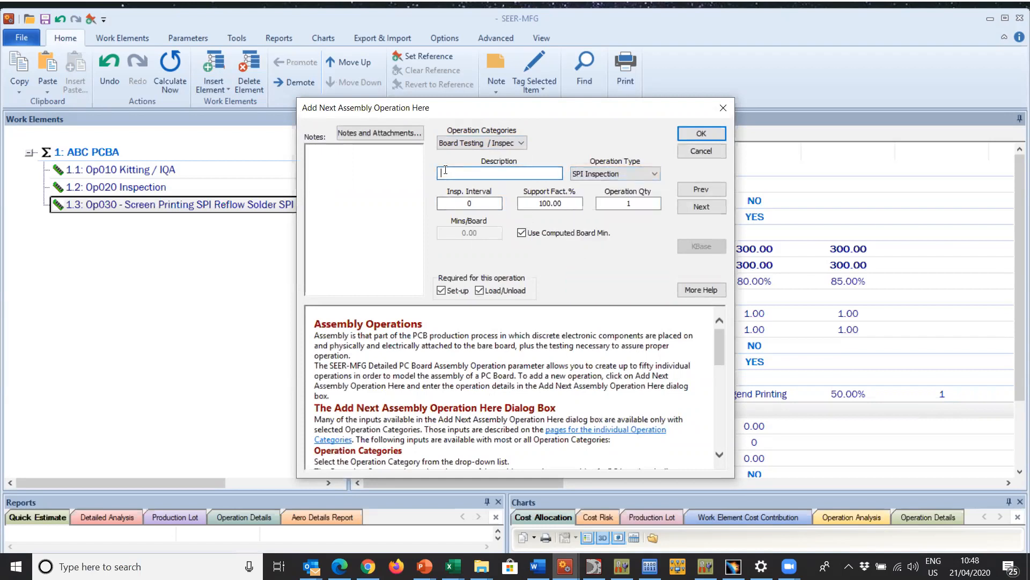
{"action": "type", "text": "SPI"}
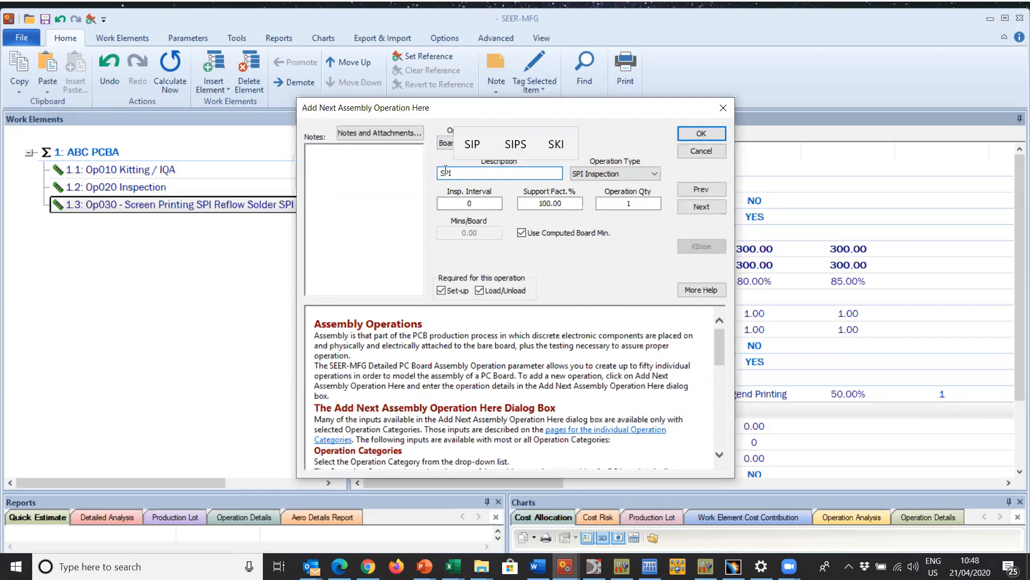
{"action": "left_click", "coordinate": [703, 133]}
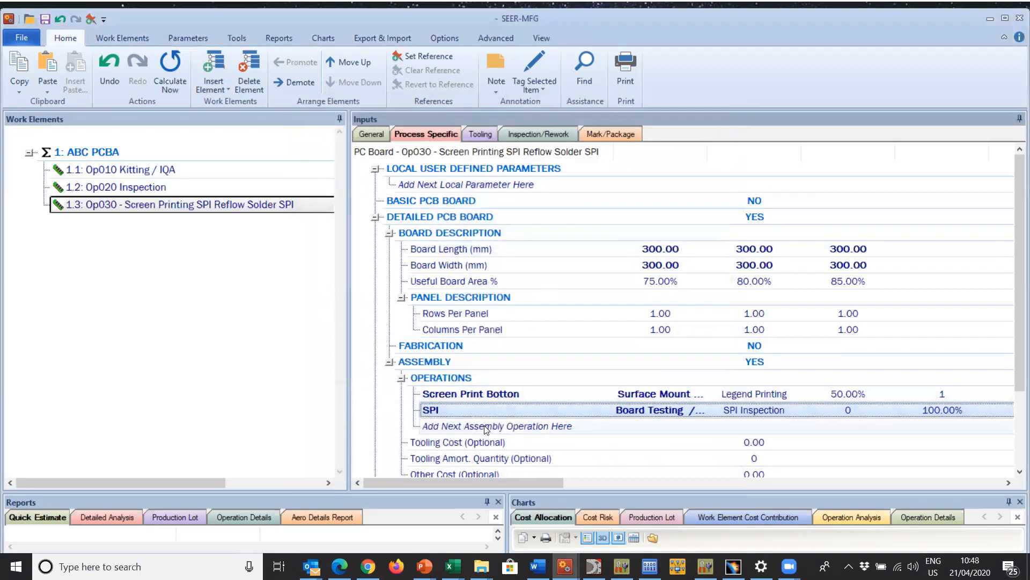
Add a Soldering assembly operation of type Oven Relow to Op030, described as "Reflow Bottom"
{"action": "left_click", "coordinate": [484, 426]}
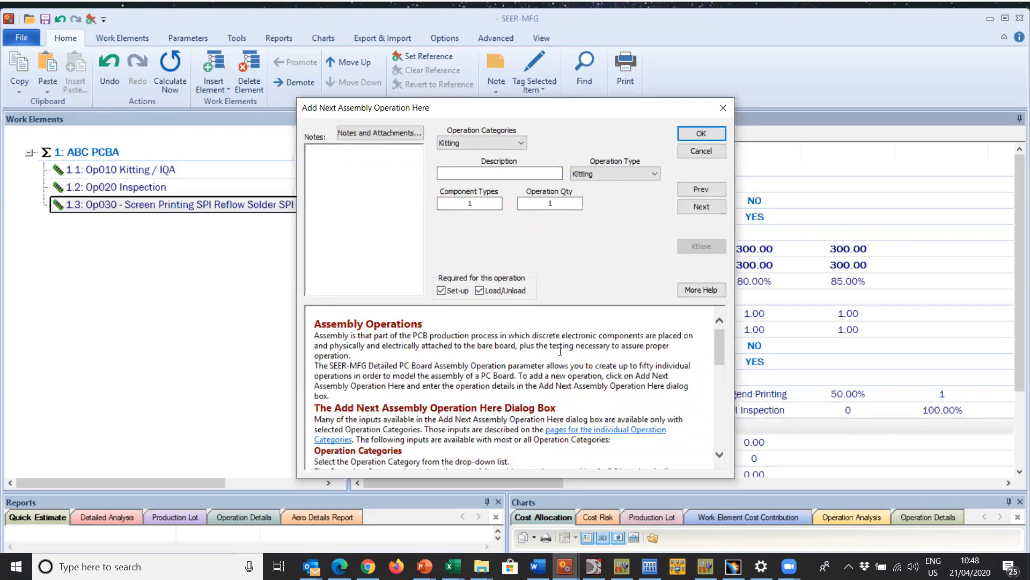
{"action": "left_click", "coordinate": [524, 140]}
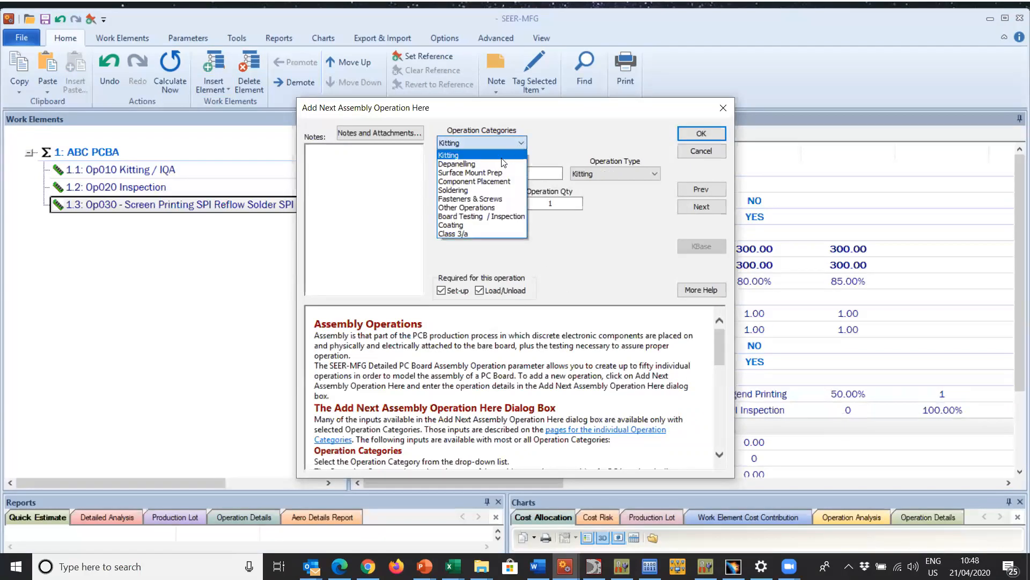
{"action": "left_click", "coordinate": [465, 190]}
{"action": "left_click", "coordinate": [595, 174]}
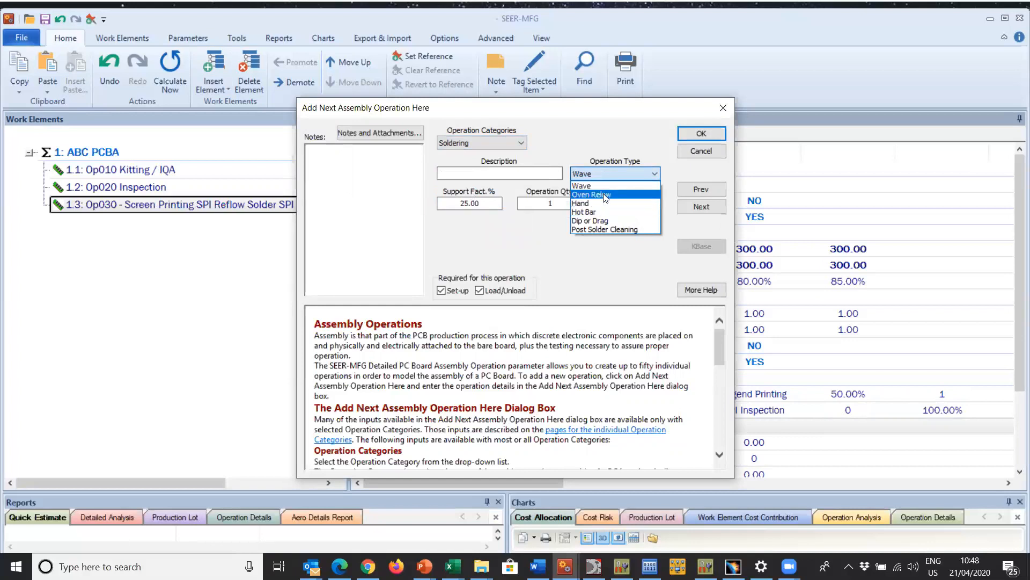
{"action": "left_click", "coordinate": [604, 194]}
{"action": "left_click", "coordinate": [446, 172]}
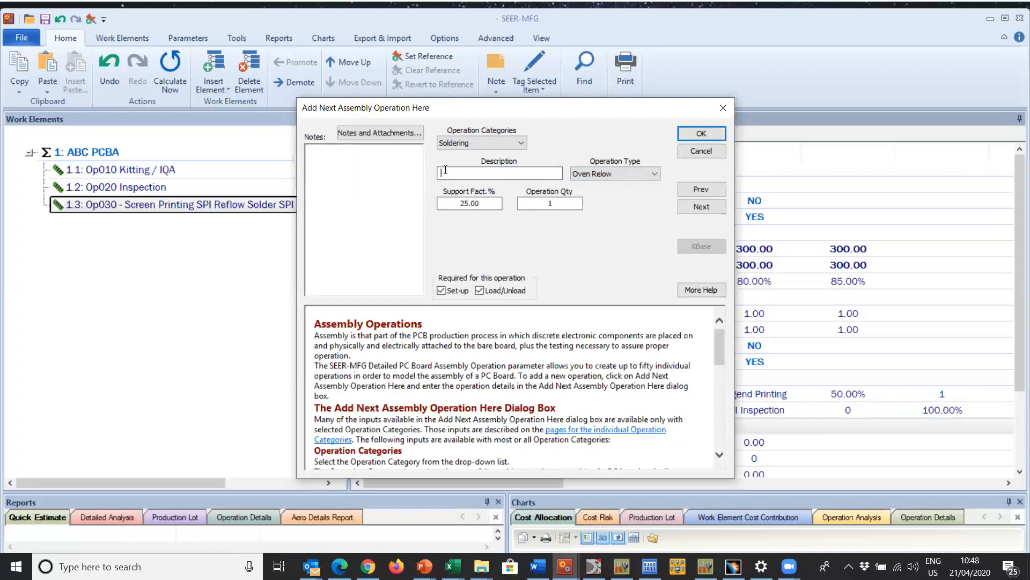
{"action": "type", "text": "Reflow Bottom"}
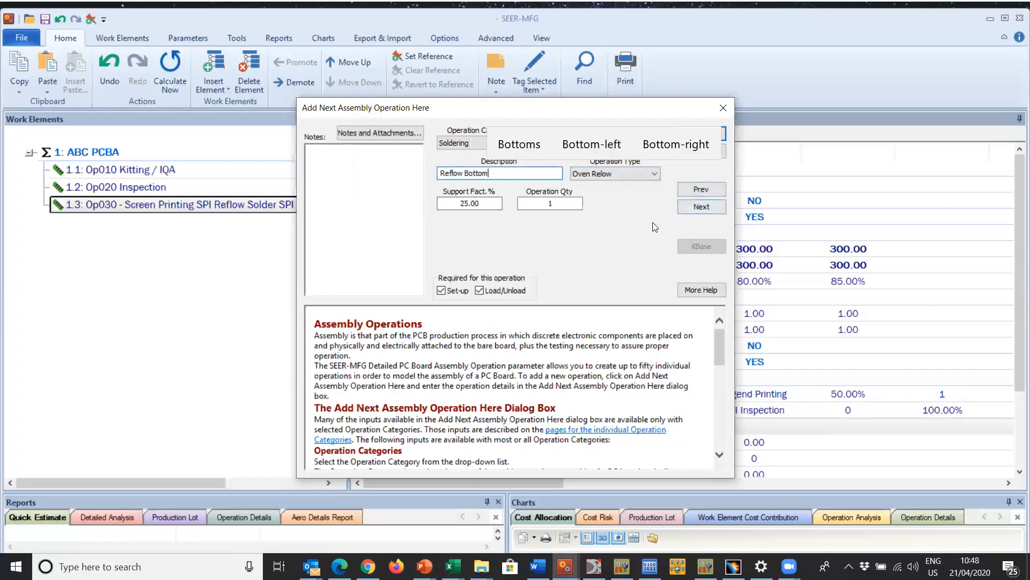
{"action": "left_click", "coordinate": [723, 134]}
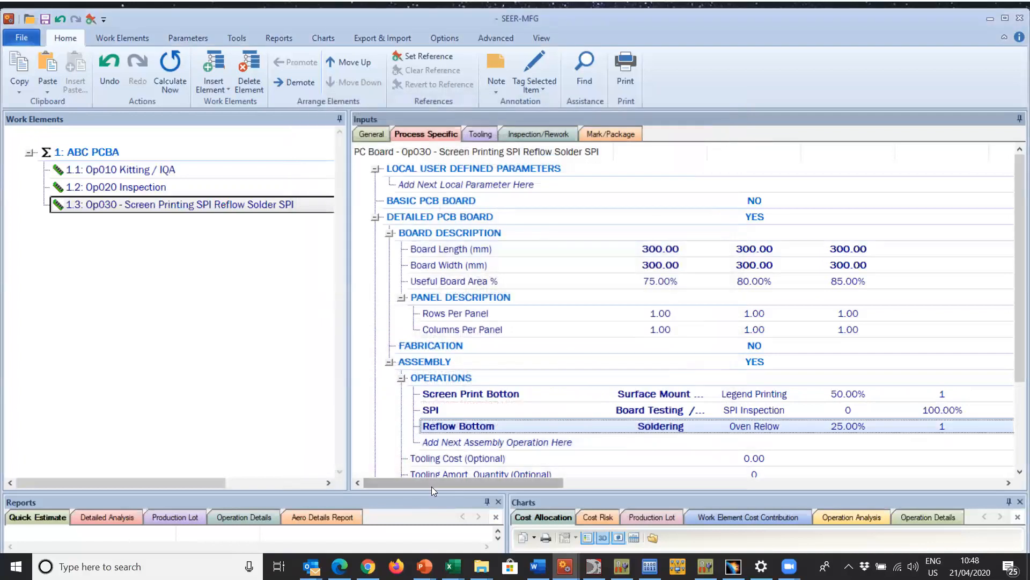
Copy the SPI assembly operation in Op030 and paste the copy after Reflow Bottom
{"action": "left_click", "coordinate": [508, 410]}
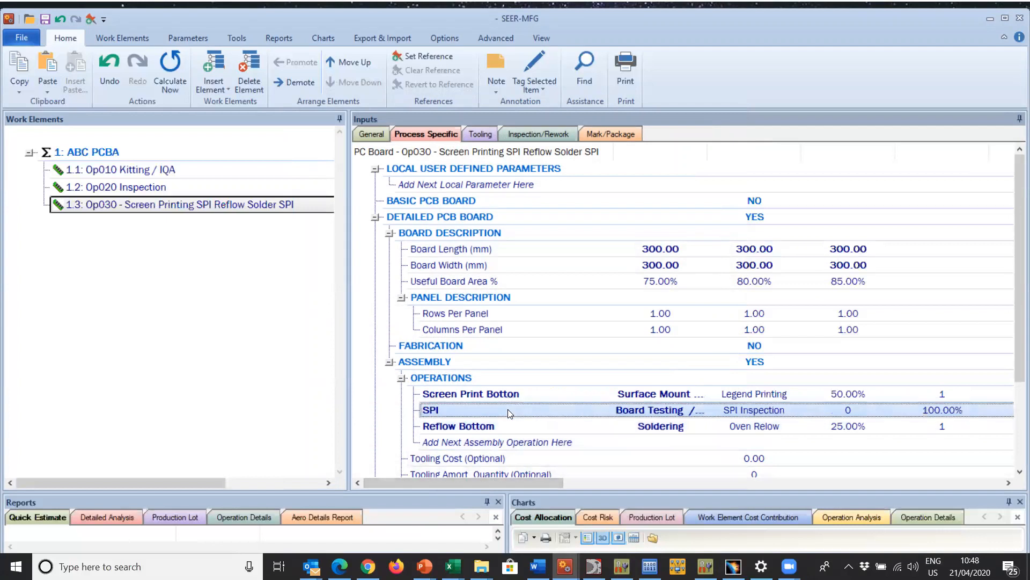
{"action": "right_click", "coordinate": [508, 409]}
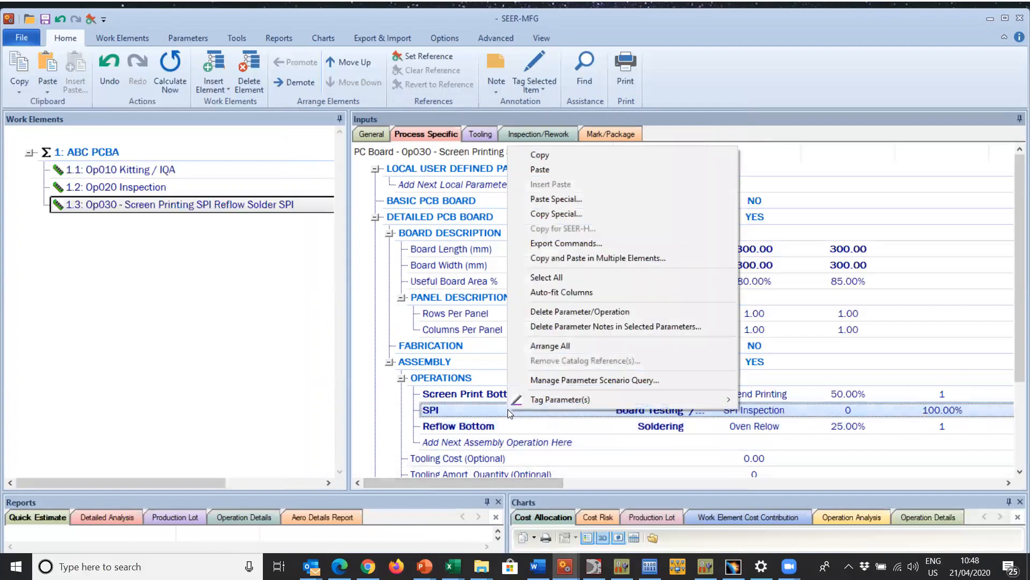
{"action": "left_click", "coordinate": [568, 160]}
{"action": "left_click", "coordinate": [623, 311]}
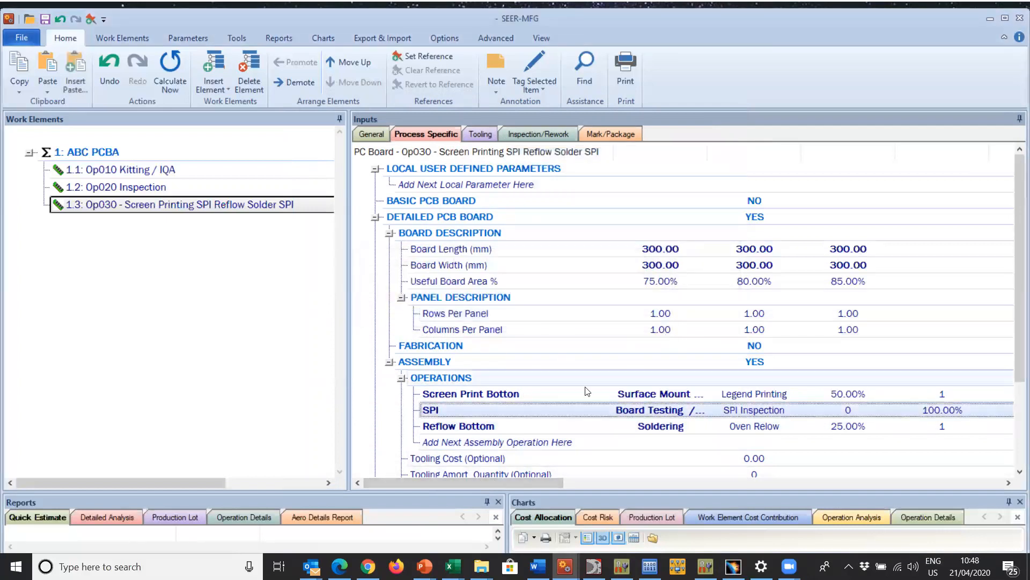
{"action": "left_click", "coordinate": [525, 442]}
{"action": "right_click", "coordinate": [525, 441]}
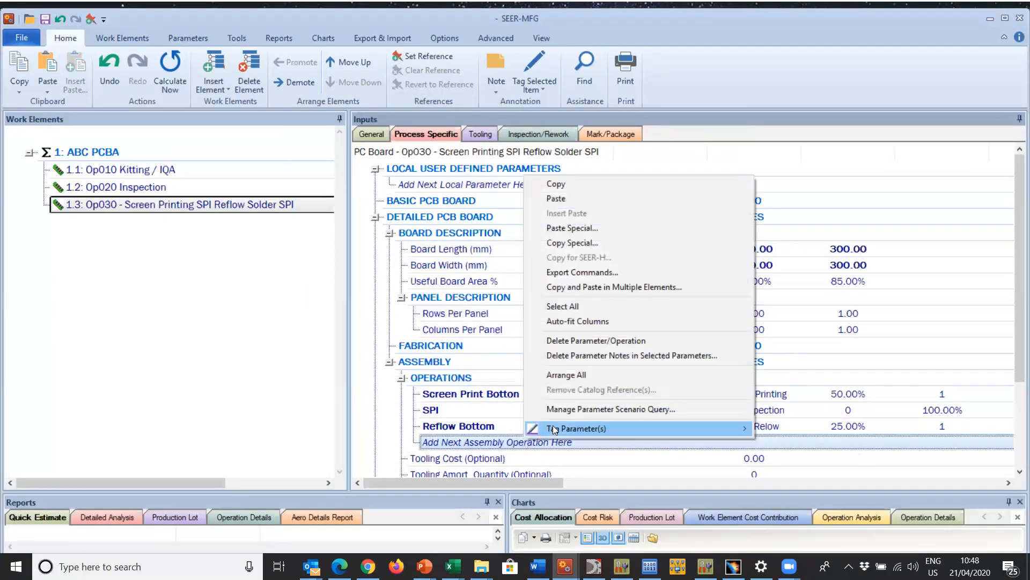
{"action": "left_click", "coordinate": [566, 198]}
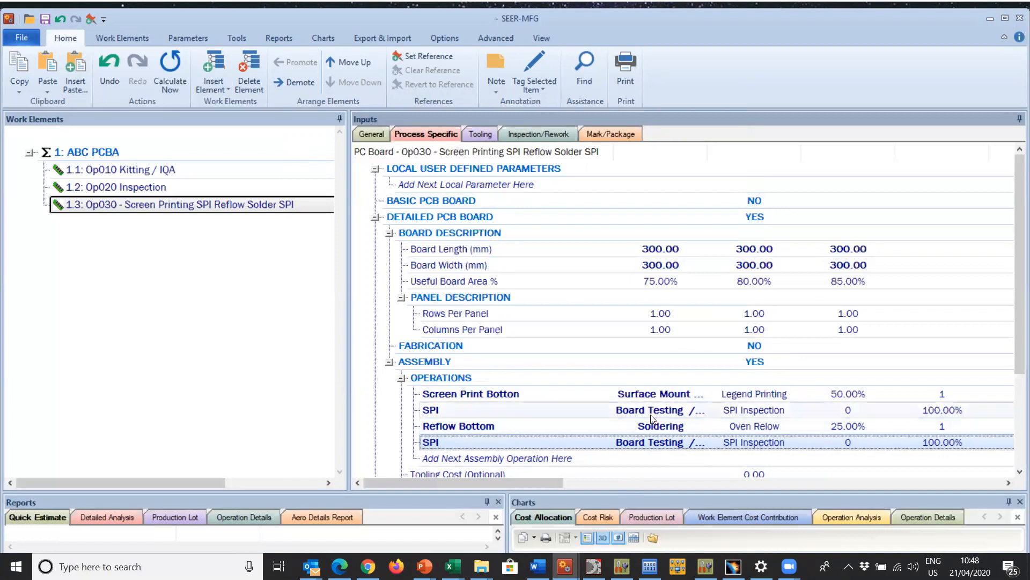
Copy the Op030 work element and insert the duplicate at the end of the ABC PCBA work elements
{"action": "left_click", "coordinate": [173, 203]}
{"action": "right_click", "coordinate": [174, 201]}
{"action": "left_click", "coordinate": [221, 214]}
{"action": "right_click", "coordinate": [189, 206]}
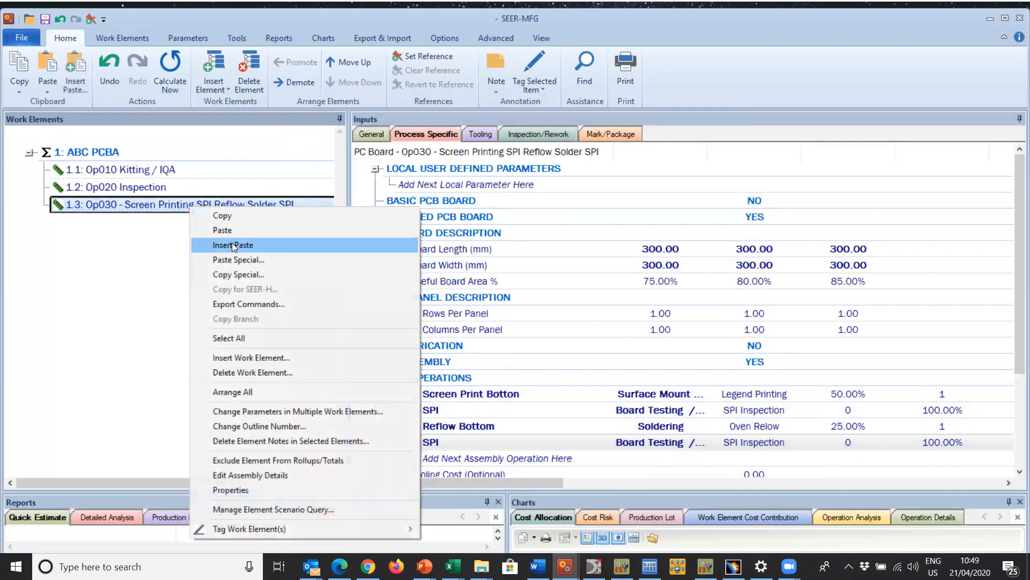
{"action": "left_click", "coordinate": [232, 242]}
Rename the duplicated work element 1.4 as "Op040 - Assembly And Test"
{"action": "double_click", "coordinate": [228, 222]}
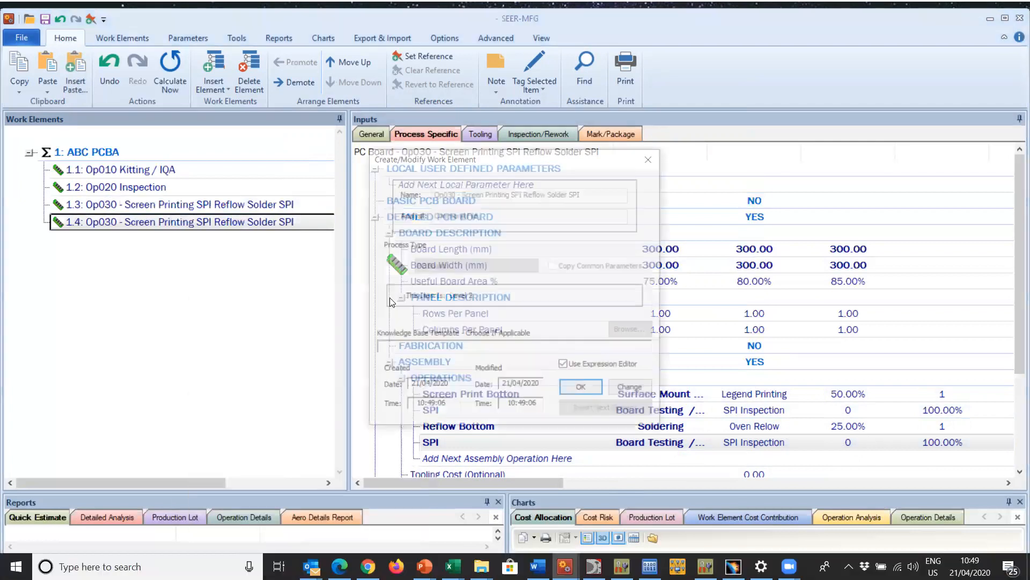
{"action": "left_click", "coordinate": [625, 388]}
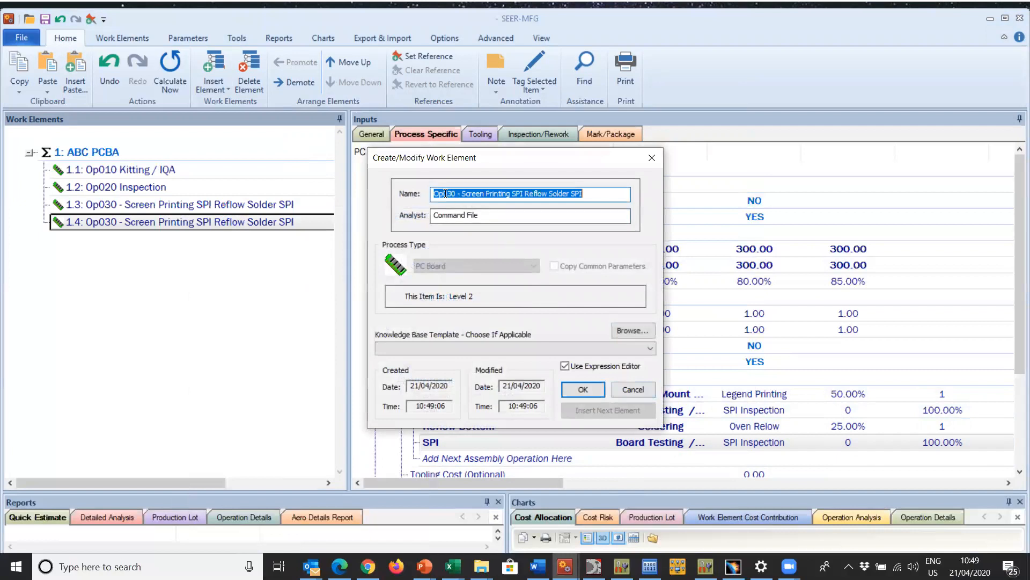
{"action": "left_click_drag", "start_coordinate": [448, 191], "coordinate": [723, 174]}
{"action": "type", "text": "40 - "}
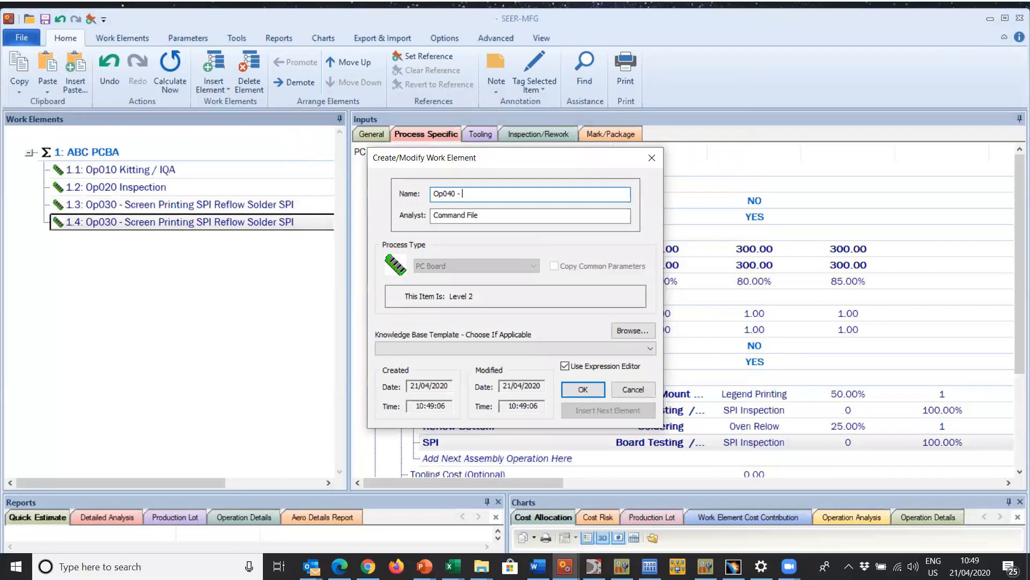
{"action": "type", "text": "Assembly An"}
{"action": "key", "text": "BackSpace"}
{"action": "type", "text": "mbly And Test"}
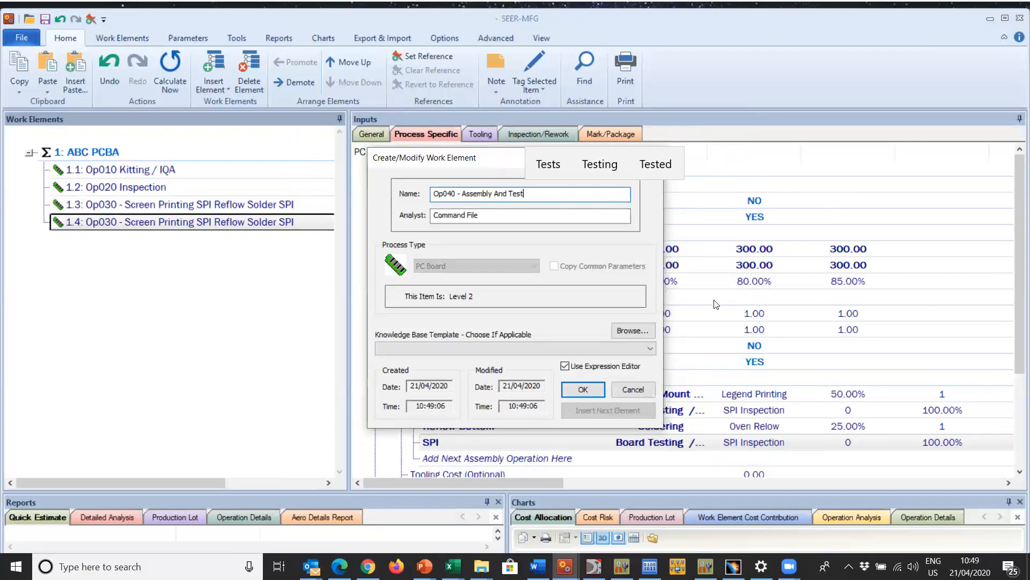
{"action": "left_click", "coordinate": [585, 389]}
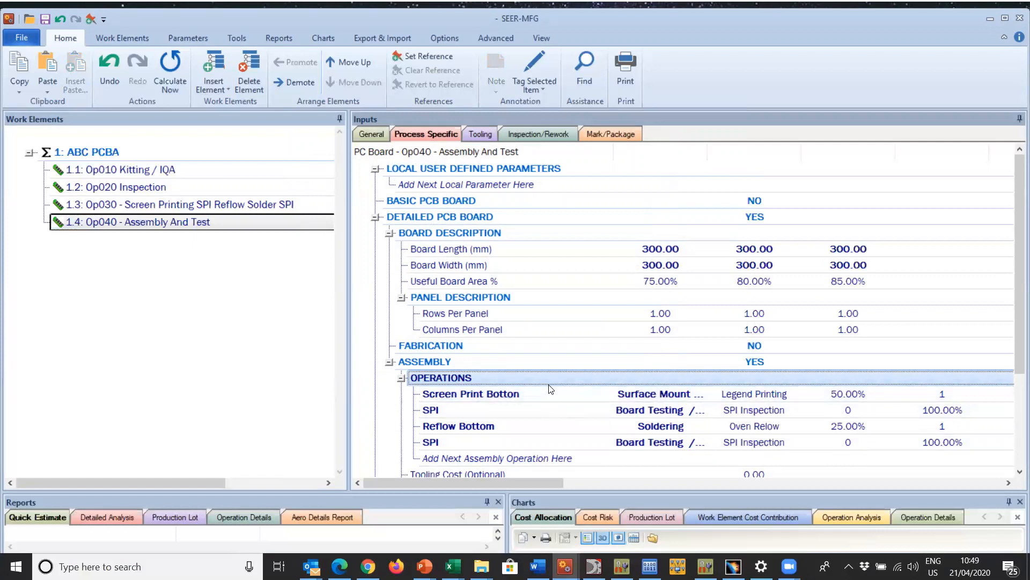
Delete all four copied assembly operations from the Op040 work element
{"action": "left_click", "coordinate": [552, 396]}
{"action": "key", "text": "Delete"}
{"action": "key", "text": "Delete"}
{"action": "key", "text": "Delete"}
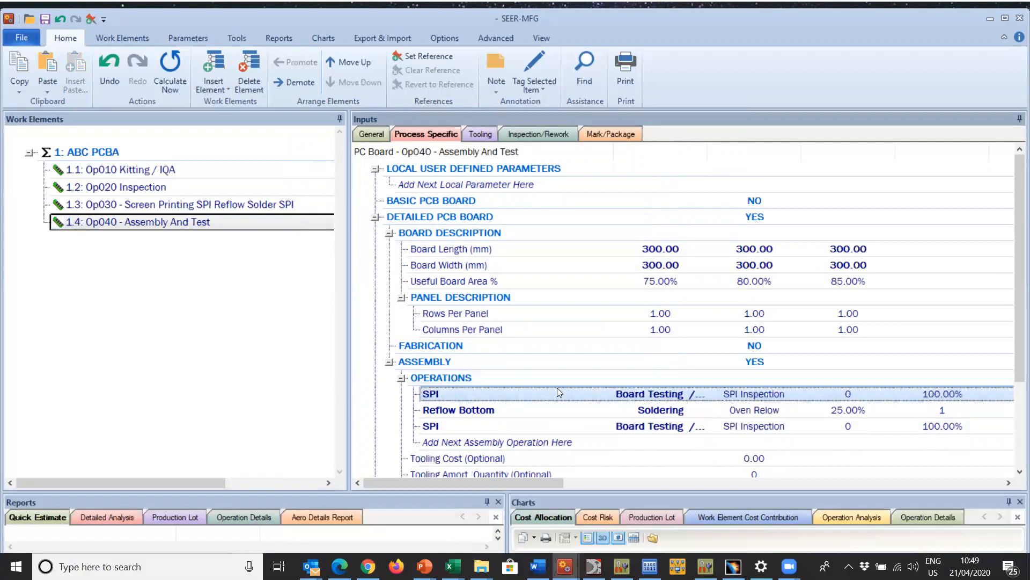
{"action": "key", "text": "Delete"}
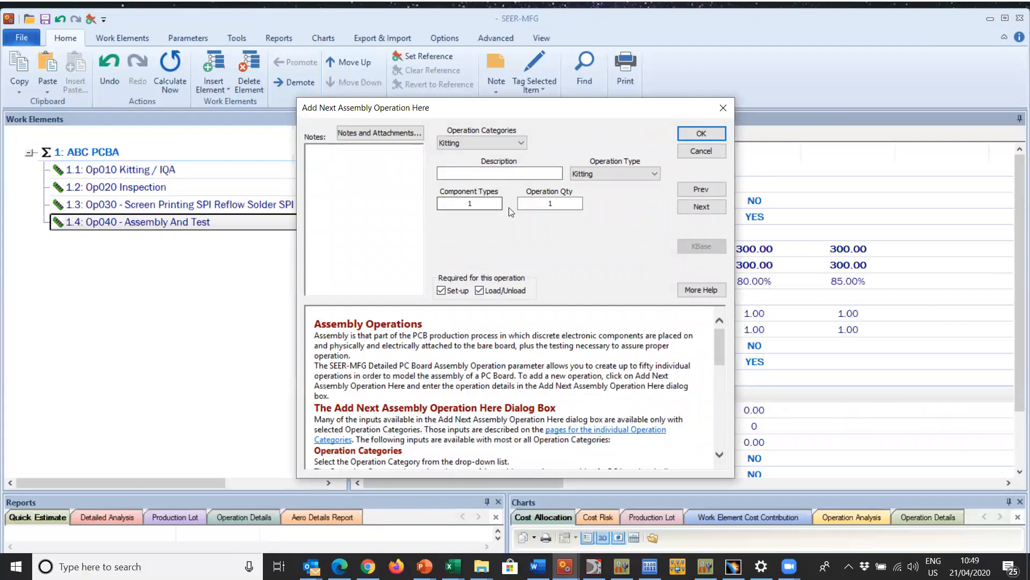
Add a Surface Mount Prep assembly operation of type Legend Printing to Op040, described as "Screen Print Top"
{"action": "left_click", "coordinate": [519, 143]}
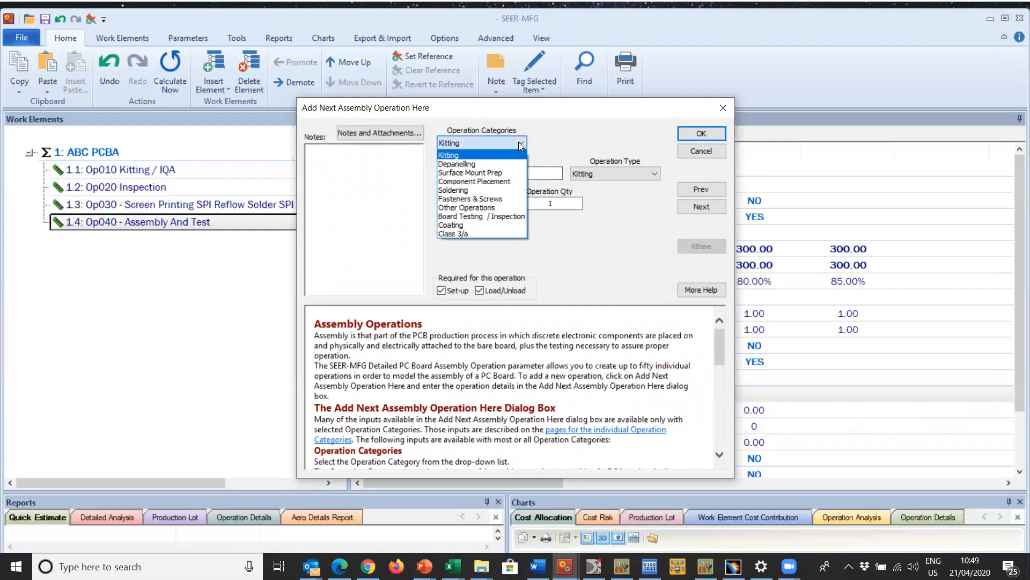
{"action": "left_click", "coordinate": [509, 172]}
{"action": "type", "text": "Screen "}
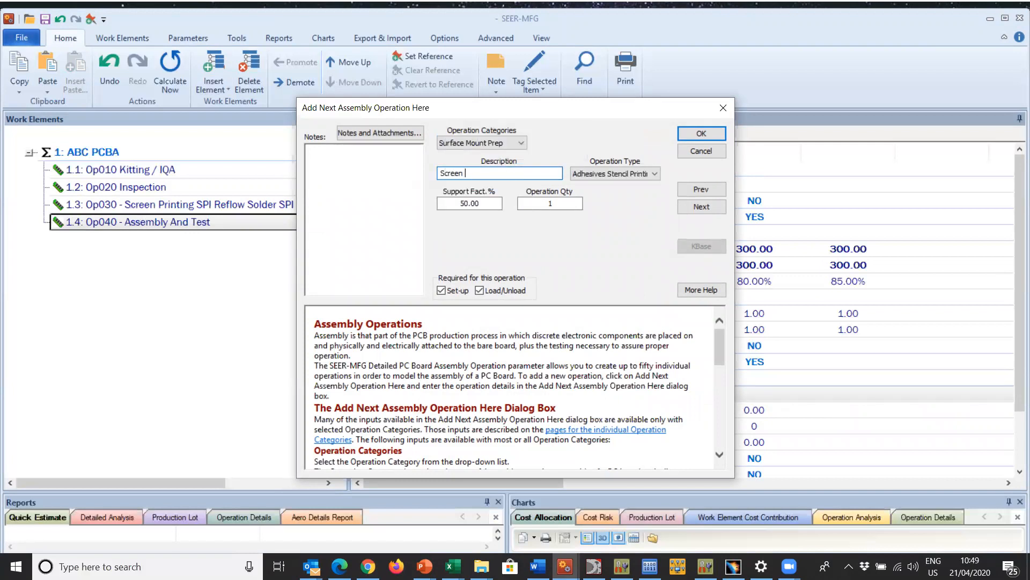
{"action": "type", "text": "Print"}
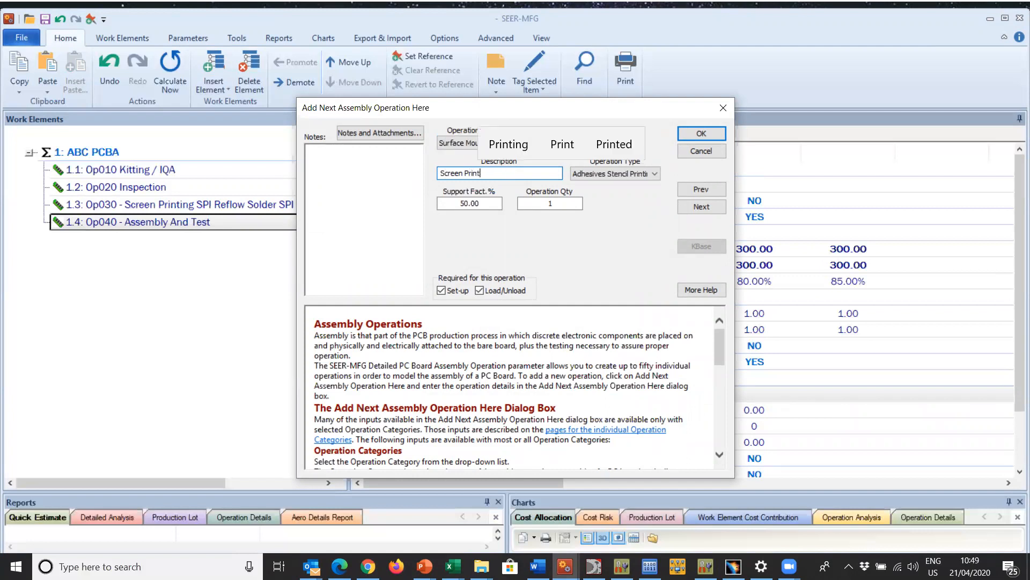
{"action": "type", "text": " T"}
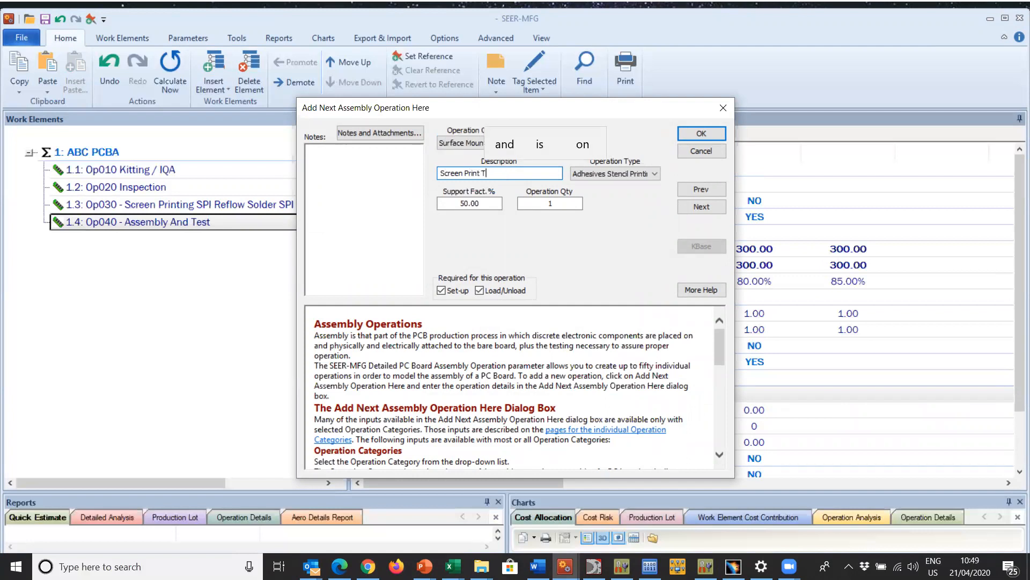
{"action": "type", "text": "op"}
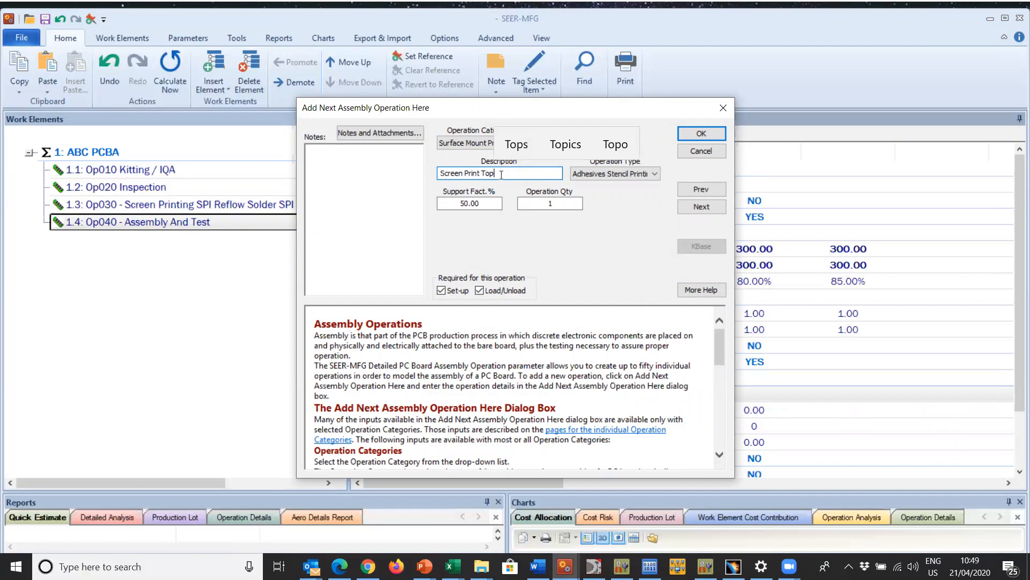
{"action": "left_click", "coordinate": [655, 173]}
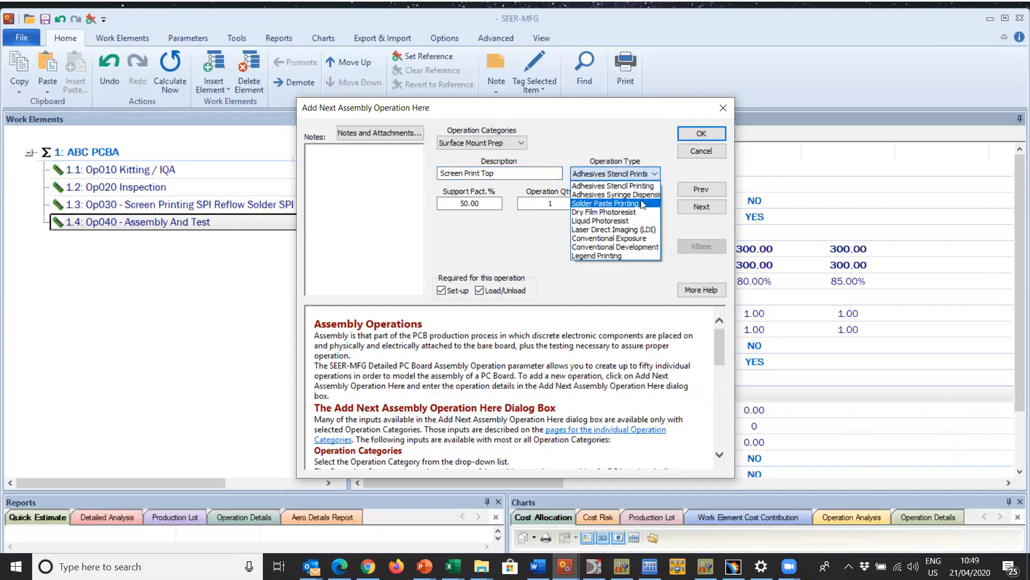
{"action": "left_click", "coordinate": [637, 256]}
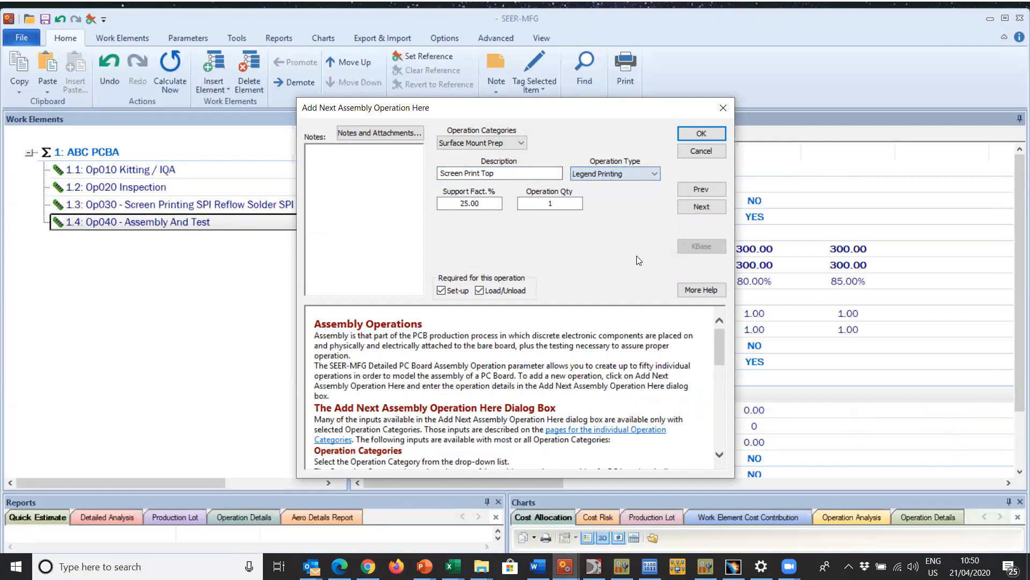
{"action": "left_click", "coordinate": [690, 133]}
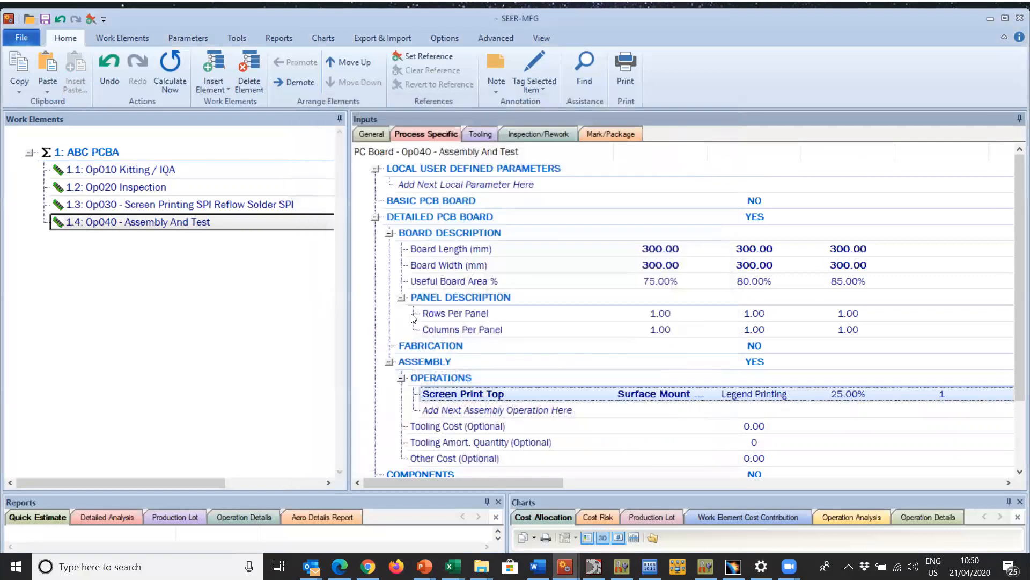
Add a Board Testing / Inspection assembly operation of type SPI Inspection to Op040, described as "older \Paste Inspect SPI"
{"action": "left_click", "coordinate": [473, 409]}
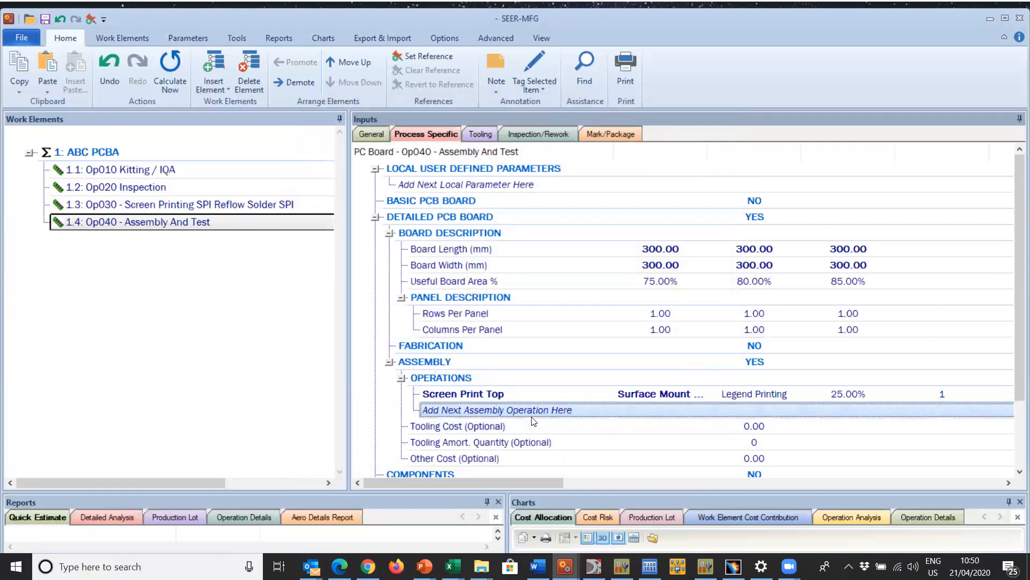
{"action": "double_click", "coordinate": [649, 408]}
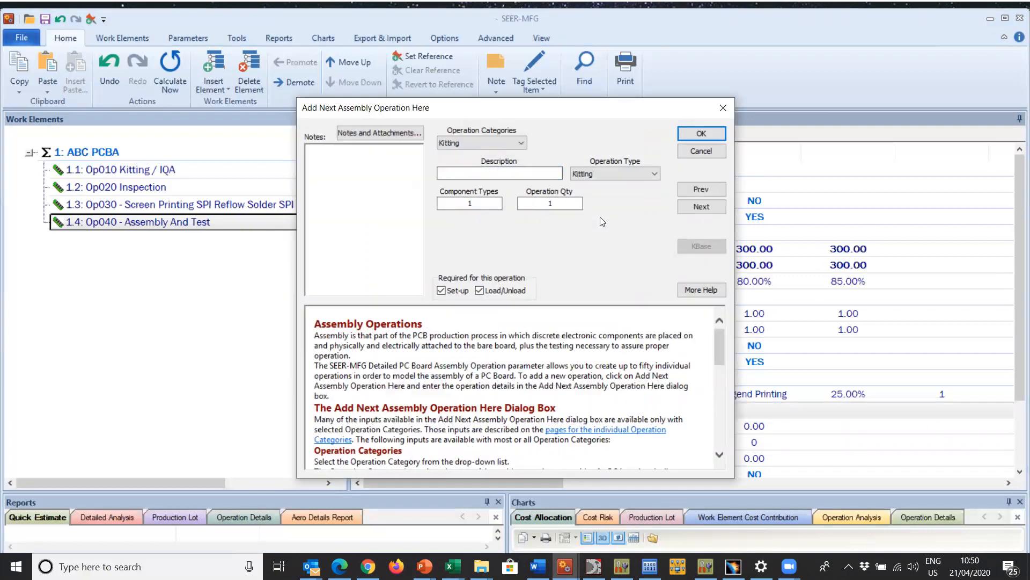
{"action": "left_click", "coordinate": [519, 143]}
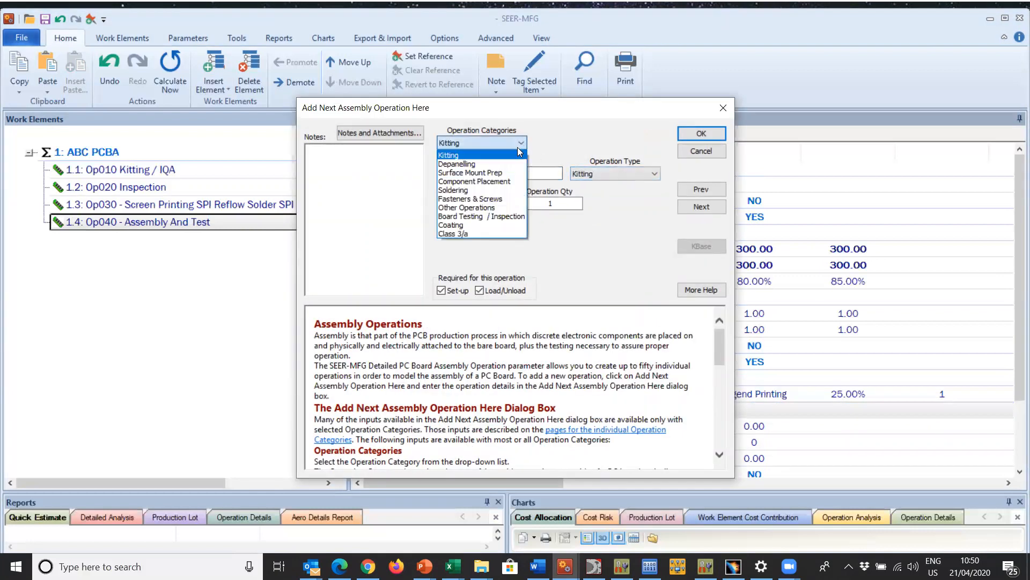
{"action": "left_click", "coordinate": [499, 216]}
{"action": "left_click", "coordinate": [612, 175]}
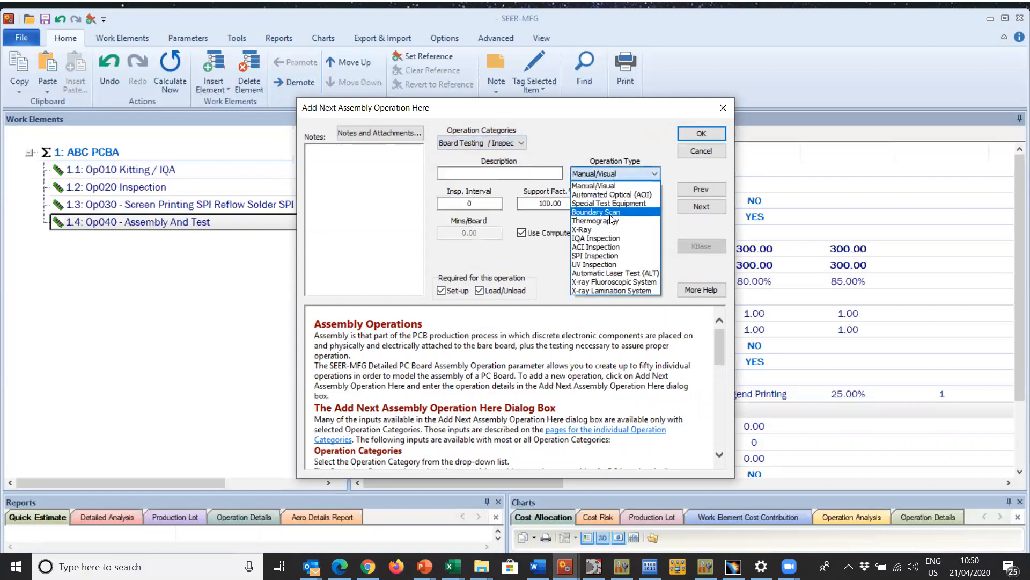
{"action": "left_click", "coordinate": [615, 255]}
{"action": "left_click", "coordinate": [454, 174]}
{"action": "type", "text": "SPI"}
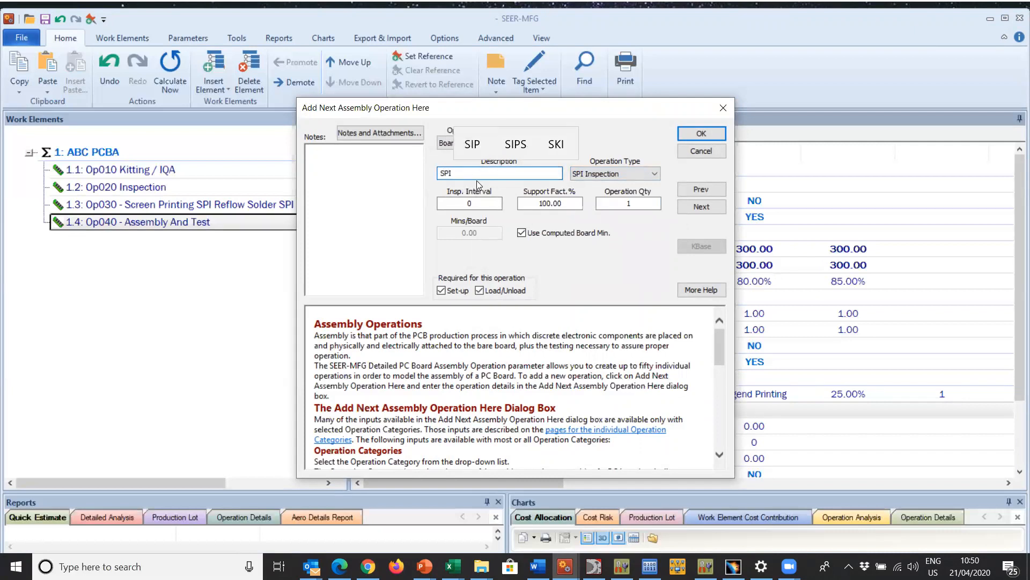
{"action": "key", "text": "BackSpace"}
{"action": "key", "text": "BackSpace"}
{"action": "key", "text": "BackSpace"}
{"action": "type", "text": "older \\Pa"}
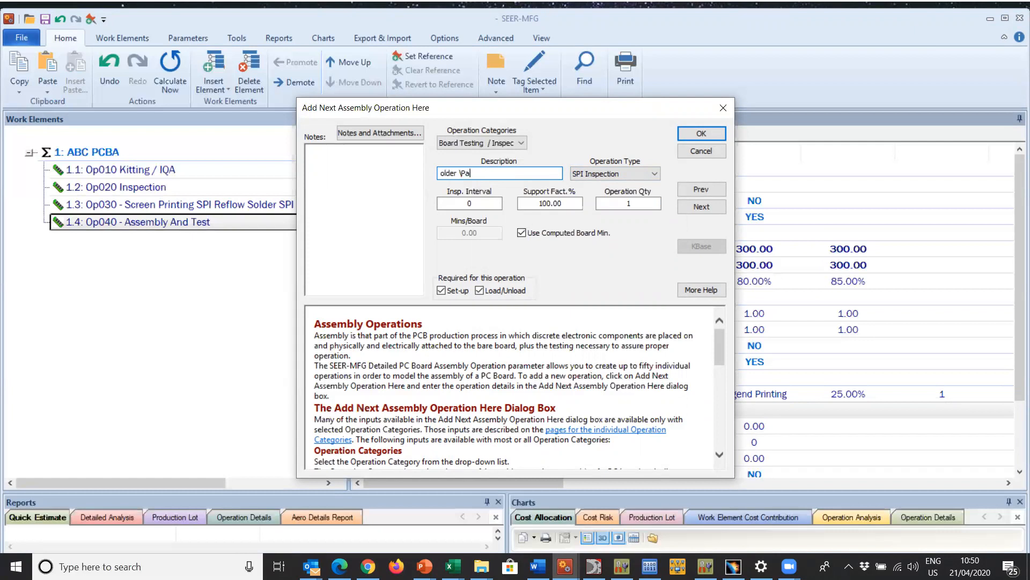
{"action": "type", "text": "ste Inspect SPI"}
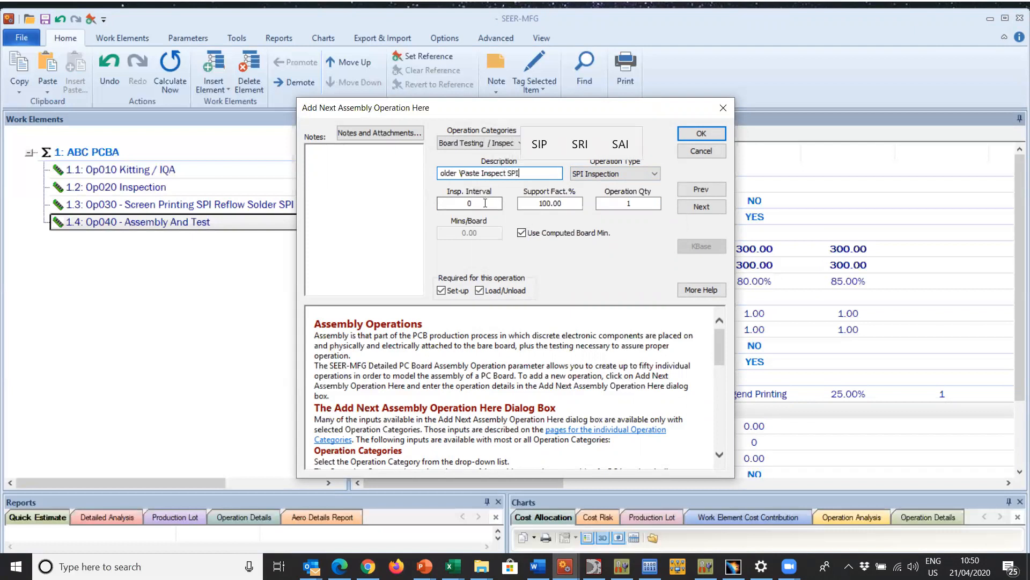
{"action": "left_click", "coordinate": [699, 135]}
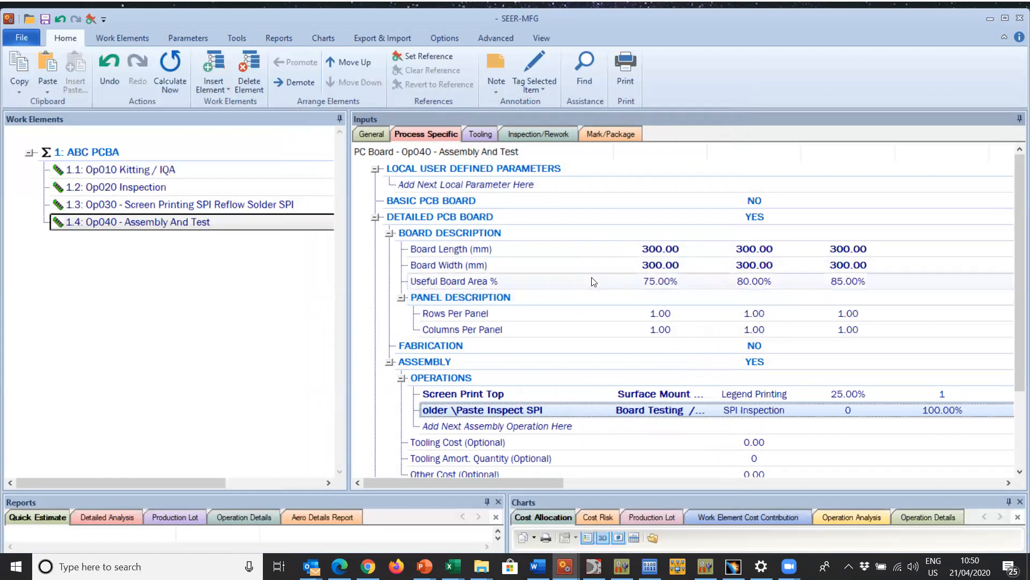
Add a Component Placement assembly operation of type Auto SMT to Op040, described as "Auto Pick and Place Top", with quantity per board 91
{"action": "left_click", "coordinate": [516, 426]}
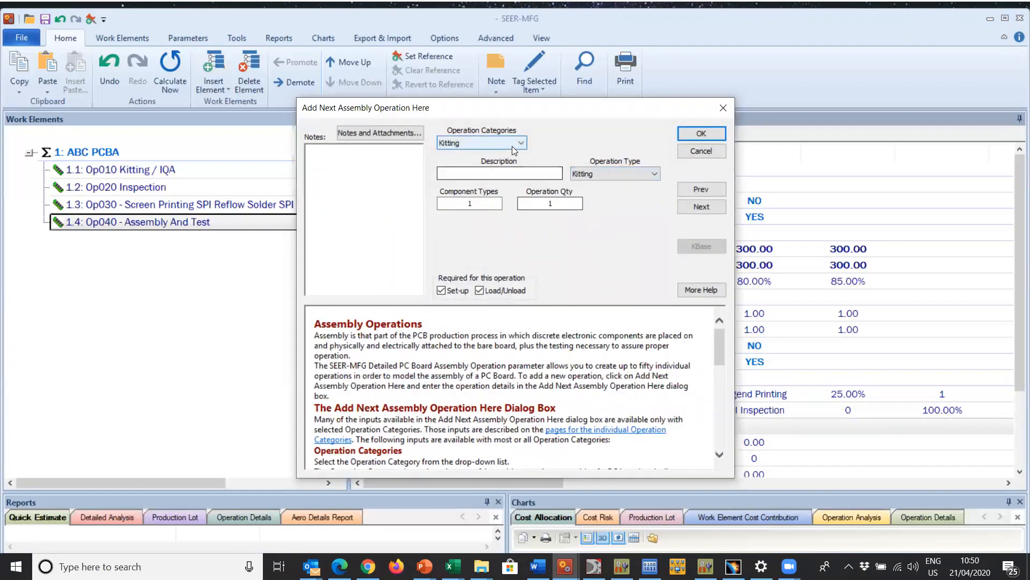
{"action": "left_click", "coordinate": [511, 144]}
{"action": "left_click", "coordinate": [499, 180]}
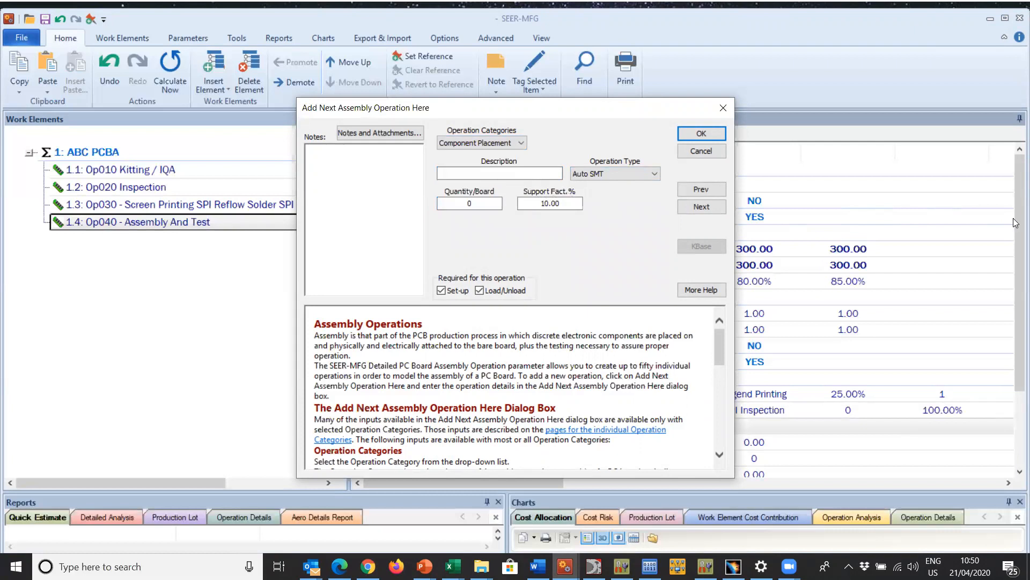
{"action": "left_click", "coordinate": [450, 172]}
{"action": "type", "text": "Aut"}
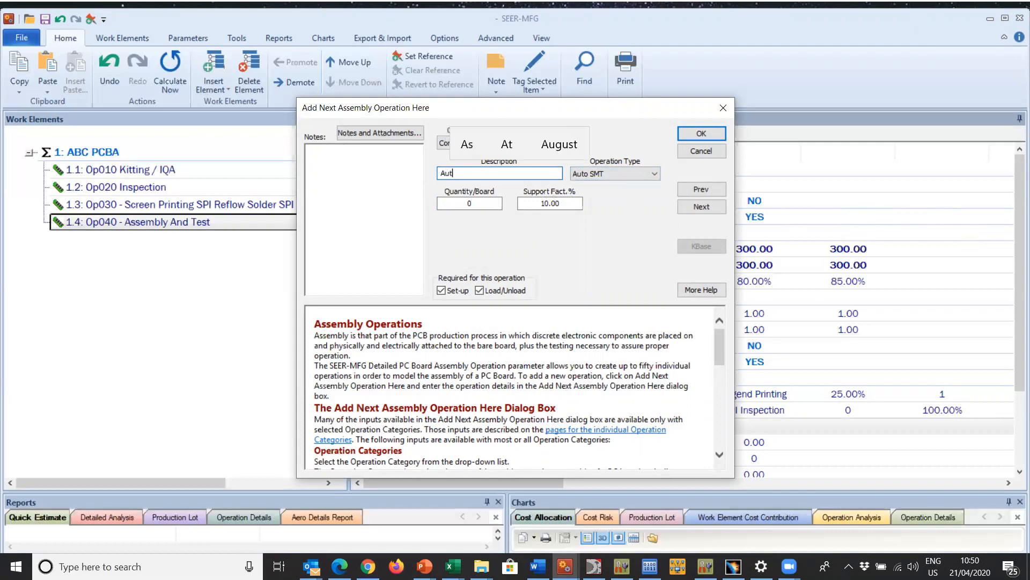
{"action": "type", "text": "o Pick and Pla"}
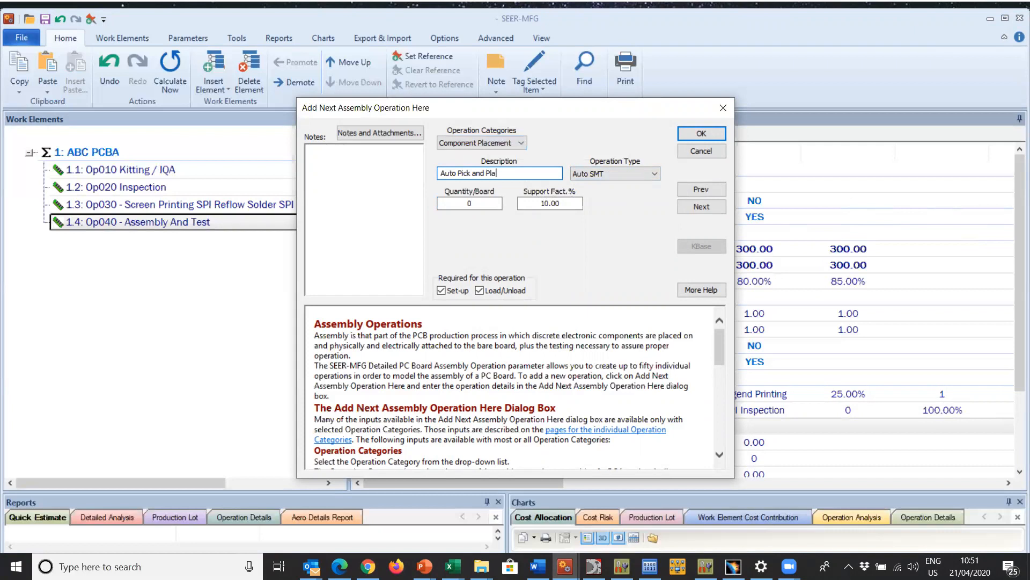
{"action": "type", "text": "ce To"}
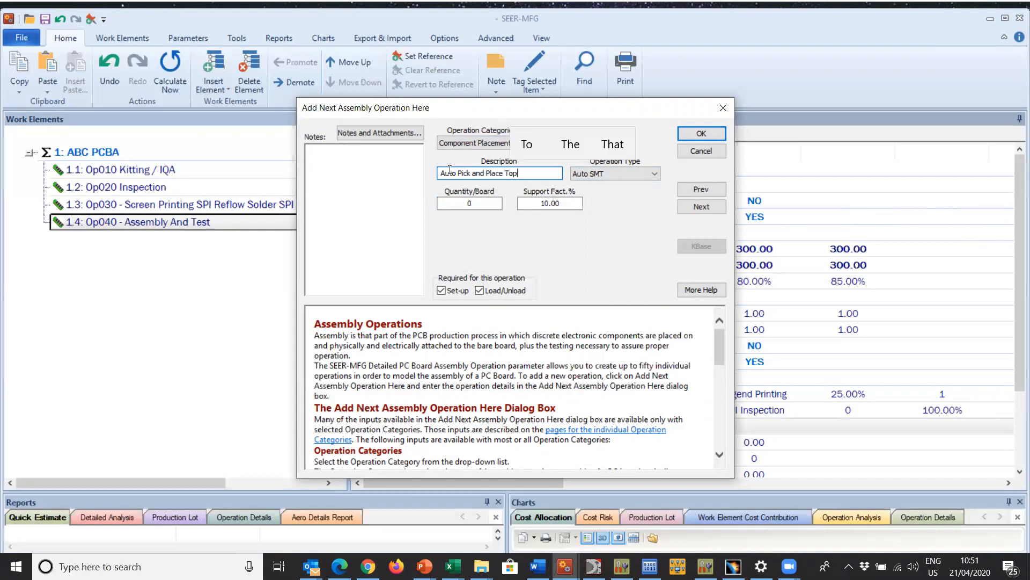
{"action": "type", "text": "p"}
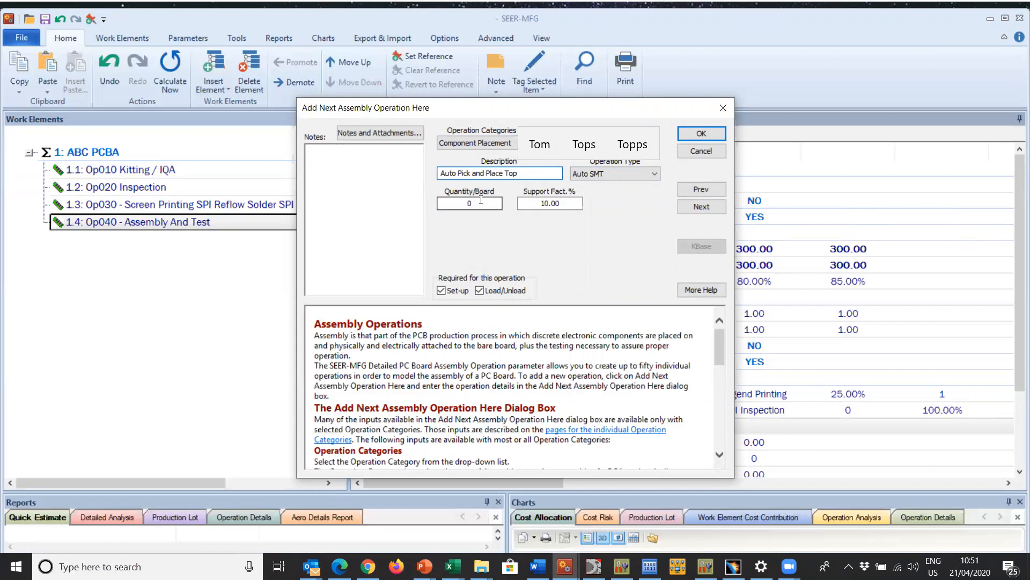
{"action": "left_click_drag", "start_coordinate": [478, 203], "coordinate": [449, 203]}
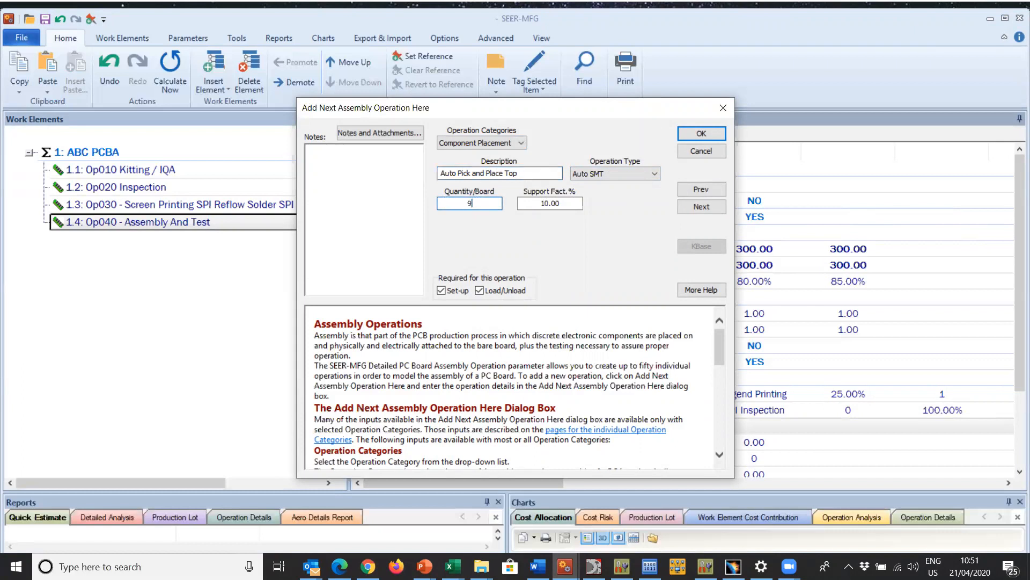
{"action": "left_click", "coordinate": [704, 133]}
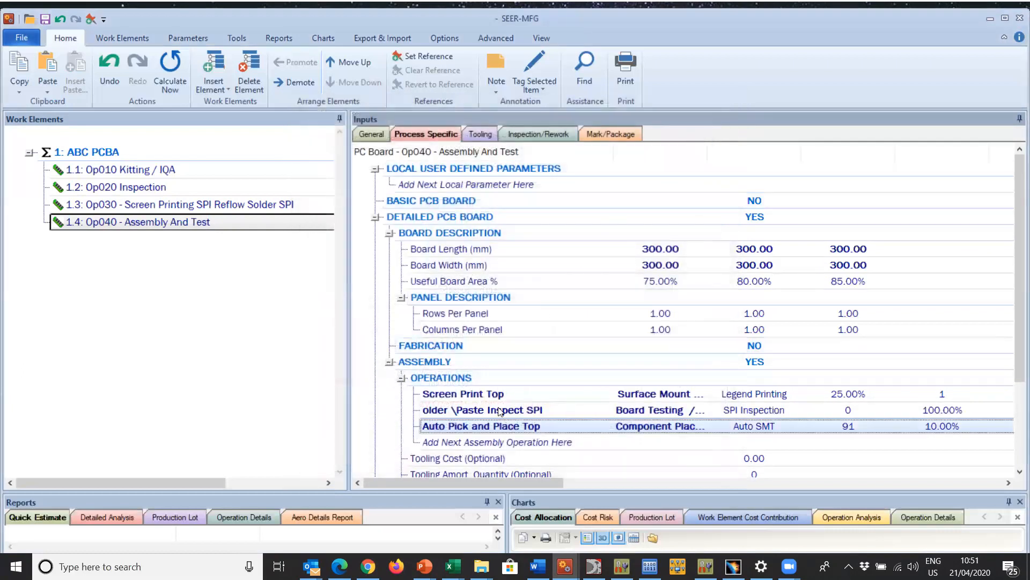
Add a Soldering assembly operation of type Oven Relow to Op040, described as "Oven Reflow Top"
{"action": "left_click", "coordinate": [490, 442]}
{"action": "key", "text": "Return"}
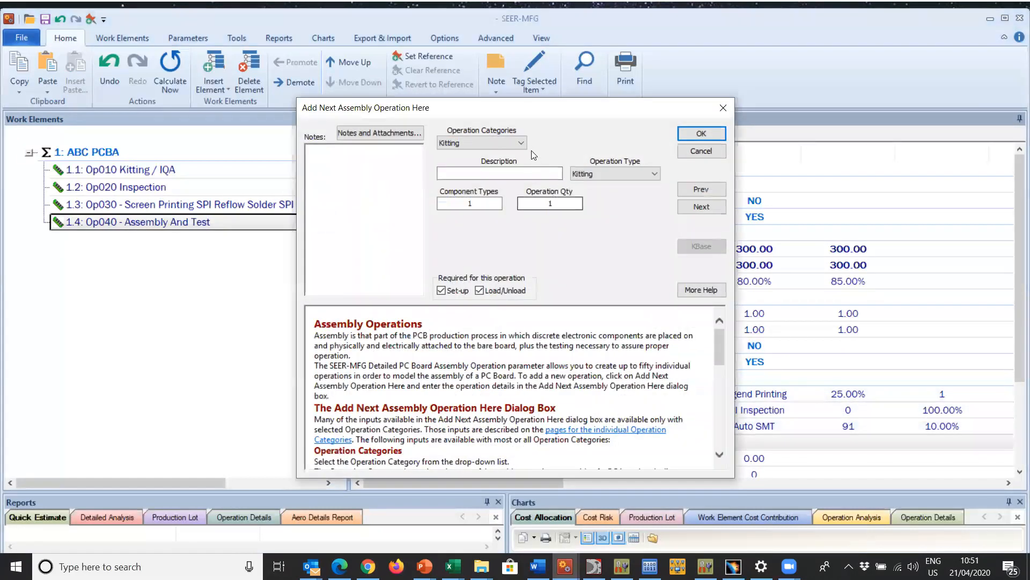
{"action": "left_click", "coordinate": [521, 143]}
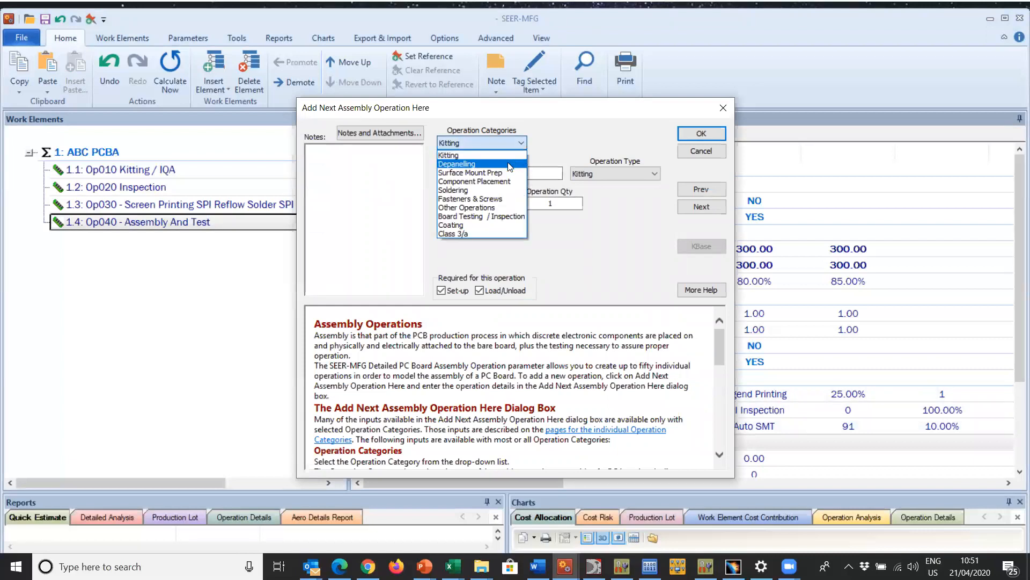
{"action": "left_click", "coordinate": [499, 190]}
{"action": "left_click", "coordinate": [616, 174]}
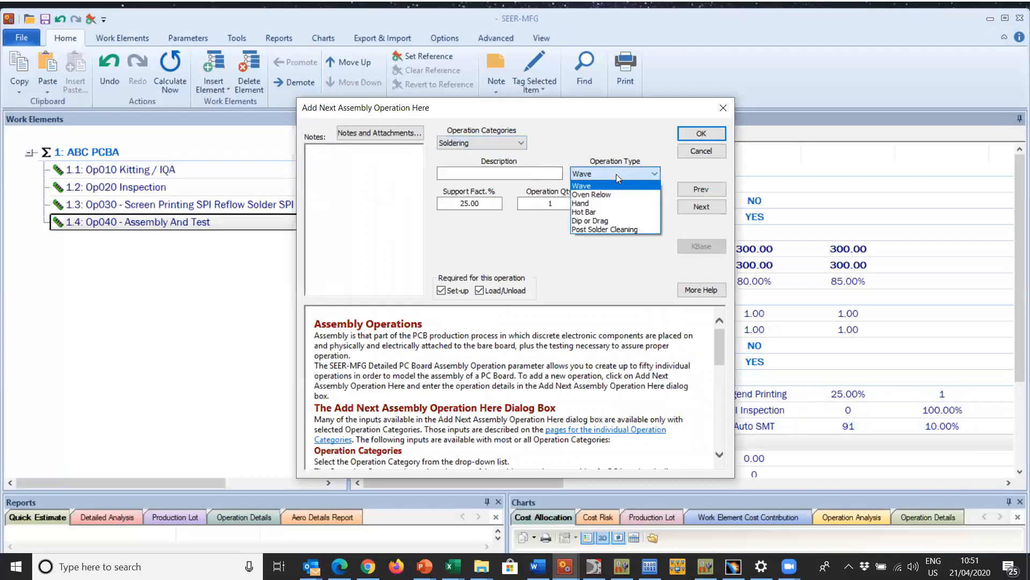
{"action": "left_click", "coordinate": [612, 194]}
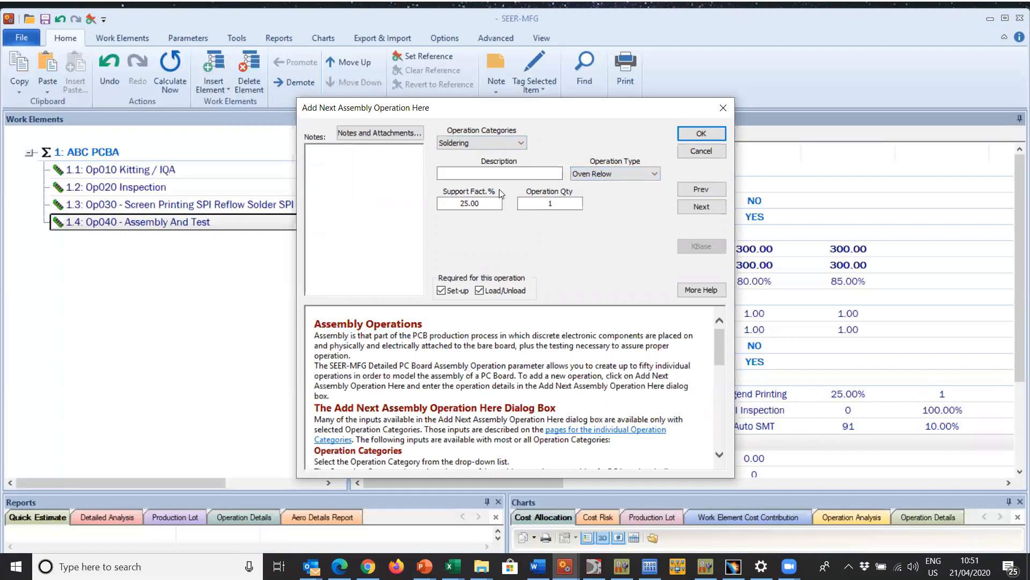
{"action": "left_click", "coordinate": [452, 174]}
{"action": "type", "text": "Ov"}
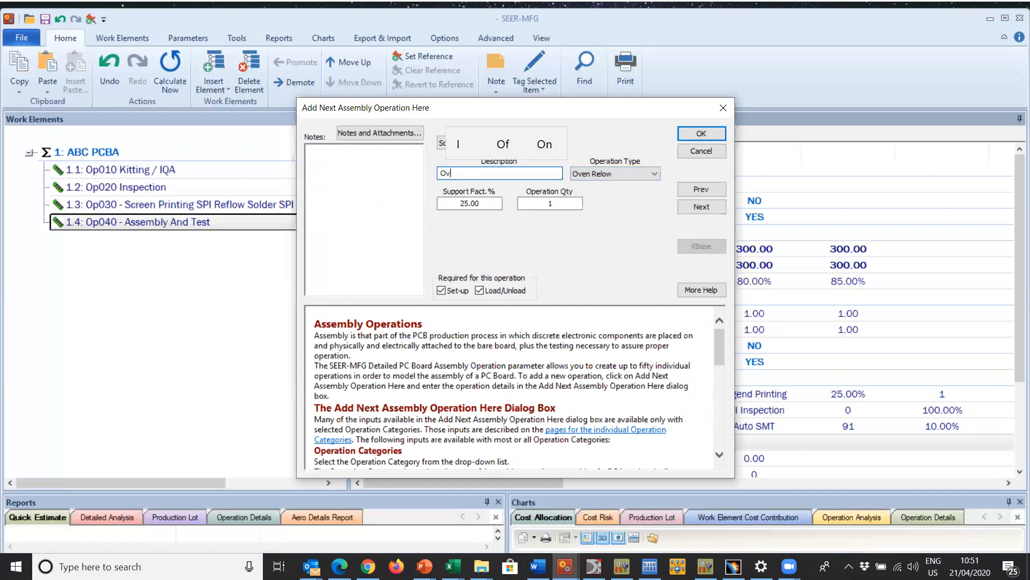
{"action": "type", "text": "en Reflow Top"}
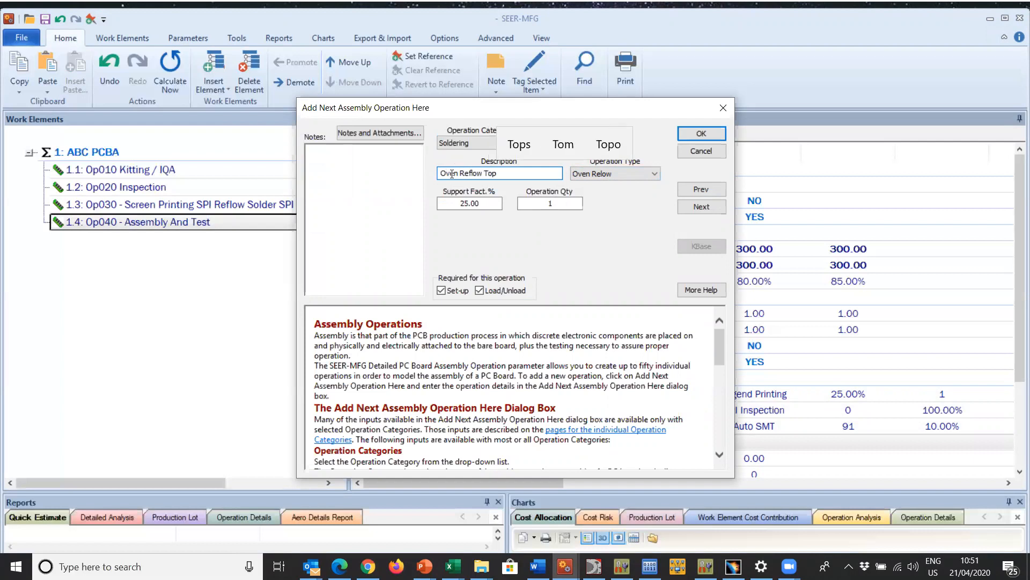
{"action": "left_click", "coordinate": [703, 134]}
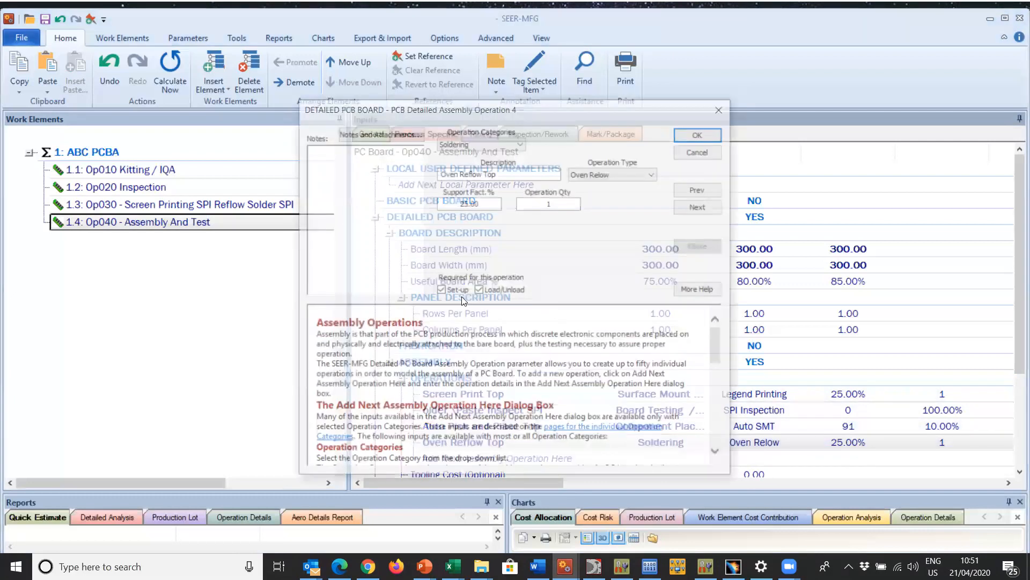
{"action": "left_click_drag", "start_coordinate": [477, 205], "coordinate": [450, 206]}
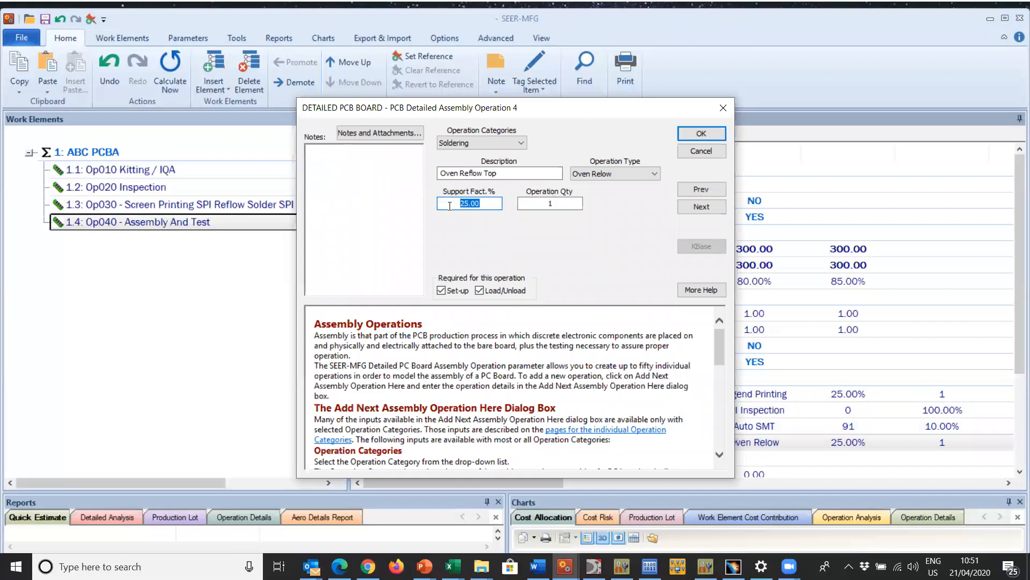
{"action": "left_click", "coordinate": [701, 133]}
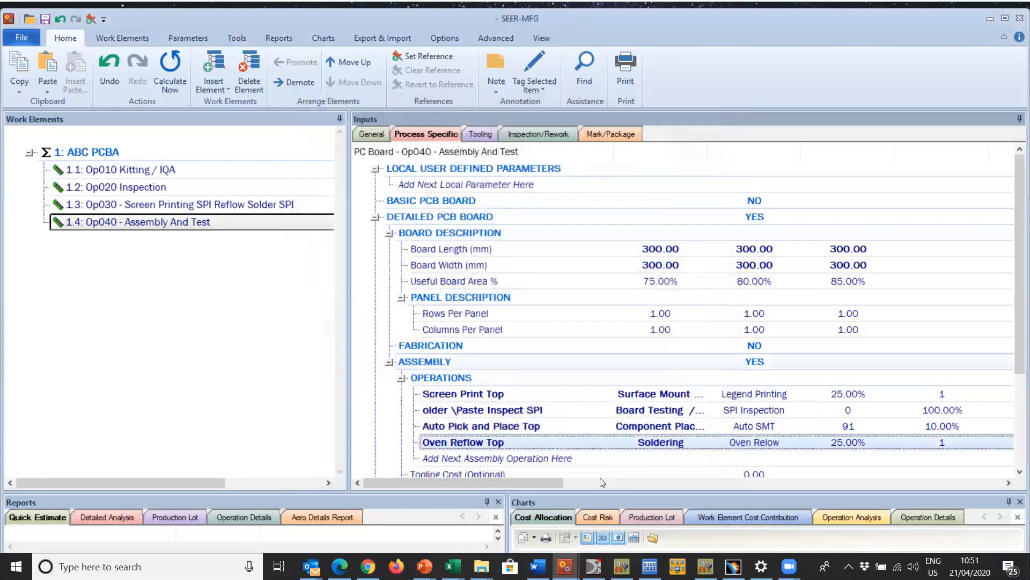
Add a Board Testing / Inspection assembly operation of type ACI Inspection to Op040, described as "ACI Inspection"
{"action": "double_click", "coordinate": [539, 458]}
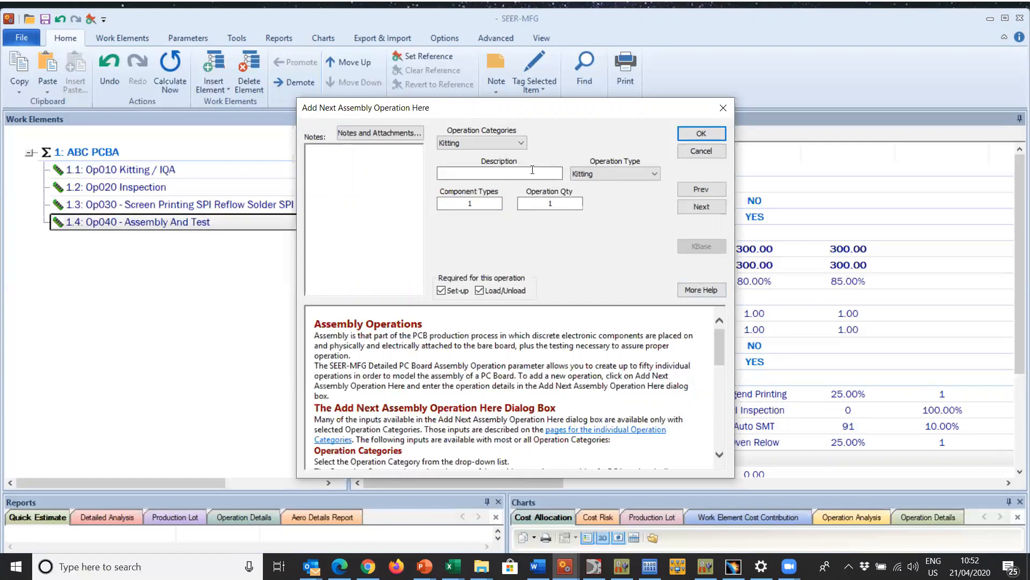
{"action": "left_click", "coordinate": [521, 142]}
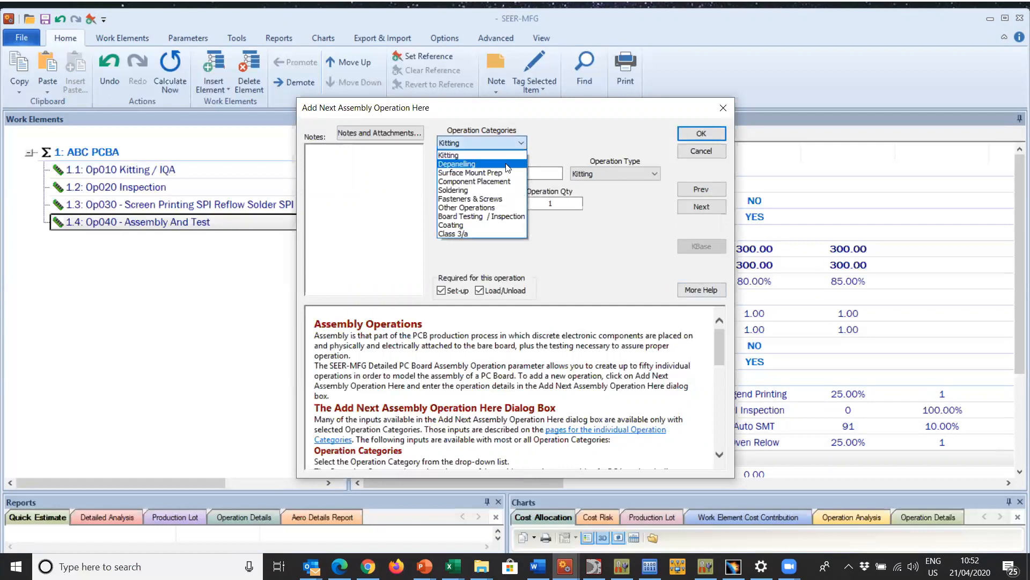
{"action": "left_click", "coordinate": [503, 218]}
{"action": "left_click", "coordinate": [641, 174]}
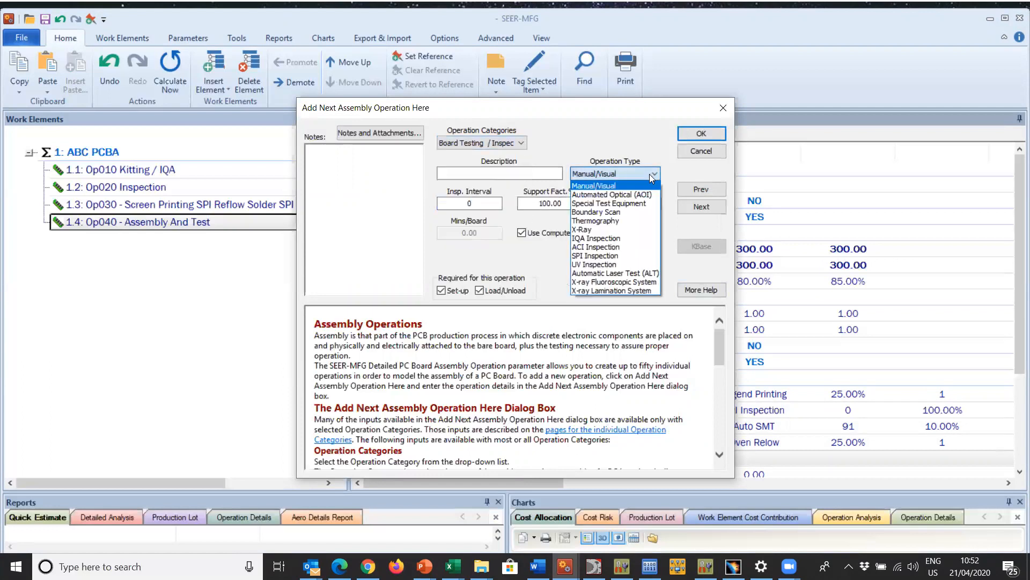
{"action": "left_click", "coordinate": [615, 247]}
{"action": "left_click", "coordinate": [454, 176]}
{"action": "type", "text": "ACI Insp"}
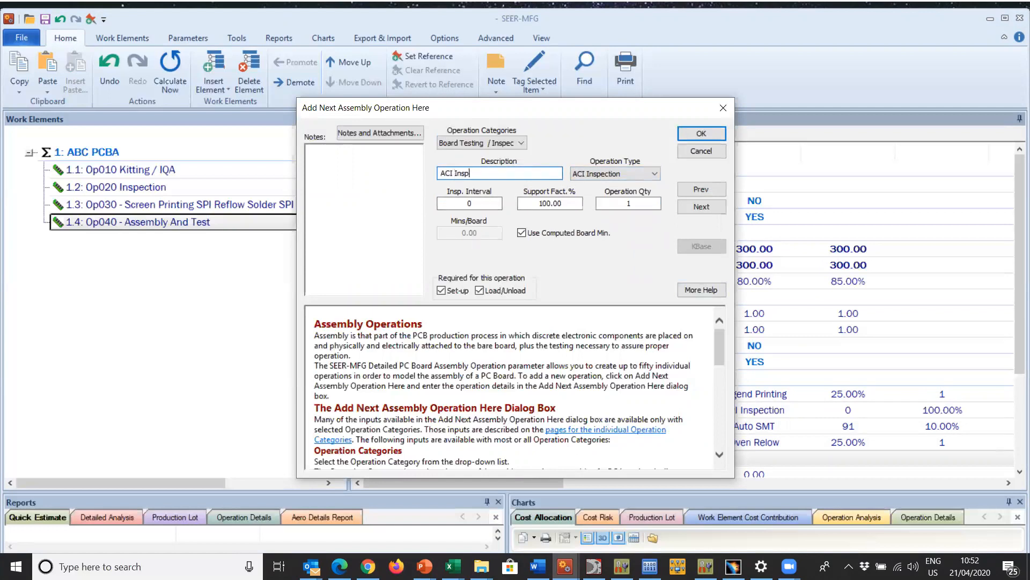
{"action": "type", "text": "ection"}
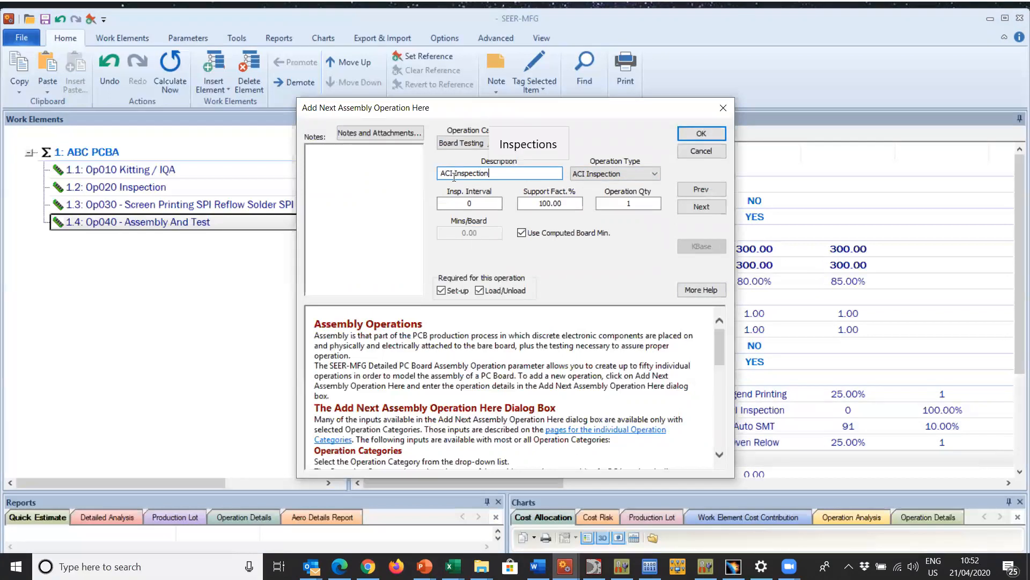
{"action": "left_click", "coordinate": [713, 134]}
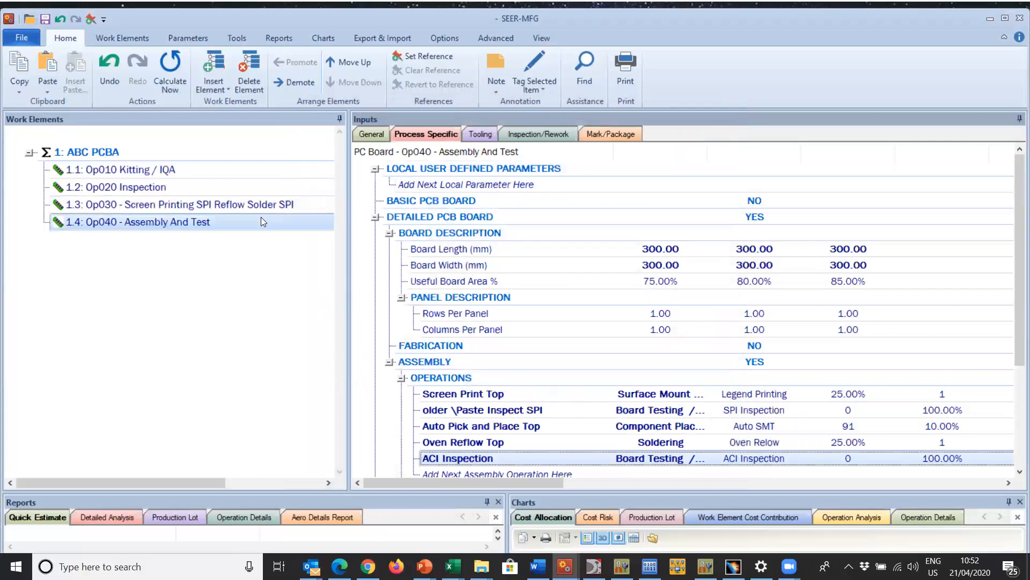
Add a Board Testing / Inspection assembly operation of type Manual/Visual to Op040, described as "Visual Inspection"
{"action": "left_click", "coordinate": [512, 473]}
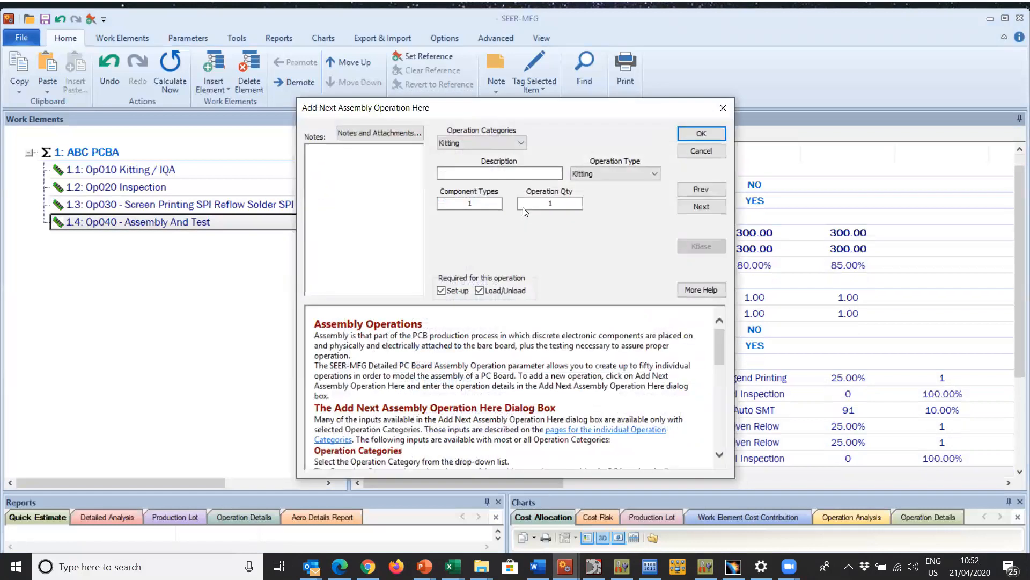
{"action": "left_click", "coordinate": [482, 144]}
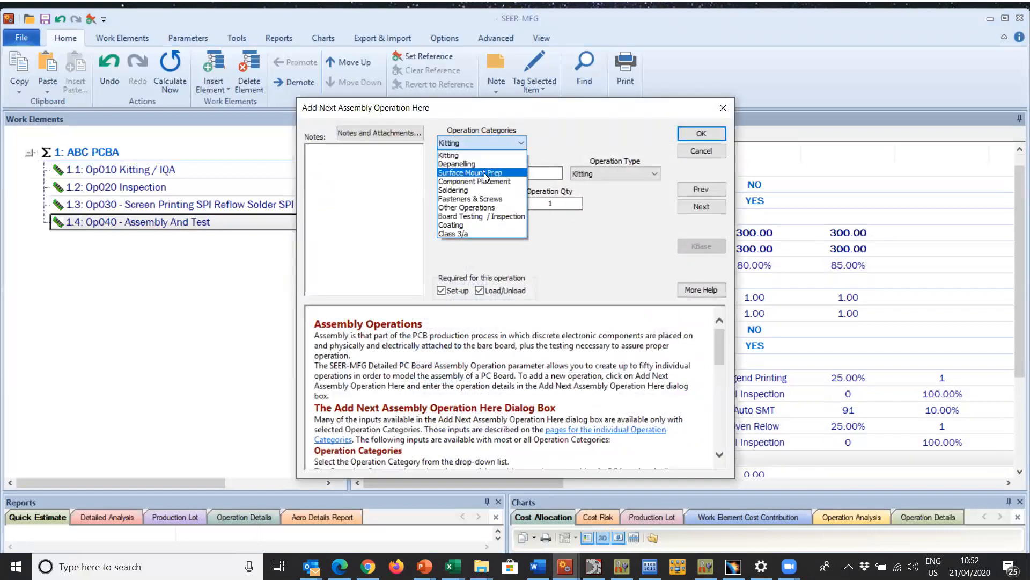
{"action": "left_click", "coordinate": [485, 215]}
{"action": "left_click", "coordinate": [609, 174]}
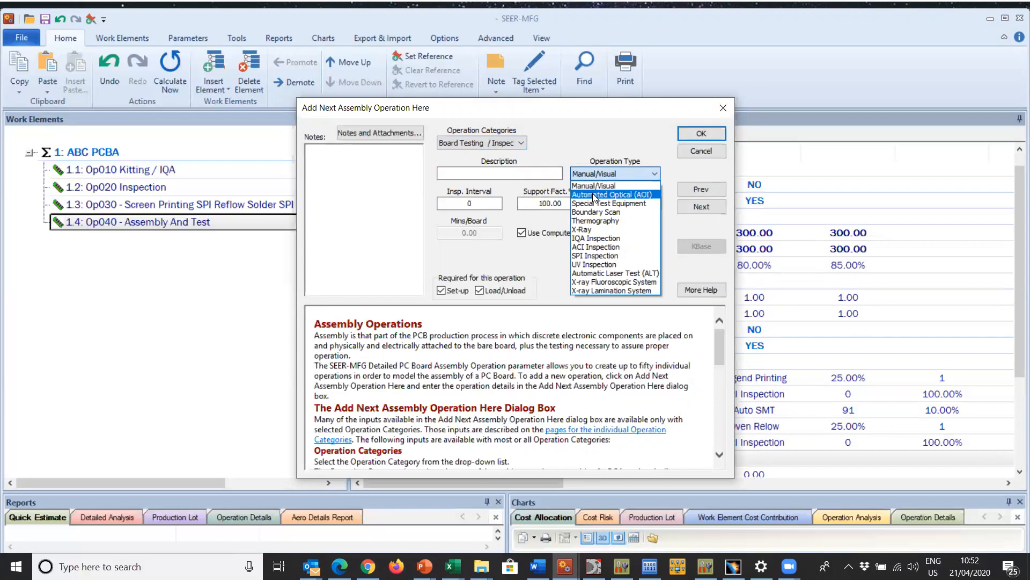
{"action": "left_click", "coordinate": [475, 174]}
{"action": "type", "text": "Visual"}
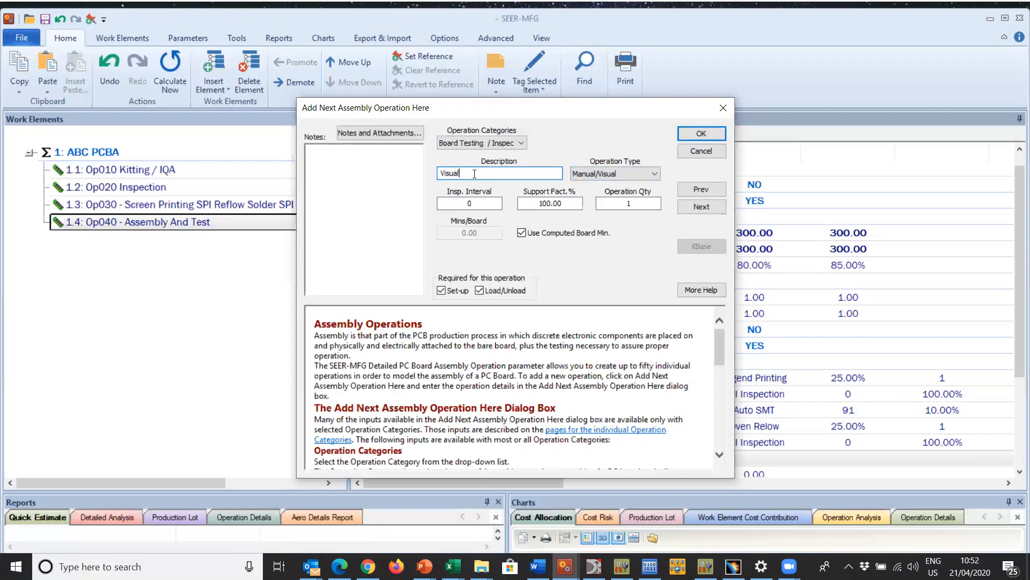
{"action": "type", "text": " Inspection"}
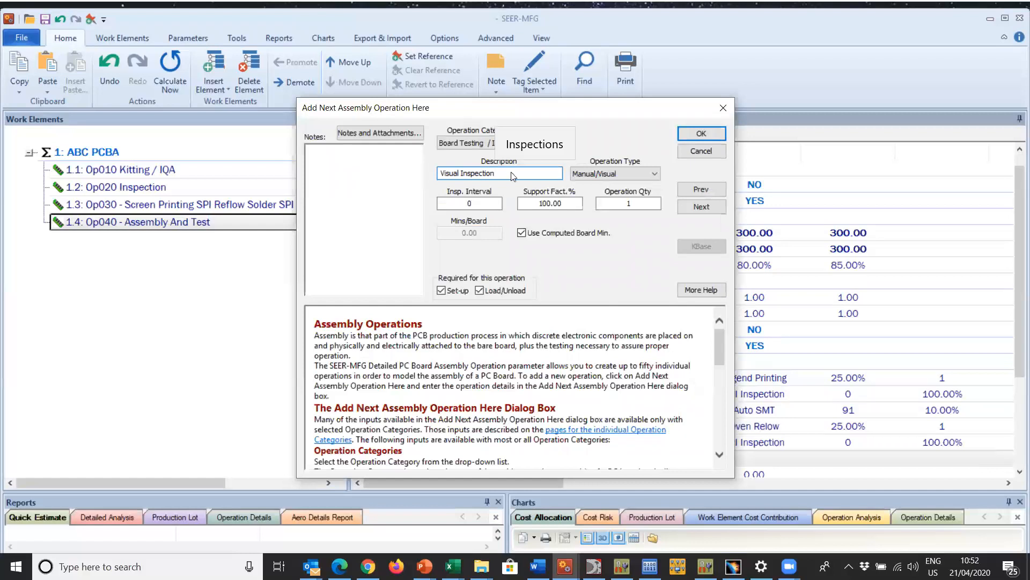
{"action": "left_click", "coordinate": [698, 135]}
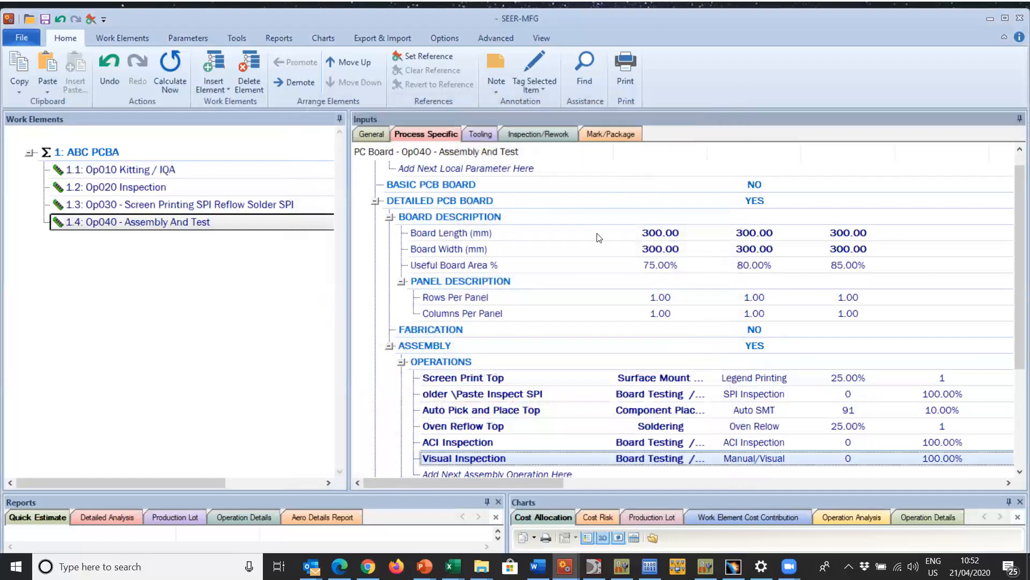
Add a Coating assembly operation of type Washing Board to Op040, described as "Wash Board"
{"action": "scroll", "coordinate": [1015, 328], "scroll_direction": "down", "scroll_amount": 1}
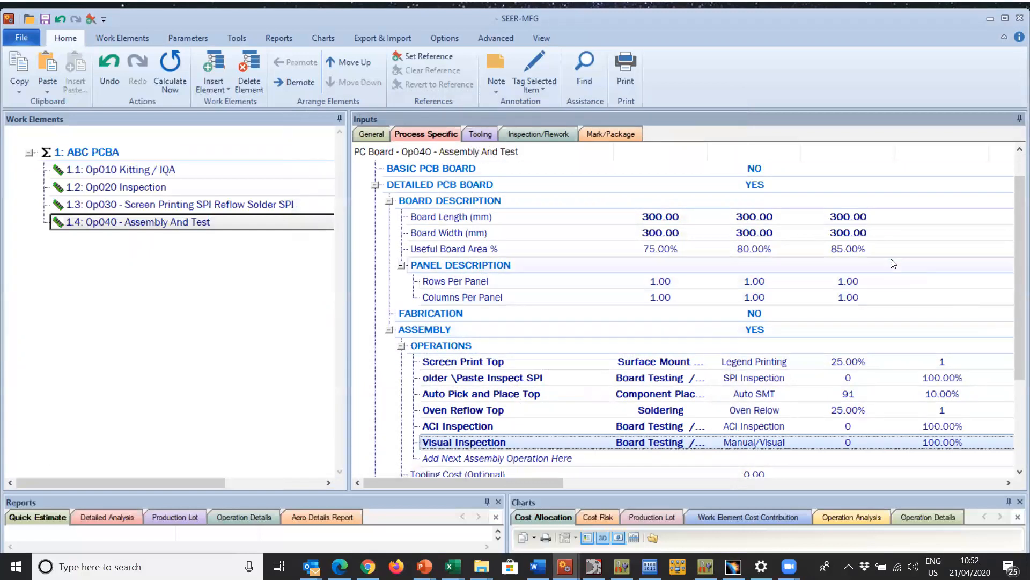
{"action": "left_click", "coordinate": [500, 462]}
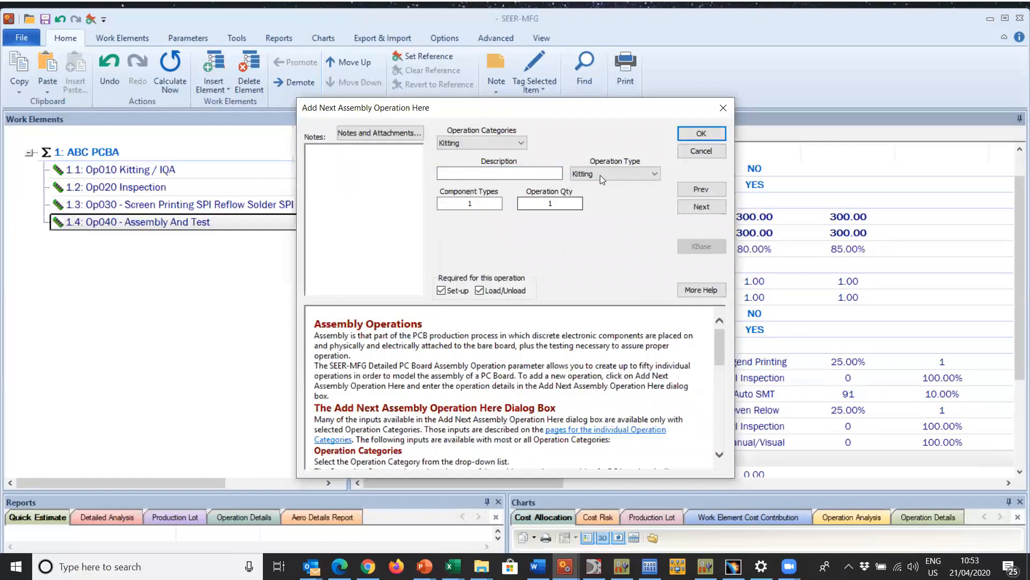
{"action": "left_click", "coordinate": [600, 175]}
{"action": "left_click", "coordinate": [496, 141]}
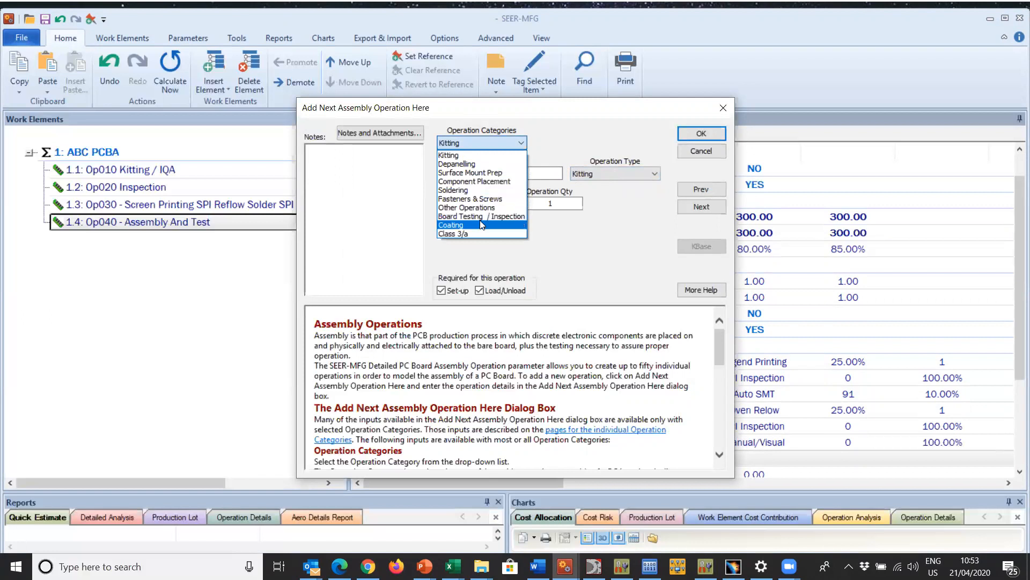
{"action": "left_click", "coordinate": [482, 225]}
{"action": "left_click", "coordinate": [615, 173]}
{"action": "left_click", "coordinate": [610, 190]}
{"action": "left_click", "coordinate": [467, 171]}
{"action": "type", "text": "W"}
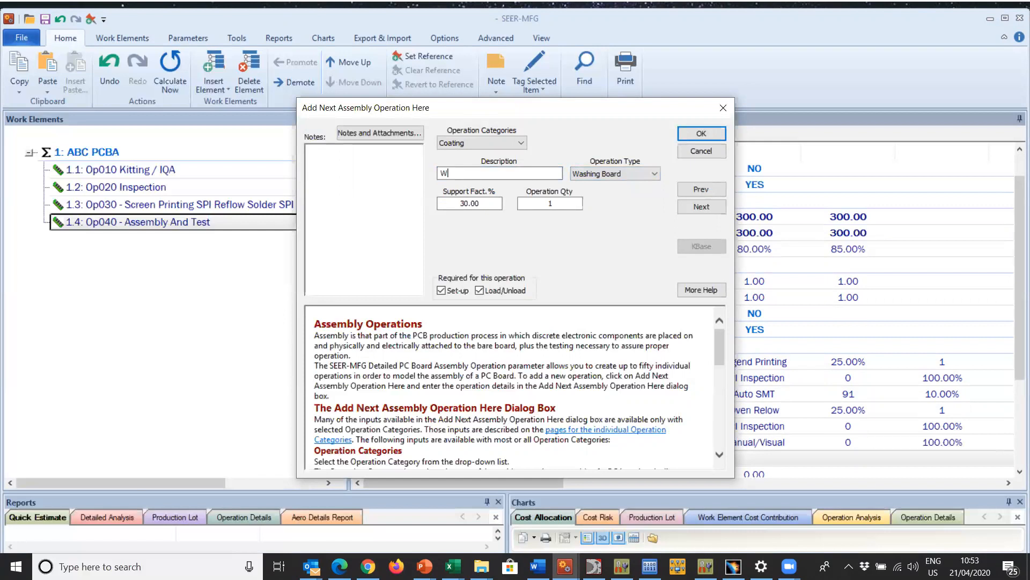
{"action": "type", "text": "ash Board"}
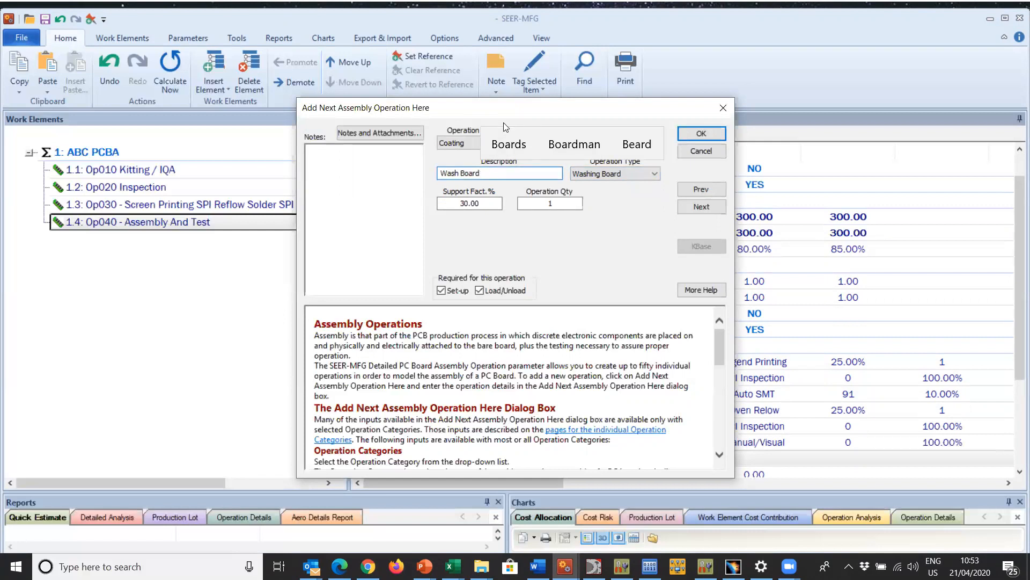
{"action": "left_click", "coordinate": [701, 133]}
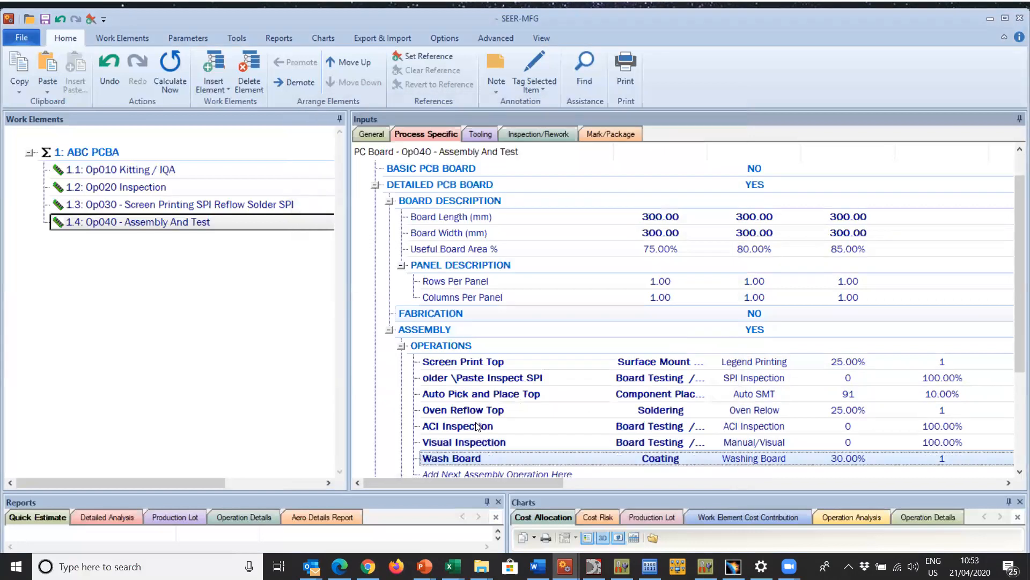
Add a Board Testing / Inspection assembly operation of type Manual/Visual to Op040 after Wash Board, described as "Visual Inspection"
{"action": "left_click", "coordinate": [482, 473]}
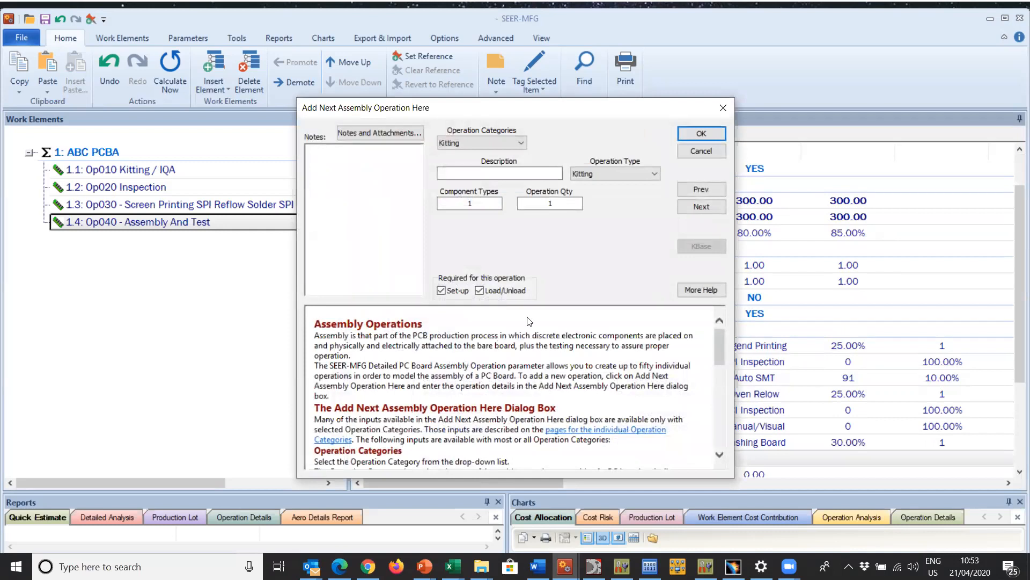
{"action": "left_click", "coordinate": [484, 142]}
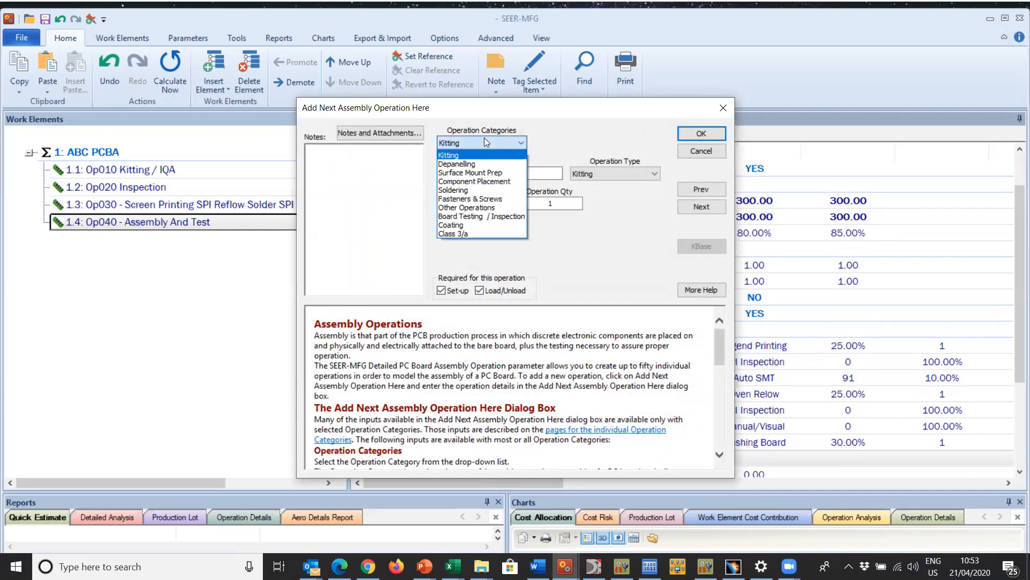
{"action": "left_click", "coordinate": [493, 218]}
{"action": "left_click", "coordinate": [499, 174]}
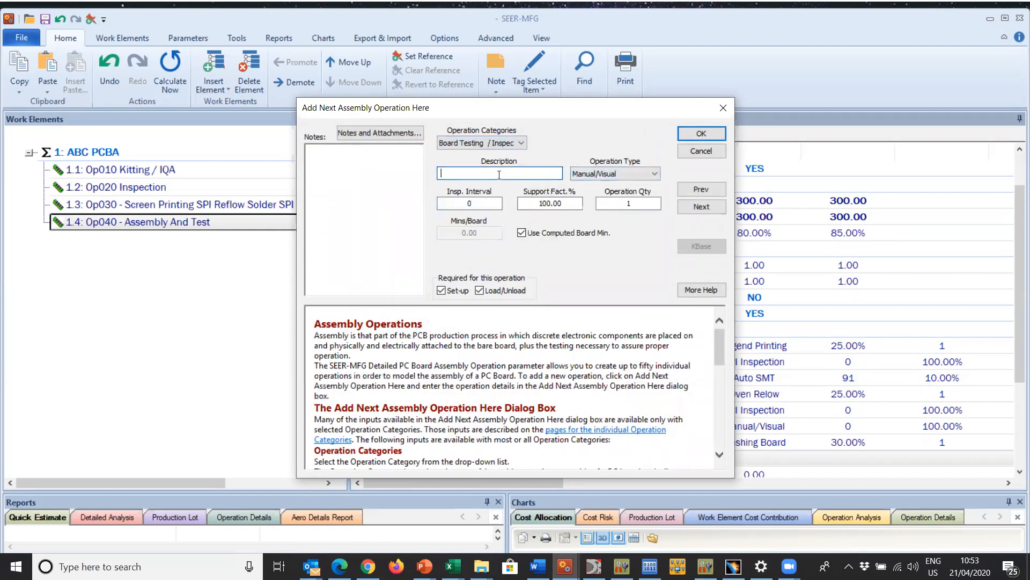
{"action": "type", "text": "Visual Inspection"}
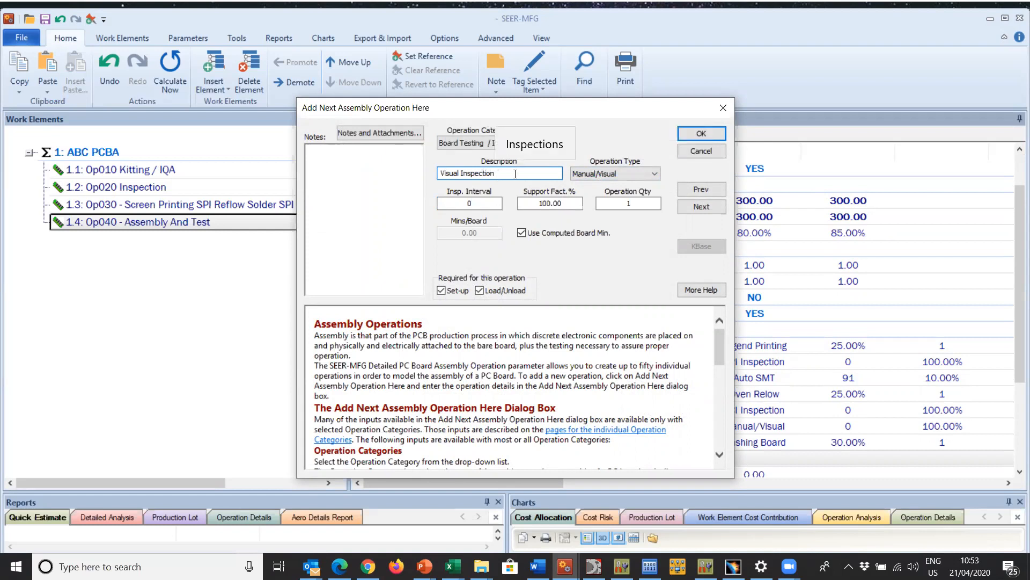
{"action": "left_click", "coordinate": [701, 133]}
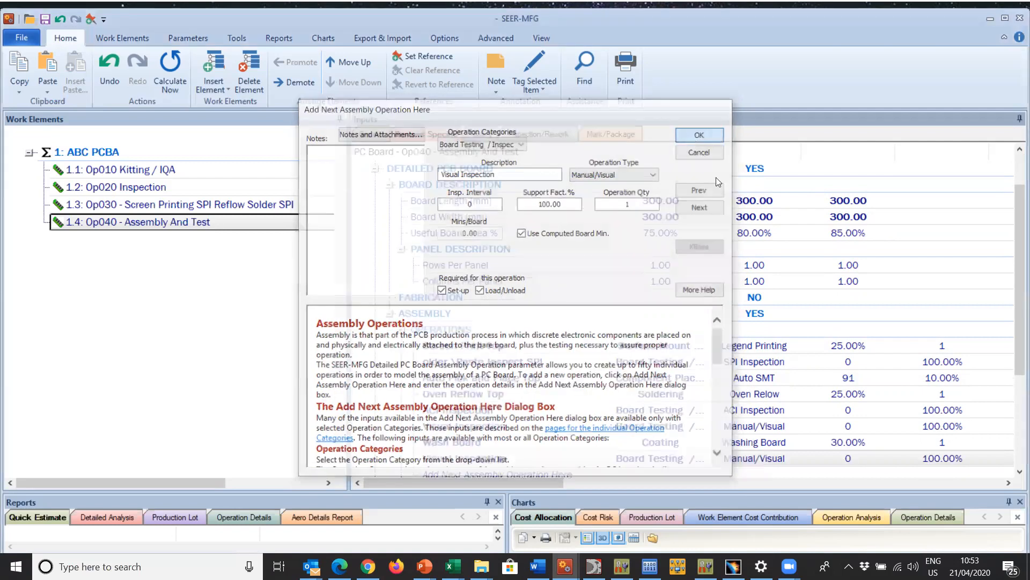
Set the Components parameter of Op040 to YES
{"action": "scroll", "coordinate": [604, 385], "scroll_direction": "down", "scroll_amount": 3}
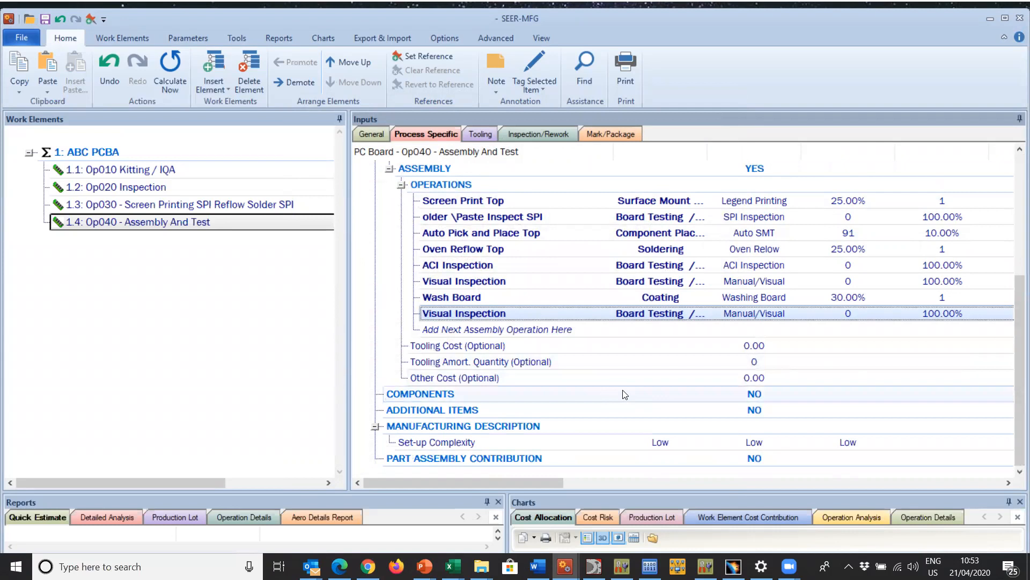
{"action": "left_click", "coordinate": [624, 394]}
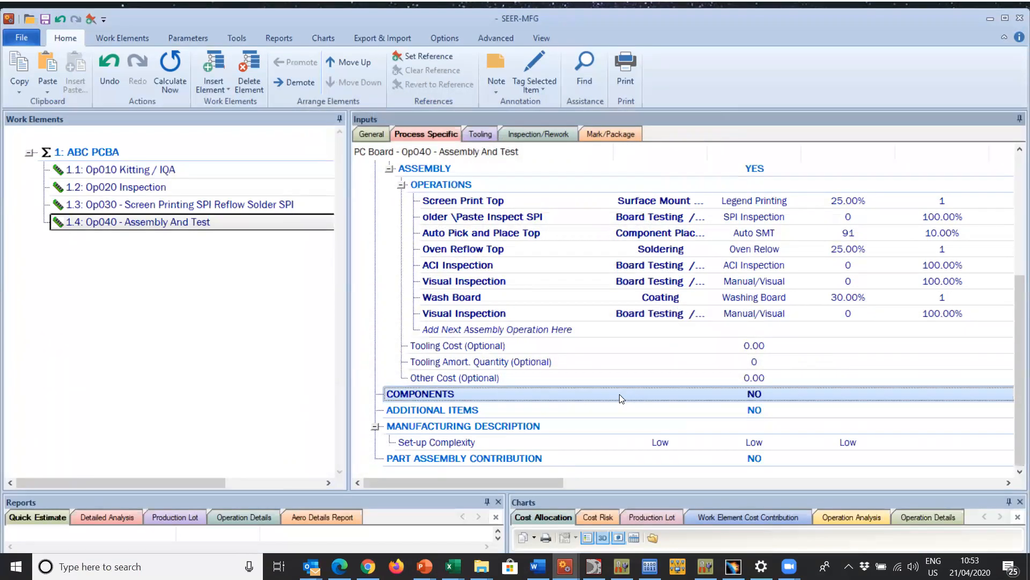
{"action": "double_click", "coordinate": [619, 394]}
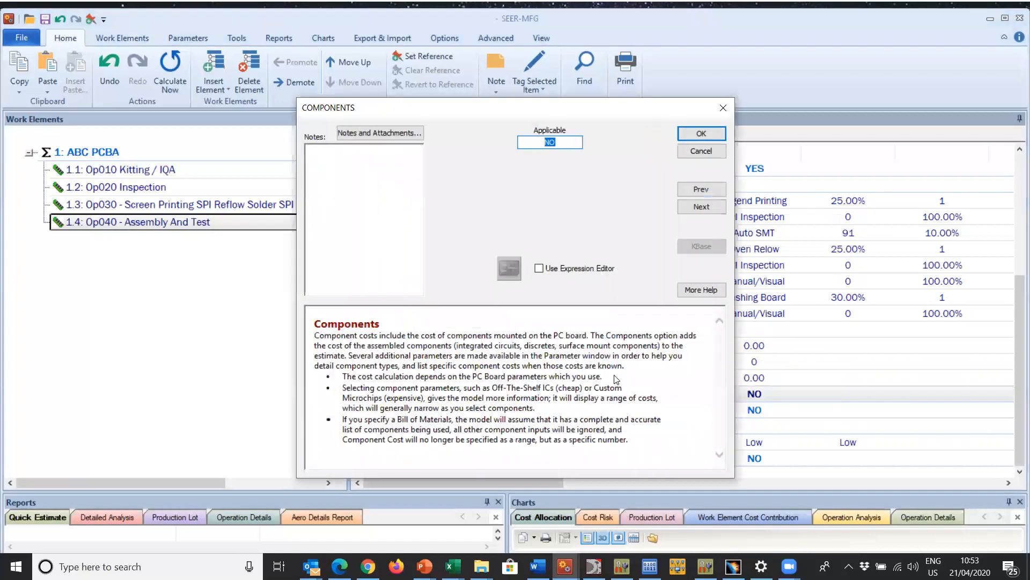
{"action": "type", "text": "YES"}
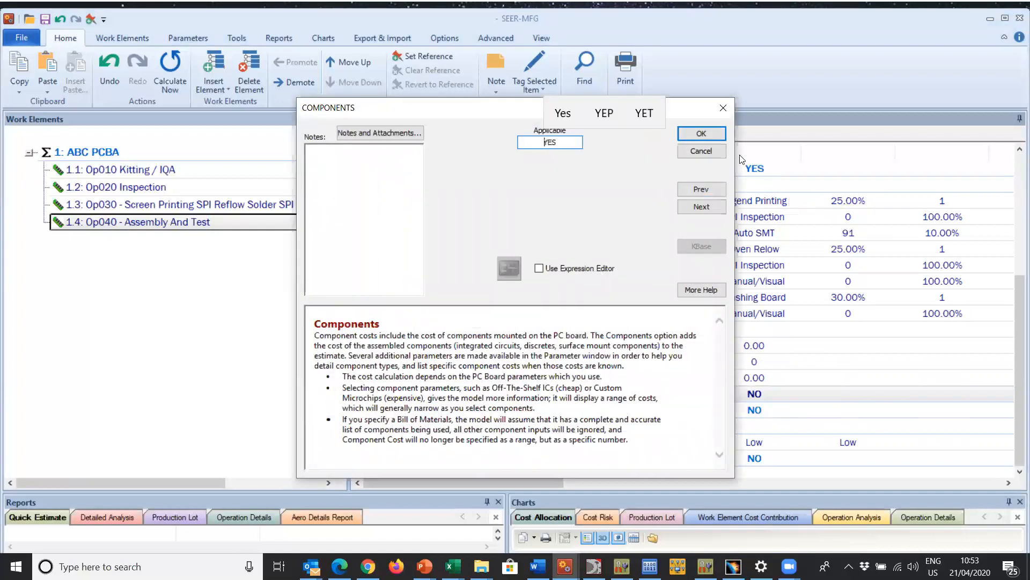
{"action": "left_click", "coordinate": [702, 134]}
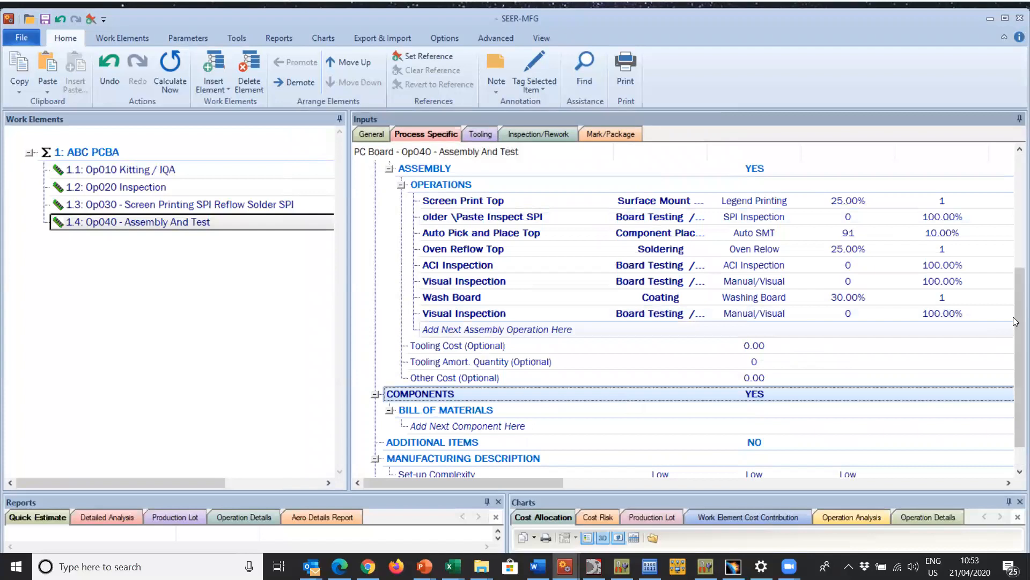
{"action": "scroll", "coordinate": [1017, 349], "scroll_direction": "down", "scroll_amount": 2}
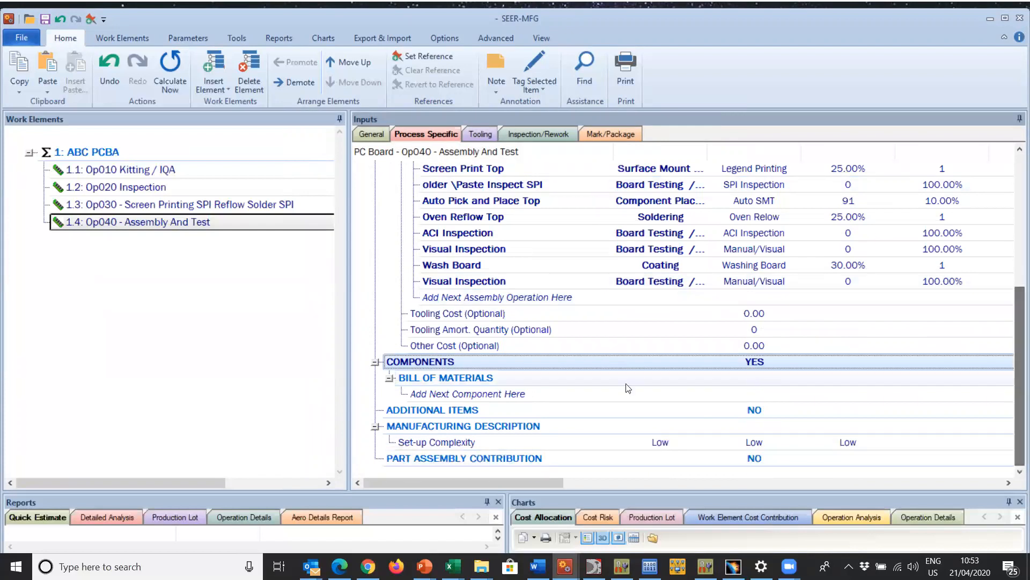
{"action": "double_click", "coordinate": [510, 394]}
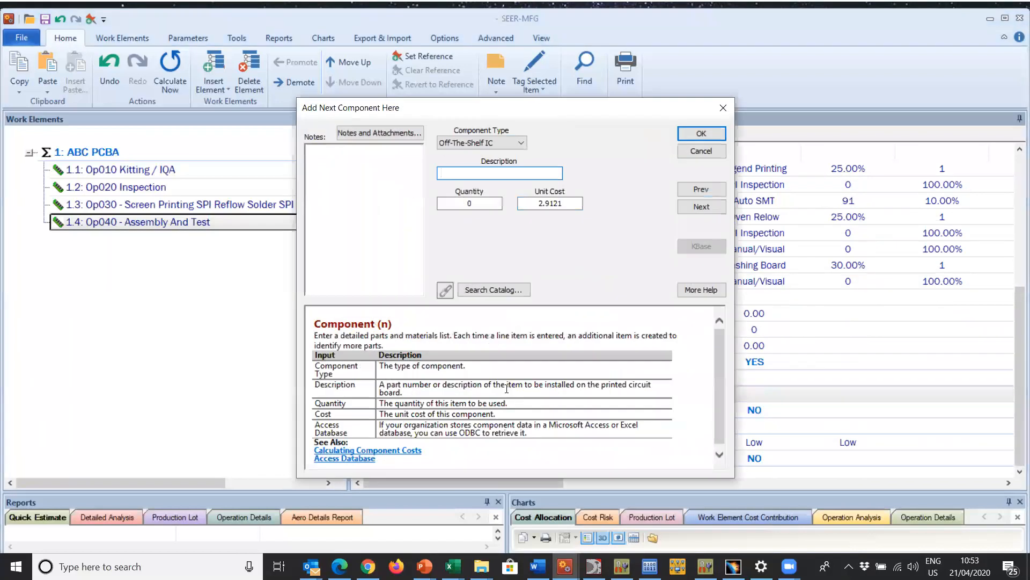
{"action": "left_click", "coordinate": [491, 289]}
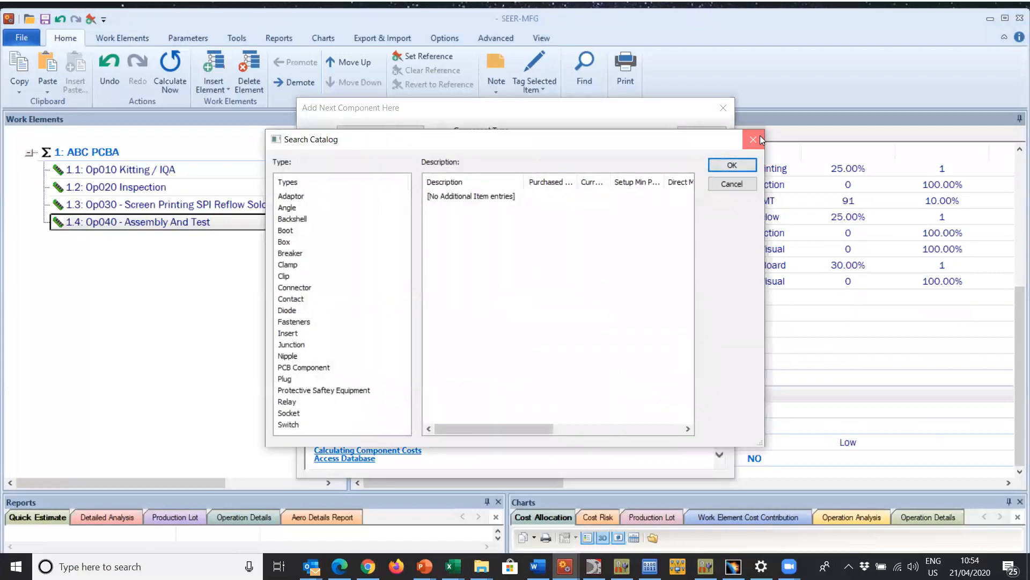
{"action": "left_click", "coordinate": [742, 182]}
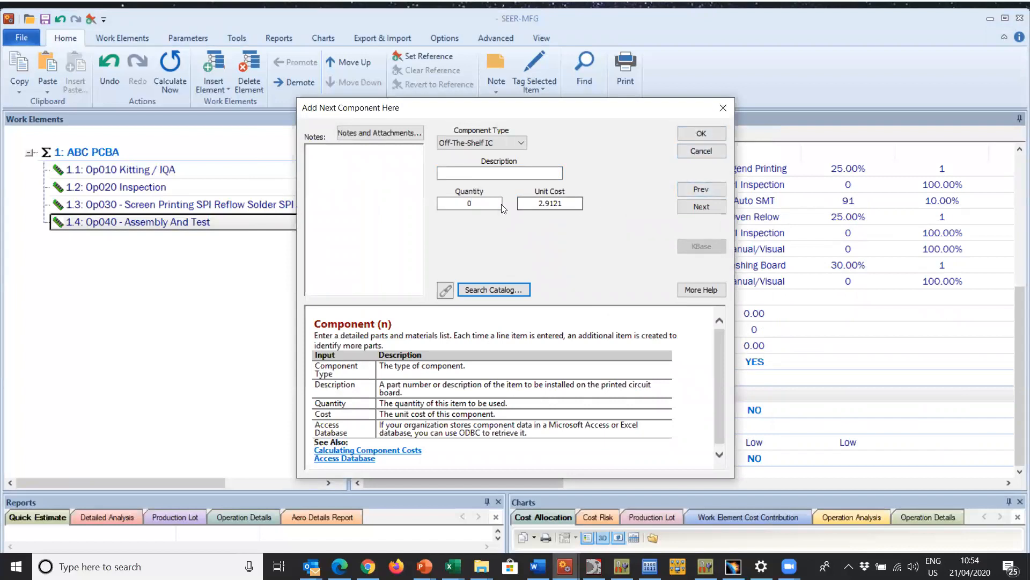
{"action": "left_click", "coordinate": [717, 134]}
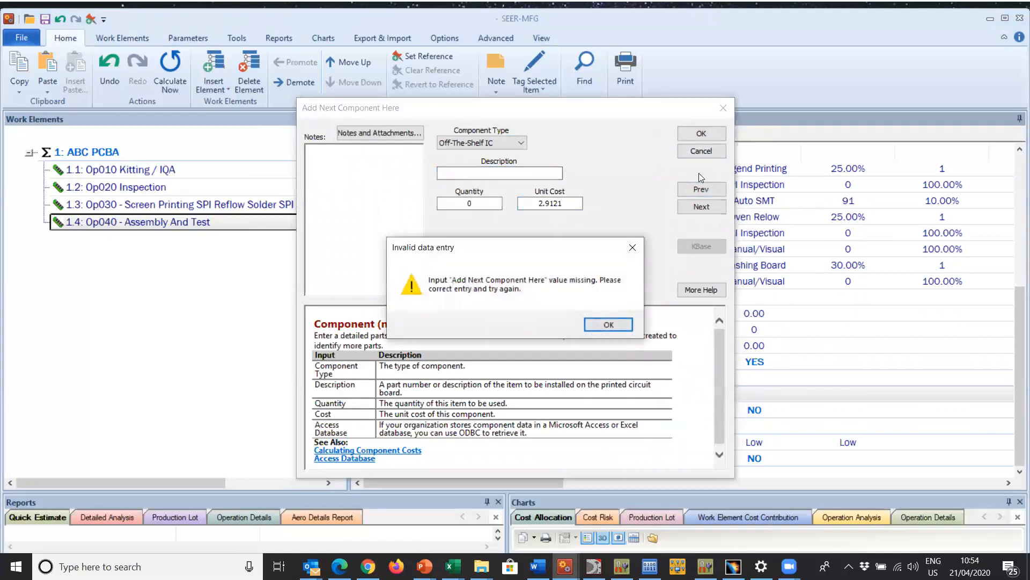
{"action": "left_click", "coordinate": [613, 328]}
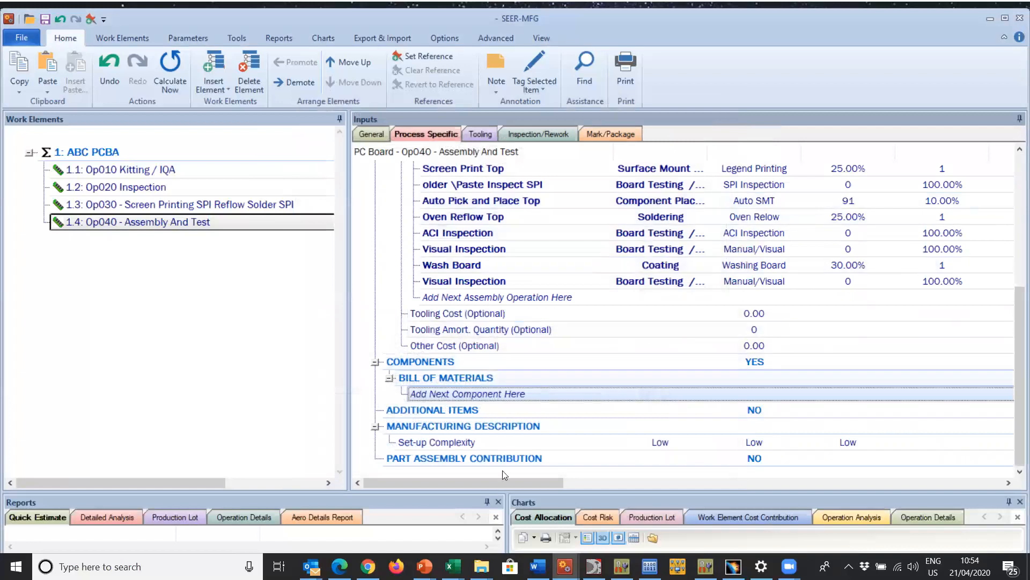
Switch to the Book1 workbook in Excel and copy the component list in C3:G66 of Sheet2
{"action": "left_click", "coordinate": [452, 566]}
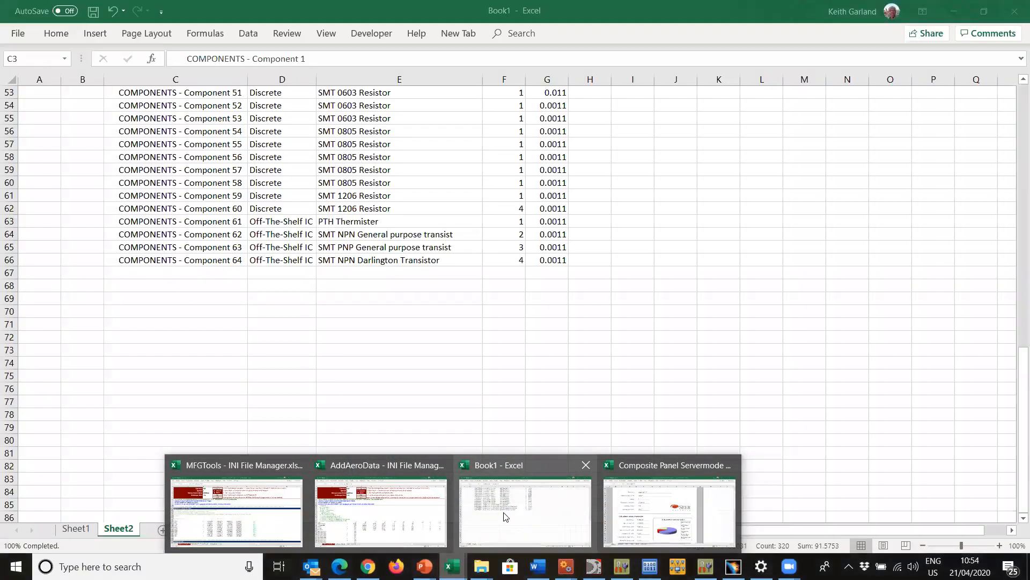
{"action": "left_click", "coordinate": [504, 515]}
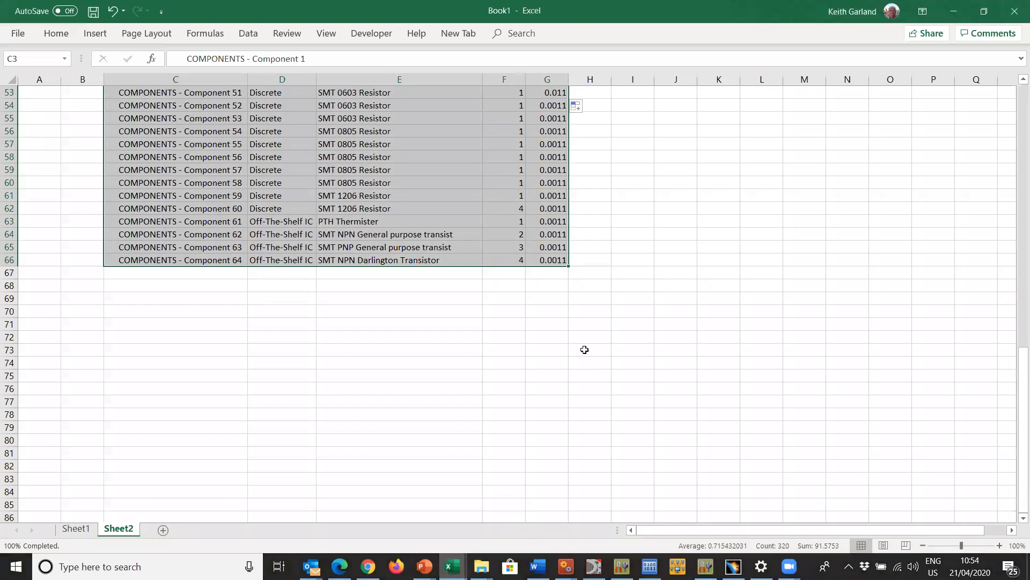
{"action": "right_click", "coordinate": [397, 155]}
{"action": "left_click", "coordinate": [434, 180]}
{"action": "scroll", "coordinate": [446, 177], "scroll_direction": "up", "scroll_amount": 17}
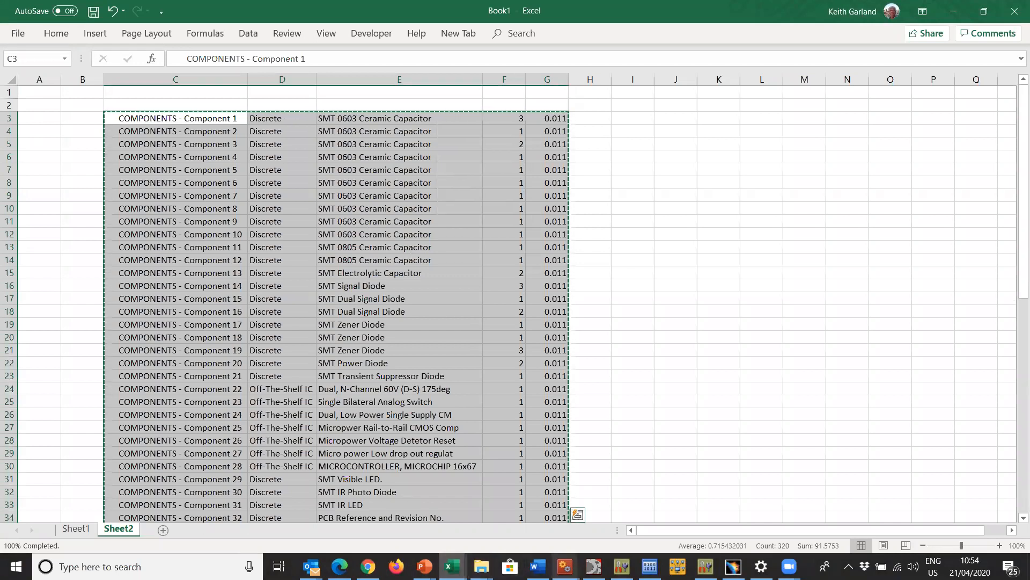
Switch back to the SEER-MFG project and paste the copied component list into the Bill of Materials of Op040
{"action": "left_click", "coordinate": [565, 566]}
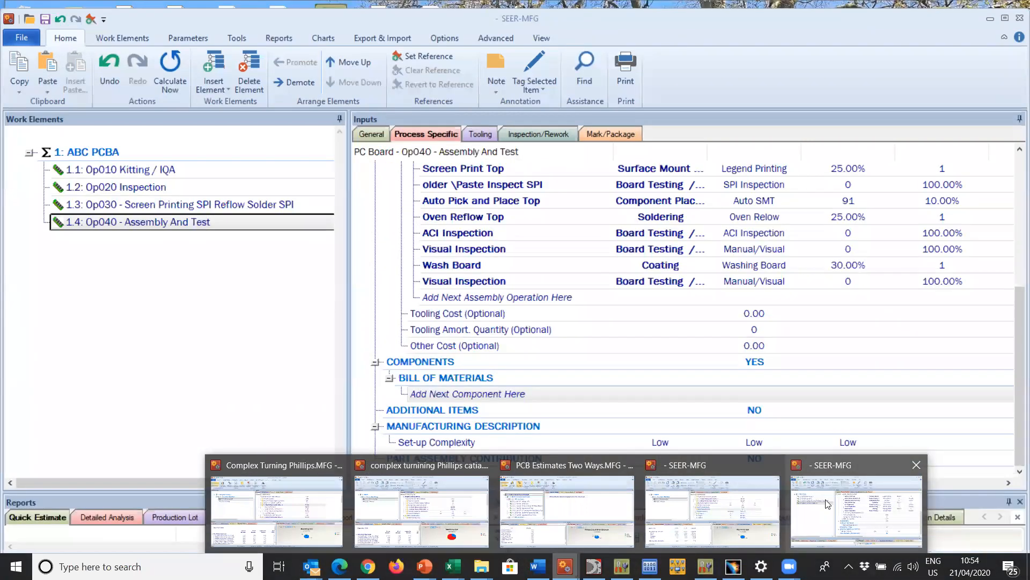
{"action": "left_click", "coordinate": [828, 504]}
{"action": "right_click", "coordinate": [609, 387]}
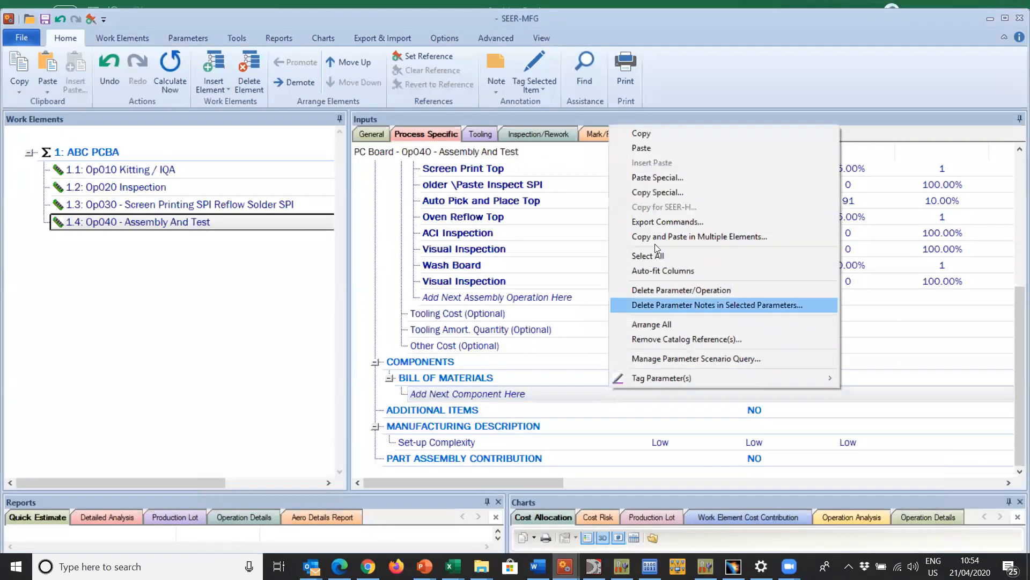
{"action": "left_click", "coordinate": [641, 148]}
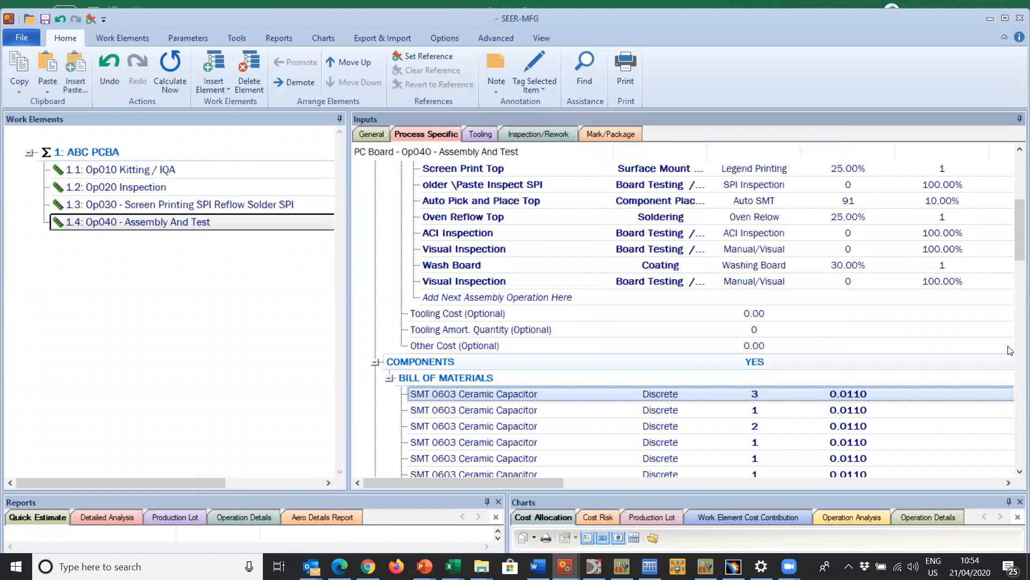
{"action": "mouse_move", "coordinate": [1016, 219]}
{"action": "left_mouse_down"}
{"action": "mouse_move", "coordinate": [1016, 391]}
{"action": "mouse_move", "coordinate": [1013, 161]}
{"action": "mouse_move", "coordinate": [1010, 268]}
{"action": "mouse_move", "coordinate": [1013, 215]}
{"action": "left_mouse_up"}
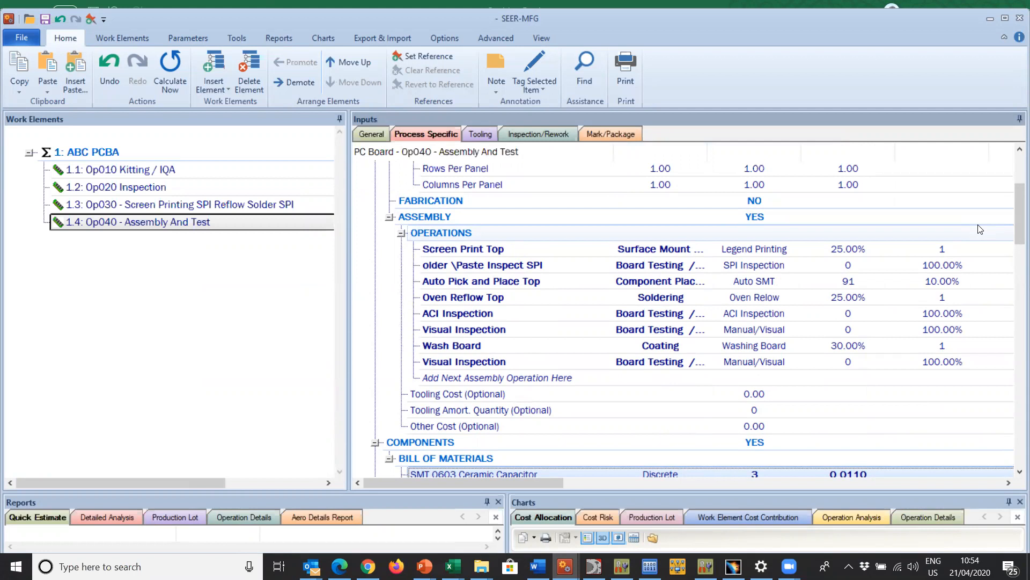
{"action": "left_click", "coordinate": [170, 220]}
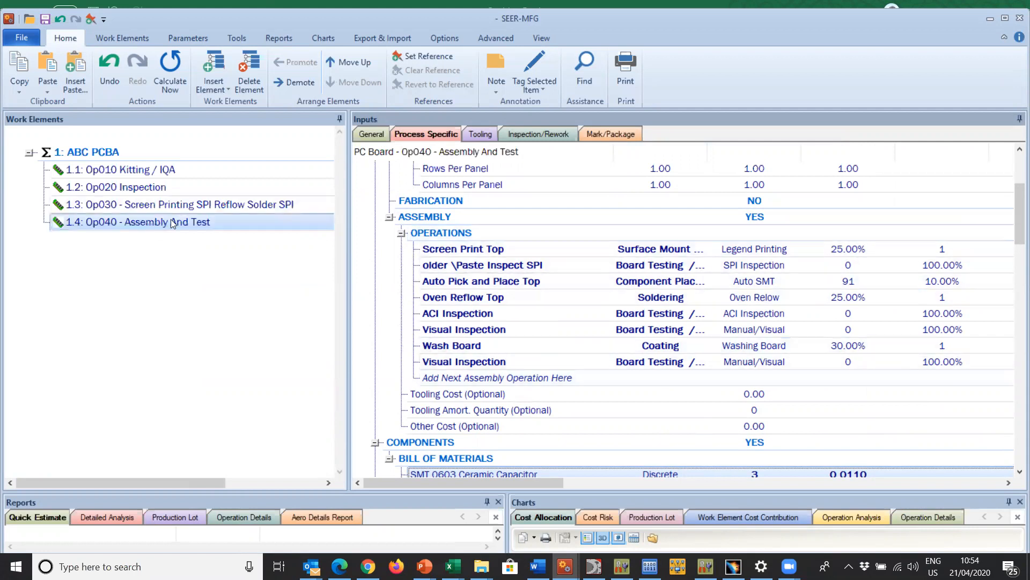
{"action": "right_click", "coordinate": [155, 226]}
{"action": "left_click", "coordinate": [188, 228]}
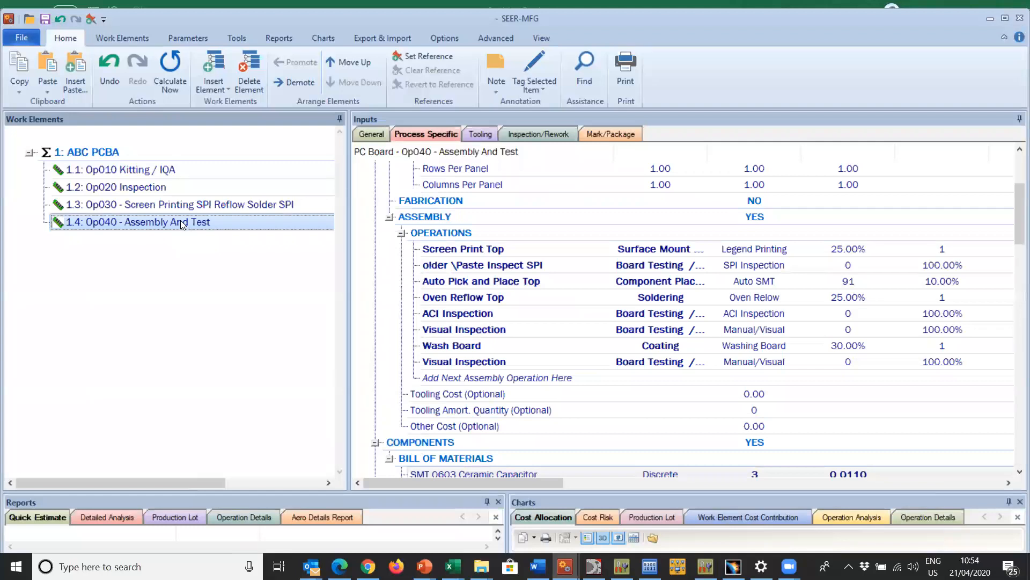
Copy the Op030 work element and insert the copy below Op040
{"action": "left_click", "coordinate": [191, 207]}
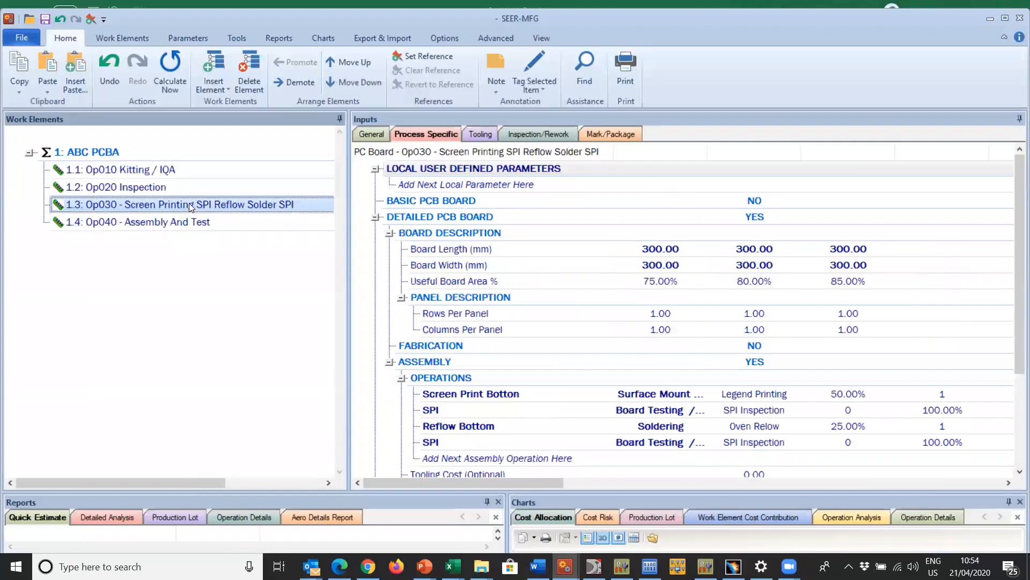
{"action": "right_click", "coordinate": [192, 208]}
{"action": "left_click", "coordinate": [204, 211]}
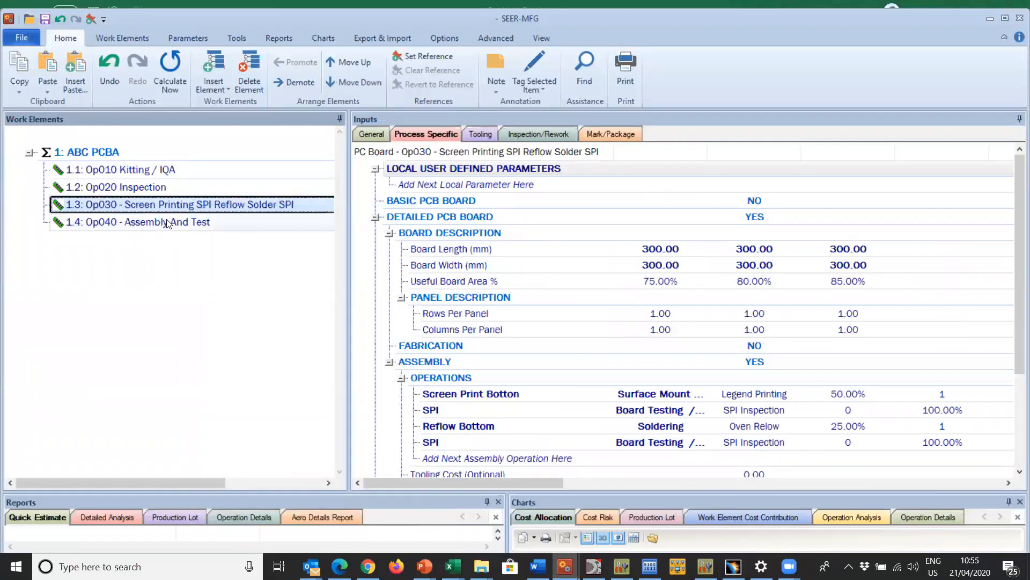
{"action": "left_click", "coordinate": [168, 223]}
{"action": "right_click", "coordinate": [167, 221]}
{"action": "left_click", "coordinate": [208, 259]}
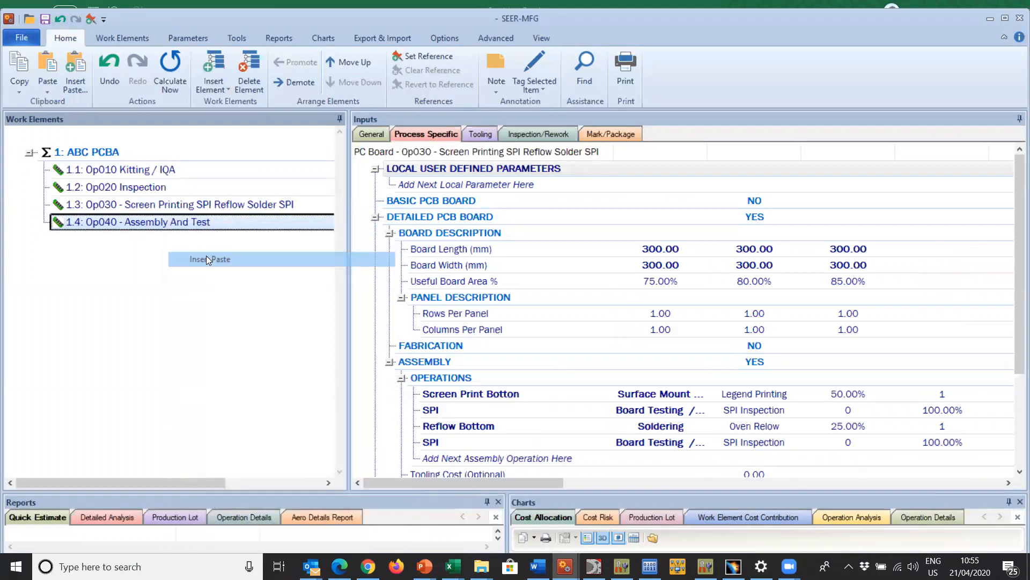
Rename the copied work element below Op040 as "Op050 - ICT and Program Audit Sample Insp"
{"action": "double_click", "coordinate": [134, 240]}
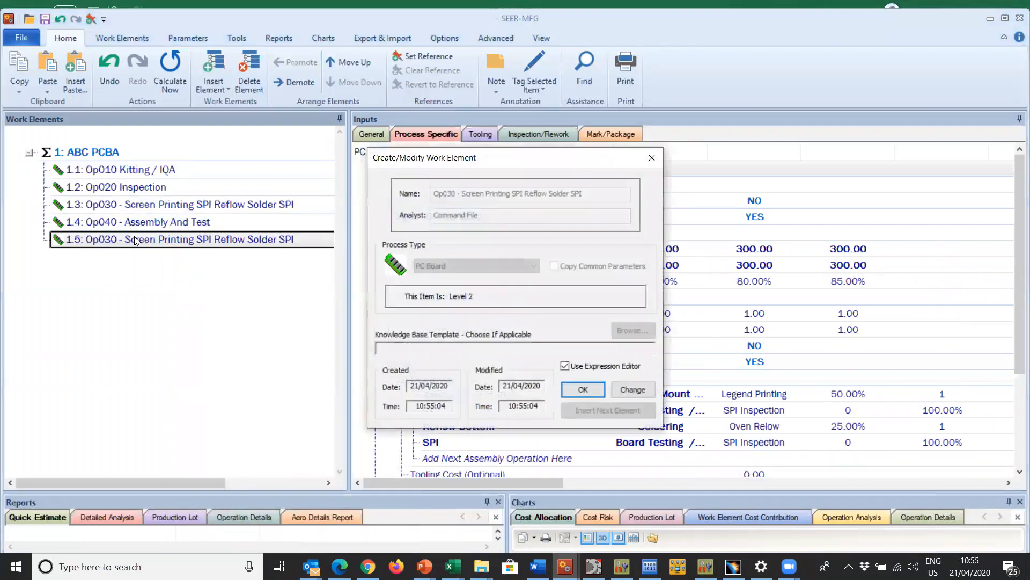
{"action": "left_click", "coordinate": [632, 389]}
{"action": "left_click_drag", "start_coordinate": [447, 193], "coordinate": [590, 194]}
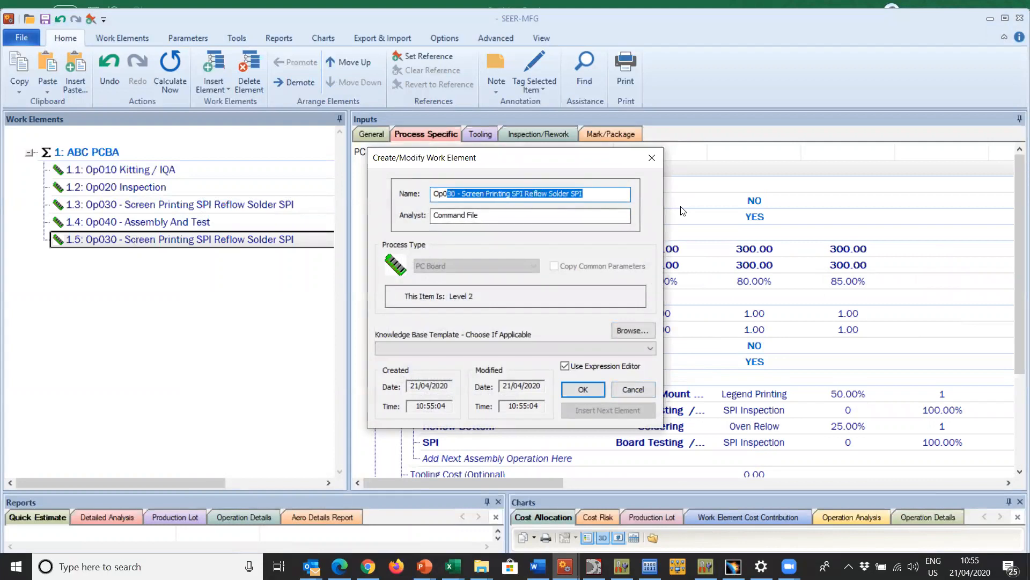
{"action": "type", "text": "50 -"}
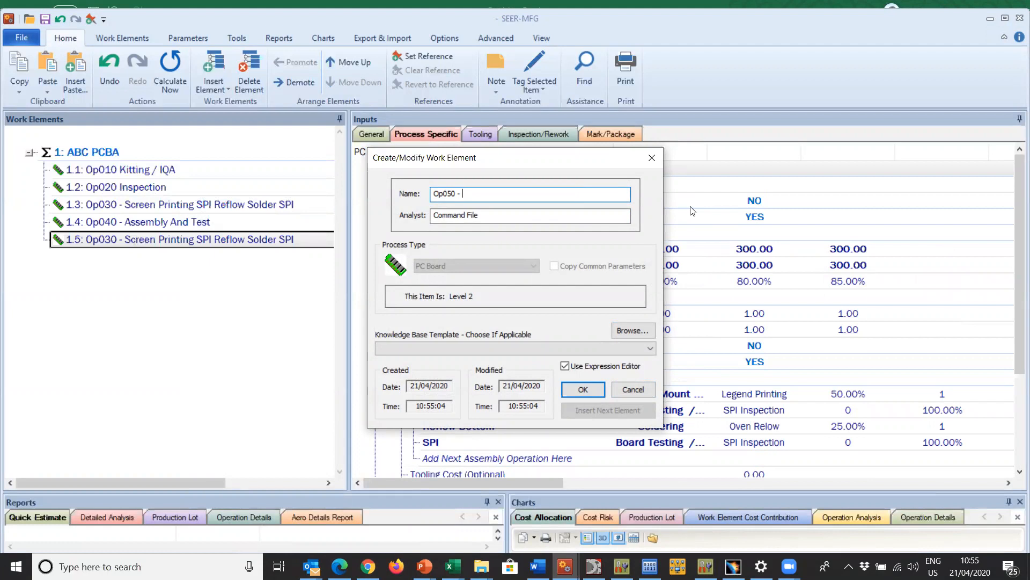
{"action": "type", "text": "ICT and Progra"}
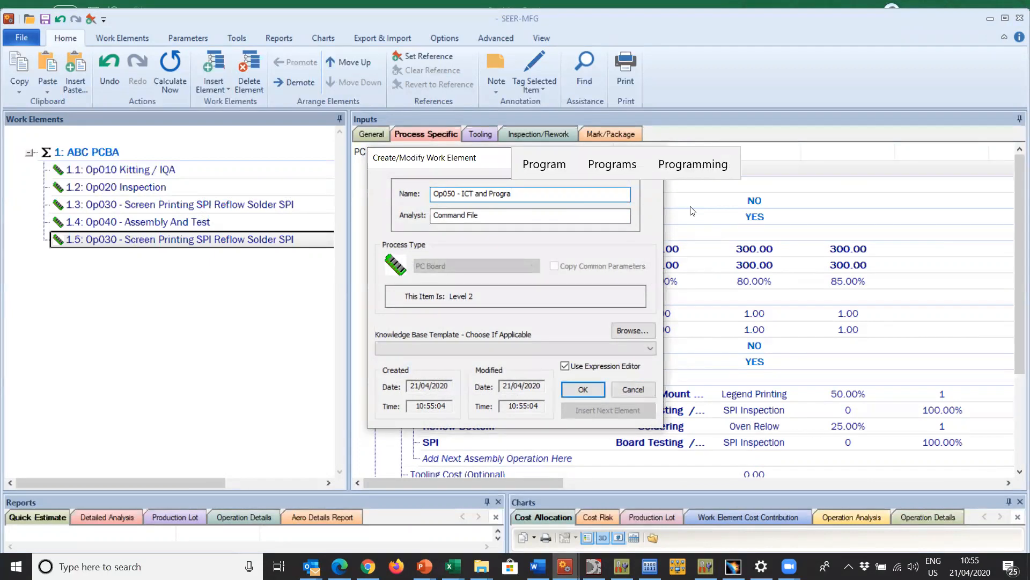
{"action": "type", "text": "m Audit Sample Insp"}
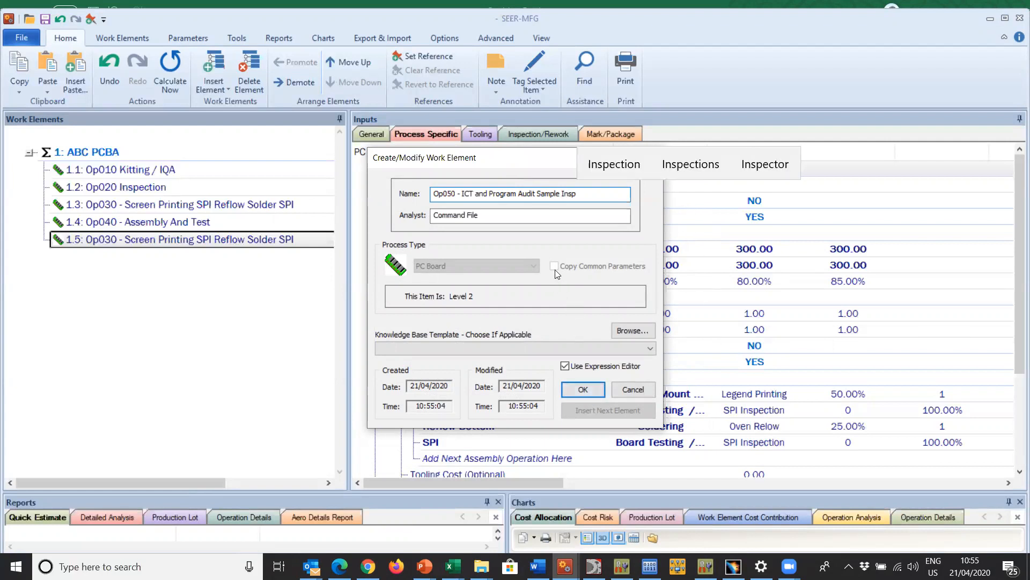
{"action": "left_click", "coordinate": [585, 391]}
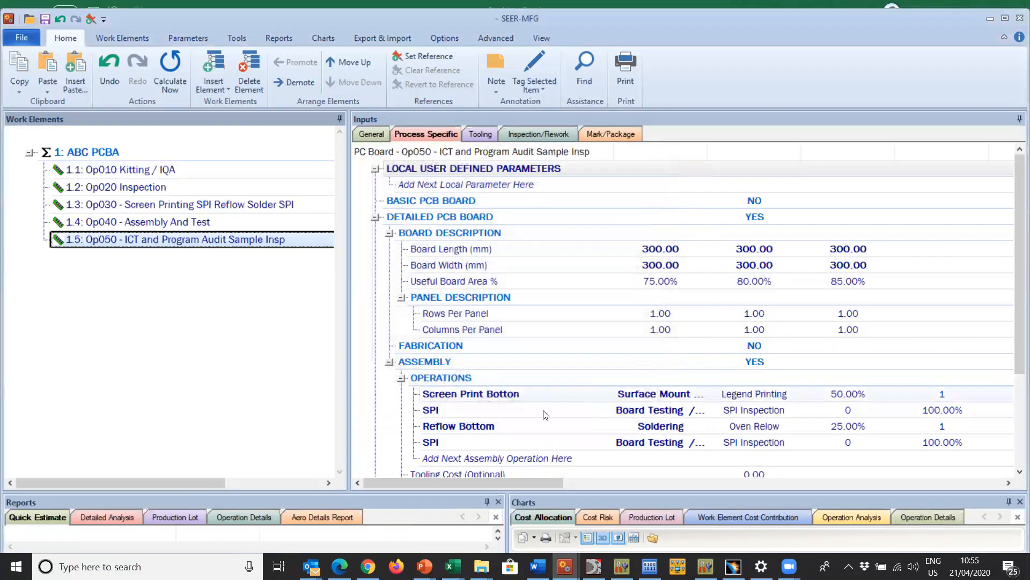
Delete the four assembly operations copied into Op050, from Screen Print Botton through the second SPI
{"action": "left_click", "coordinate": [504, 396]}
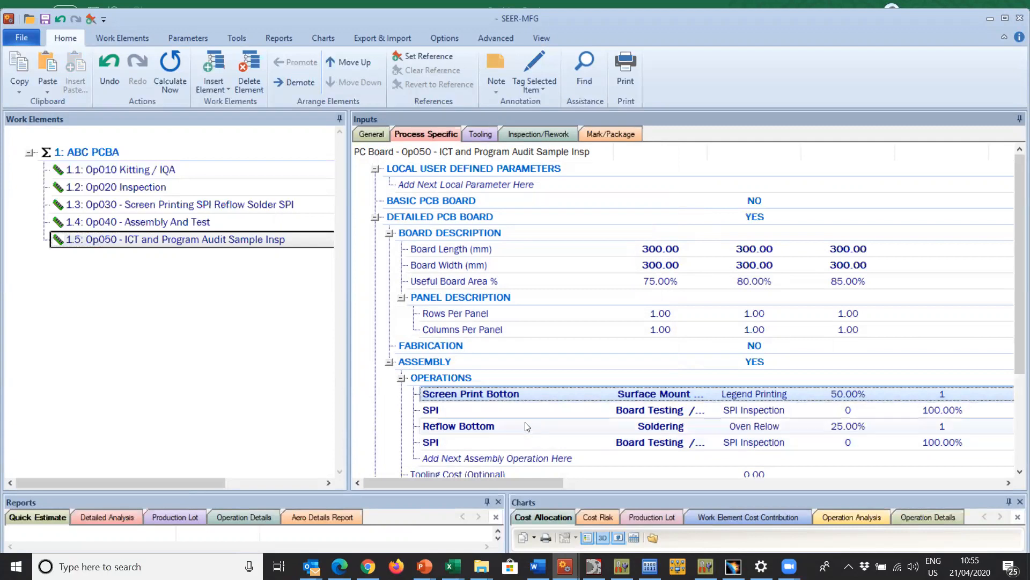
{"action": "left_click", "coordinate": [533, 443], "text": "shift"}
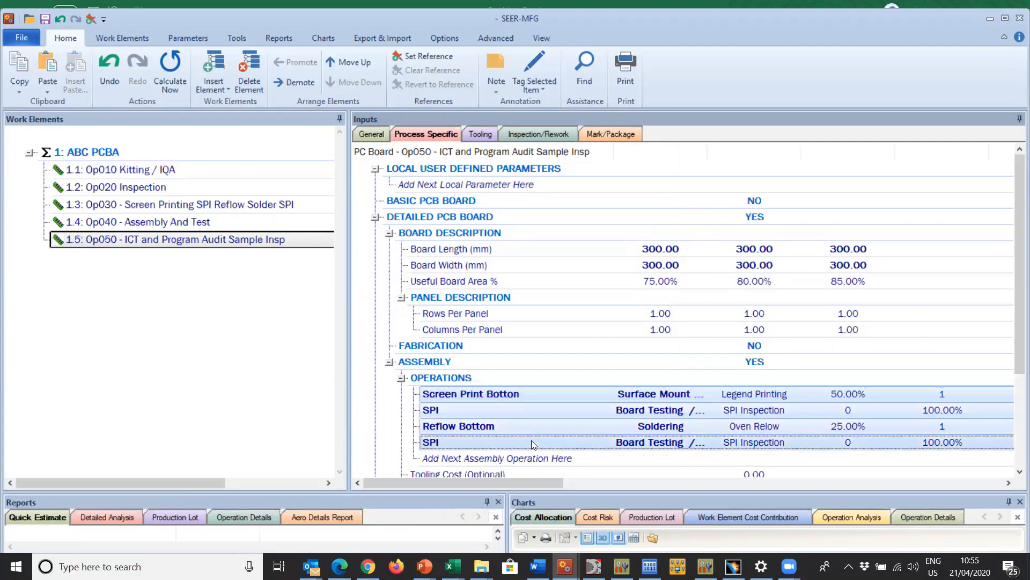
{"action": "key", "text": "Delete"}
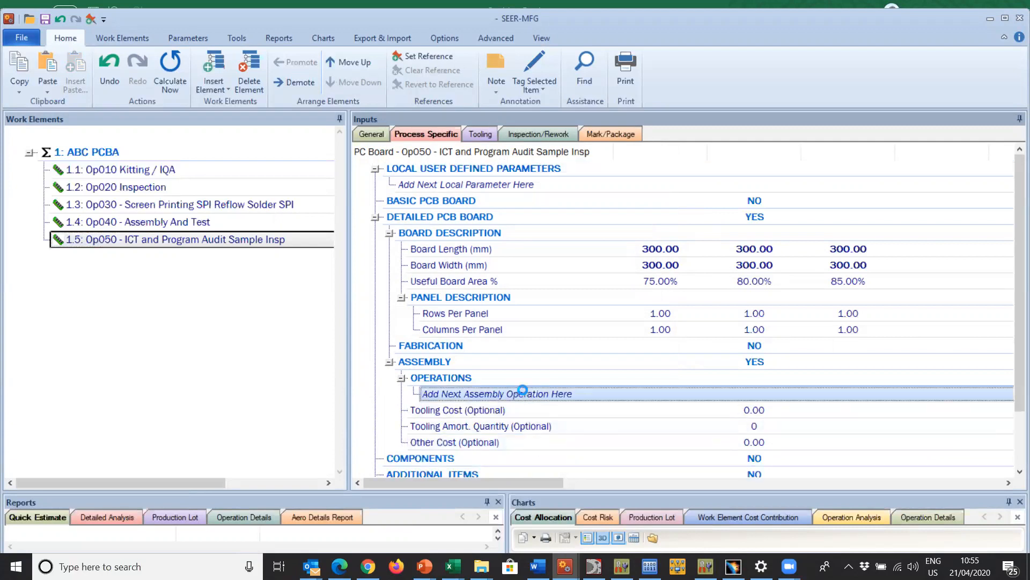
Add the assembly operation "In Circuit Test & Program" to Op050 with category Other Operations, type ICT & Programming and quantity per board 1
{"action": "double_click", "coordinate": [523, 393]}
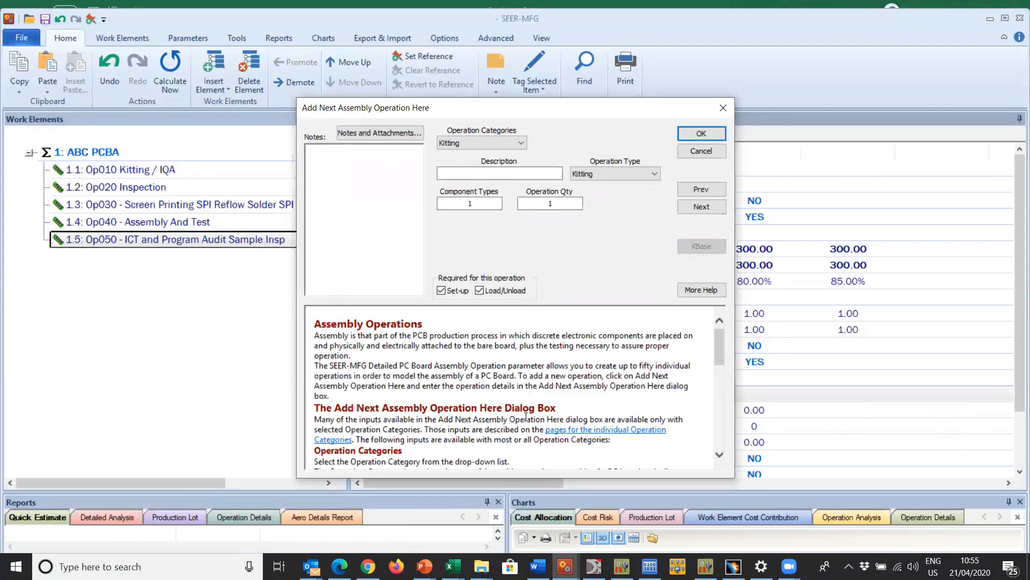
{"action": "left_click", "coordinate": [520, 144]}
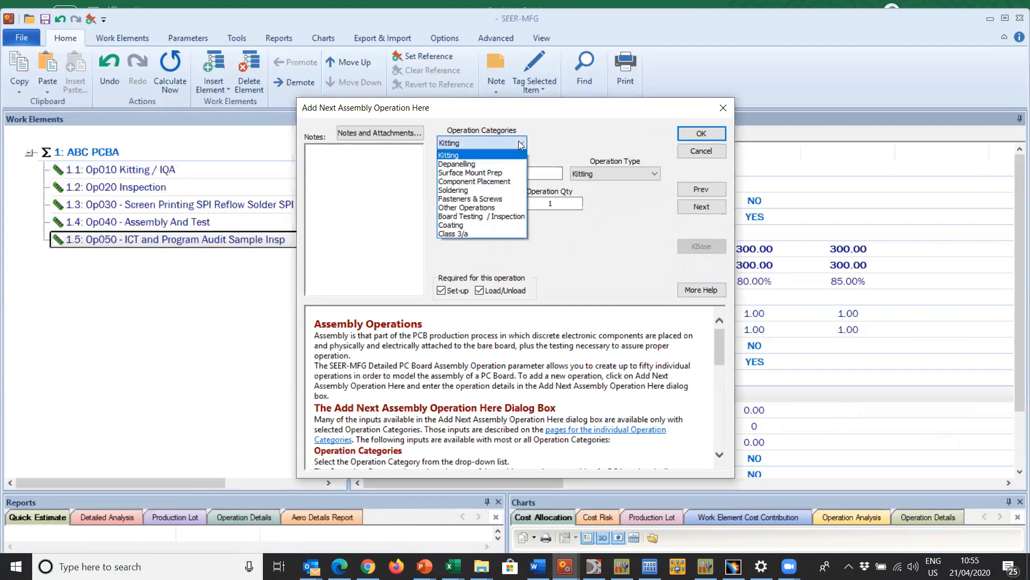
{"action": "left_click", "coordinate": [502, 207]}
{"action": "left_click", "coordinate": [654, 173]}
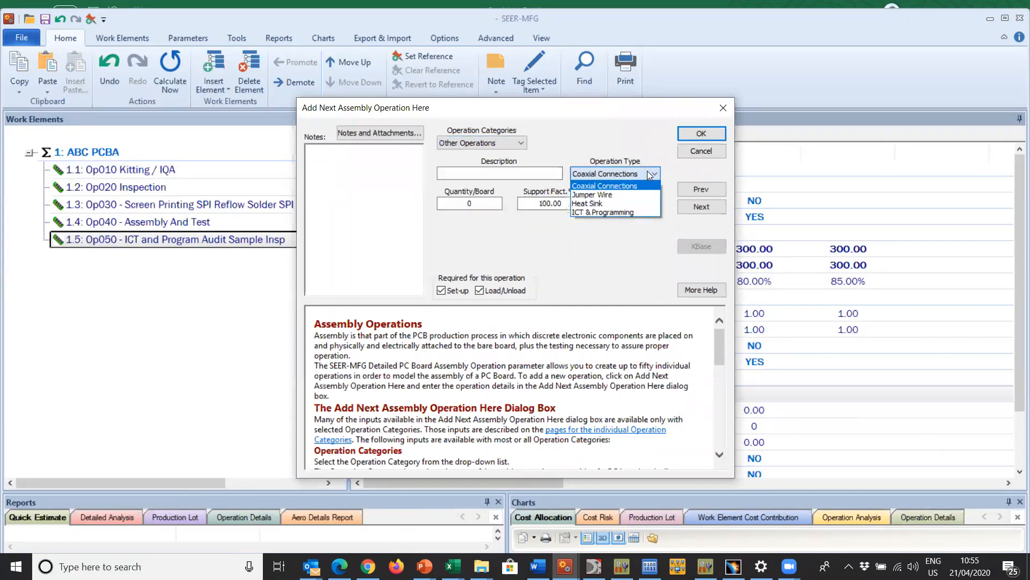
{"action": "left_click", "coordinate": [628, 212]}
{"action": "left_click", "coordinate": [496, 174]}
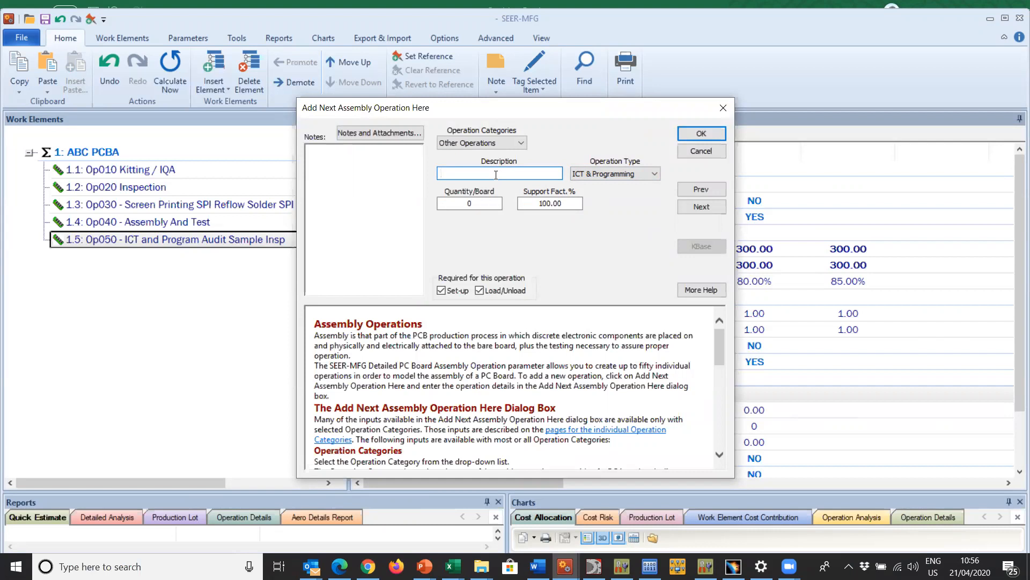
{"action": "type", "text": "In Circuit Test"}
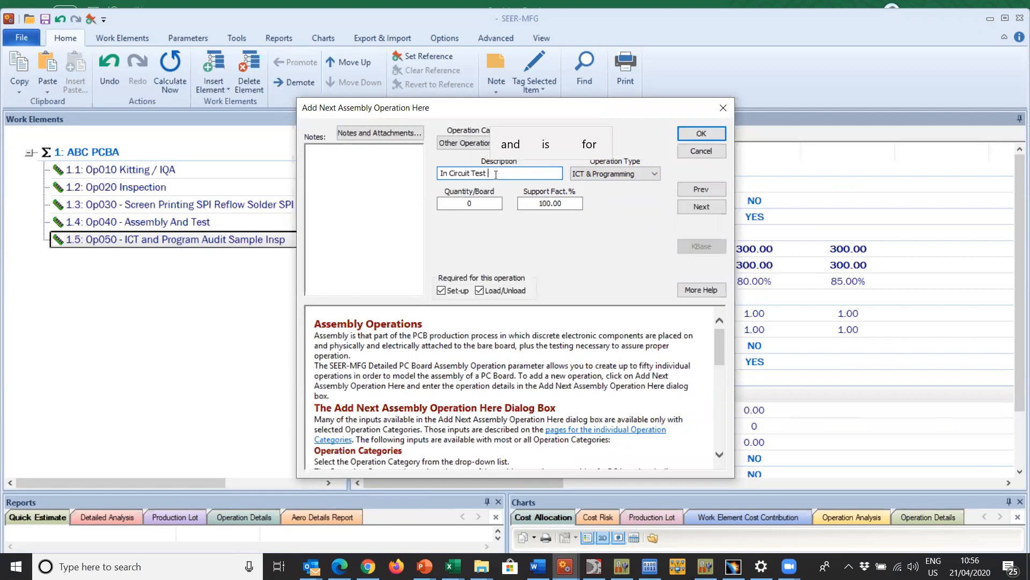
{"action": "type", "text": " & P"}
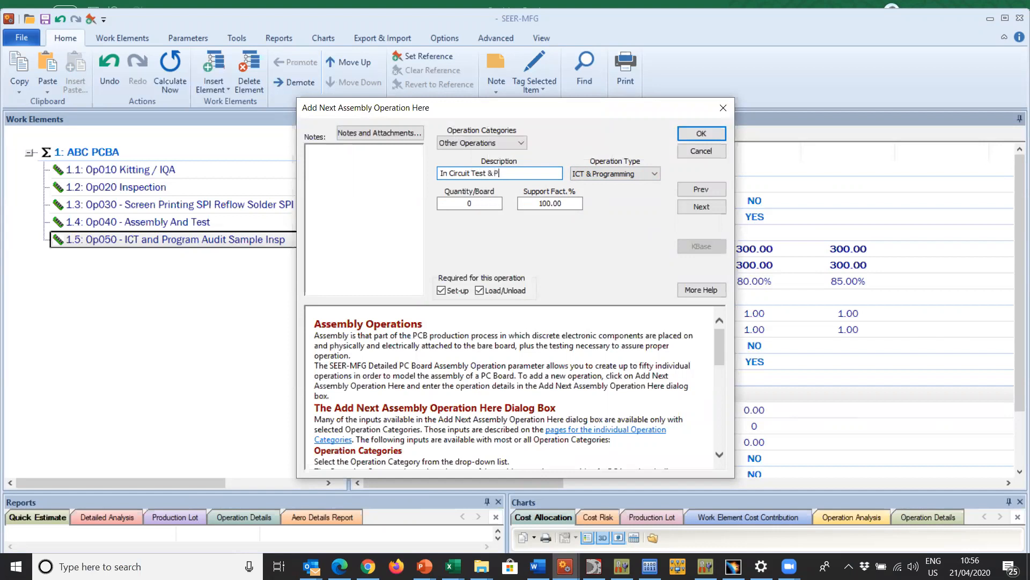
{"action": "type", "text": "rogram"}
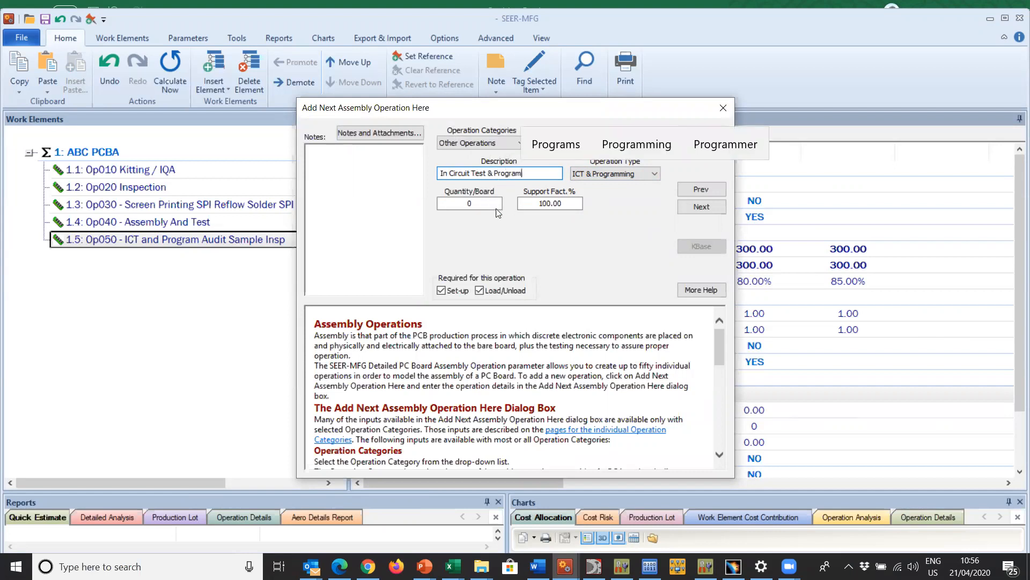
{"action": "left_click", "coordinate": [496, 207]}
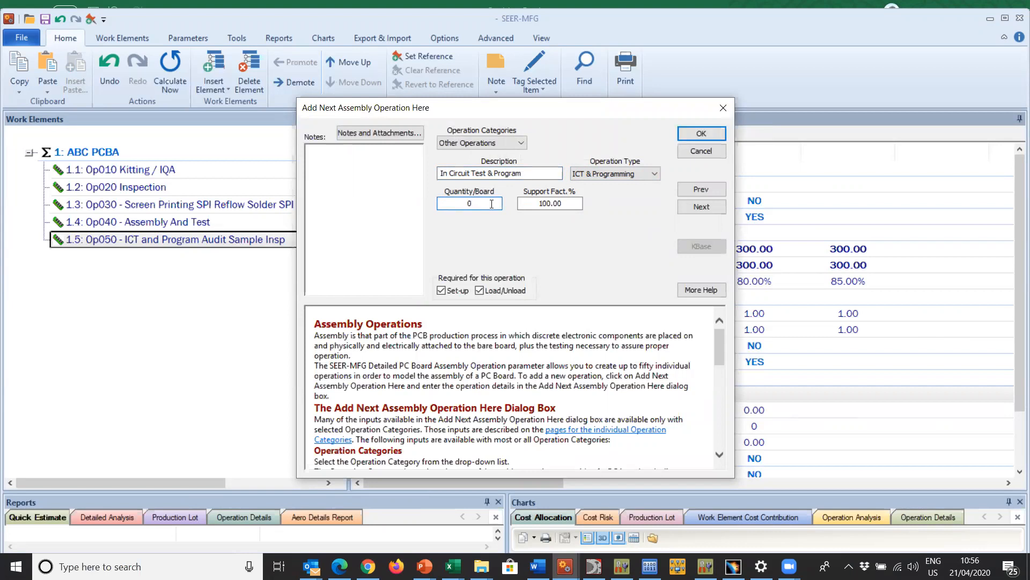
{"action": "left_click_drag", "start_coordinate": [484, 203], "coordinate": [453, 203]}
{"action": "type", "text": "1"}
{"action": "left_click", "coordinate": [709, 132]}
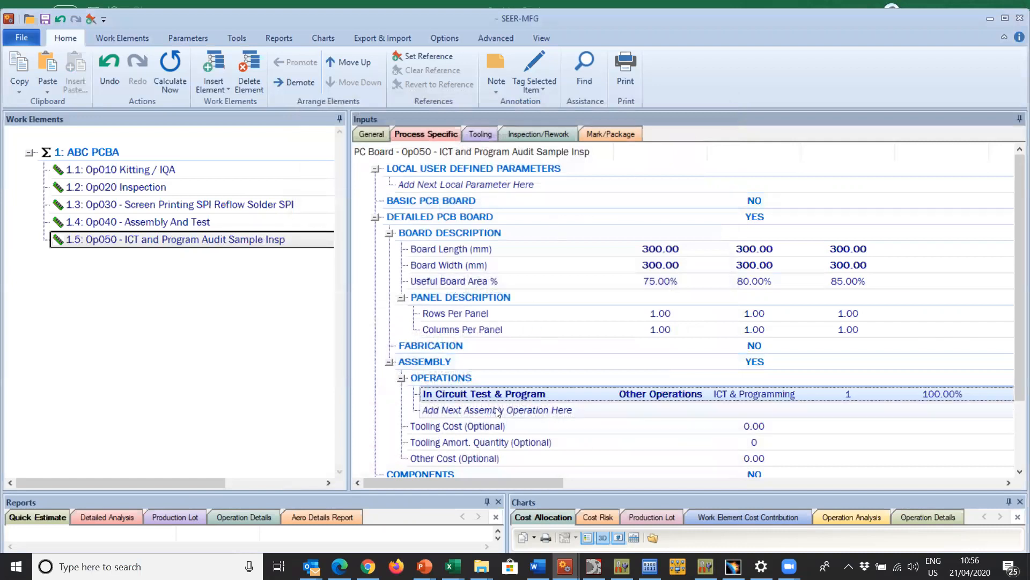
Add a second assembly operation to Op050 named "Audit Sample Inspection" in the Board Testing / Inspection category
{"action": "left_click", "coordinate": [496, 410]}
{"action": "left_click", "coordinate": [519, 143]}
{"action": "left_click", "coordinate": [499, 216]}
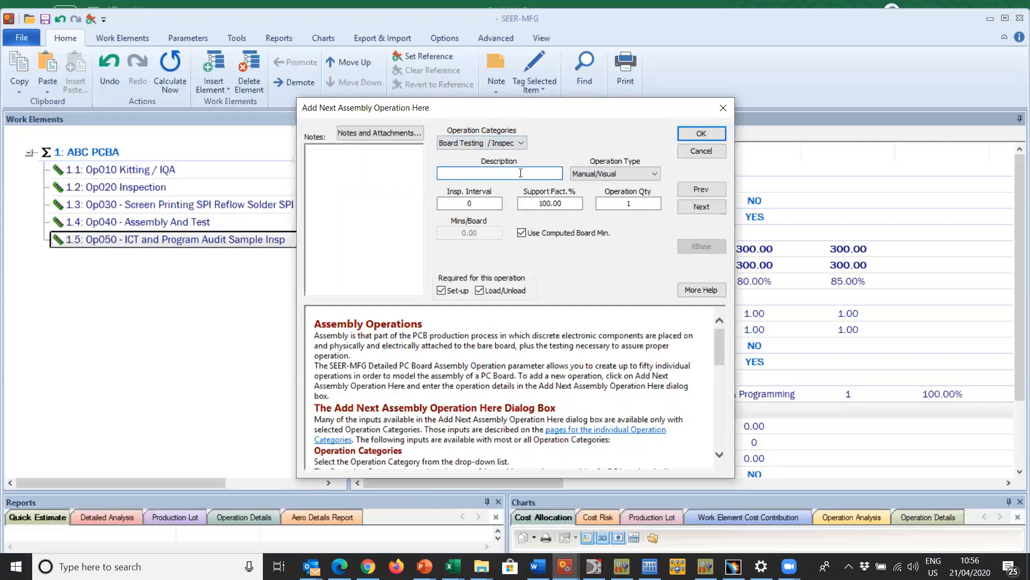
{"action": "type", "text": "Inspection"}
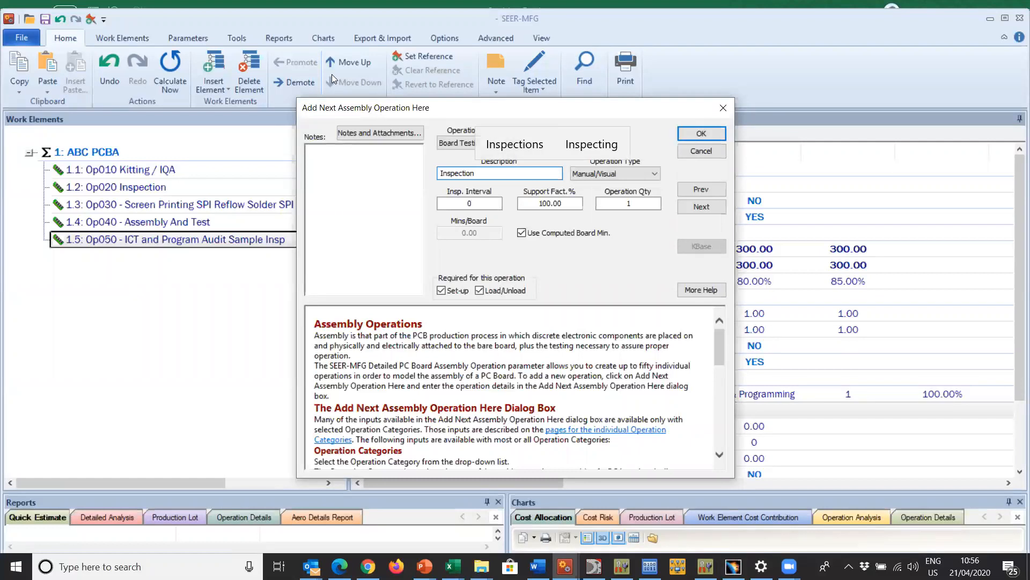
{"action": "left_click", "coordinate": [441, 172]}
{"action": "type", "text": "Audit"}
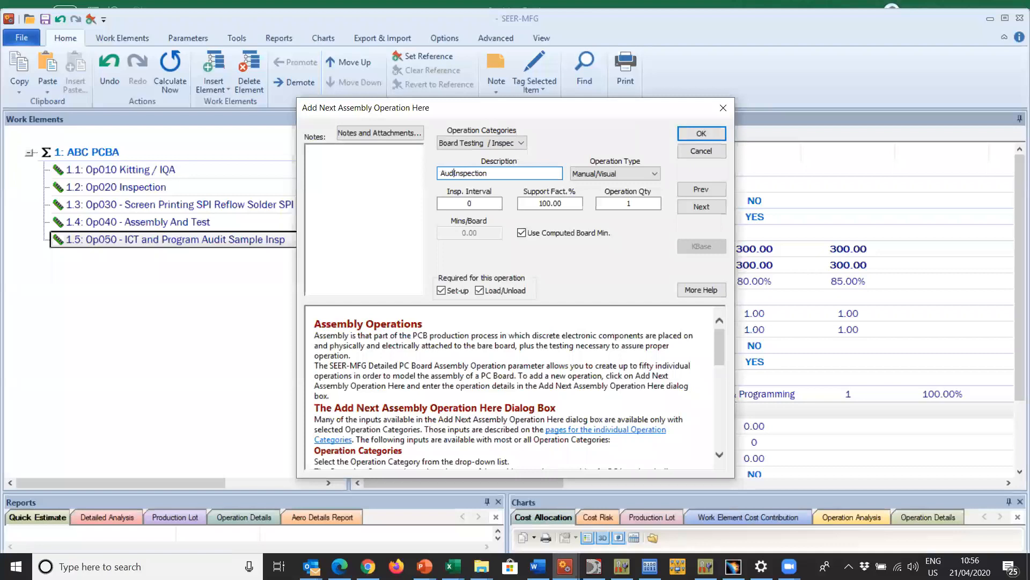
{"action": "type", "text": " Sample"}
{"action": "left_click", "coordinate": [703, 133]}
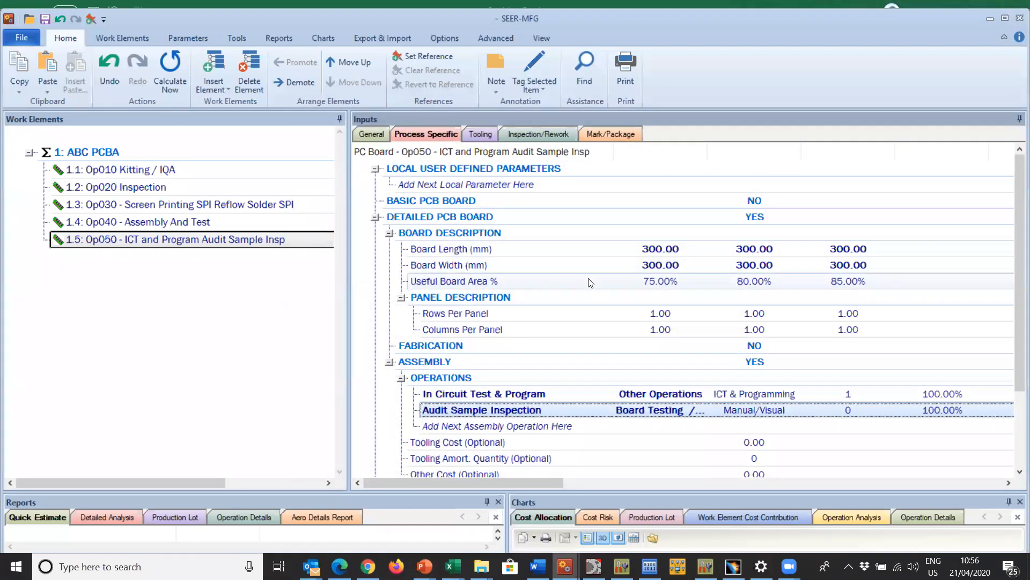
Copy the Op050 work element and insert the copy below it
{"action": "left_click", "coordinate": [181, 244]}
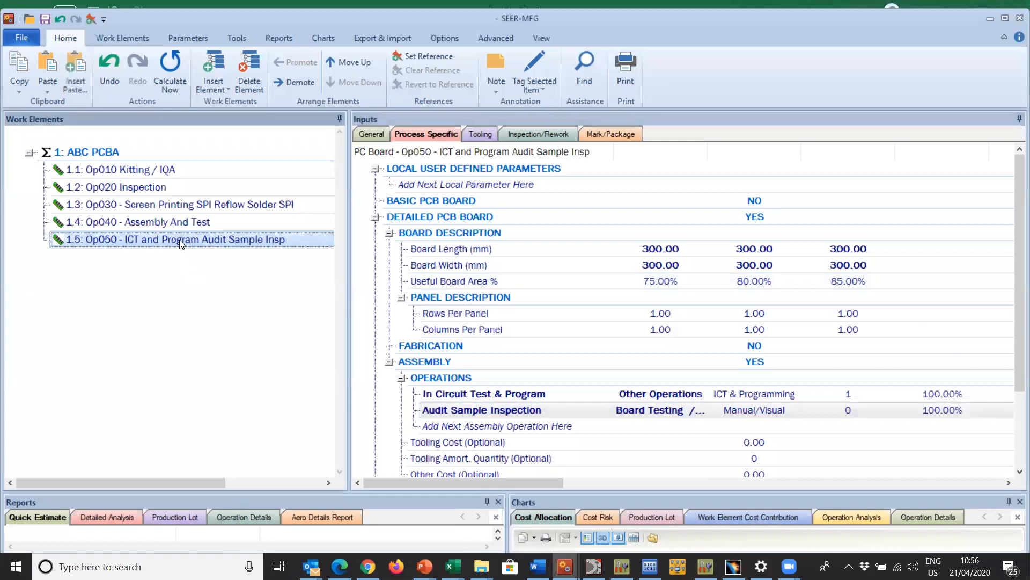
{"action": "right_click", "coordinate": [181, 244]}
{"action": "left_click", "coordinate": [227, 230]}
{"action": "right_click", "coordinate": [141, 241]}
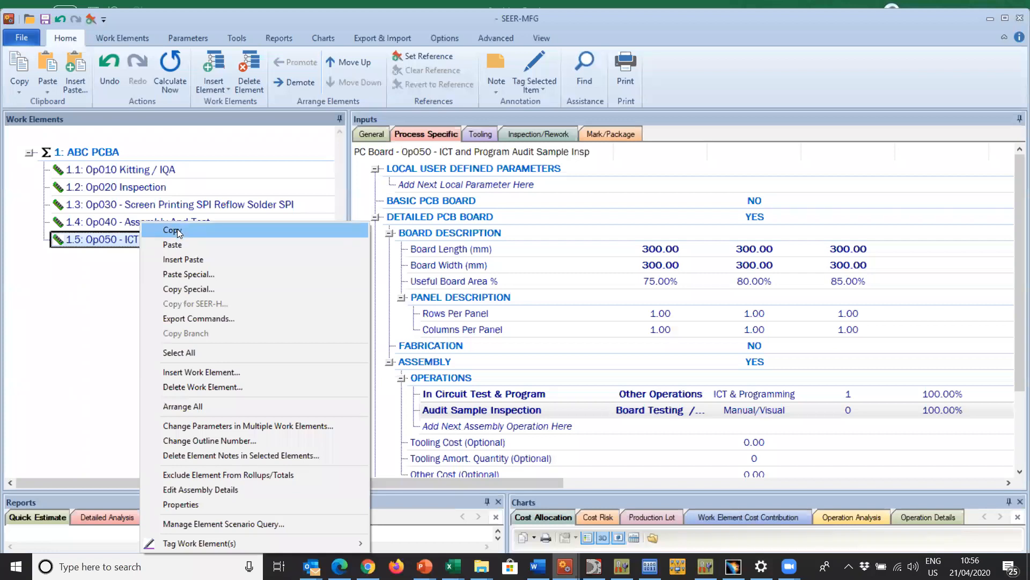
{"action": "left_click", "coordinate": [177, 229]}
{"action": "right_click", "coordinate": [126, 245]}
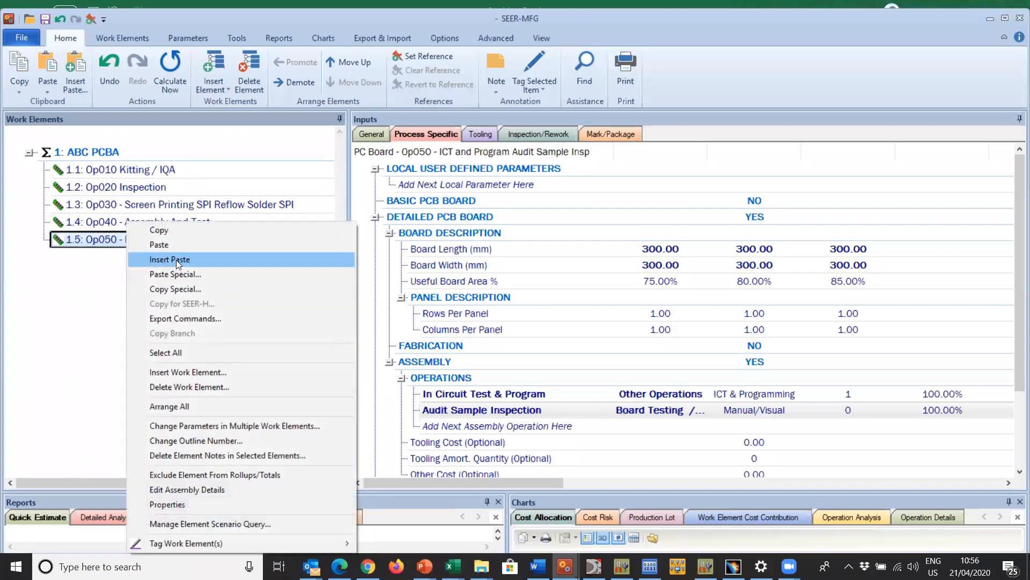
{"action": "left_click", "coordinate": [176, 260]}
Rename the copied work element below Op050 as "Op060 - Conformal Coating and Testing"
{"action": "double_click", "coordinate": [177, 259]}
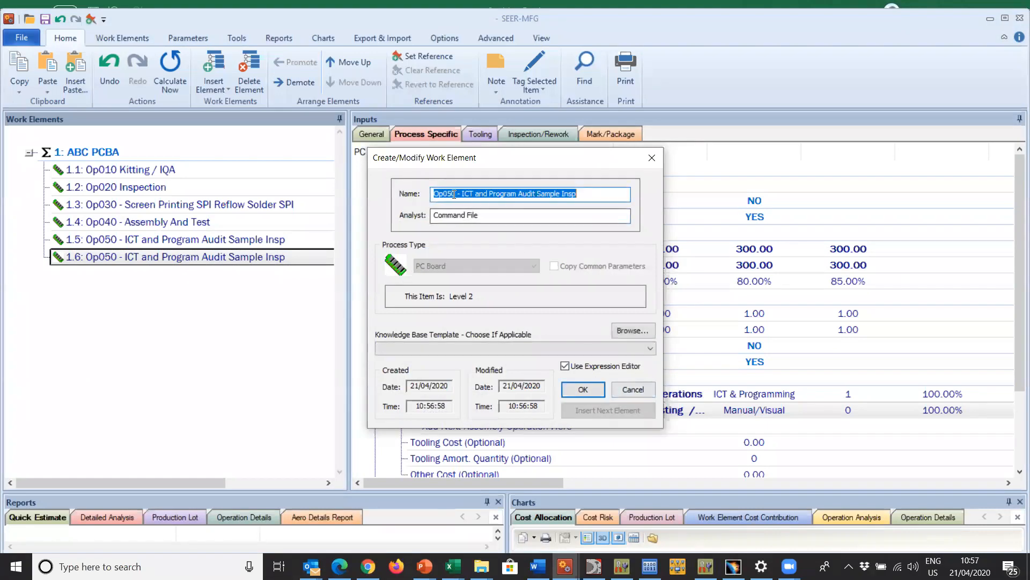
{"action": "left_click", "coordinate": [451, 192]}
{"action": "left_click_drag", "start_coordinate": [450, 192], "coordinate": [587, 178]}
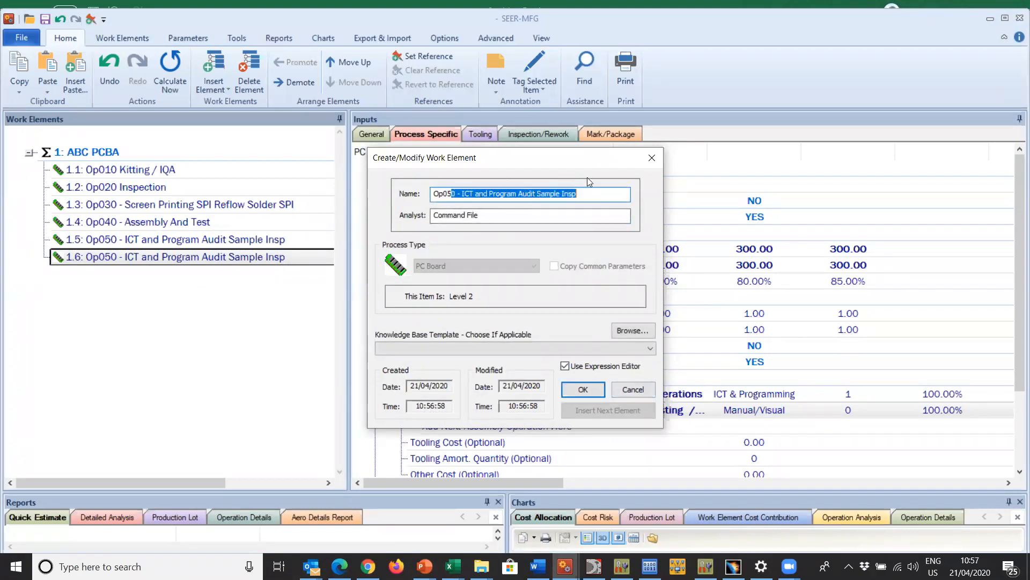
{"action": "key", "text": "BackSpace"}
{"action": "key", "text": "BackSpace"}
{"action": "type", "text": "60"}
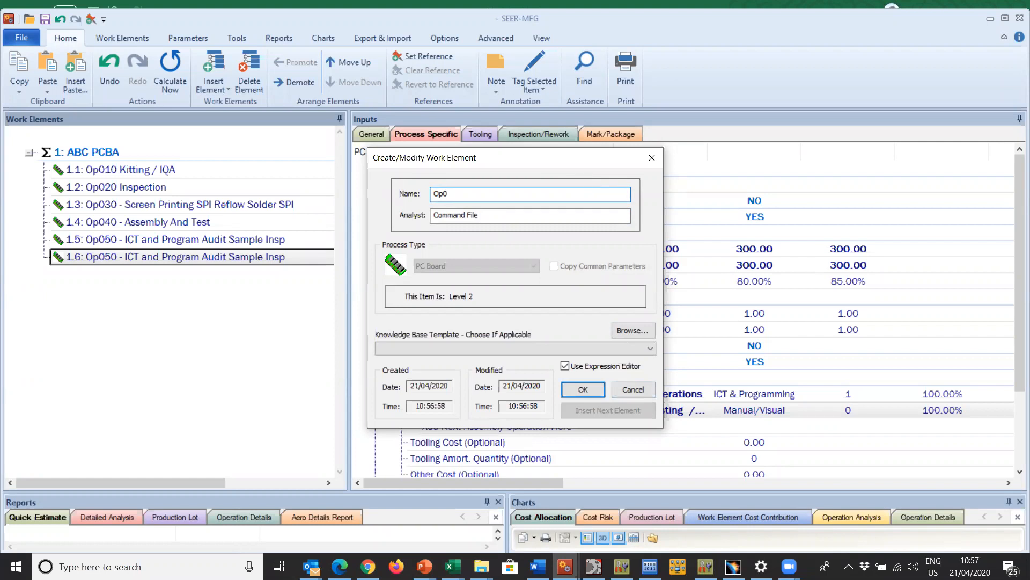
{"action": "type", "text": " - Conformal Co"}
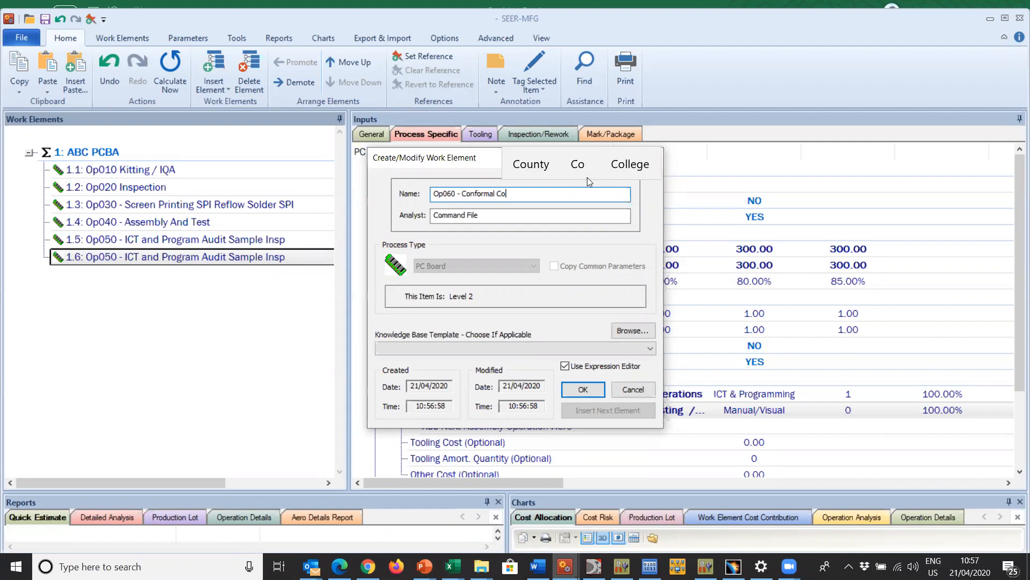
{"action": "type", "text": "ating and Testing"}
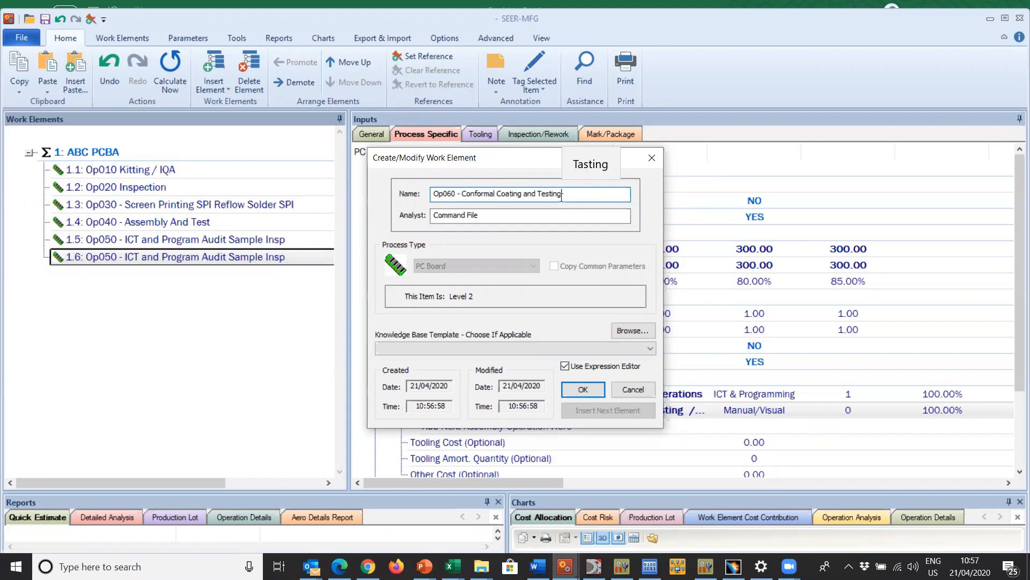
{"action": "left_click", "coordinate": [585, 390]}
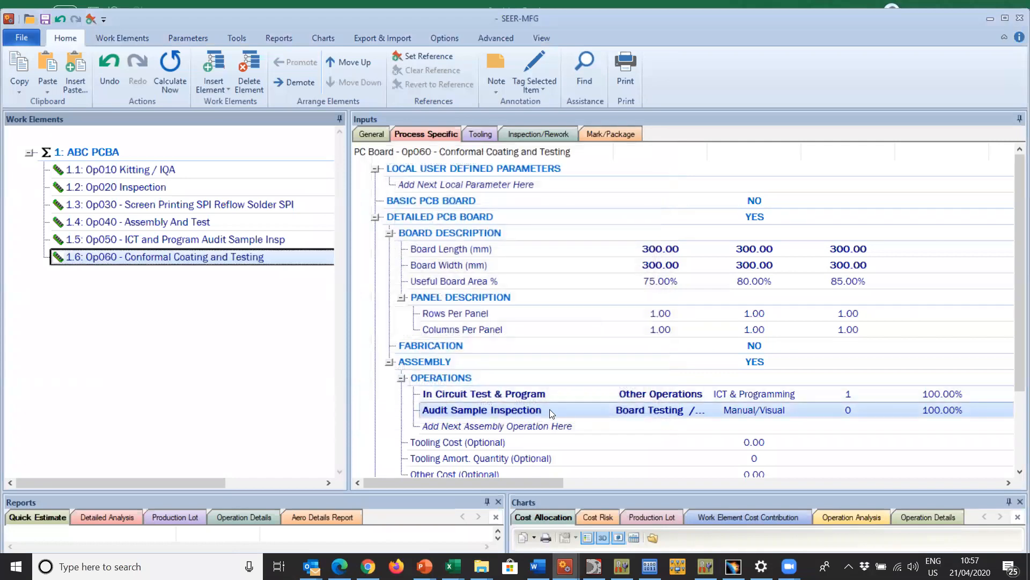
Delete the Audit Sample Inspection and In Circuit Test & Program operations from Op060
{"action": "left_click", "coordinate": [544, 404]}
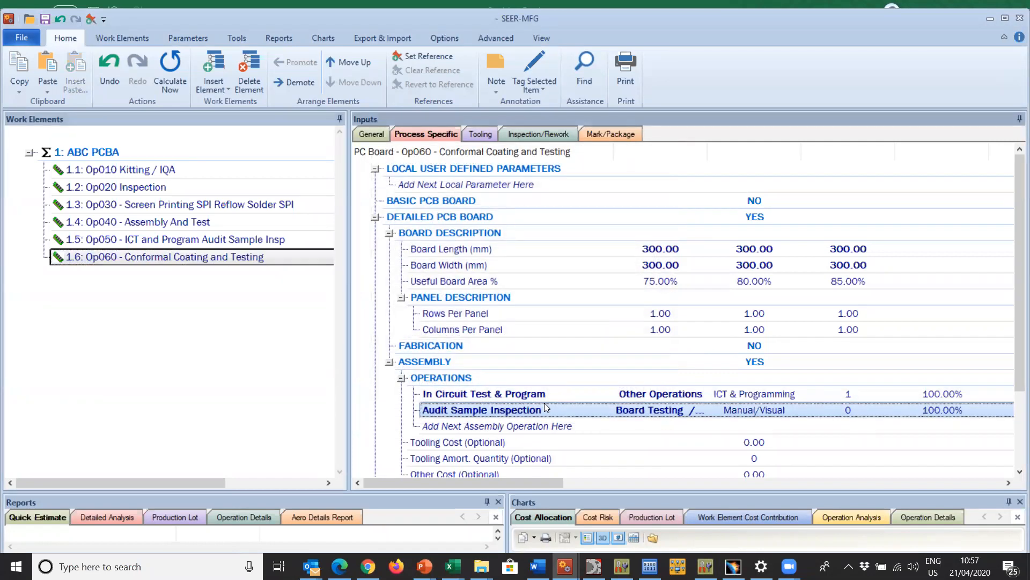
{"action": "key", "text": "Delete"}
{"action": "left_click", "coordinate": [545, 394]}
{"action": "key", "text": "Delete"}
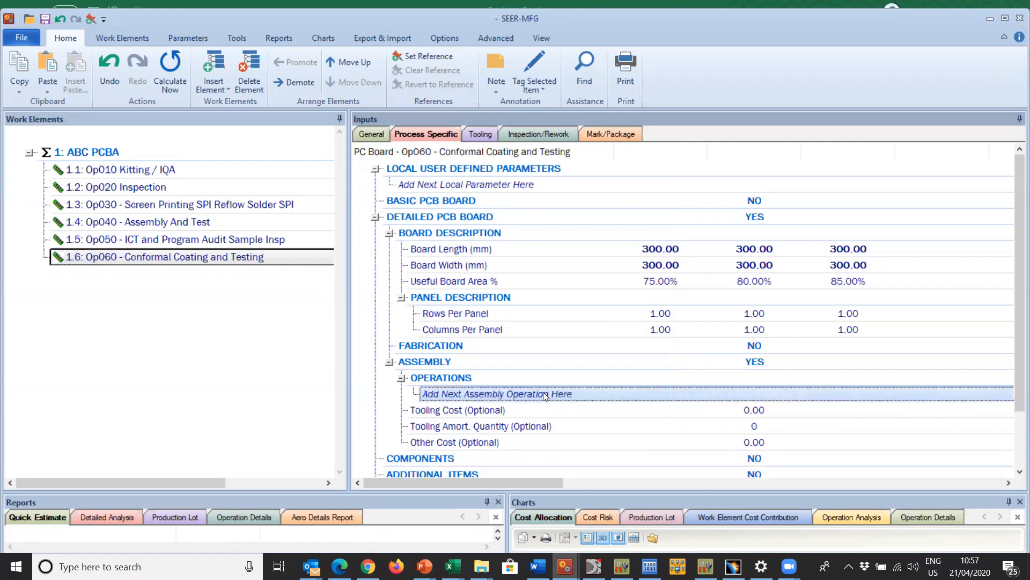
Add the assembly operation "Conformal Coating / Cure Btm" to Op060 with category Coating and type Conformal Coating
{"action": "double_click", "coordinate": [543, 394]}
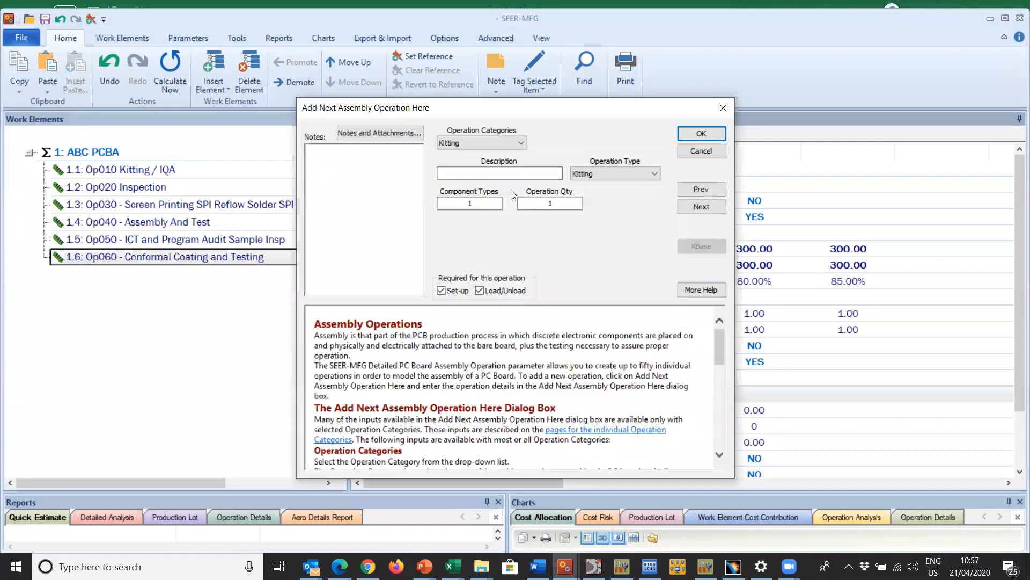
{"action": "left_click", "coordinate": [521, 142]}
{"action": "left_click", "coordinate": [477, 225]}
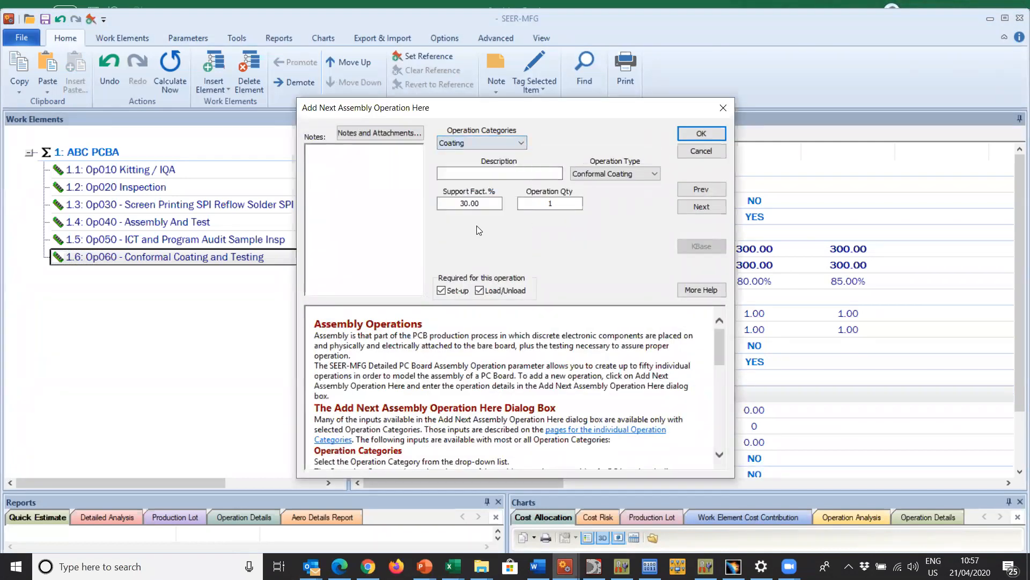
{"action": "left_click", "coordinate": [625, 173]}
{"action": "left_click", "coordinate": [625, 171]}
{"action": "left_click", "coordinate": [500, 173]}
{"action": "type", "text": "Cond"}
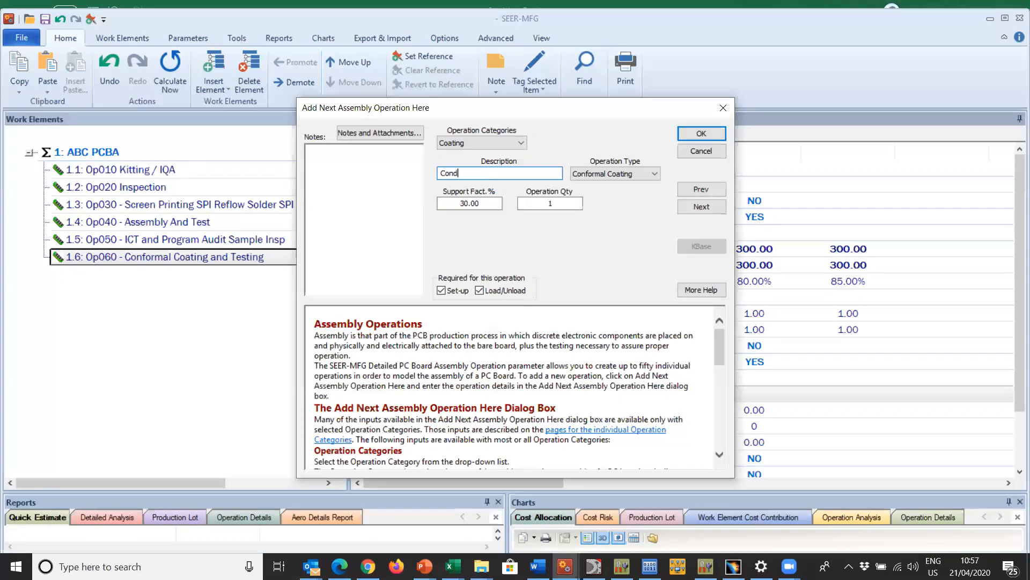
{"action": "key", "text": "BackSpace"}
{"action": "type", "text": "formal Coating"}
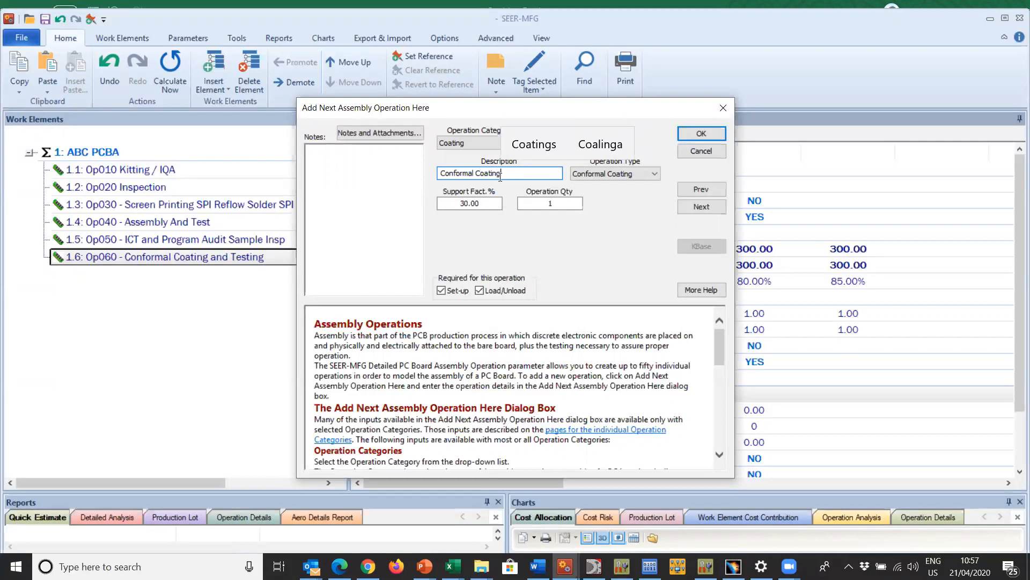
{"action": "type", "text": " /"}
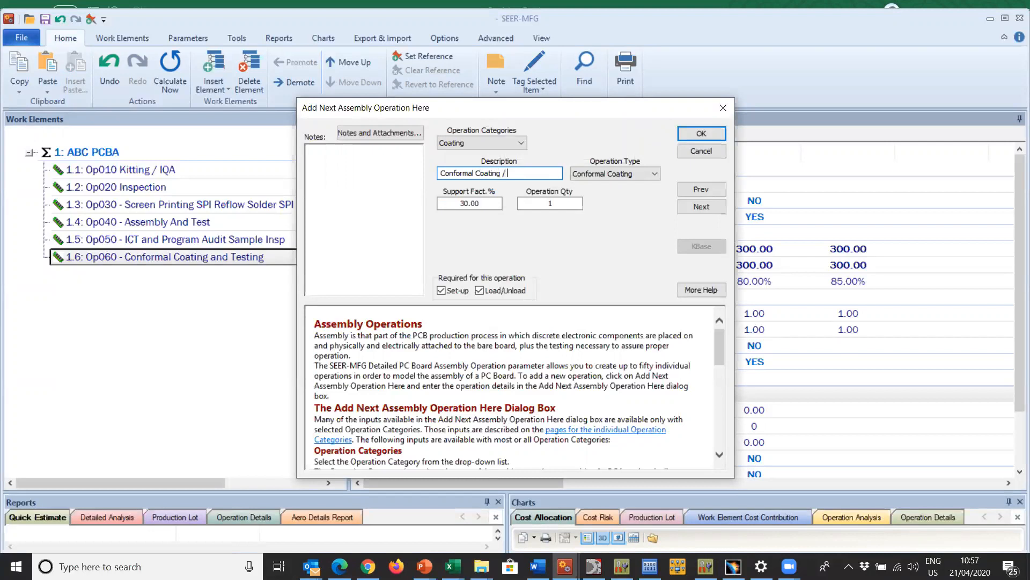
{"action": "type", "text": " Cure Btm"}
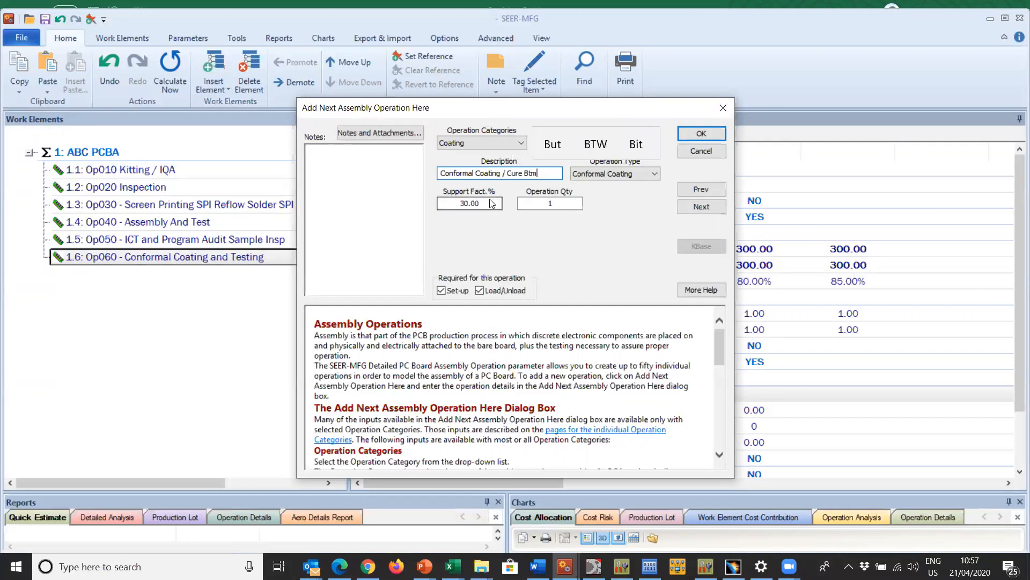
{"action": "left_click", "coordinate": [709, 133]}
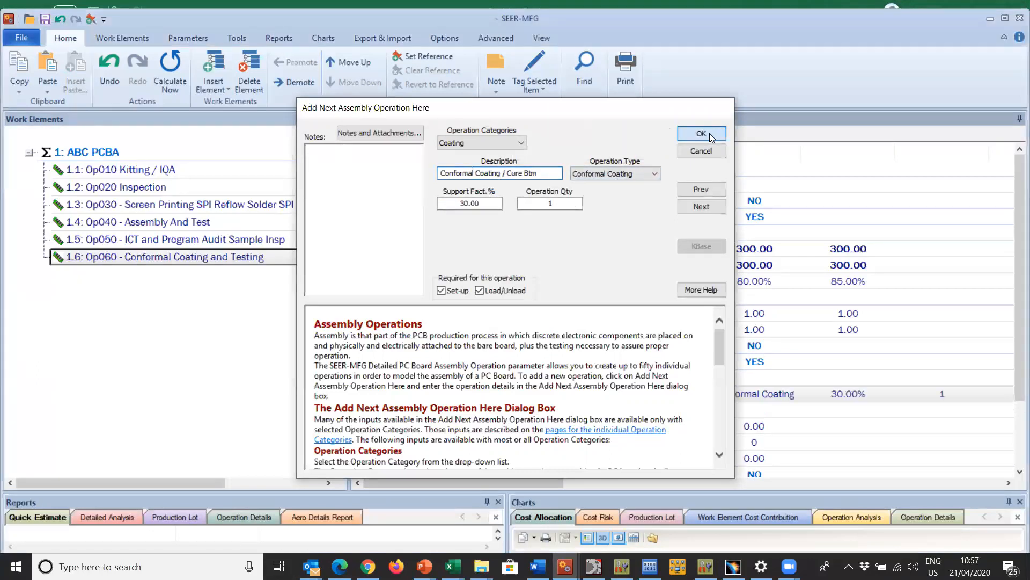
Add the assembly operation "Board Test" to Op060 with category Board Testing / Inspection and type UV Inspection
{"action": "double_click", "coordinate": [489, 408]}
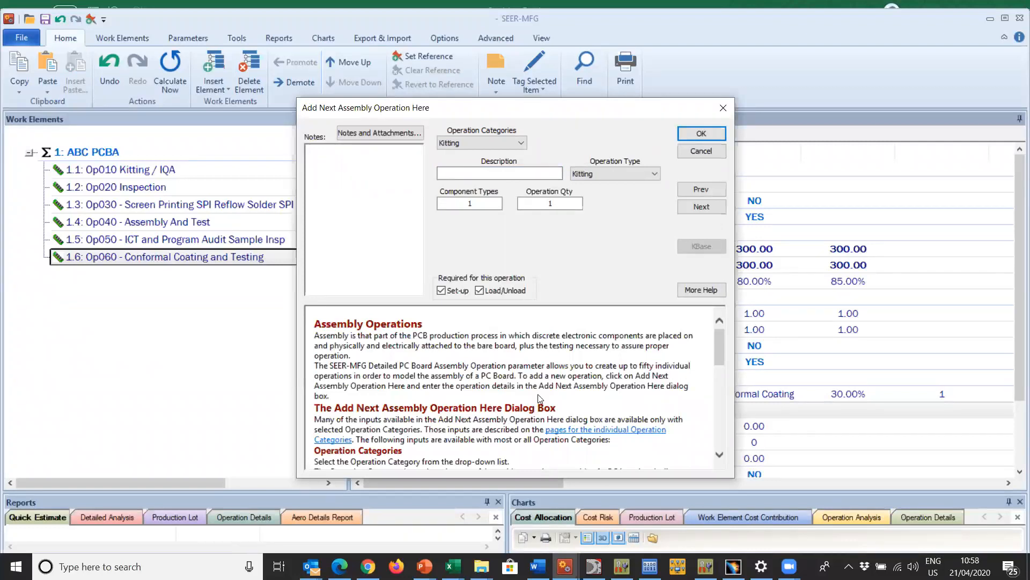
{"action": "left_click", "coordinate": [521, 143]}
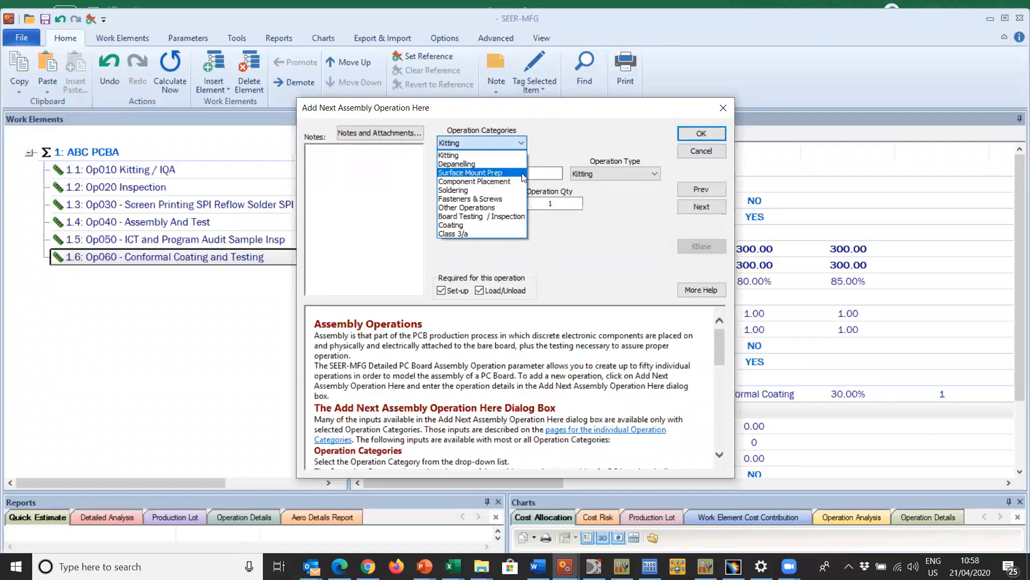
{"action": "left_click", "coordinate": [512, 215]}
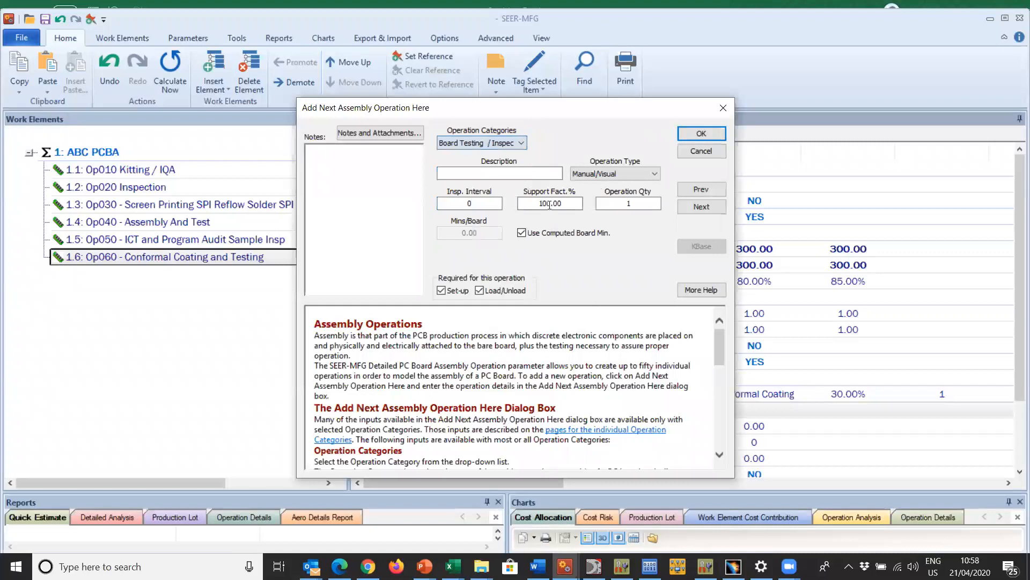
{"action": "left_click", "coordinate": [598, 173]}
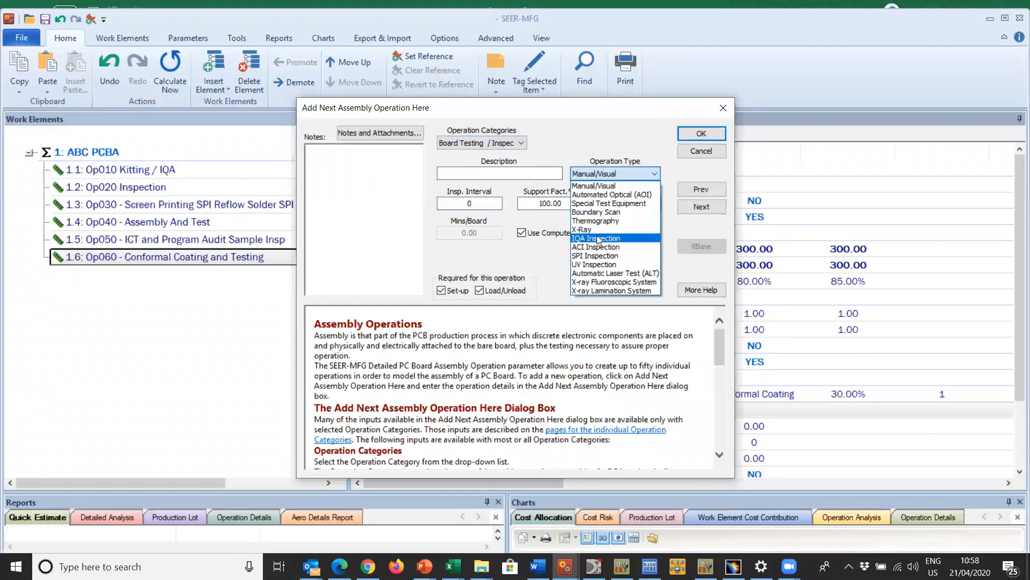
{"action": "left_click", "coordinate": [596, 264]}
{"action": "left_click", "coordinate": [450, 177]}
{"action": "left_click", "coordinate": [450, 177]}
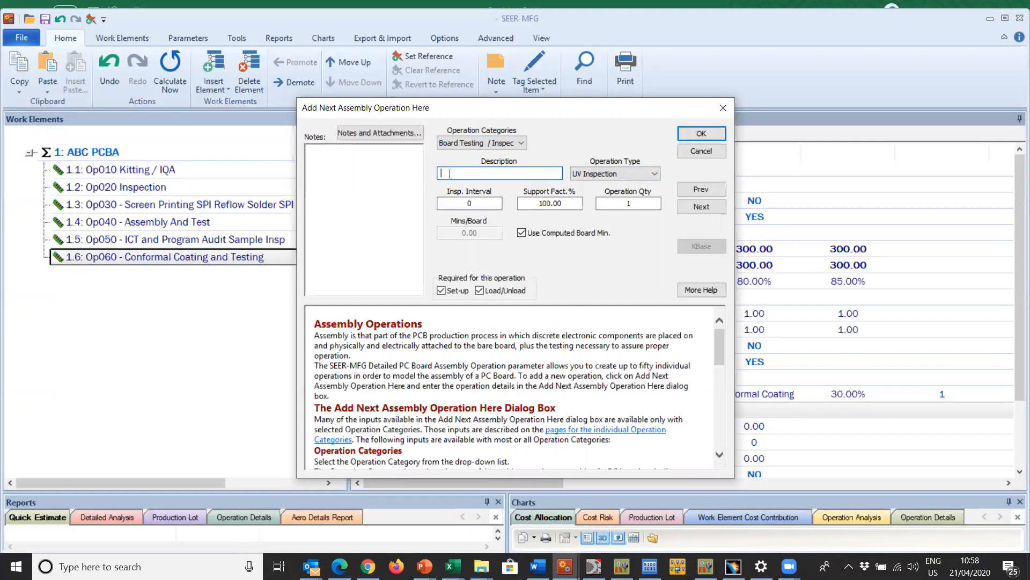
{"action": "type", "text": "Board Test"}
{"action": "left_click", "coordinate": [700, 134]}
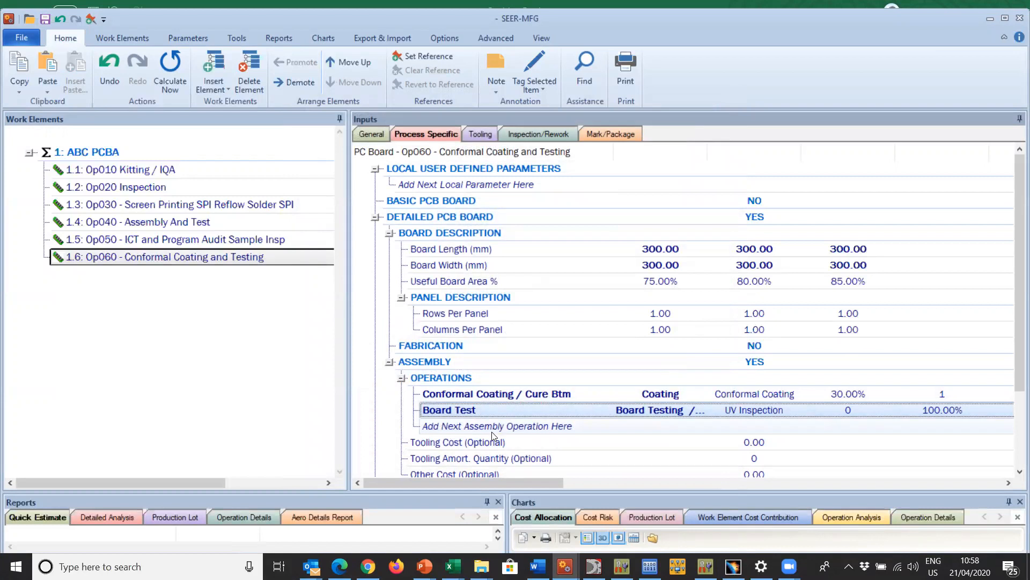
Copy the Conformal Coating / Cure Btm operation and paste it below Board Test in Op060
{"action": "left_click", "coordinate": [484, 395]}
{"action": "right_click", "coordinate": [484, 396]}
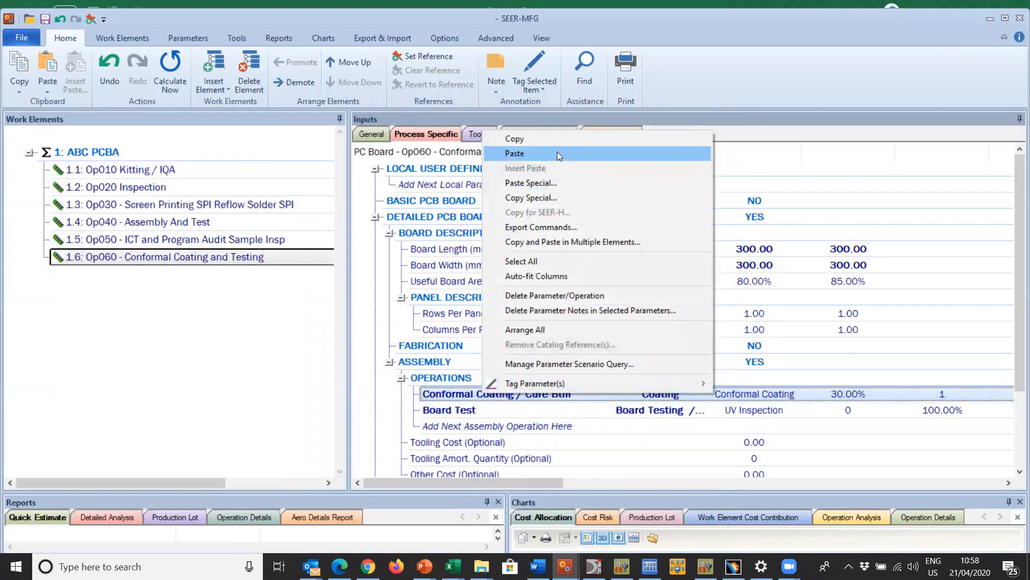
{"action": "left_click", "coordinate": [550, 140]}
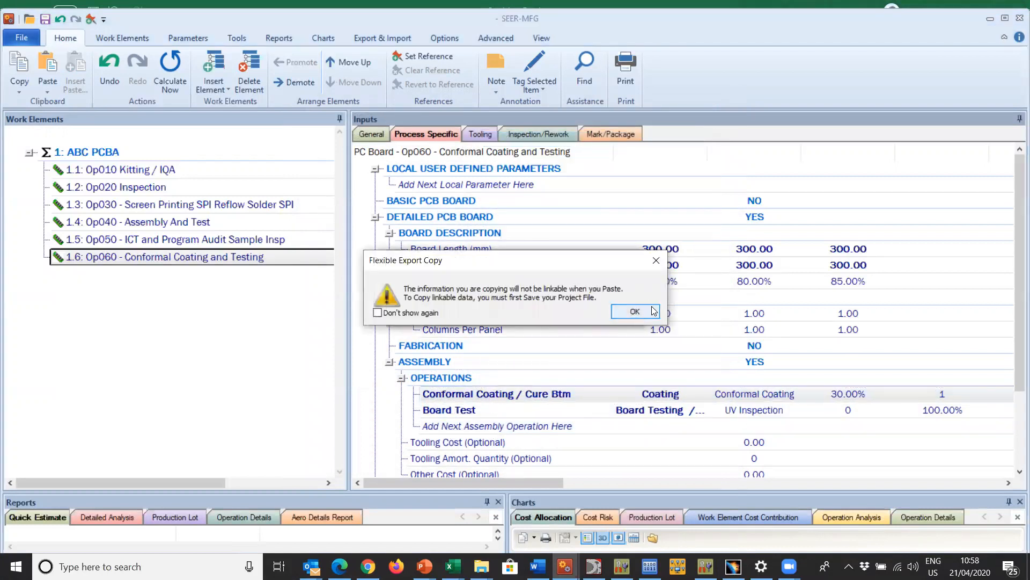
{"action": "left_click", "coordinate": [655, 311]}
{"action": "left_click", "coordinate": [518, 425]}
{"action": "right_click", "coordinate": [518, 425]}
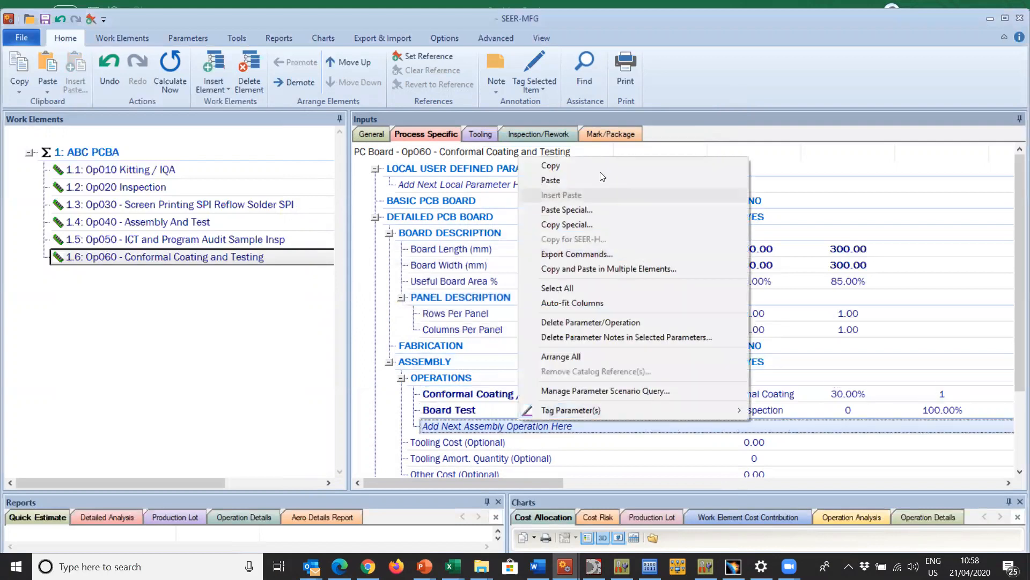
{"action": "left_click", "coordinate": [547, 180]}
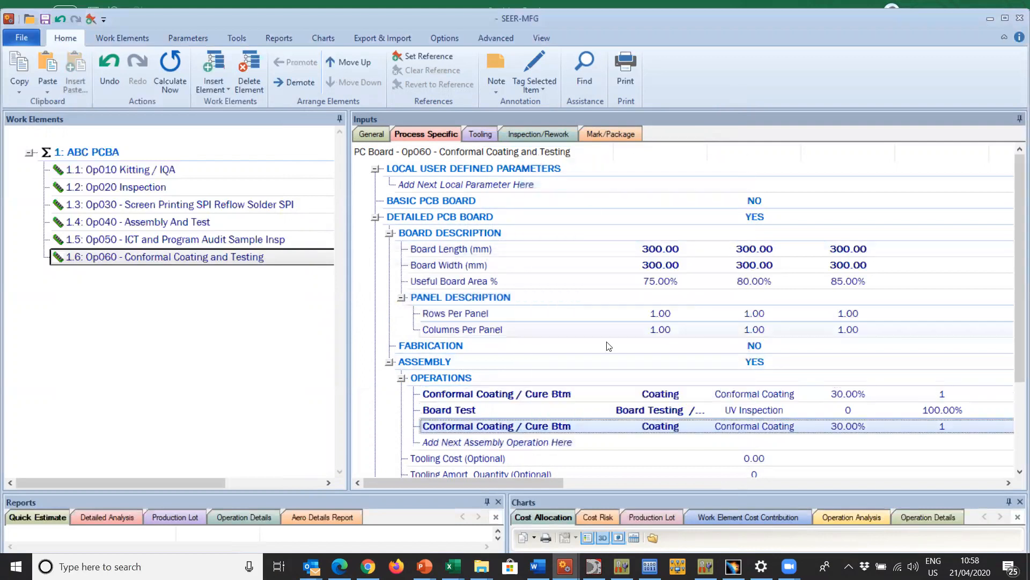
Change the description of the pasted coating operation to "Conformal Coating / Cure top"
{"action": "double_click", "coordinate": [582, 425]}
{"action": "double_click", "coordinate": [553, 167]}
{"action": "type", "text": "top"}
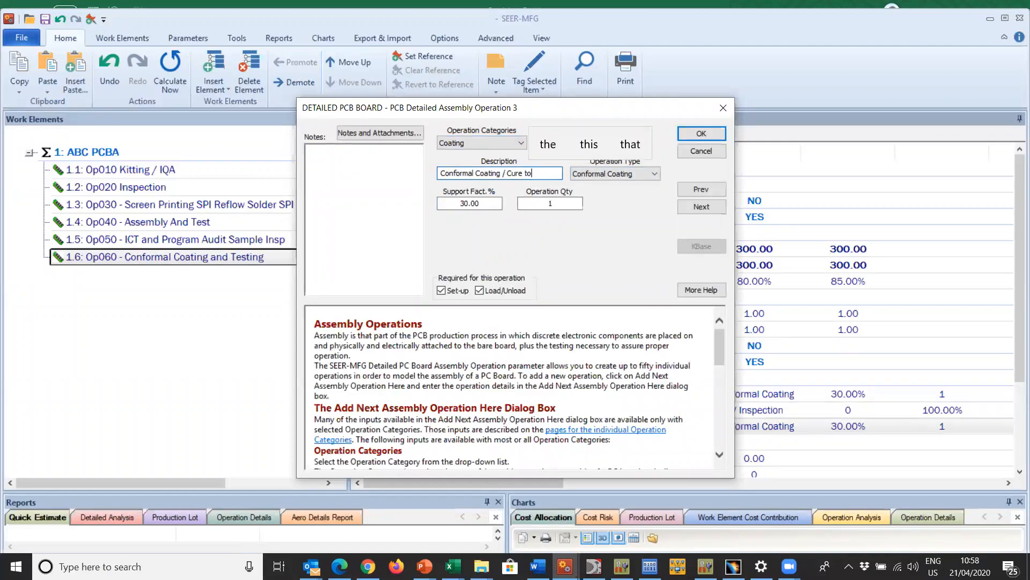
{"action": "left_click", "coordinate": [705, 139]}
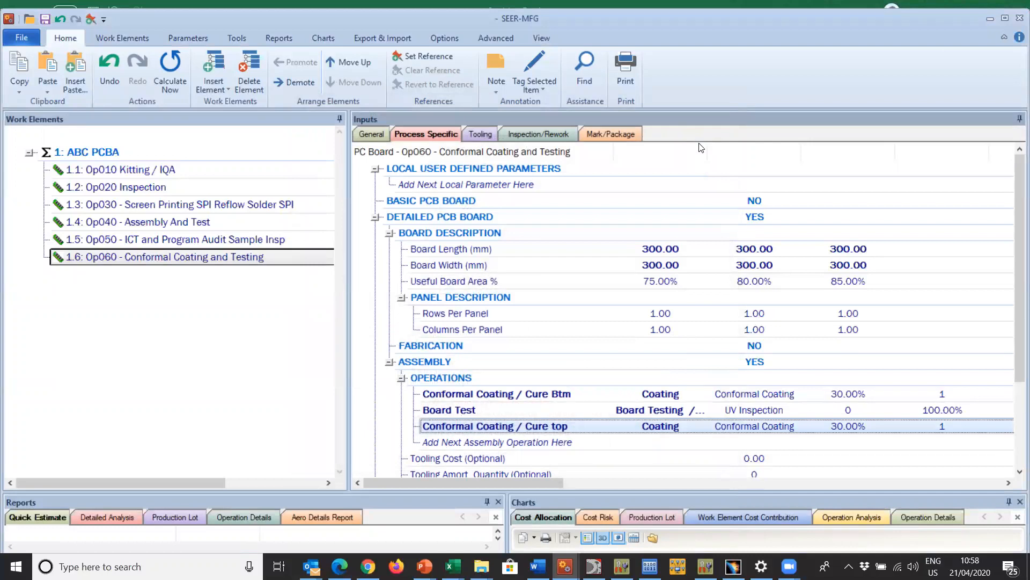
Add the assembly operation "UV Visual Insp" to Op060 with category Board Testing / Inspection and type UV Inspection
{"action": "double_click", "coordinate": [530, 443]}
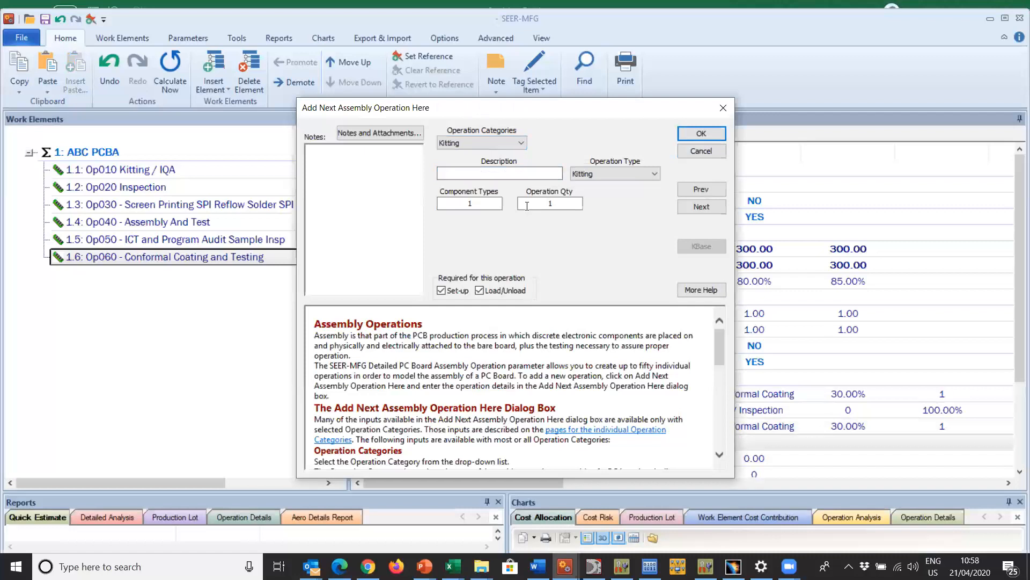
{"action": "left_click", "coordinate": [526, 139]}
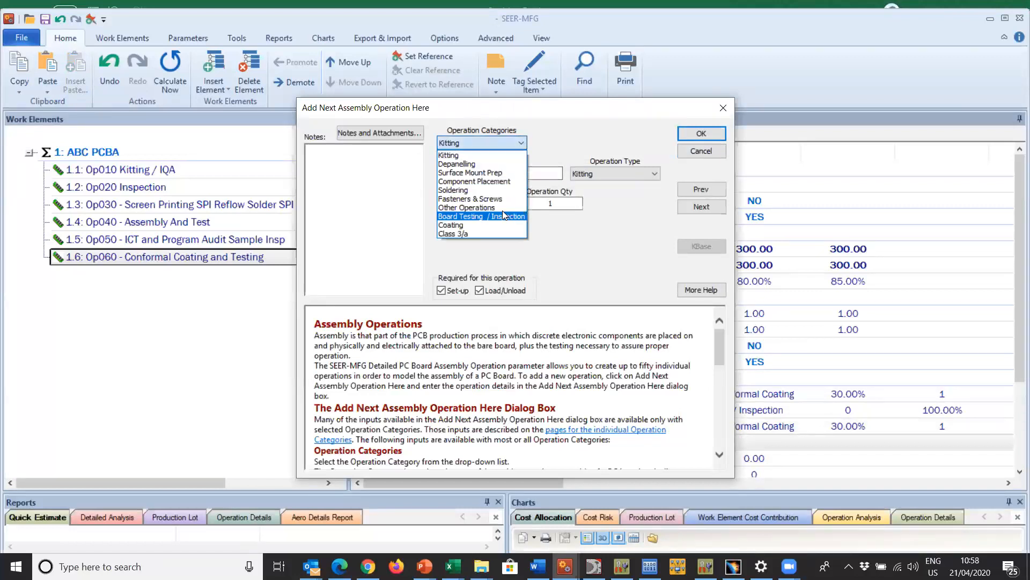
{"action": "left_click", "coordinate": [503, 213]}
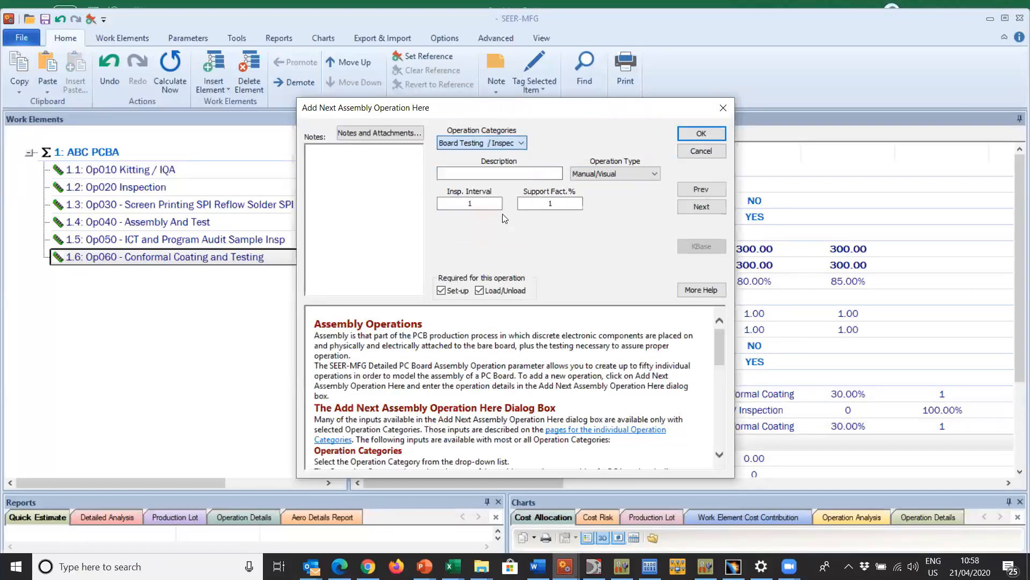
{"action": "left_click", "coordinate": [611, 175]}
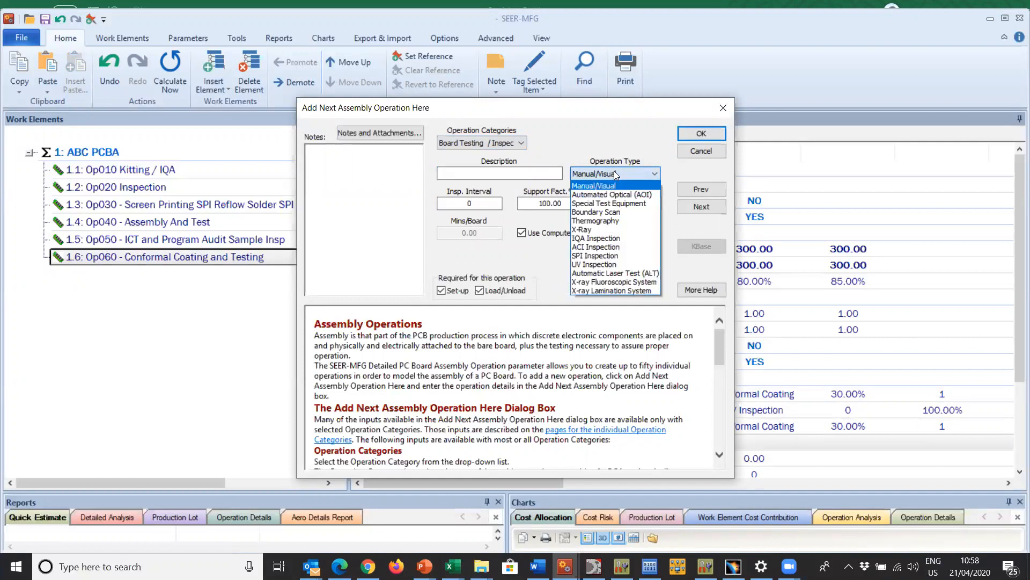
{"action": "left_click", "coordinate": [605, 264]}
{"action": "left_click", "coordinate": [452, 171]}
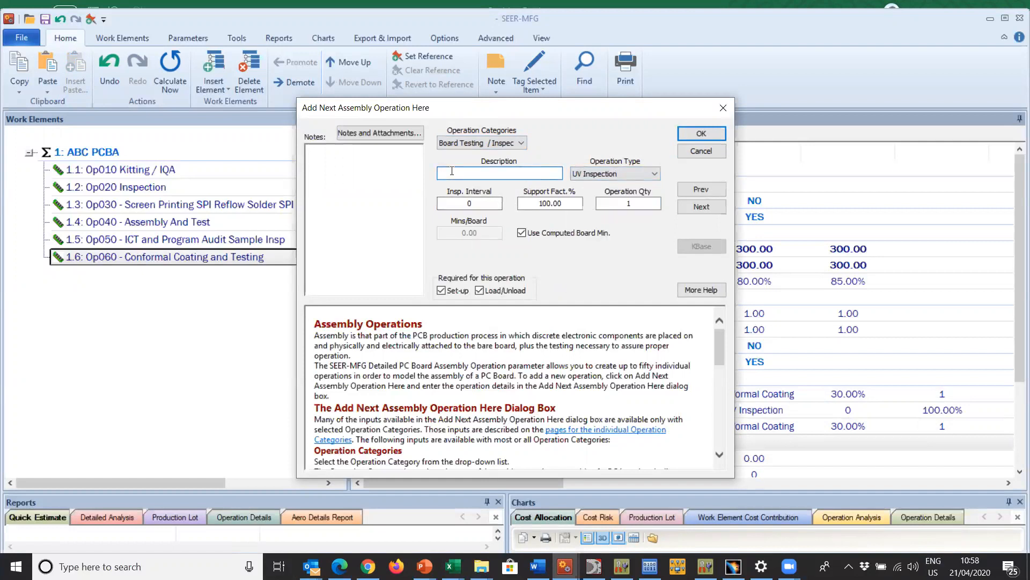
{"action": "type", "text": "UV Vis"}
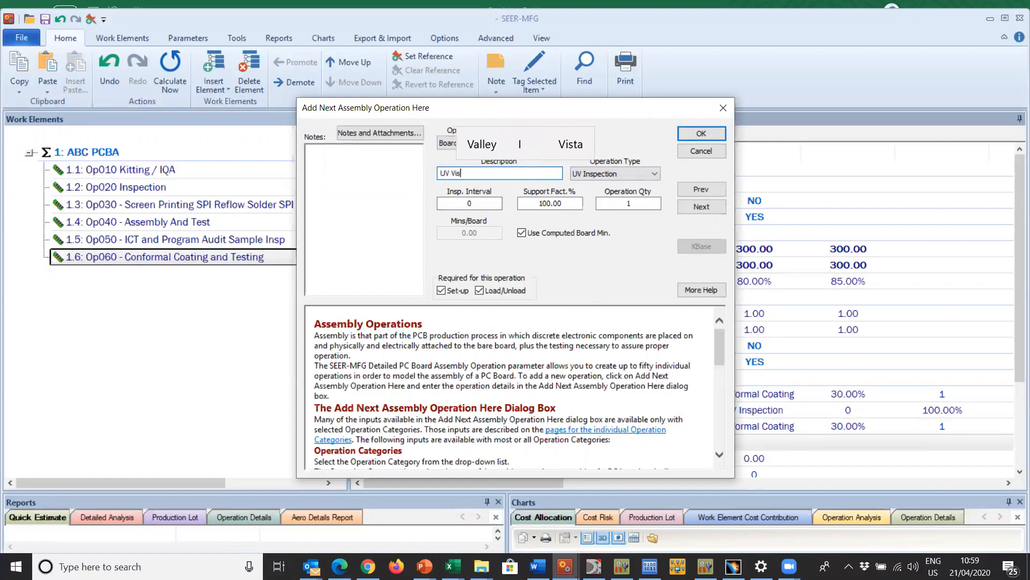
{"action": "type", "text": "ual Insp"}
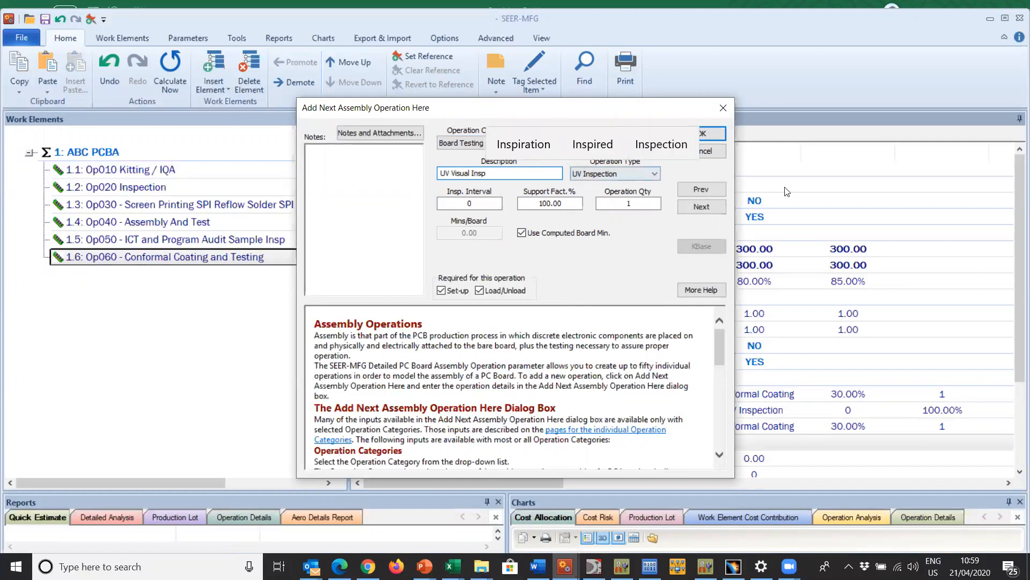
{"action": "left_click", "coordinate": [723, 134]}
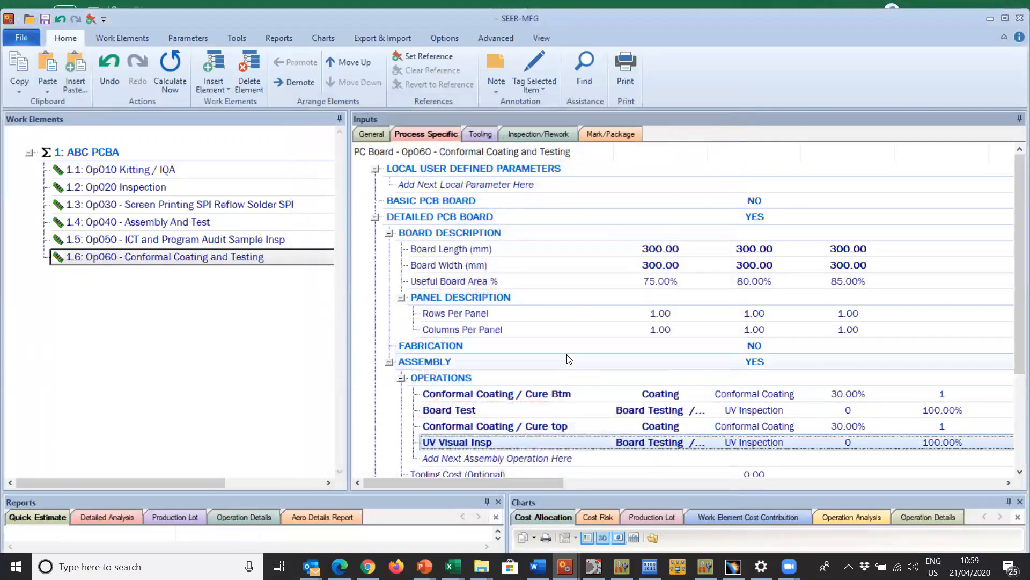
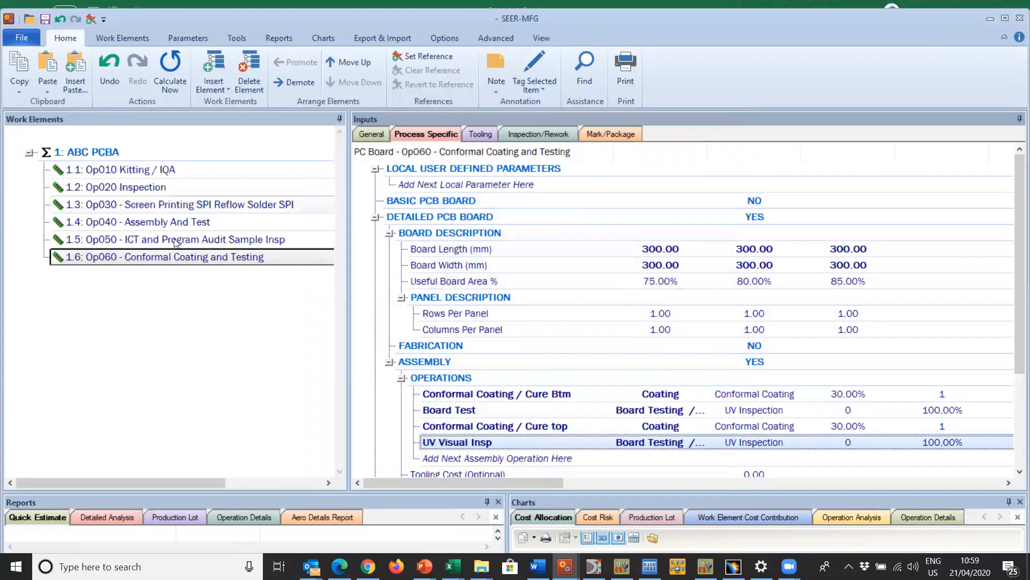
Copy the Op060 work element and insert the copy below it
{"action": "right_click", "coordinate": [180, 253]}
{"action": "left_click", "coordinate": [244, 231]}
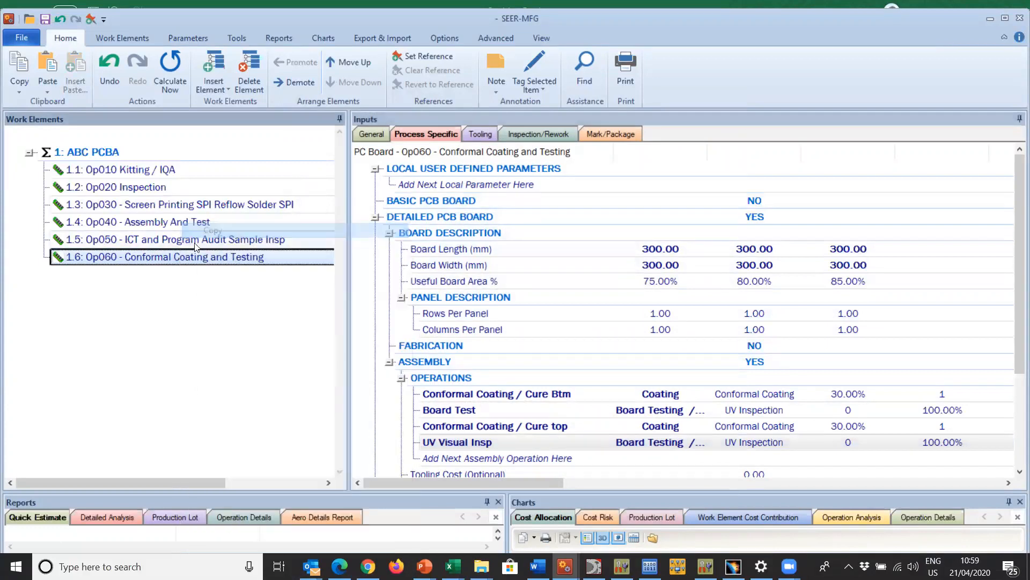
{"action": "right_click", "coordinate": [185, 255]}
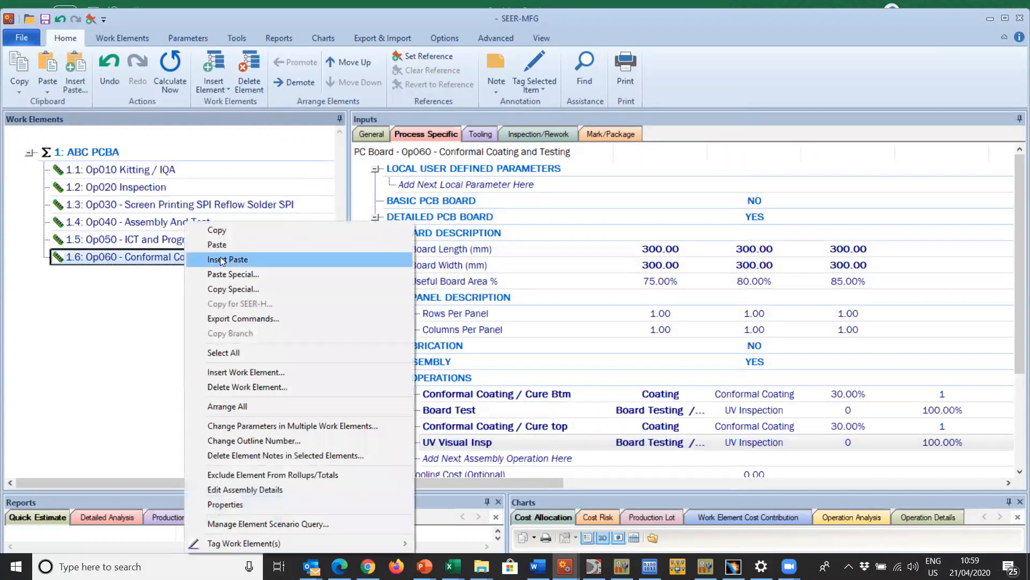
{"action": "left_click", "coordinate": [222, 260]}
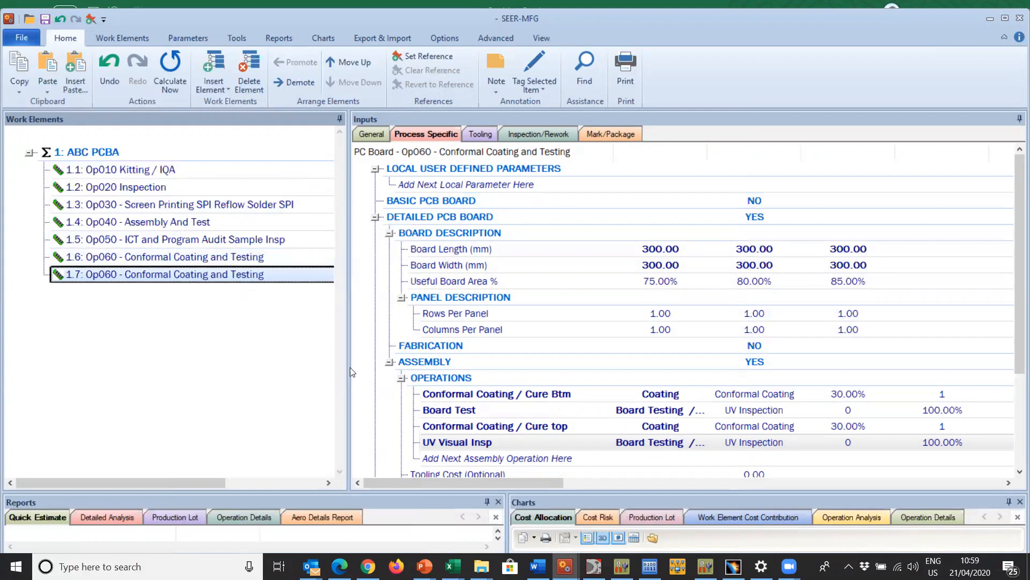
Delete all four assembly operations from the copied work element 1.7
{"action": "left_click", "coordinate": [457, 394]}
{"action": "key", "text": "Delete"}
{"action": "key", "text": "Delete"}
{"action": "key", "text": "Delete"}
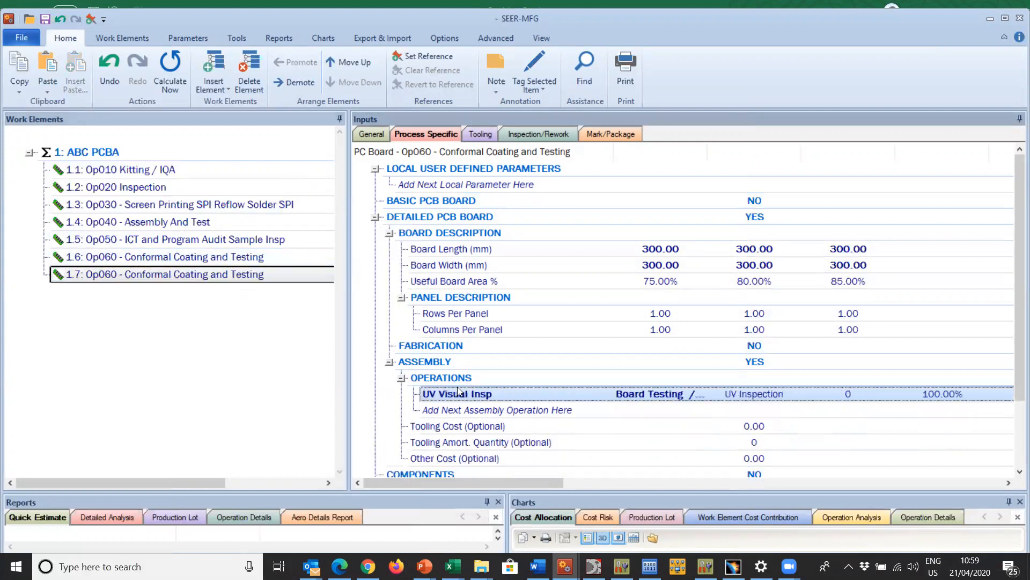
{"action": "key", "text": "Delete"}
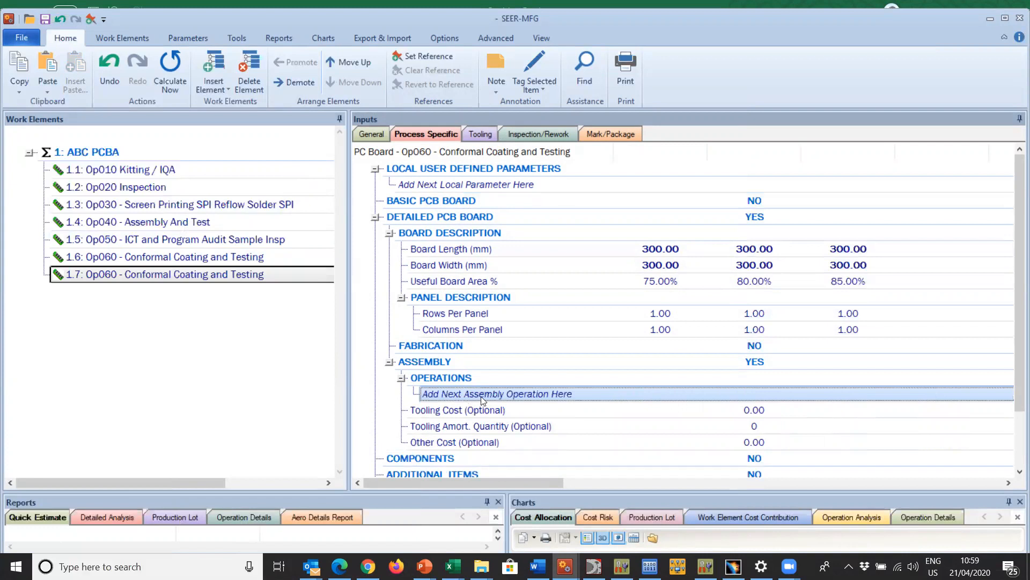
Add the assembly operation "Depaneling" to work element 1.7 with category Depanelling, keeping the Milling type and default values
{"action": "double_click", "coordinate": [498, 392]}
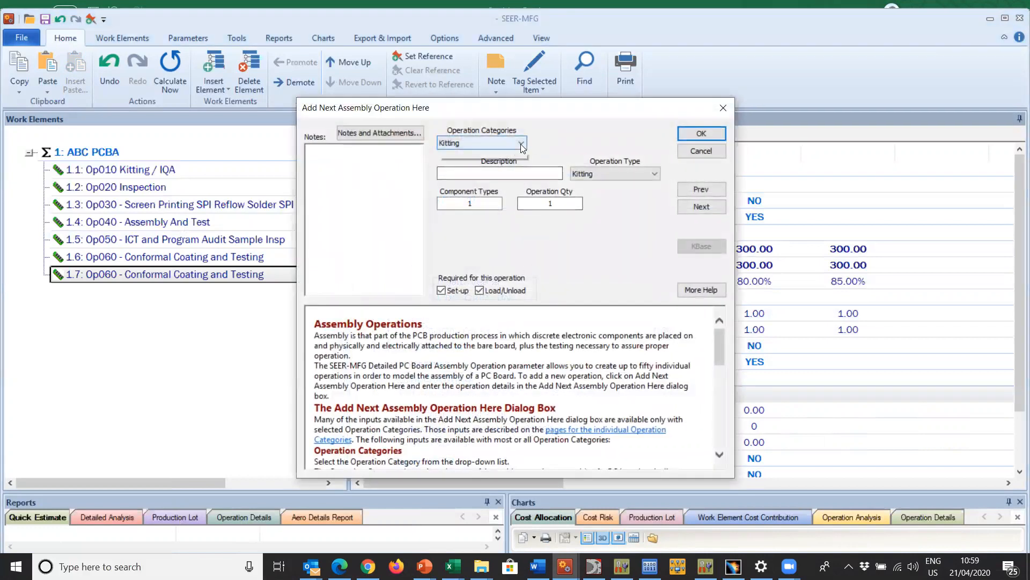
{"action": "left_click", "coordinate": [520, 144]}
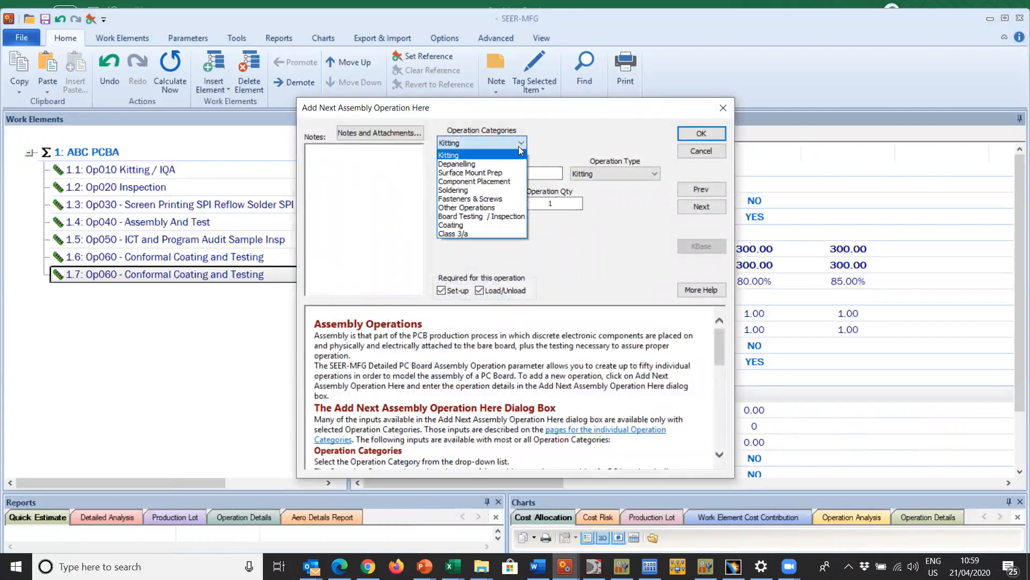
{"action": "left_click", "coordinate": [488, 163]}
{"action": "left_click", "coordinate": [489, 171]}
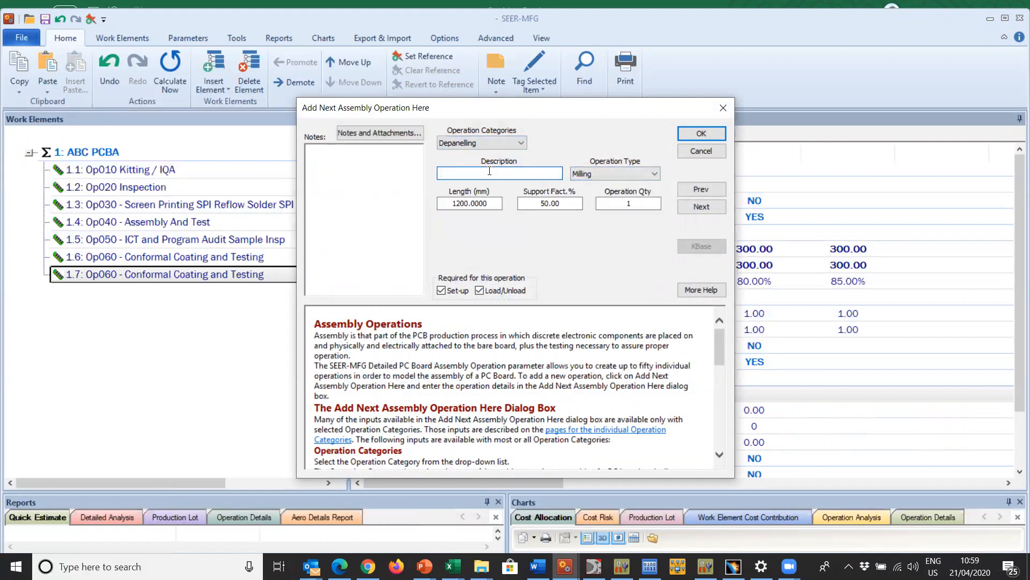
{"action": "type", "text": "Depan"}
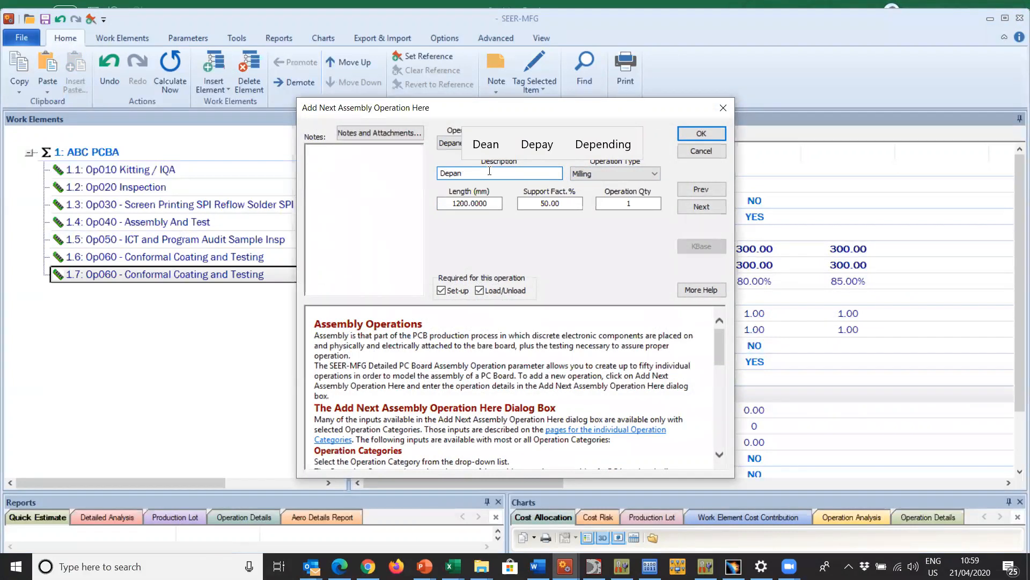
{"action": "type", "text": "e"}
{"action": "type", "text": "el"}
{"action": "key", "text": "BackSpace"}
{"action": "key", "text": "BackSpace"}
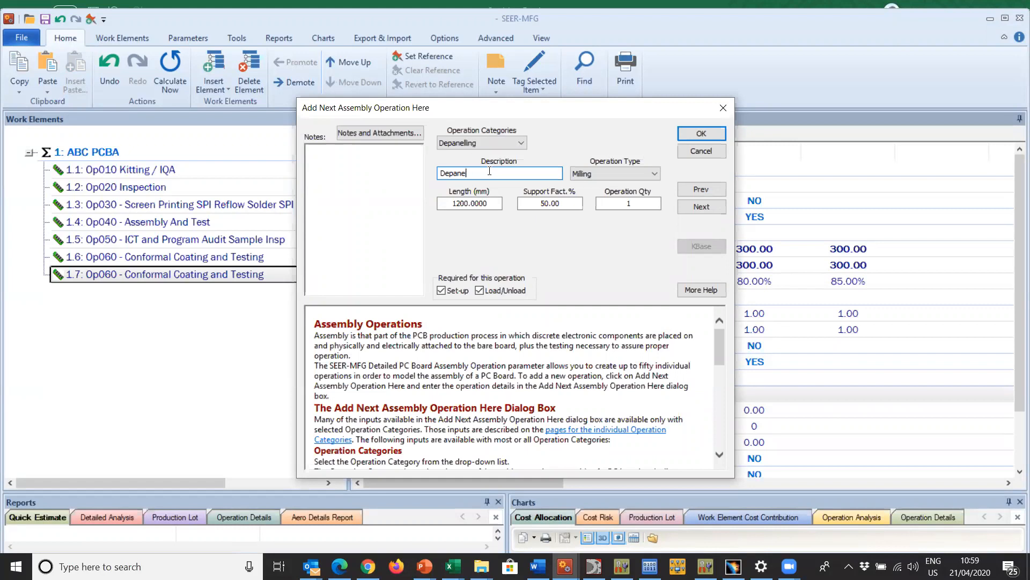
{"action": "type", "text": "anel"}
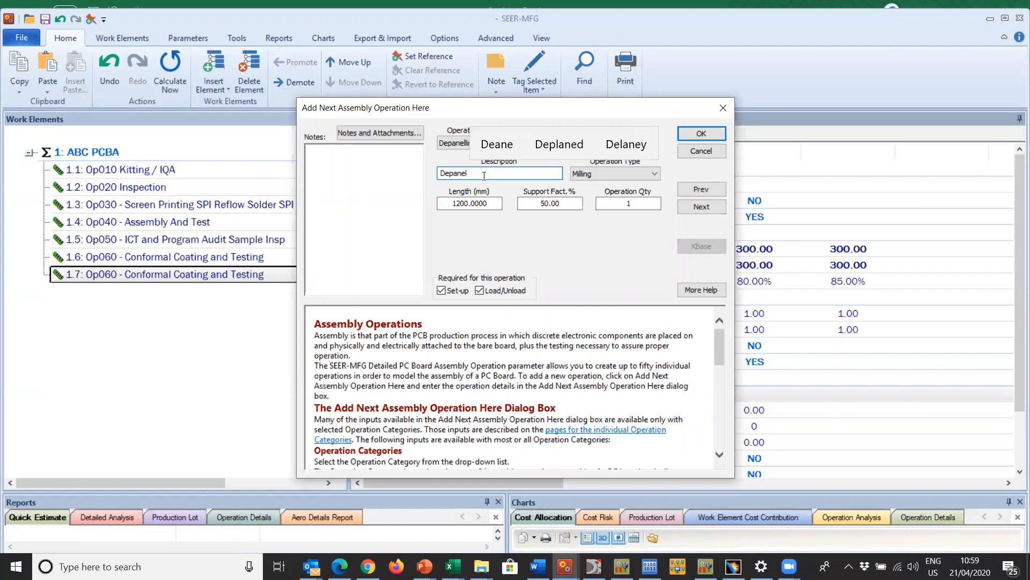
{"action": "type", "text": "imng"}
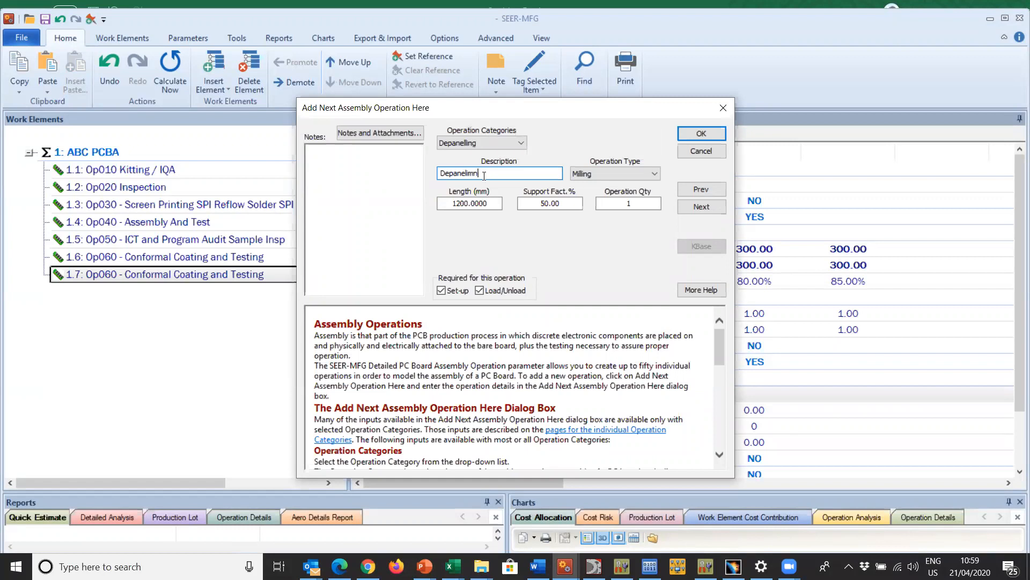
{"action": "key", "text": "BackSpace"}
{"action": "key", "text": "BackSpace"}
{"action": "key", "text": "BackSpace"}
{"action": "type", "text": "n"}
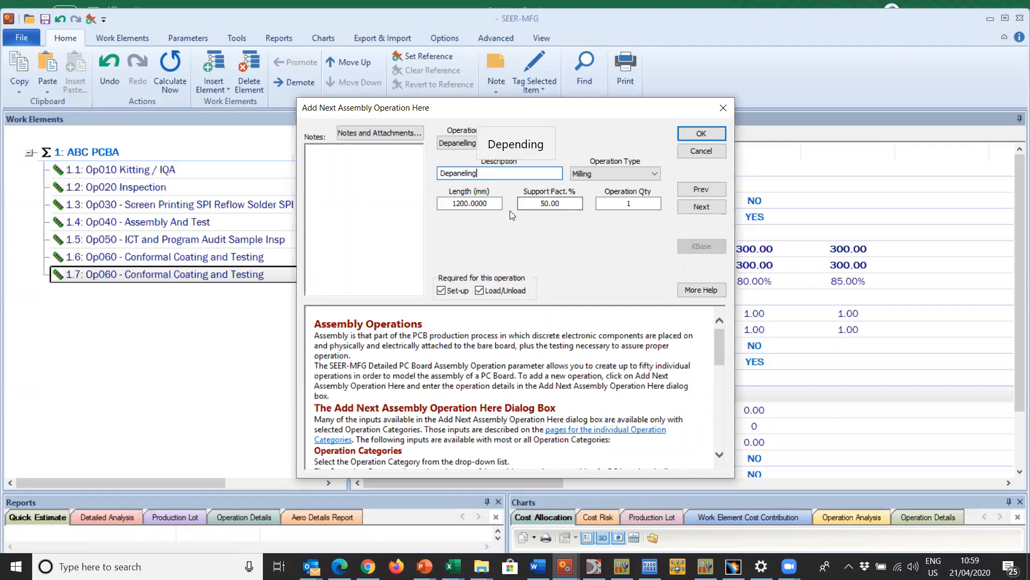
{"action": "left_click", "coordinate": [706, 133]}
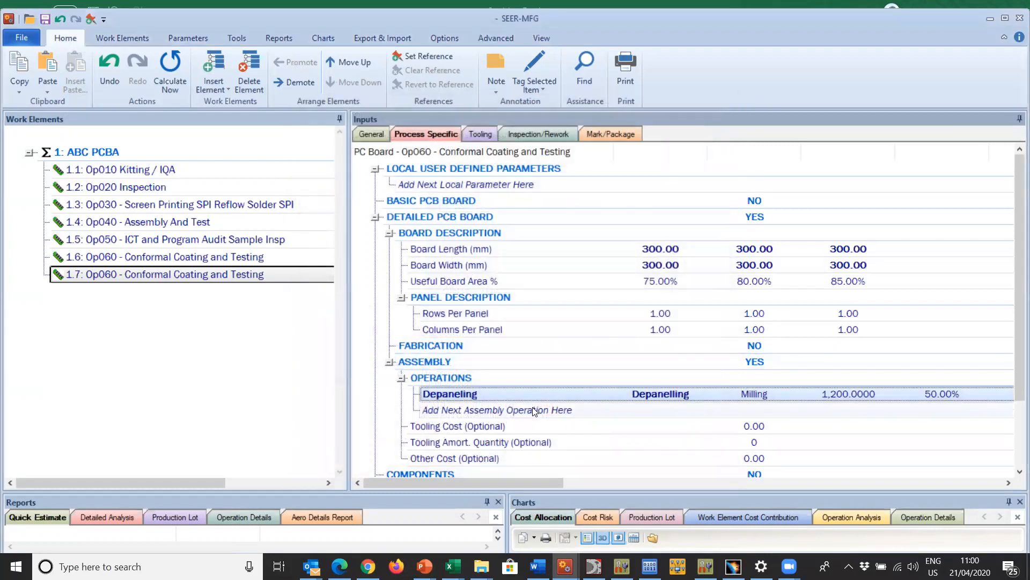
Add the assembly operation "Final Inspection" to work element 1.7 with category Board Testing / Inspection and type Manual/Visual
{"action": "double_click", "coordinate": [532, 409]}
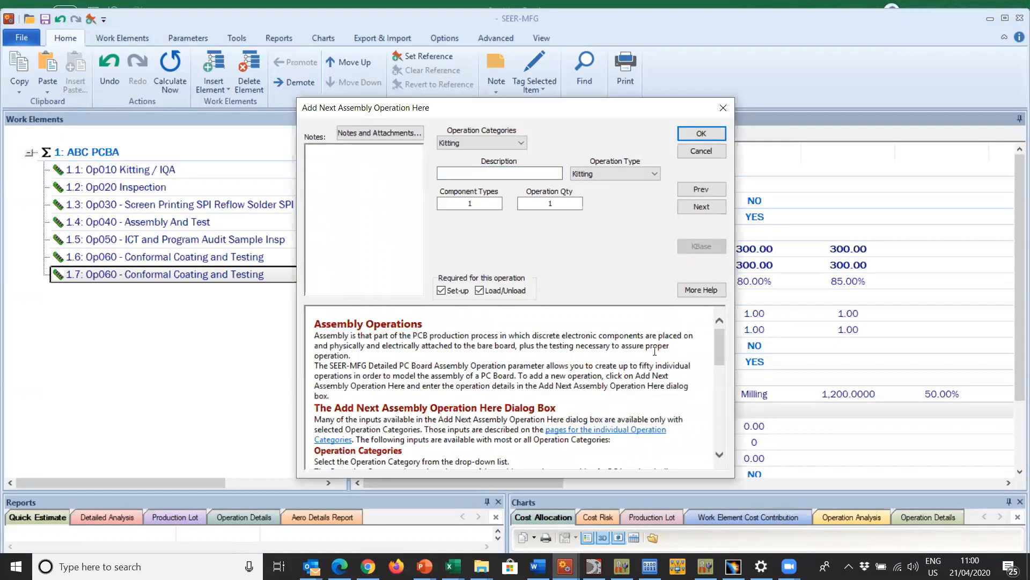
{"action": "left_click", "coordinate": [523, 144]}
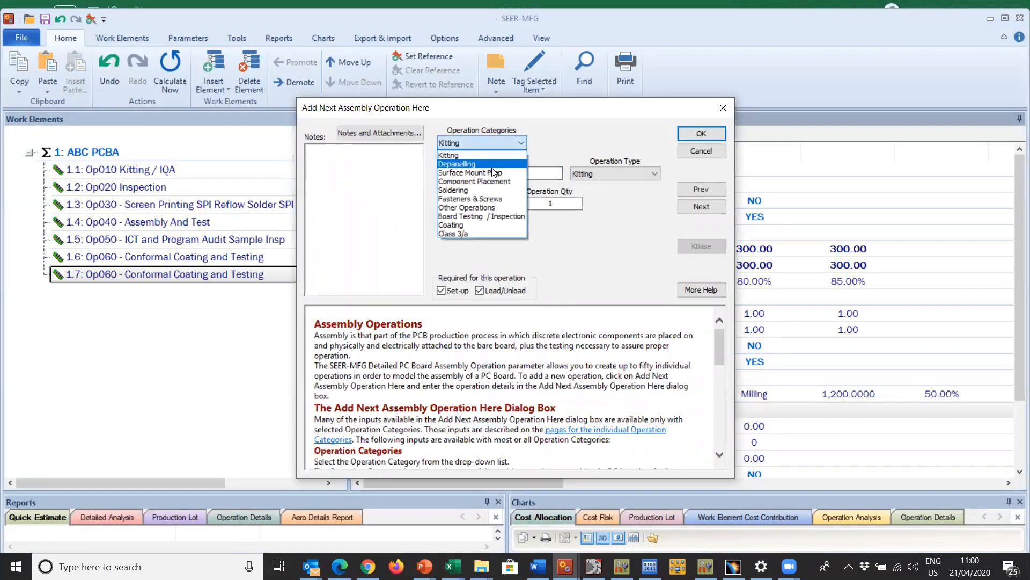
{"action": "left_click", "coordinate": [499, 217]}
{"action": "left_click", "coordinate": [515, 174]}
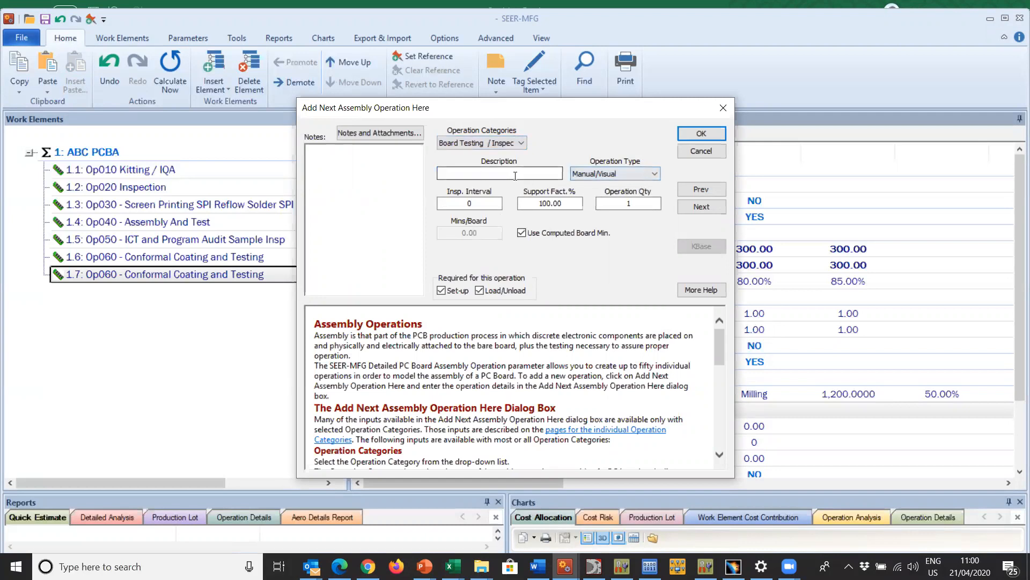
{"action": "type", "text": "Final Insp"}
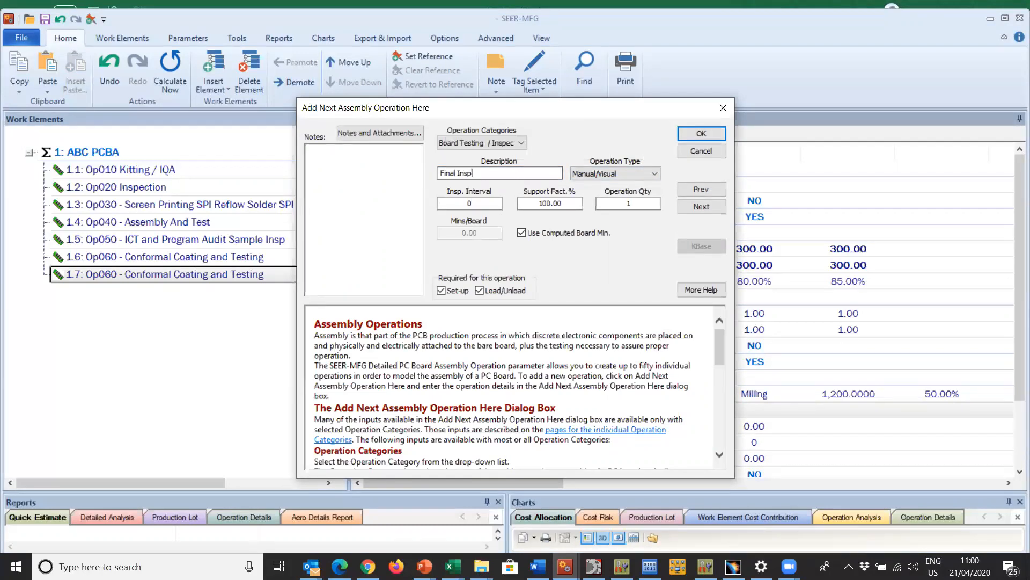
{"action": "type", "text": "ection"}
{"action": "left_click", "coordinate": [705, 132]}
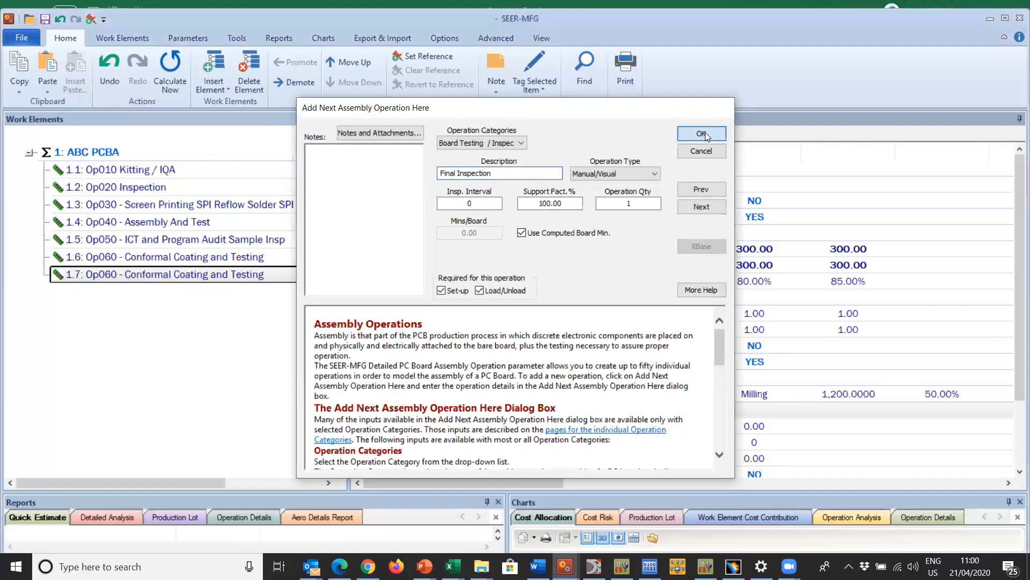
Add the assembly operation "Pre-Ship Audit" to work element 1.7 with category Board Testing / Inspection and type Manual/Visual
{"action": "left_click", "coordinate": [489, 424]}
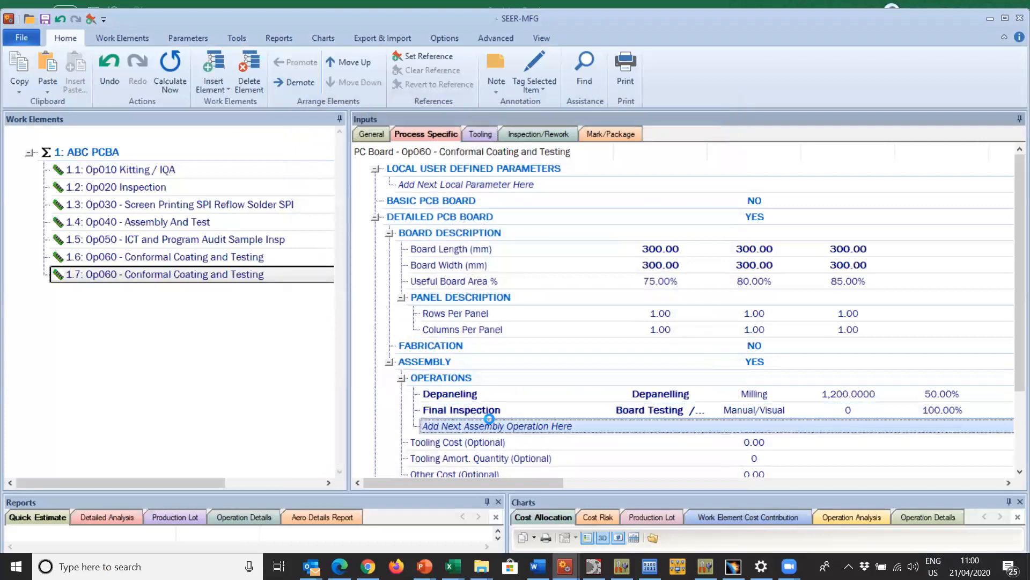
{"action": "double_click", "coordinate": [490, 421]}
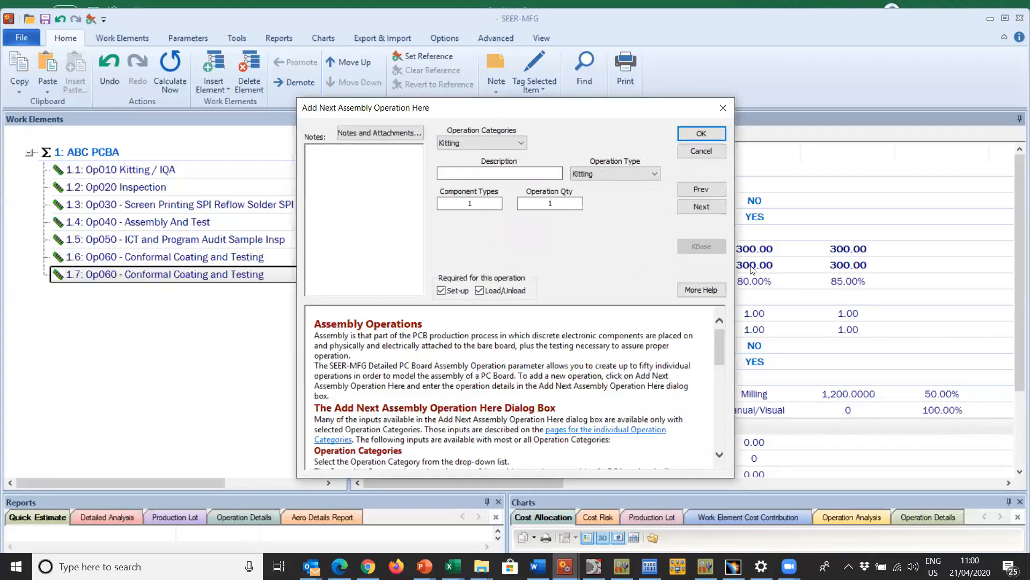
{"action": "left_click", "coordinate": [509, 140]}
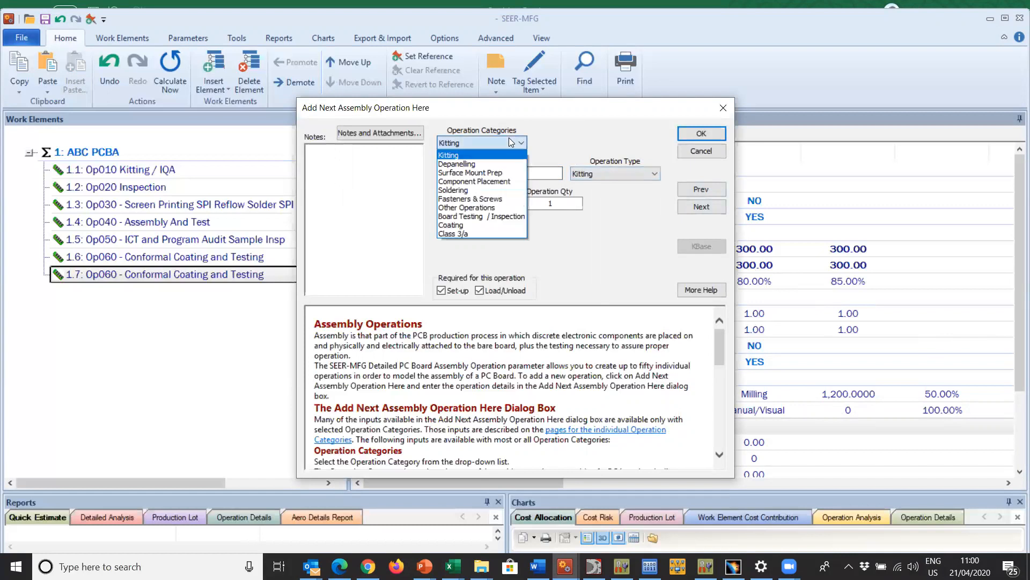
{"action": "left_click", "coordinate": [499, 215]}
{"action": "left_click", "coordinate": [483, 173]}
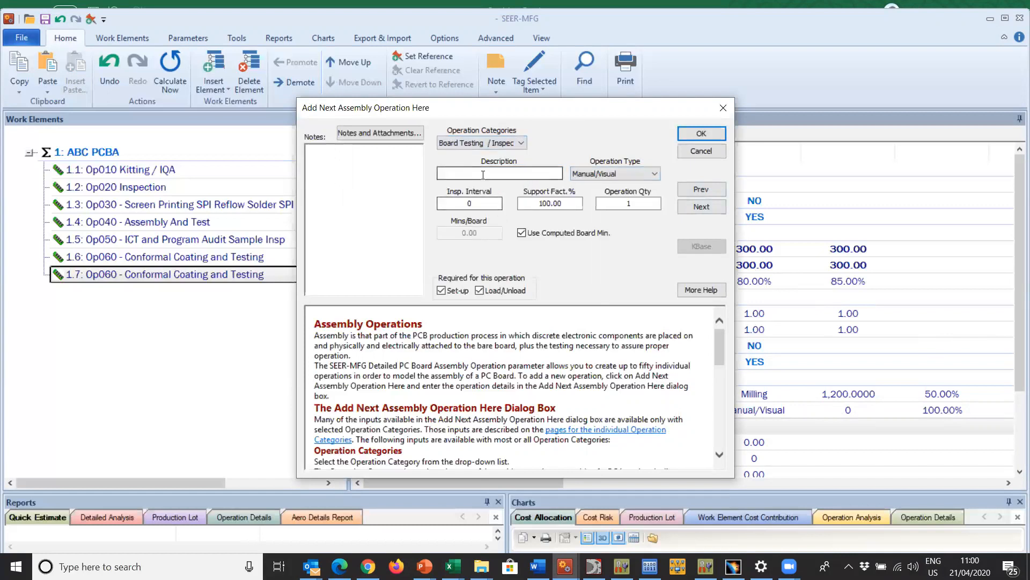
{"action": "type", "text": "Pr"}
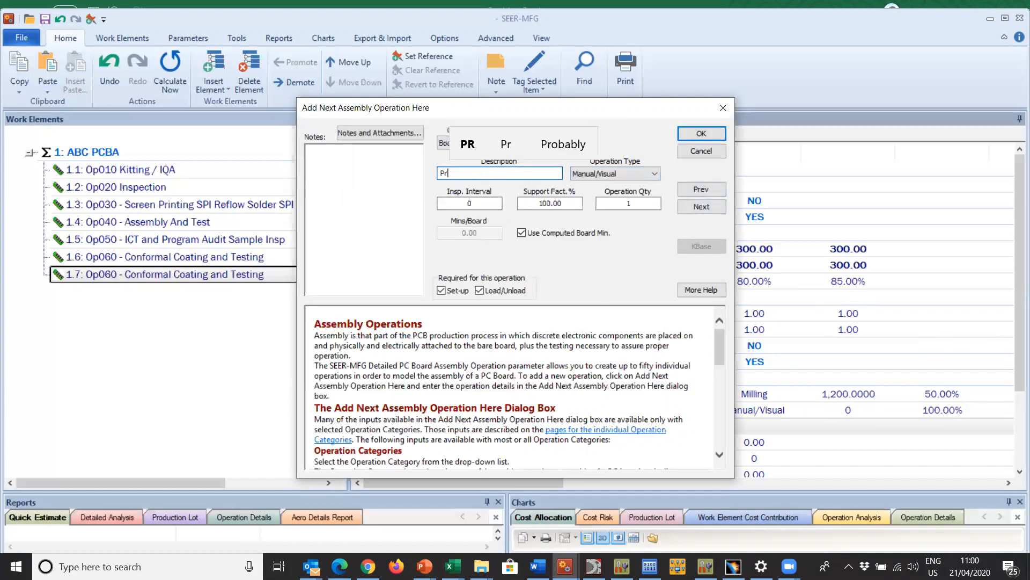
{"action": "type", "text": "e-Sh"}
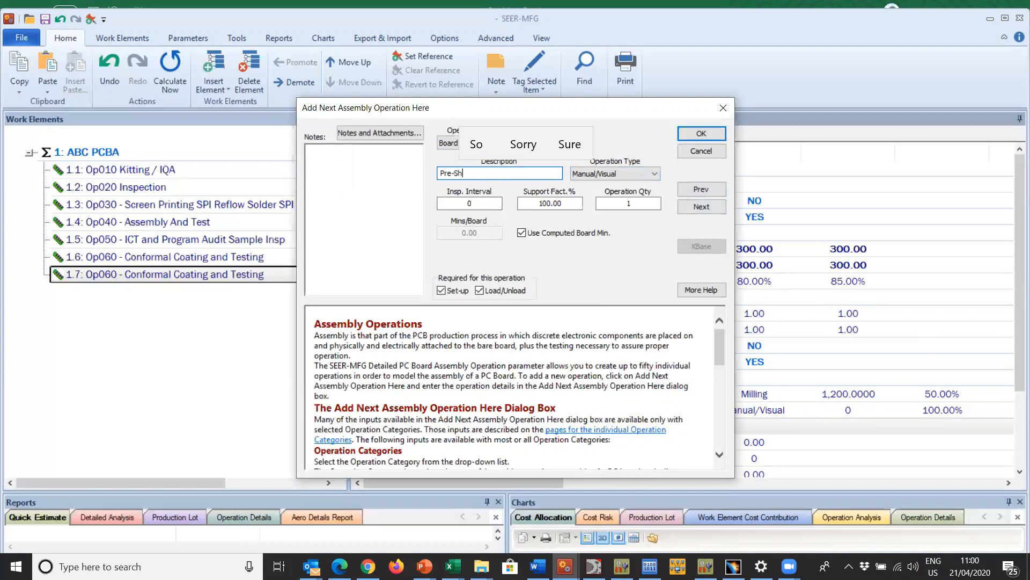
{"action": "type", "text": "ip Audit"}
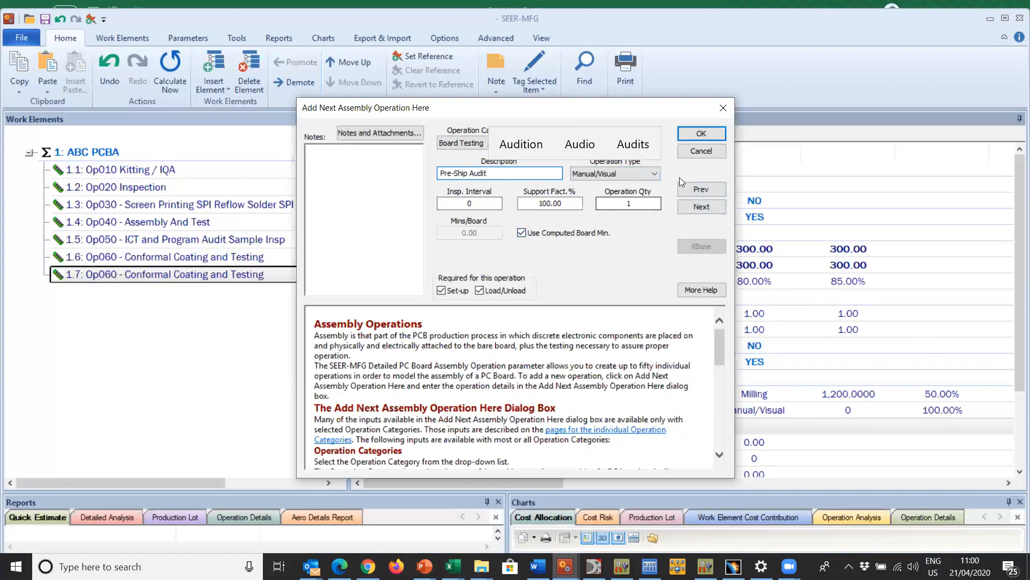
{"action": "left_click", "coordinate": [713, 136]}
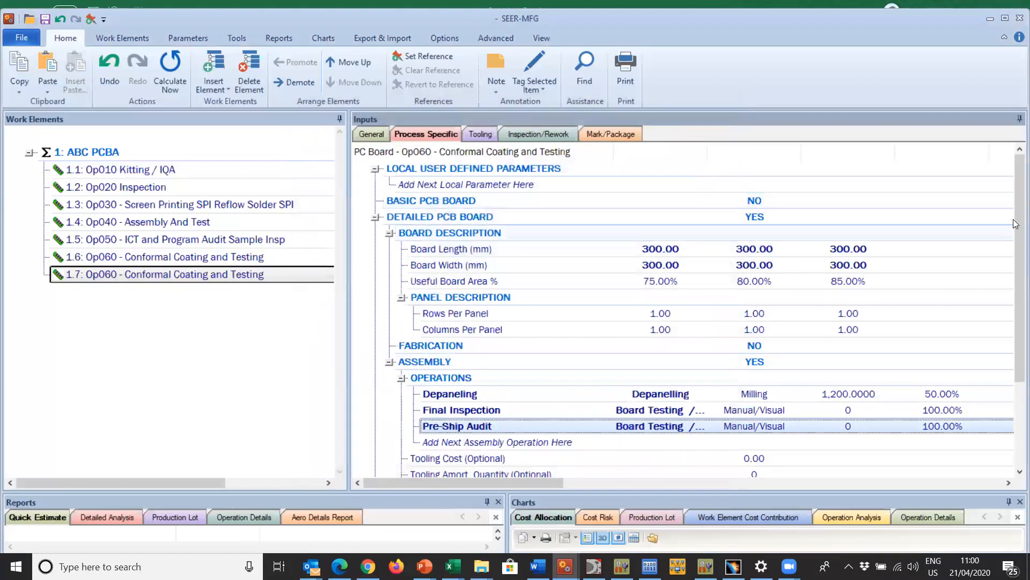
Set Additional Items to YES for work element 1.7
{"action": "scroll", "coordinate": [1015, 317], "scroll_direction": "down", "scroll_amount": 3}
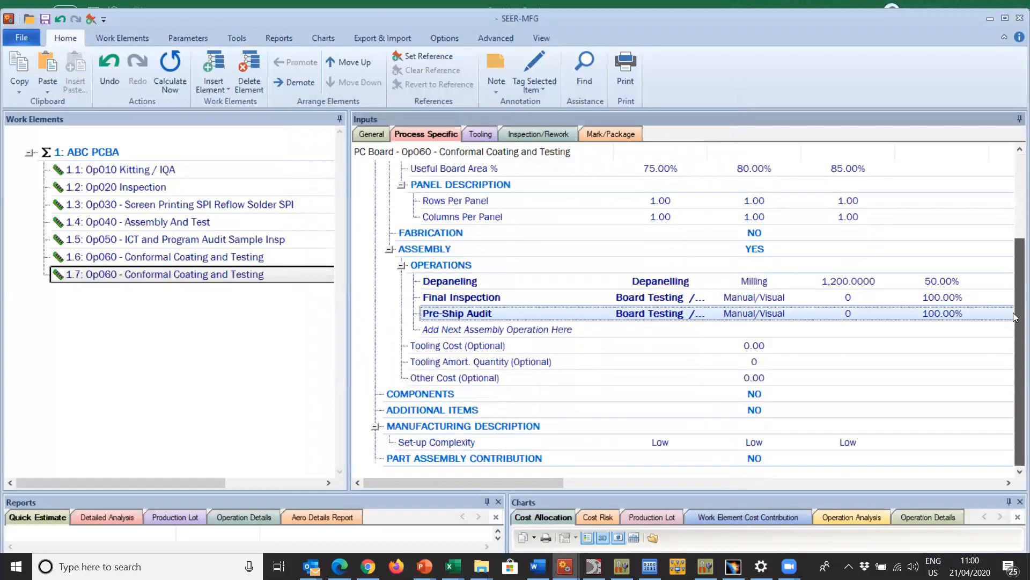
{"action": "left_click", "coordinate": [615, 409]}
{"action": "type", "text": "y"}
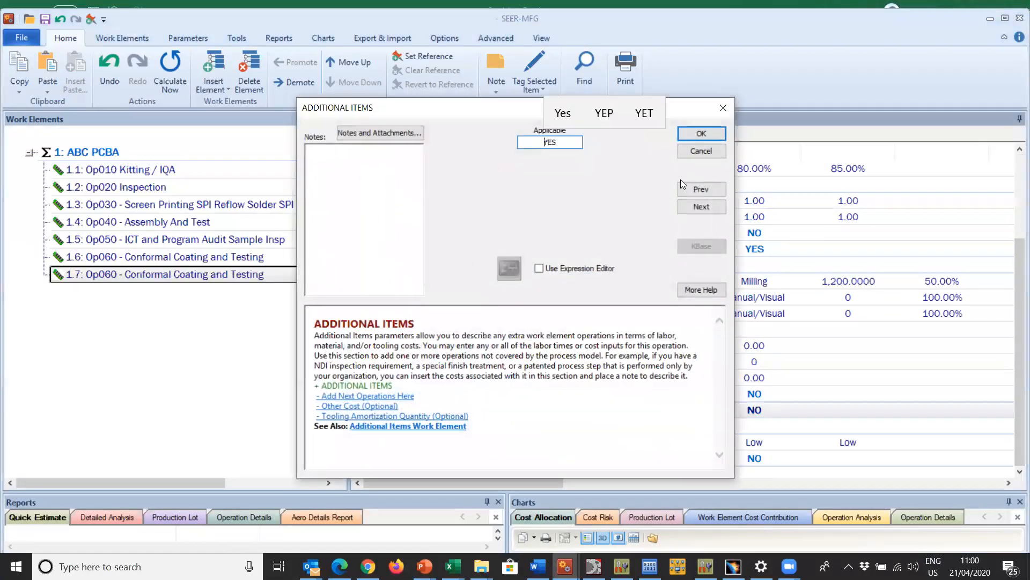
{"action": "left_click", "coordinate": [701, 133]}
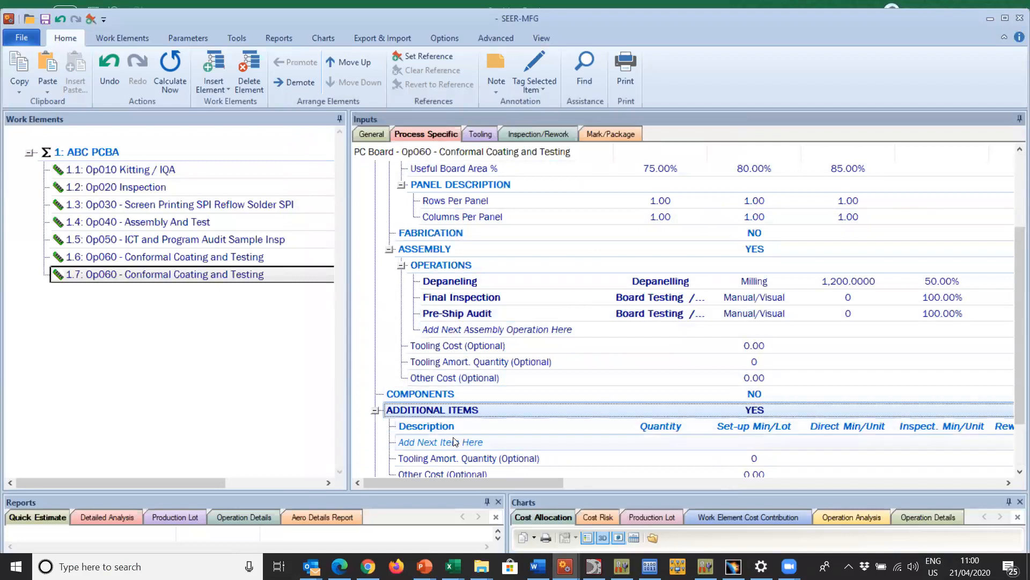
Add an additional item "shipping" to work element 1.7 with quantity 1 and a purchase cost of 0.50 per unit
{"action": "left_click", "coordinate": [424, 440]}
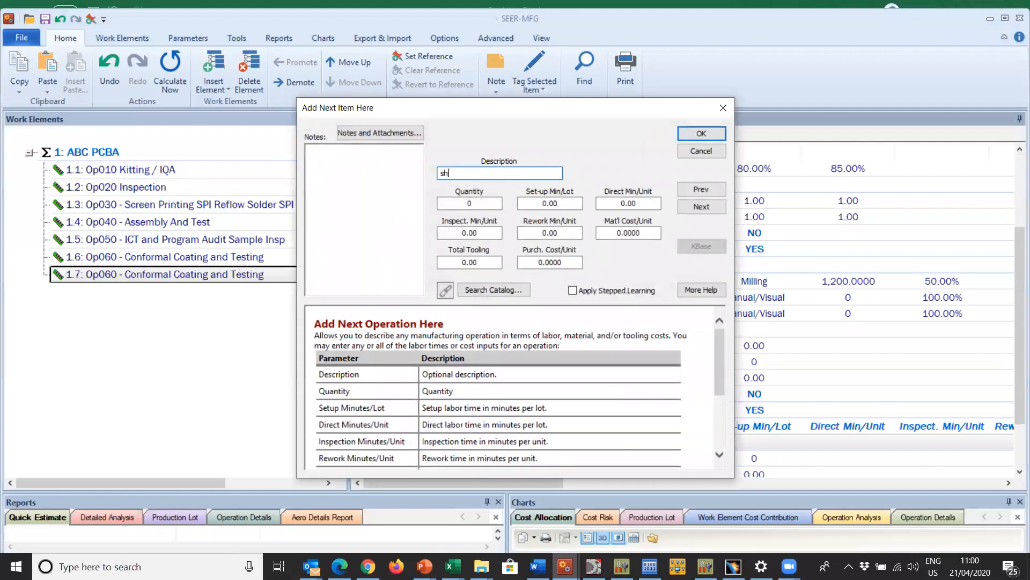
{"action": "type", "text": "shipping"}
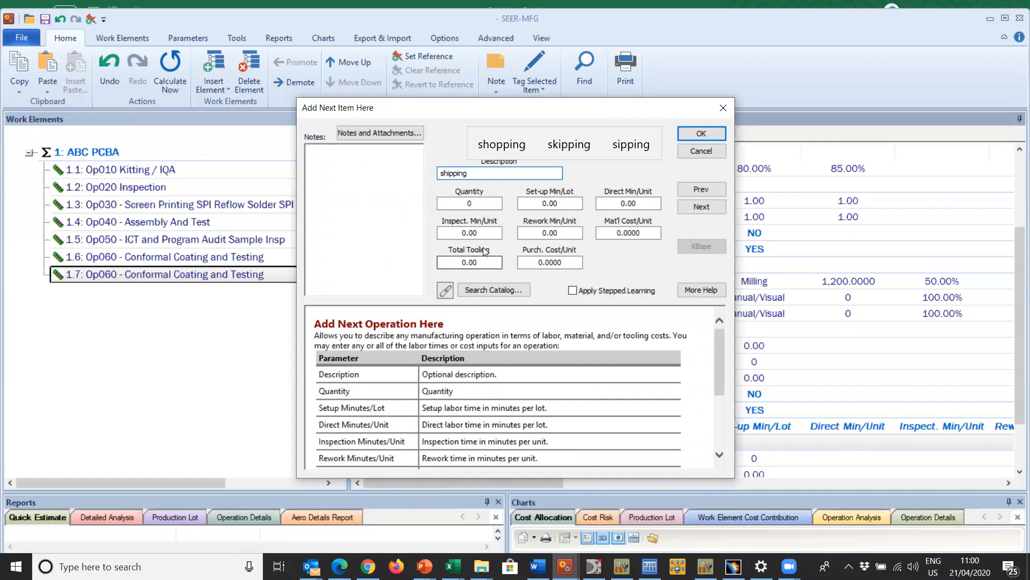
{"action": "left_click", "coordinate": [450, 203]}
{"action": "type", "text": "1"}
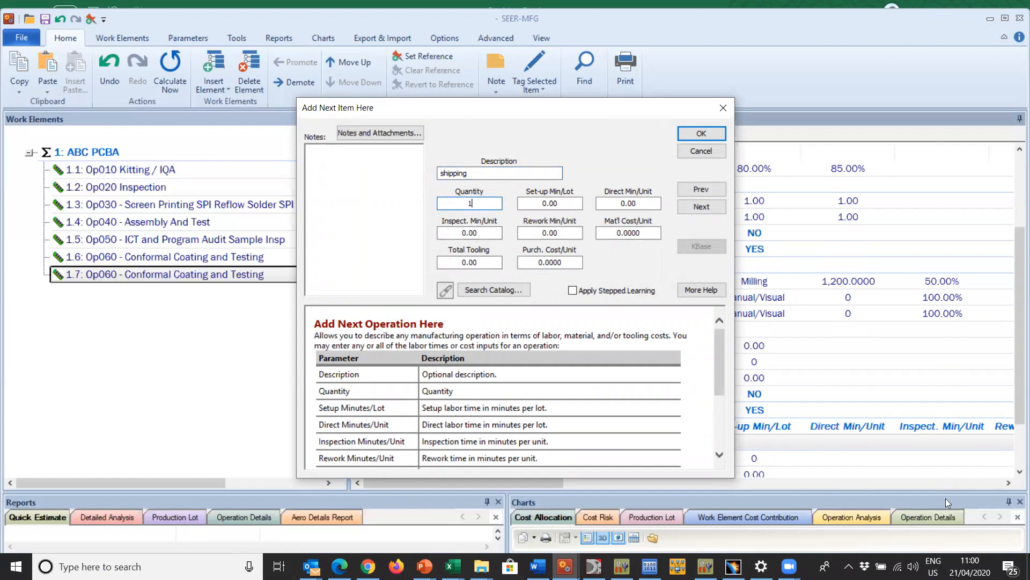
{"action": "left_click", "coordinate": [614, 234]}
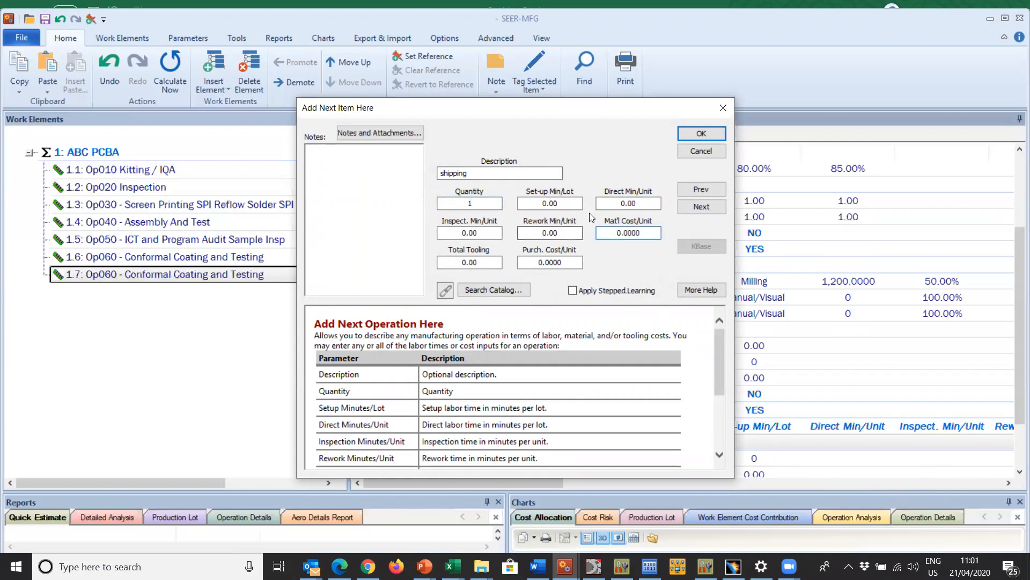
{"action": "left_click_drag", "start_coordinate": [538, 262], "coordinate": [706, 242]}
{"action": "type", "text": "0.50"}
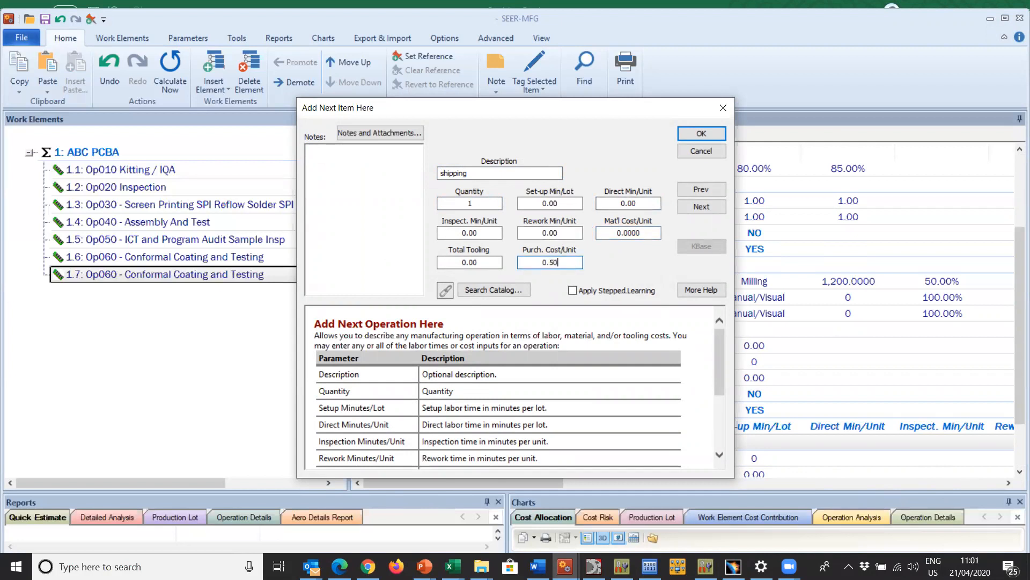
{"action": "left_click", "coordinate": [701, 133]}
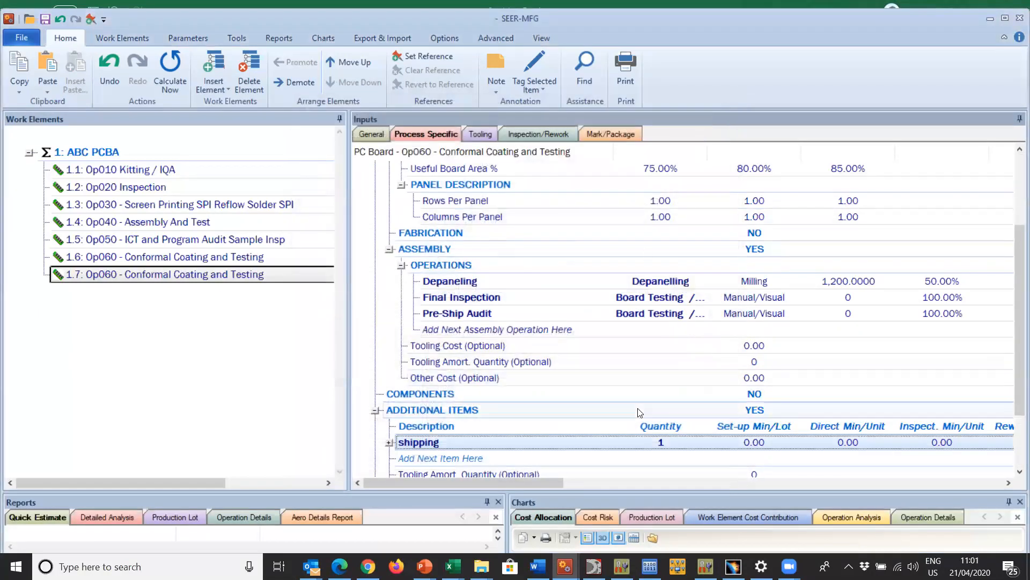
{"action": "left_click", "coordinate": [144, 171]}
{"action": "left_click", "coordinate": [166, 272]}
{"action": "left_click", "coordinate": [138, 165]}
{"action": "left_click", "coordinate": [177, 274]}
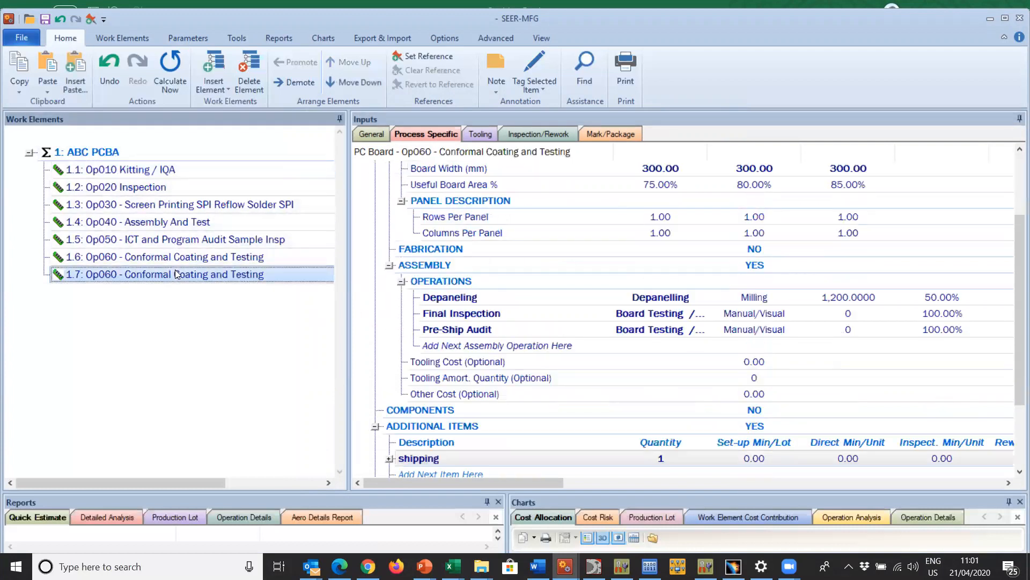
Set Basic PCB Board and its Board Fabrication section to YES for work element Op010 Kitting / IQA
{"action": "left_click", "coordinate": [122, 169]}
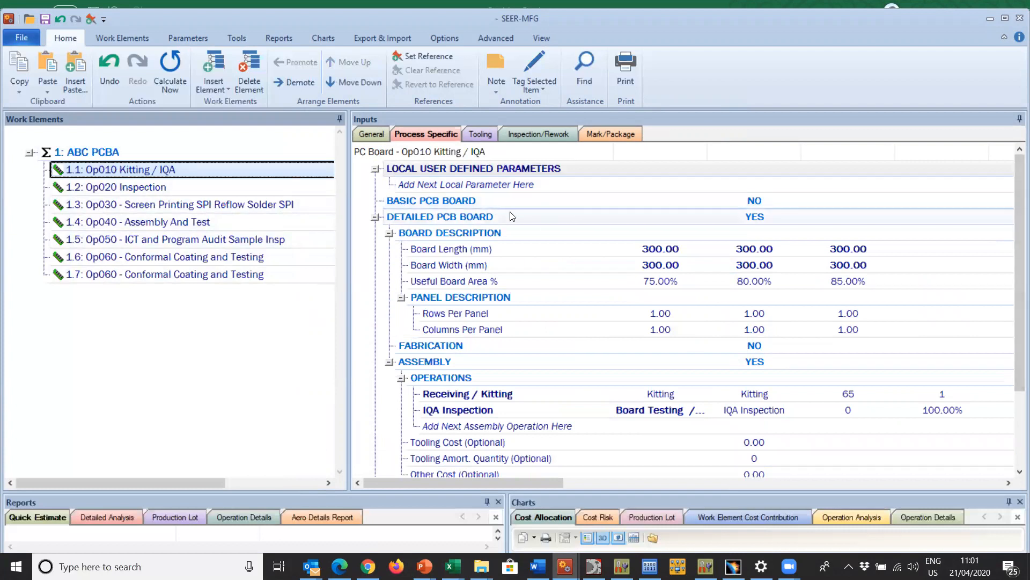
{"action": "double_click", "coordinate": [500, 198]}
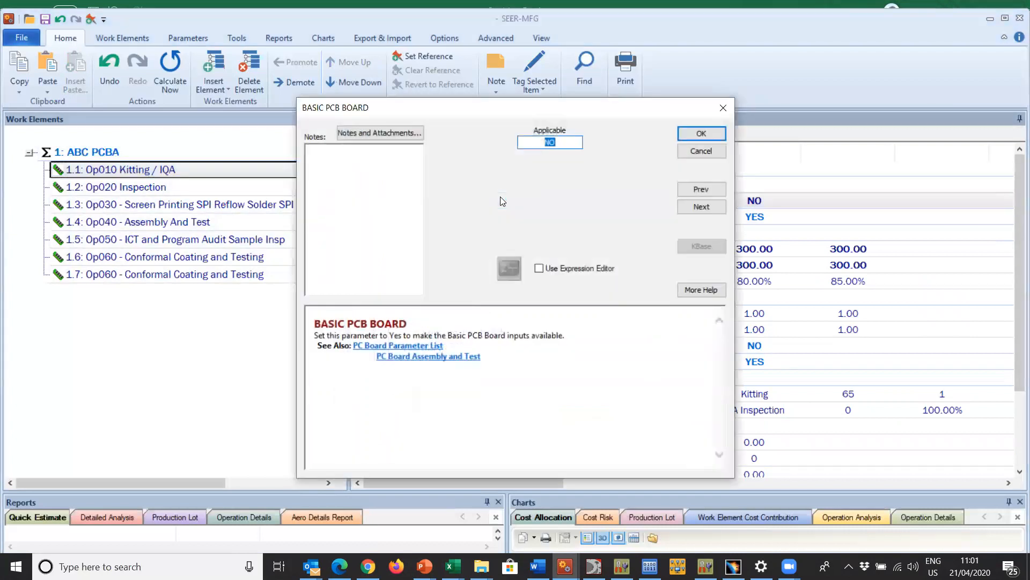
{"action": "type", "text": "y"}
{"action": "left_click", "coordinate": [710, 134]}
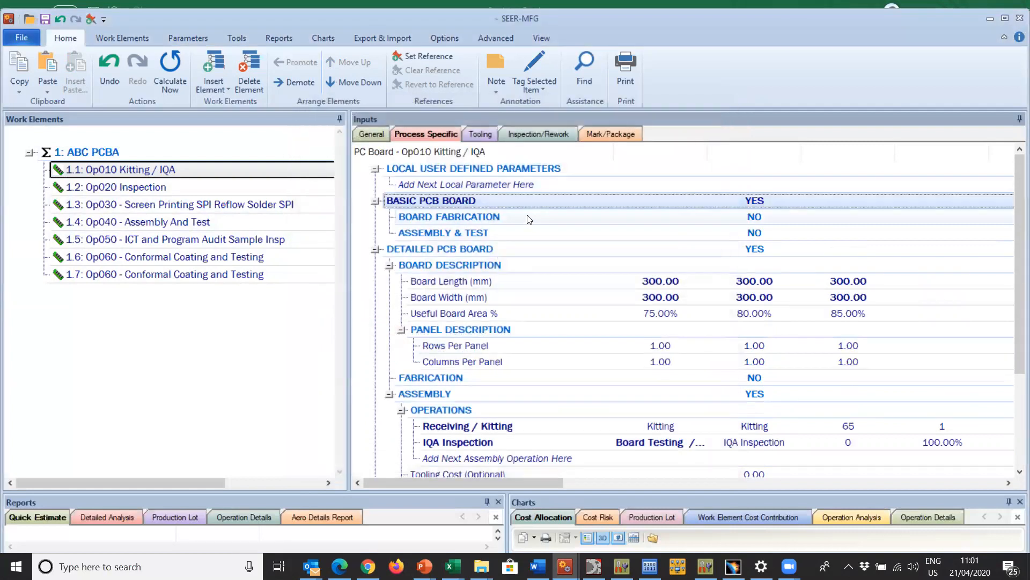
{"action": "double_click", "coordinate": [527, 216]}
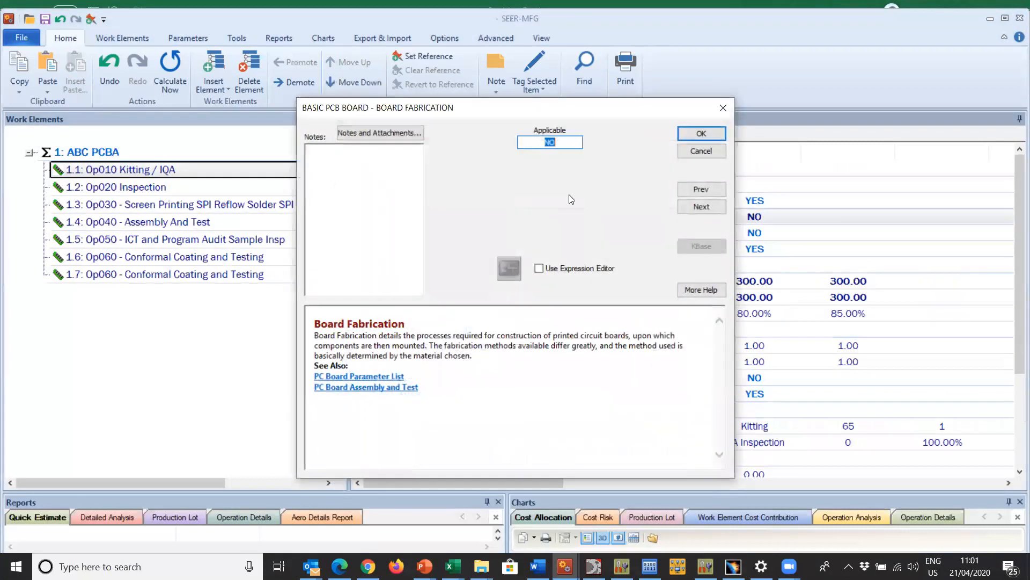
{"action": "type", "text": "y"}
{"action": "left_click", "coordinate": [700, 132]}
Set the Board Fabrication board length and board width to 300 mm for the least, likely and most values
{"action": "double_click", "coordinate": [498, 232]}
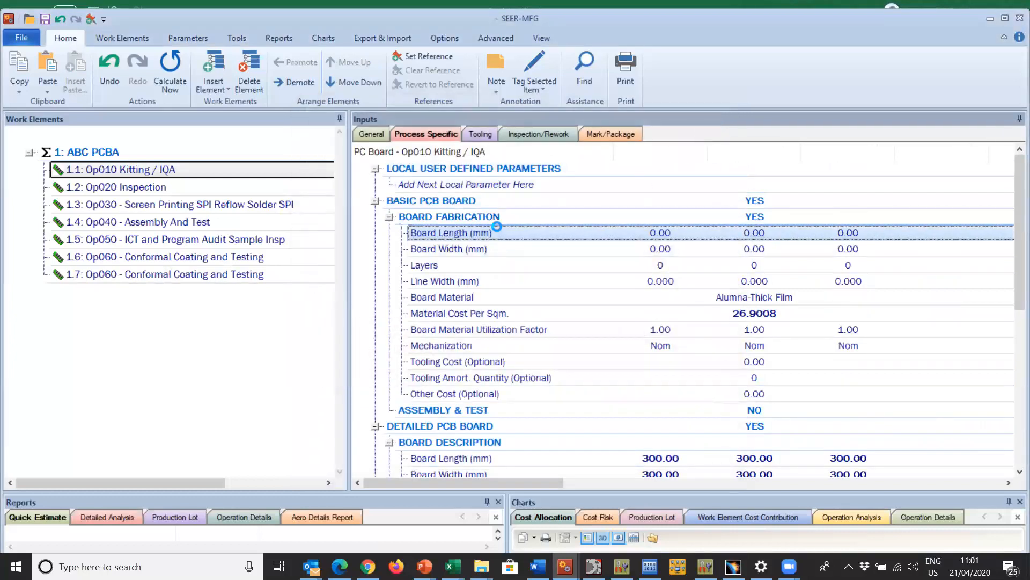
{"action": "type", "text": "300"}
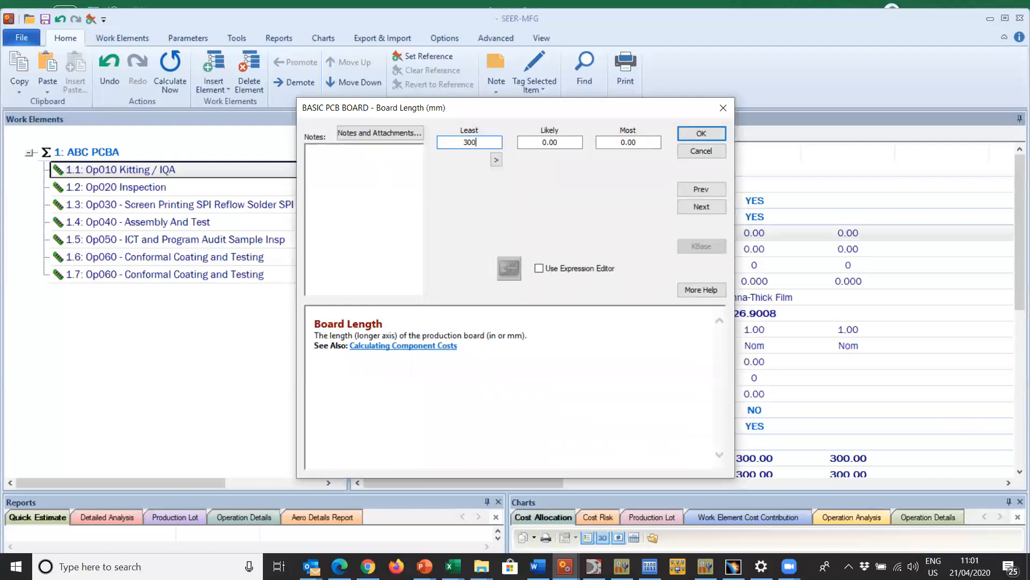
{"action": "left_click", "coordinate": [496, 160]}
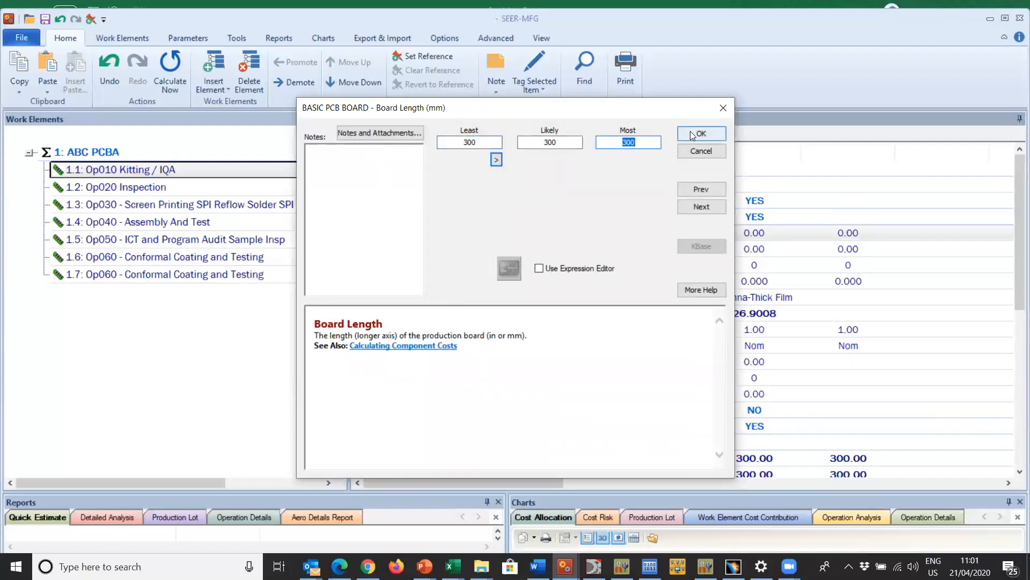
{"action": "left_click", "coordinate": [701, 133]}
{"action": "double_click", "coordinate": [584, 244]}
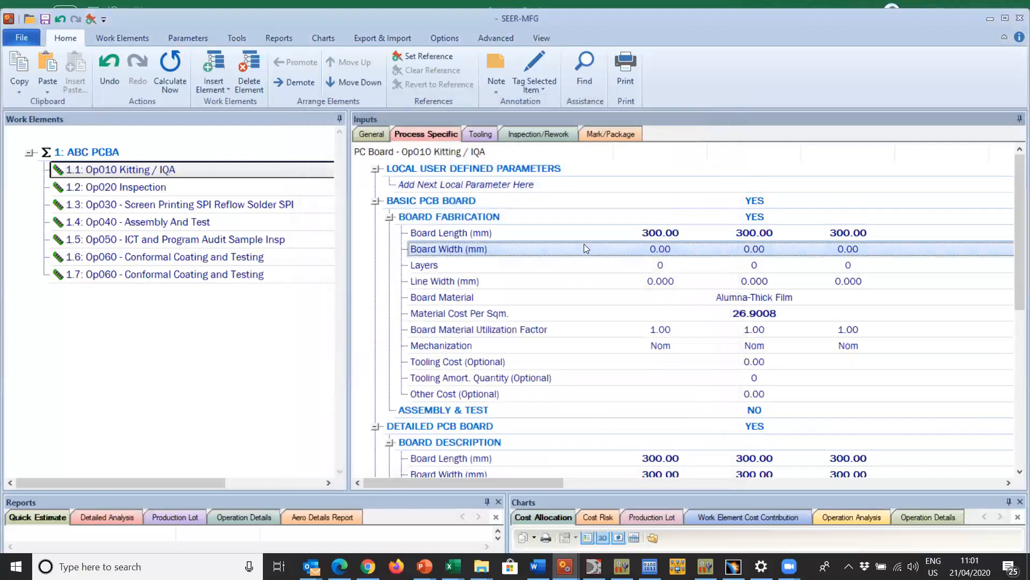
{"action": "type", "text": "300"}
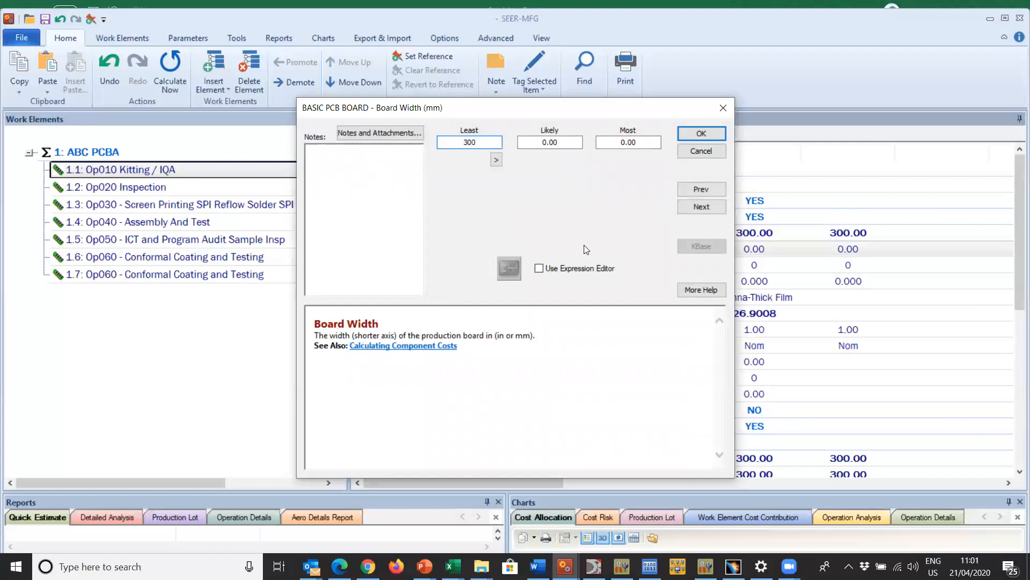
{"action": "left_click", "coordinate": [496, 160]}
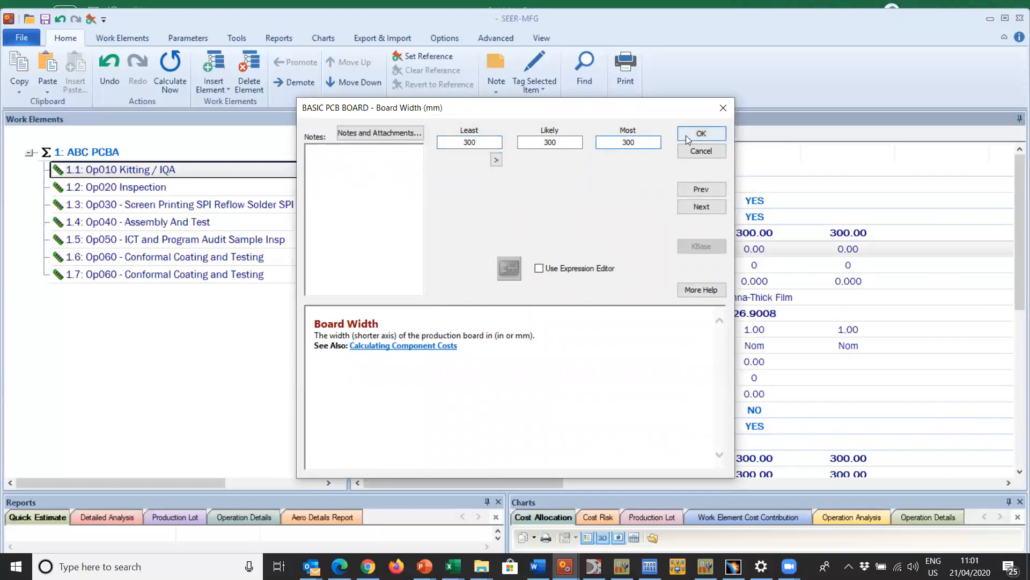
{"action": "left_click", "coordinate": [686, 135]}
Set the number of layers under Board Fabrication to 4 for the least, likely and most values
{"action": "left_click", "coordinate": [505, 265]}
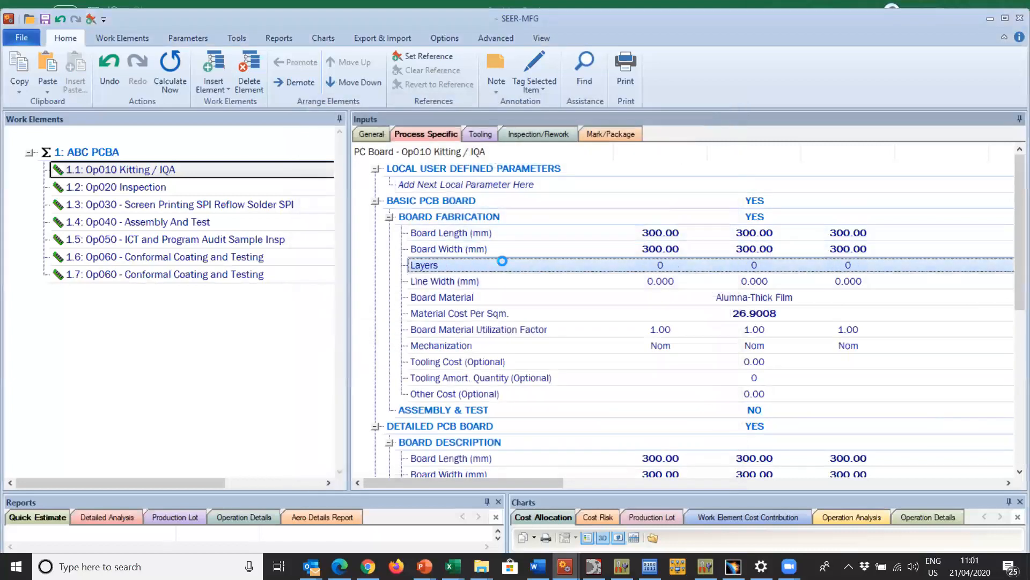
{"action": "type", "text": "4"}
{"action": "left_click", "coordinate": [497, 159]}
{"action": "left_click", "coordinate": [702, 133]}
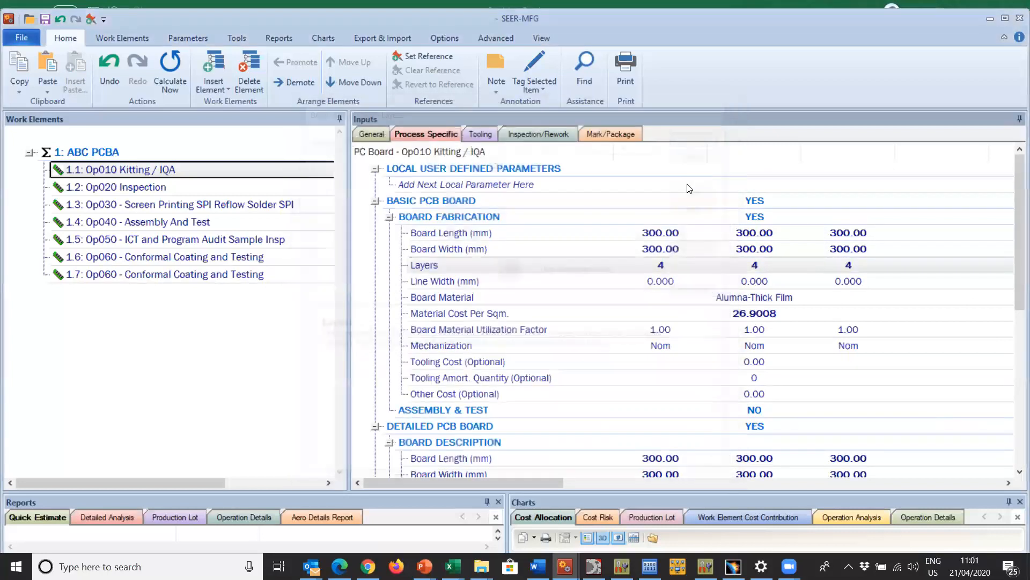
Set the Board Fabrication line width to 0.5 mm for the least, likely and most values
{"action": "left_click", "coordinate": [624, 275]}
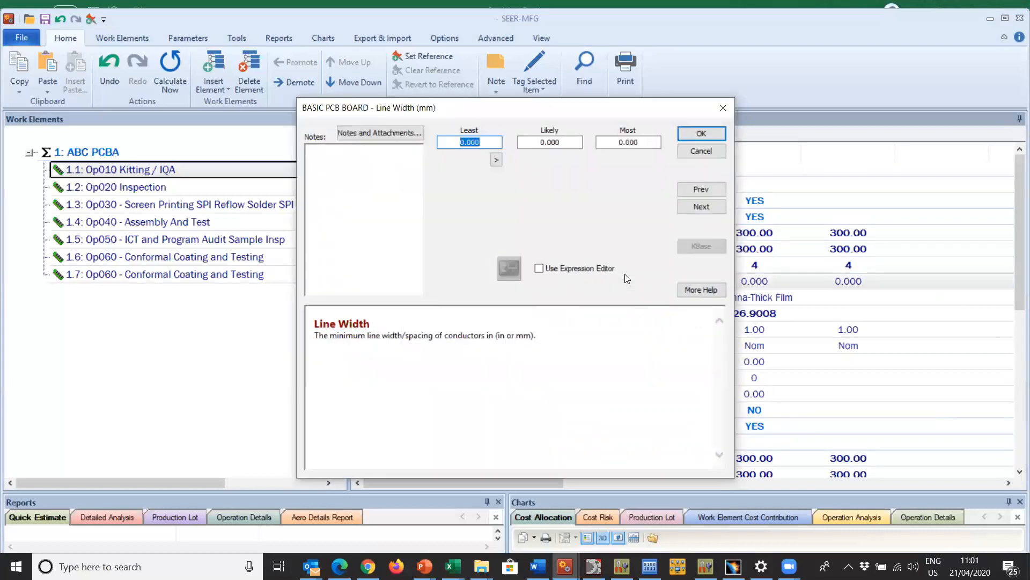
{"action": "type", "text": ".5"}
{"action": "left_click", "coordinate": [497, 159]}
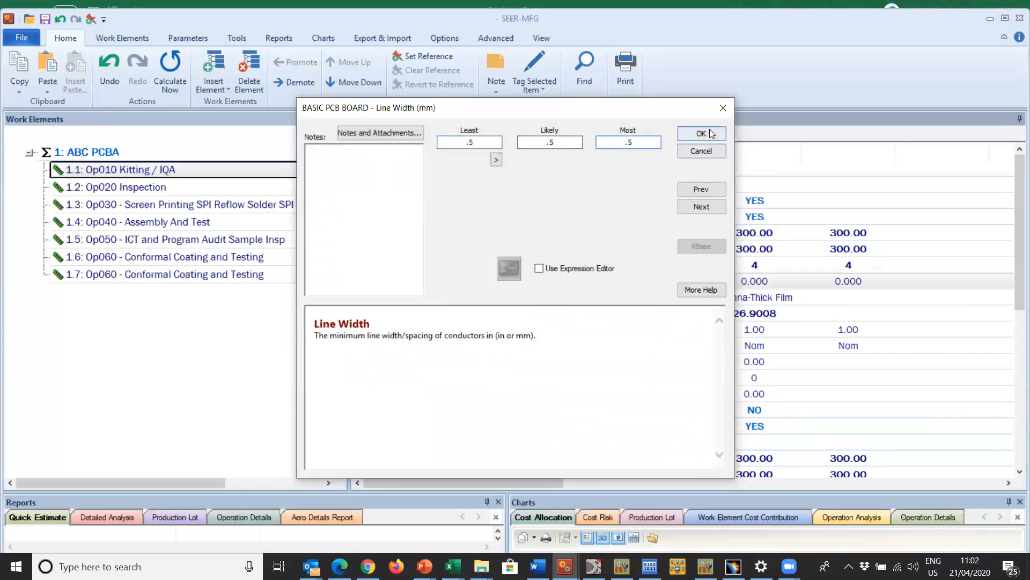
{"action": "left_click", "coordinate": [702, 133]}
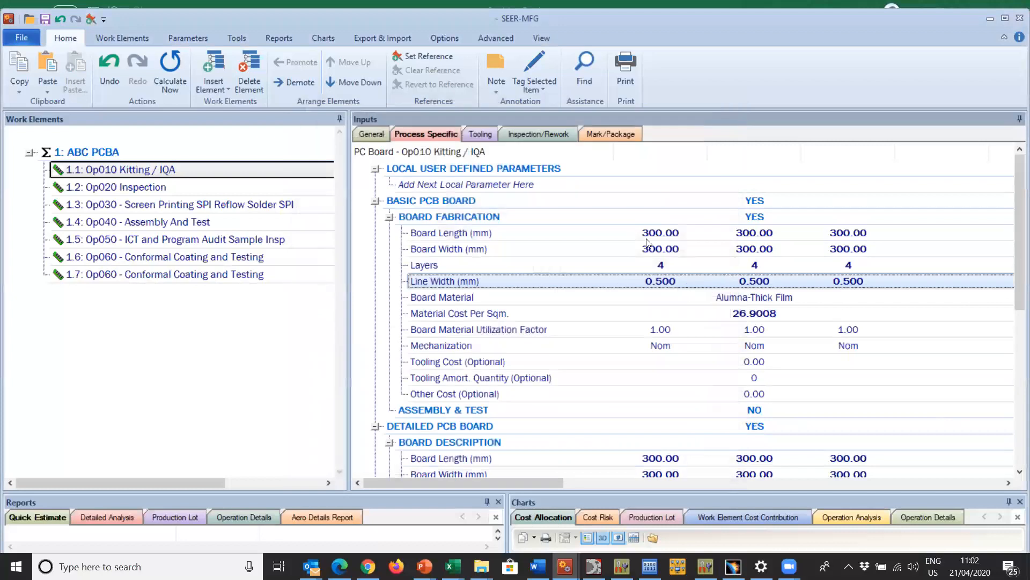
Choose Alumna-Thick Film as the board material under Board Fabrication
{"action": "double_click", "coordinate": [629, 302]}
{"action": "left_click", "coordinate": [576, 139]}
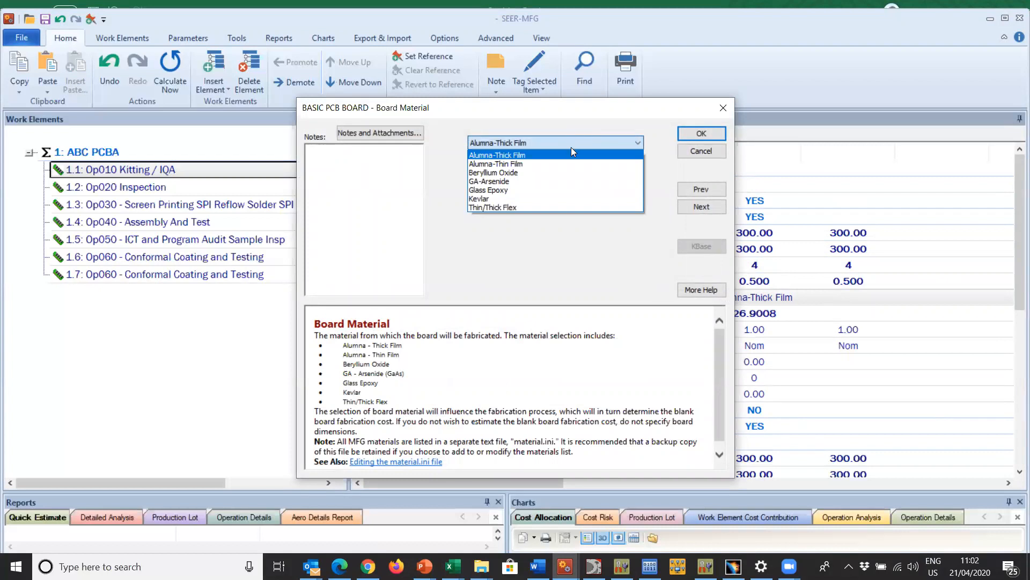
{"action": "left_click", "coordinate": [573, 156]}
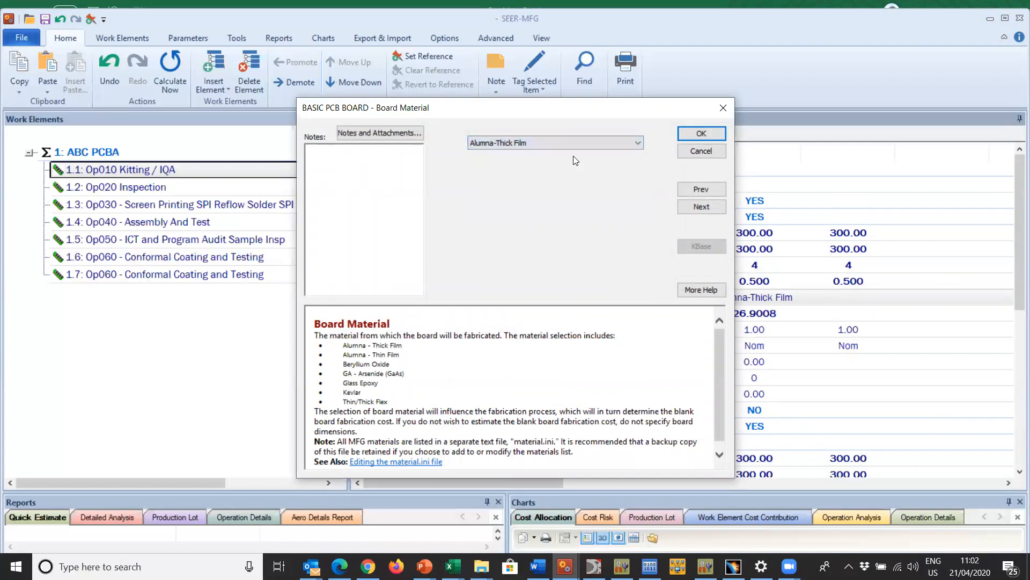
{"action": "left_click", "coordinate": [716, 133]}
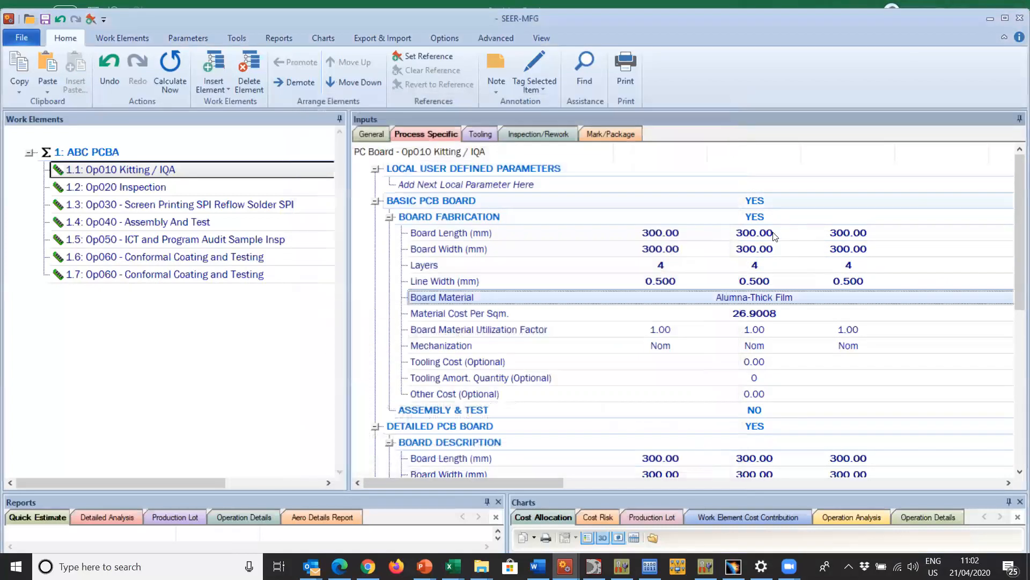
Set the Board Fabrication mechanization rating to Hi for the least, likely and most values
{"action": "double_click", "coordinate": [663, 346]}
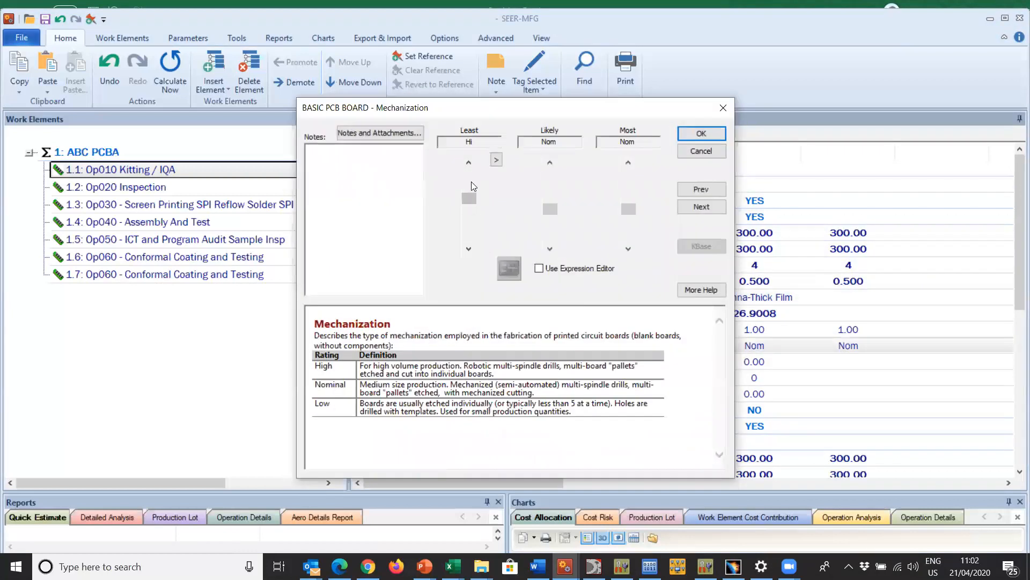
{"action": "left_click", "coordinate": [496, 160]}
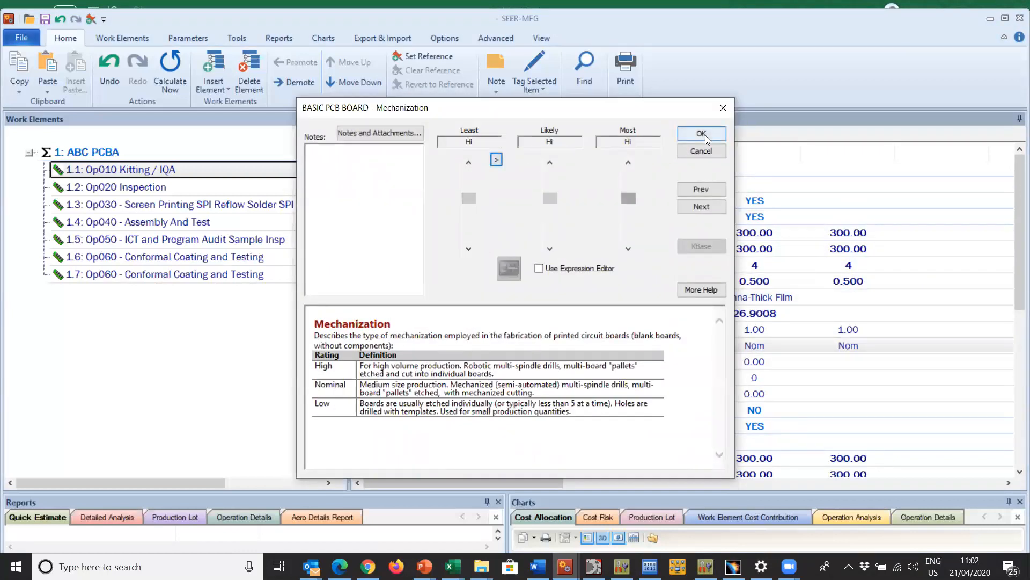
{"action": "left_click", "coordinate": [701, 133]}
Set the Assembly & Test section under Basic PCB Board to YES for Op010 Kitting / IQA
{"action": "scroll", "coordinate": [1015, 234], "scroll_direction": "down", "scroll_amount": 1}
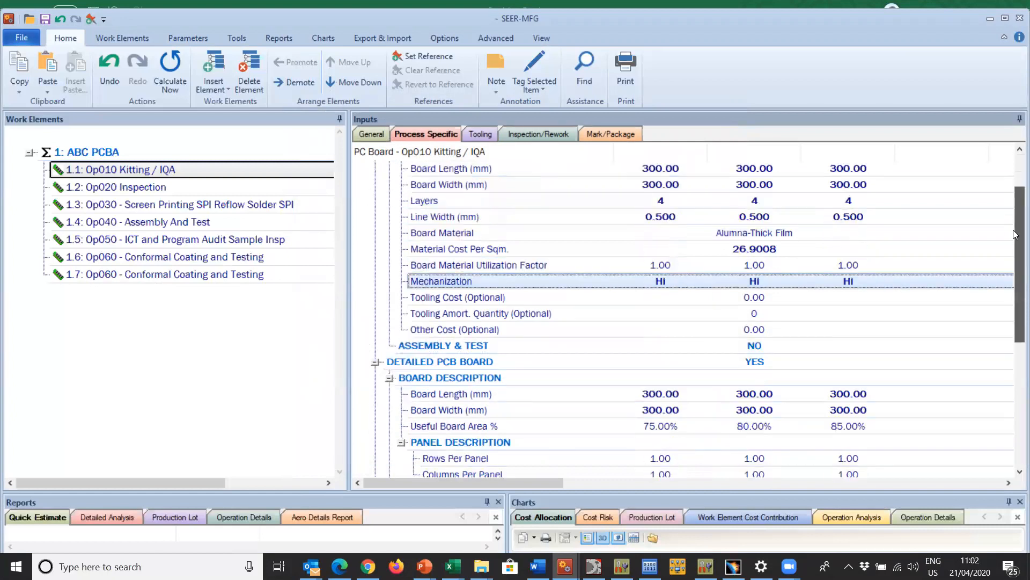
{"action": "left_click", "coordinate": [709, 317]}
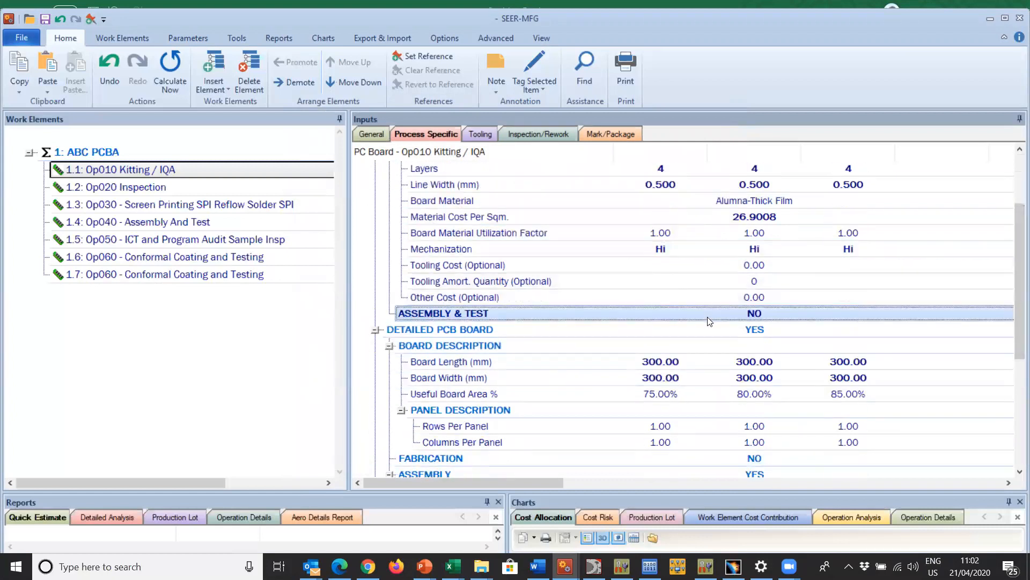
{"action": "double_click", "coordinate": [708, 318]}
{"action": "type", "text": "YES"}
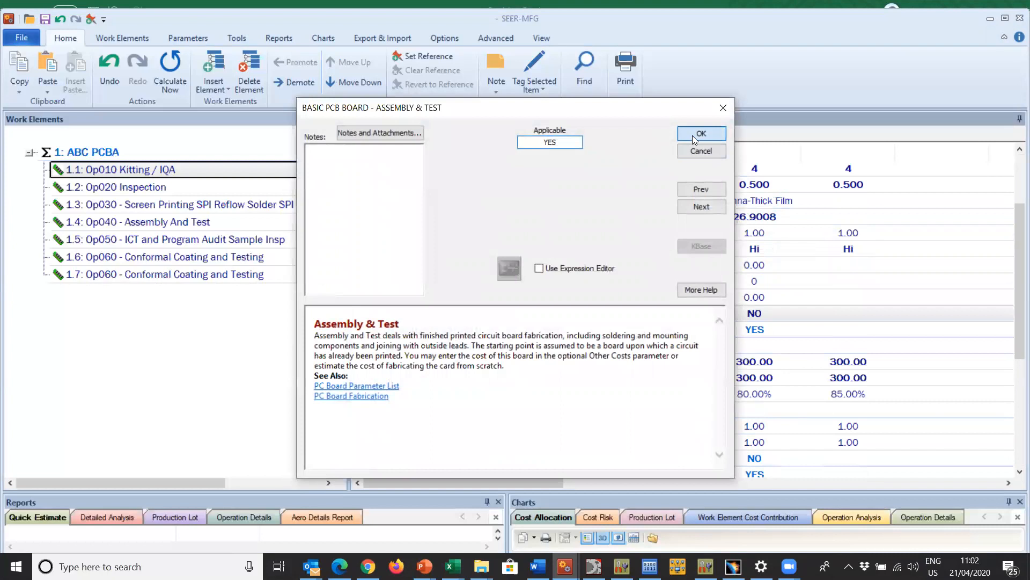
{"action": "left_click", "coordinate": [693, 135]}
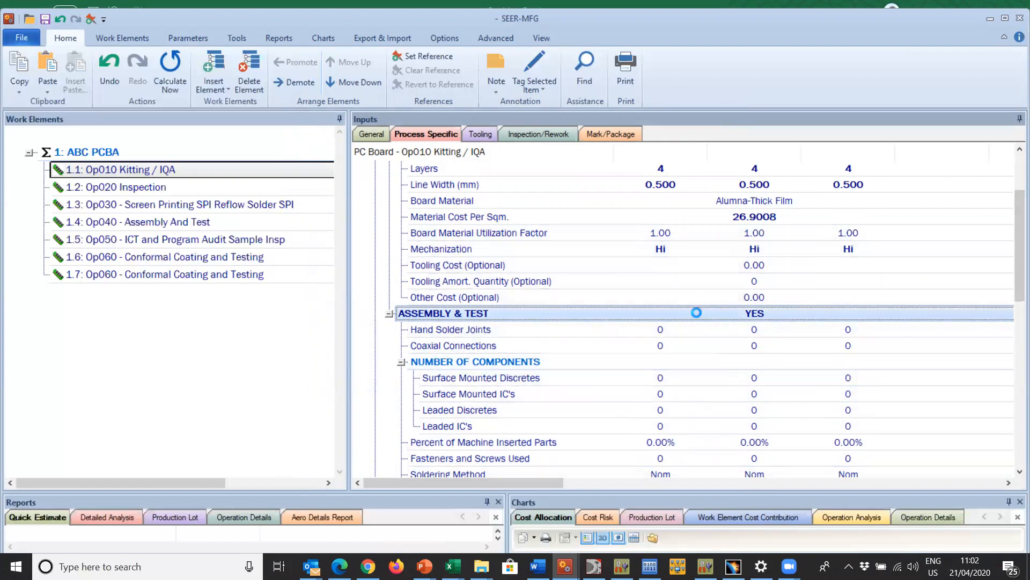
Set the Assembly & Test section under Basic PCB Board back to NO
{"action": "double_click", "coordinate": [696, 312]}
{"action": "type", "text": "NO"}
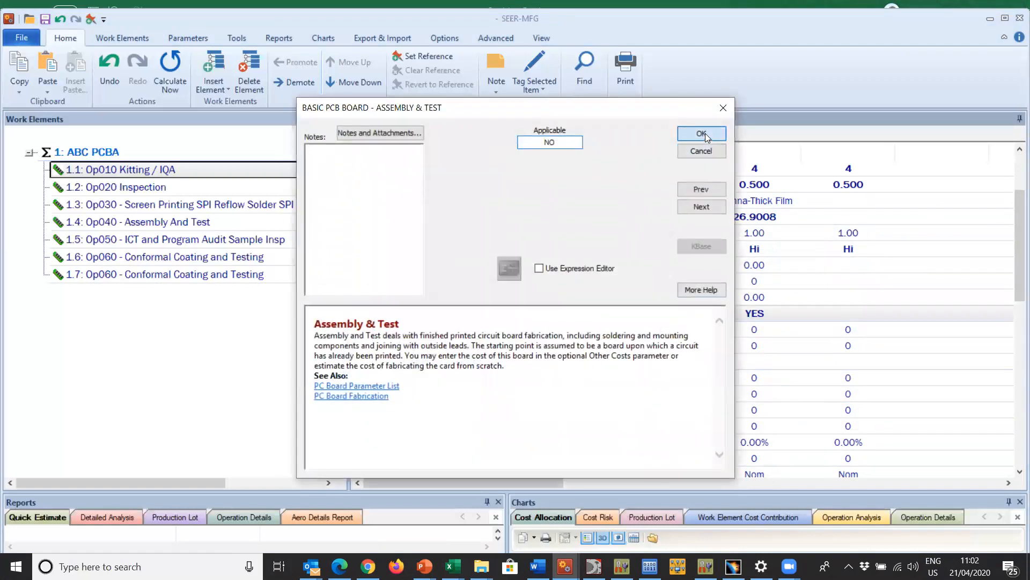
{"action": "left_click", "coordinate": [703, 133]}
Review the process-specific inputs of work elements Op020 Inspection and Op030 Screen Printing SPI Reflow Solder SPI
{"action": "mouse_move", "coordinate": [1015, 239]}
{"action": "left_mouse_down"}
{"action": "mouse_move", "coordinate": [1014, 179]}
{"action": "mouse_move", "coordinate": [1015, 385]}
{"action": "mouse_move", "coordinate": [1014, 228]}
{"action": "left_mouse_up"}
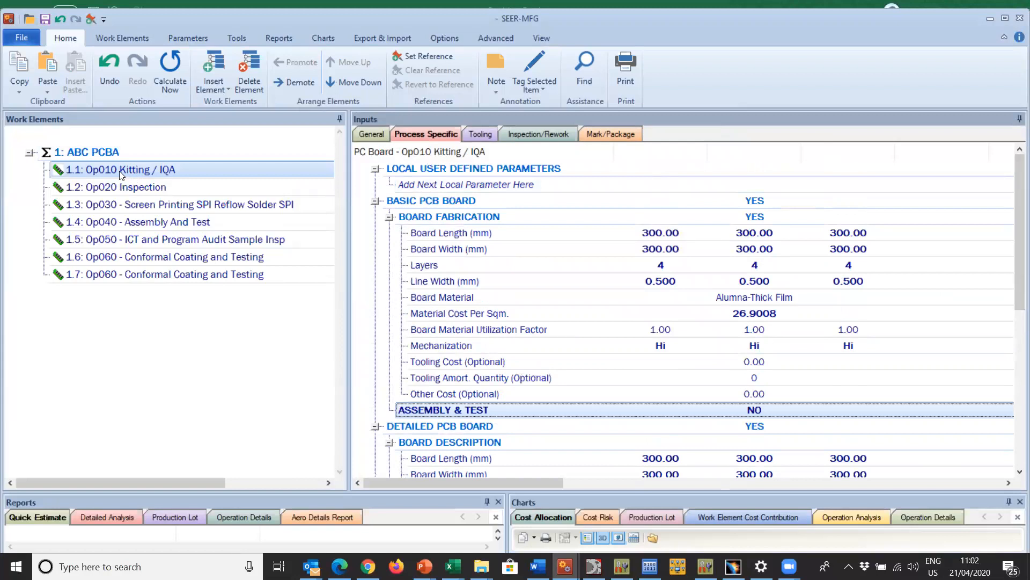
{"action": "left_click", "coordinate": [121, 187]}
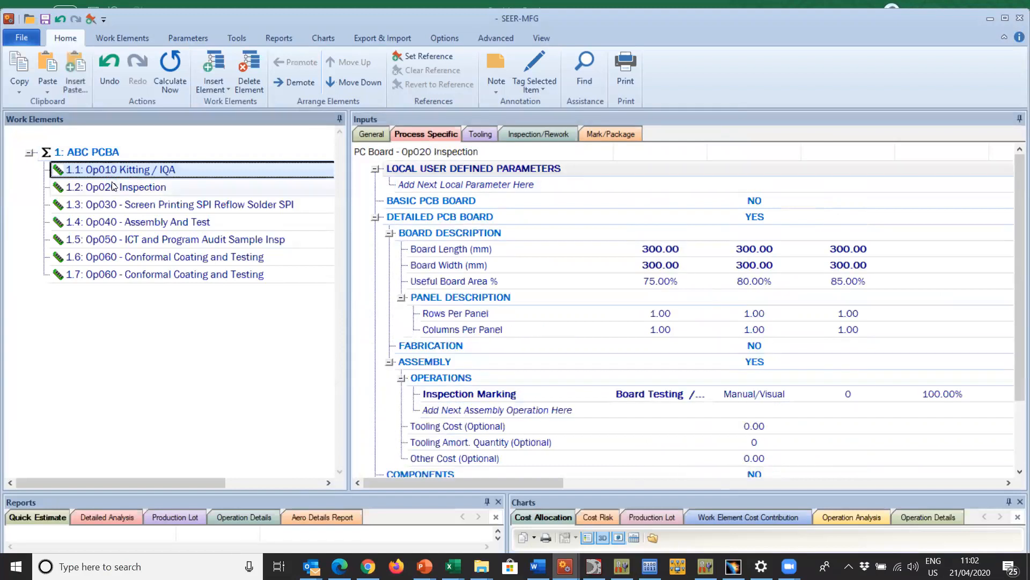
{"action": "left_click", "coordinate": [126, 208]}
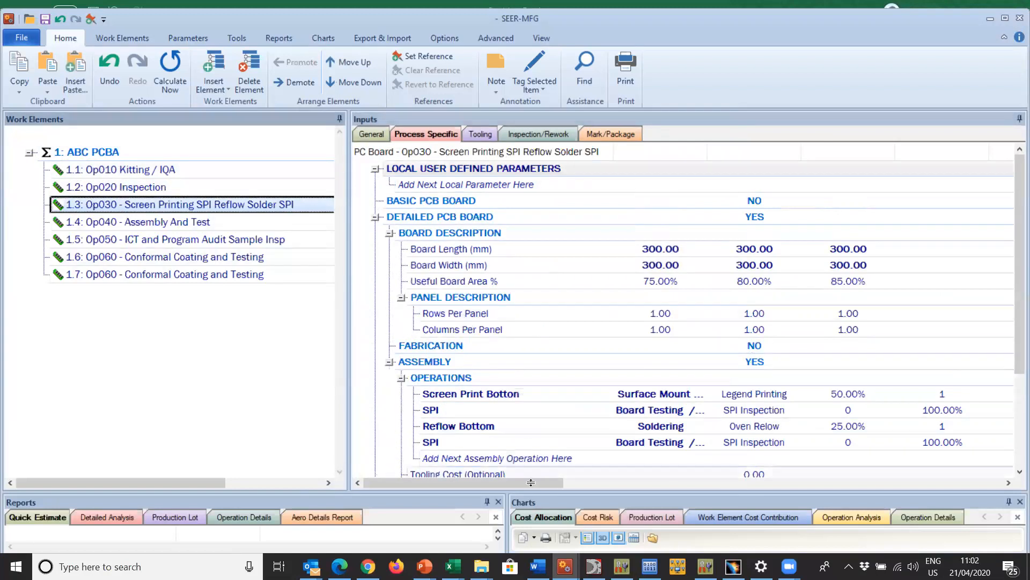
Switch to the PCB Estimates Two Ways.MFG project and dismiss its Project Parameters dialog
{"action": "mouse_move", "coordinate": [565, 566]}
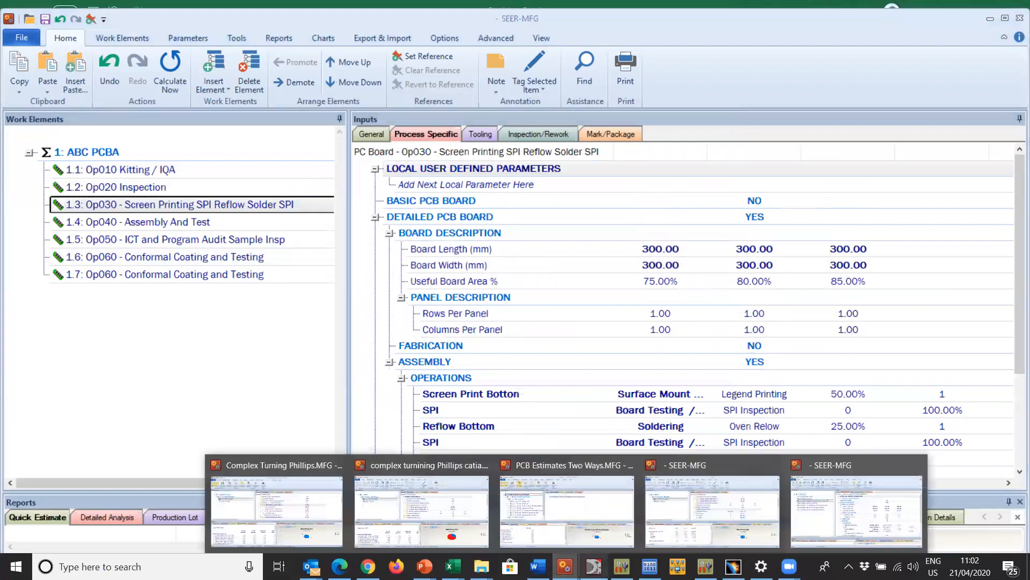
{"action": "left_click", "coordinate": [599, 508]}
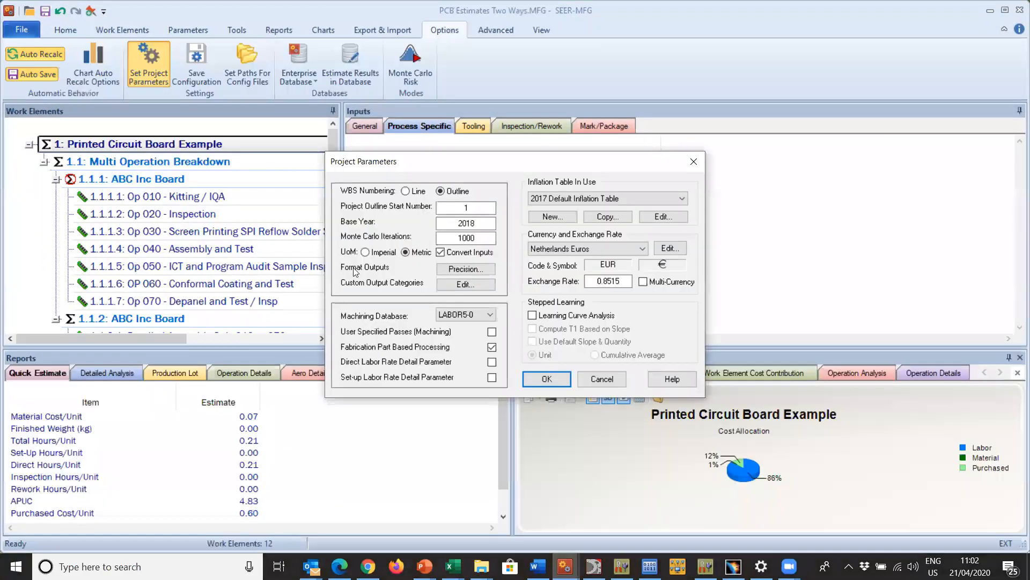
{"action": "left_click", "coordinate": [693, 162]}
Examine the assembly operations of the Detailed Assembly Op's 010 to 070 element under the second ABC Inc Board
{"action": "left_click", "coordinate": [317, 179]}
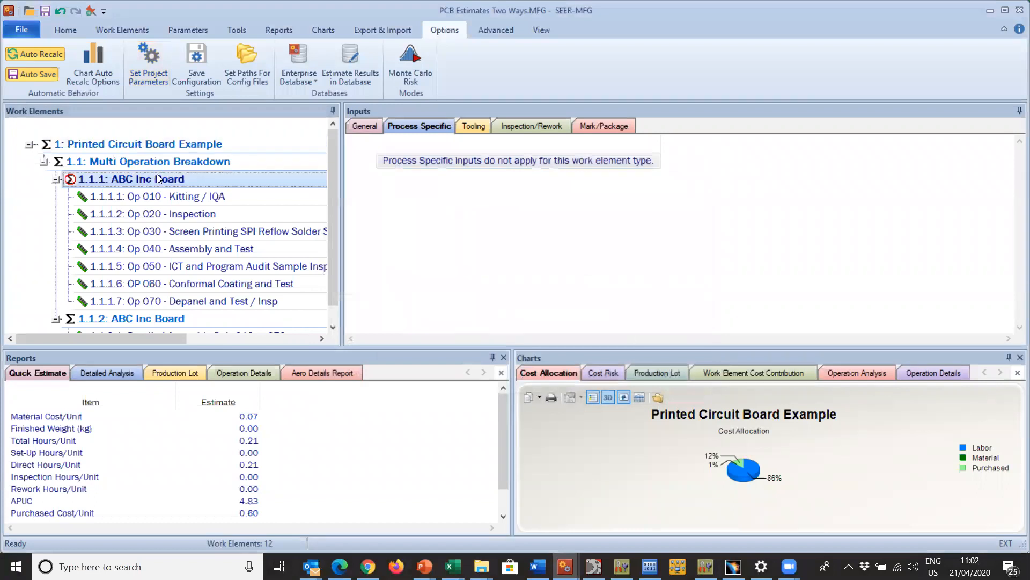
{"action": "left_click_drag", "start_coordinate": [329, 157], "coordinate": [340, 174]}
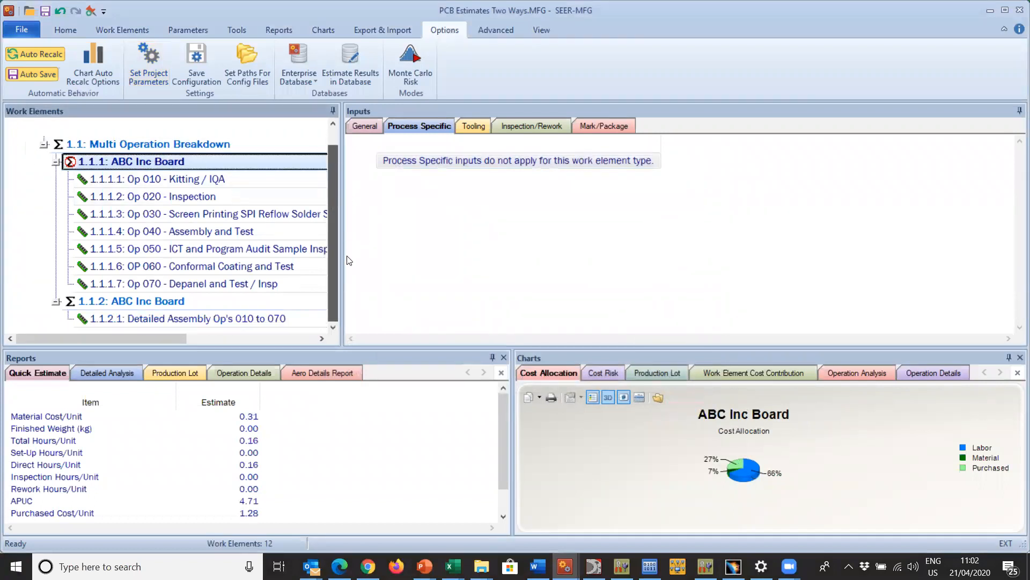
{"action": "left_click", "coordinate": [209, 322]}
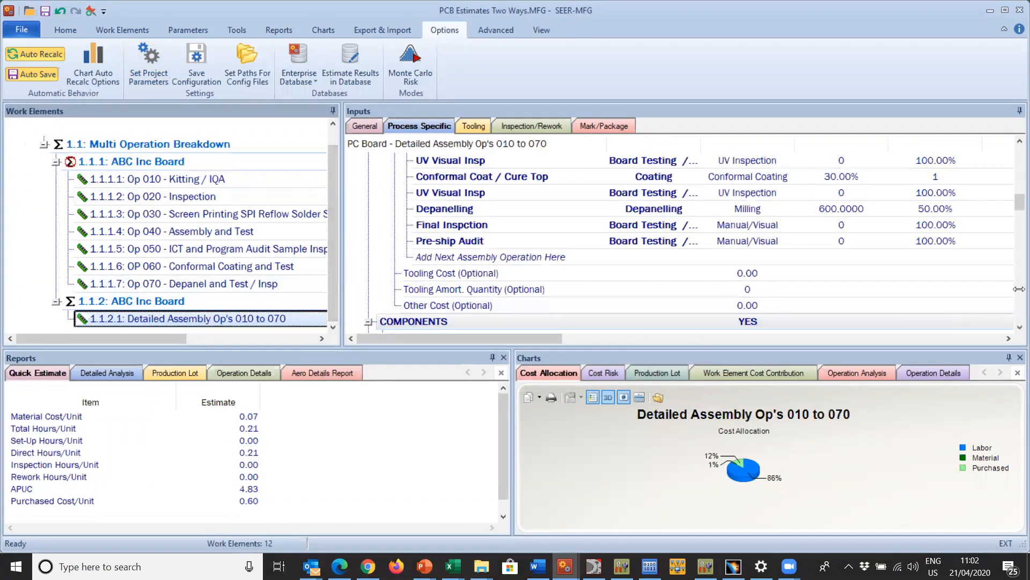
{"action": "left_click_drag", "start_coordinate": [1015, 206], "coordinate": [1014, 174]}
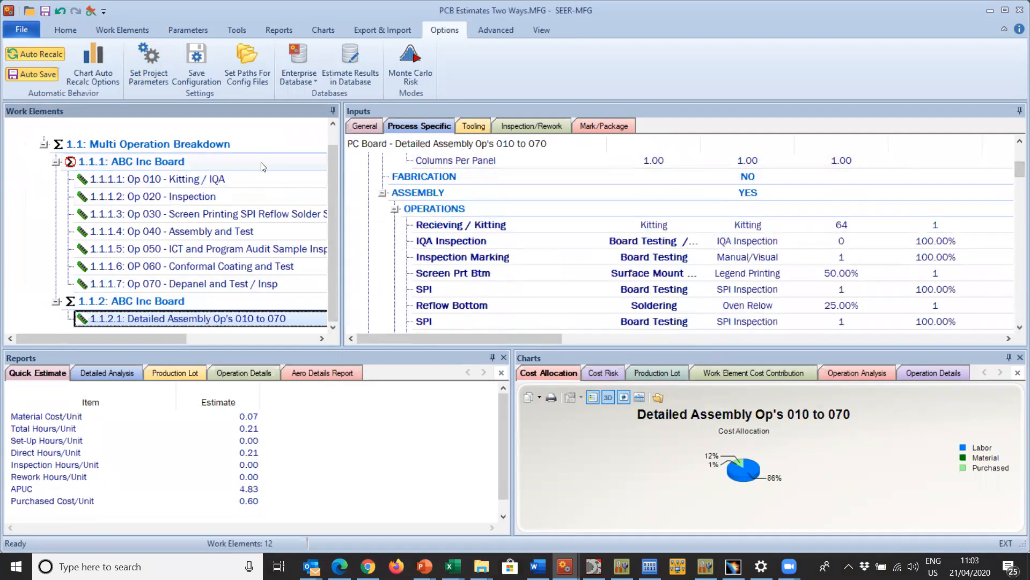
Compare the assembly operations of Op 010, Op 020 and Op 030 in the multi operation breakdown
{"action": "left_click", "coordinate": [215, 179]}
{"action": "left_click", "coordinate": [212, 198]}
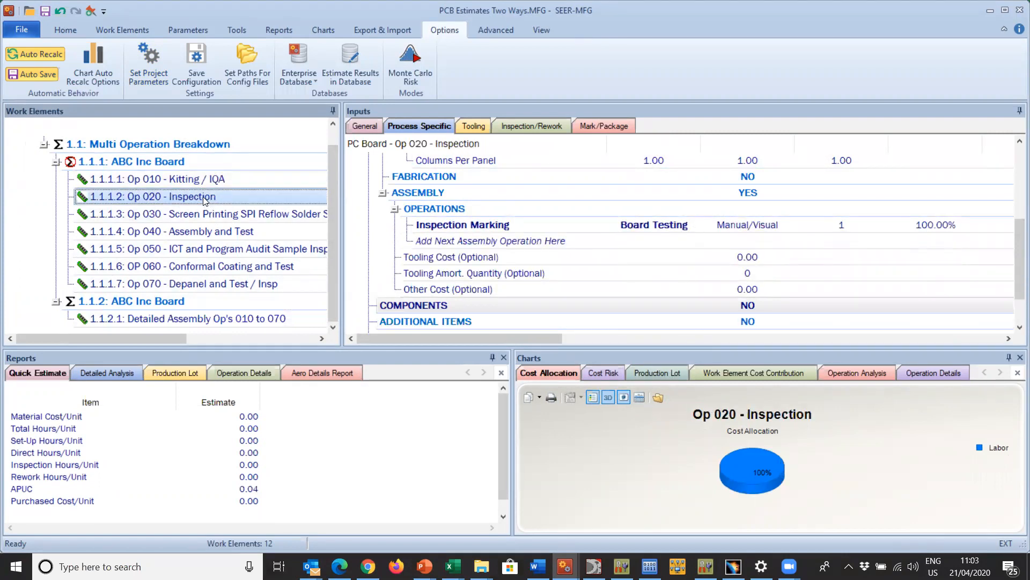
{"action": "left_click", "coordinate": [202, 179]}
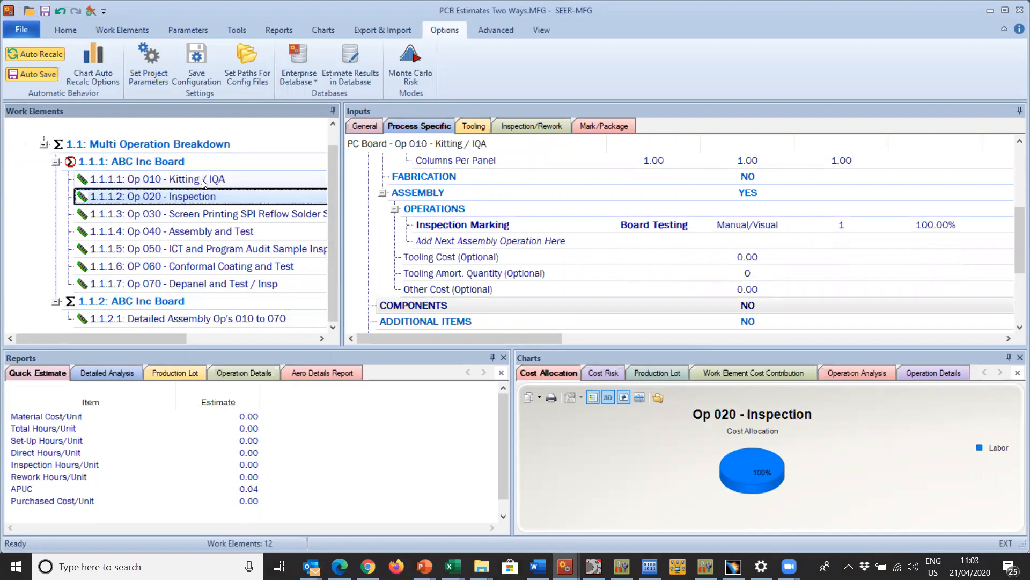
{"action": "left_click", "coordinate": [217, 214]}
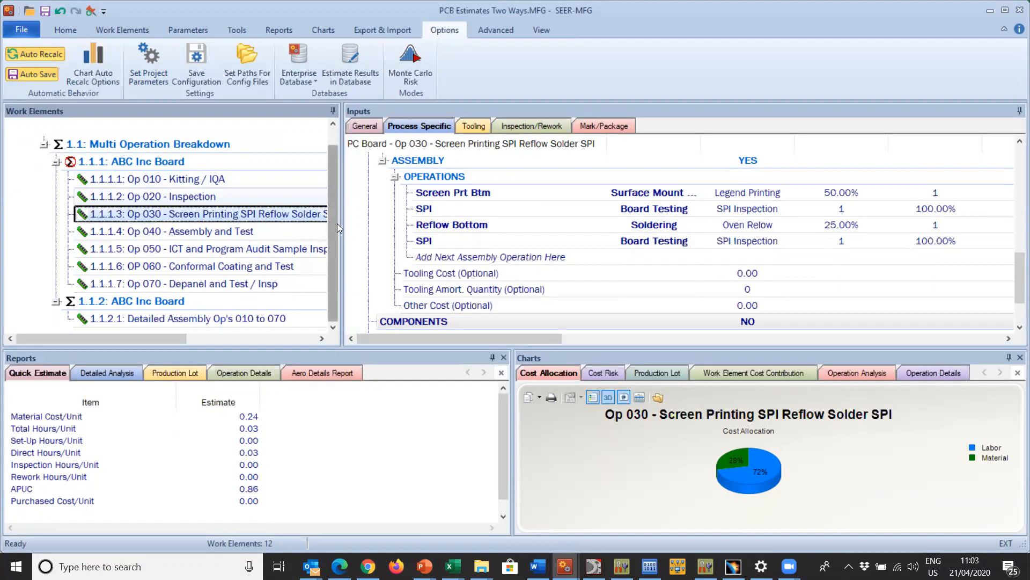
Review the board description and general product inputs of the Detailed Assembly Op's 010 to 070 element
{"action": "left_click", "coordinate": [188, 318]}
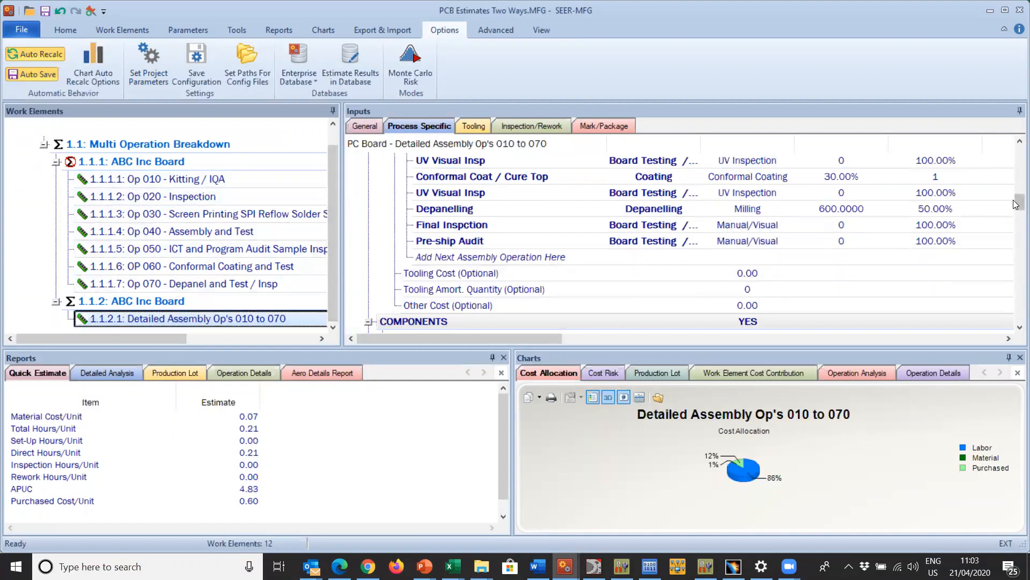
{"action": "scroll", "coordinate": [1015, 204], "scroll_direction": "up", "scroll_amount": 10}
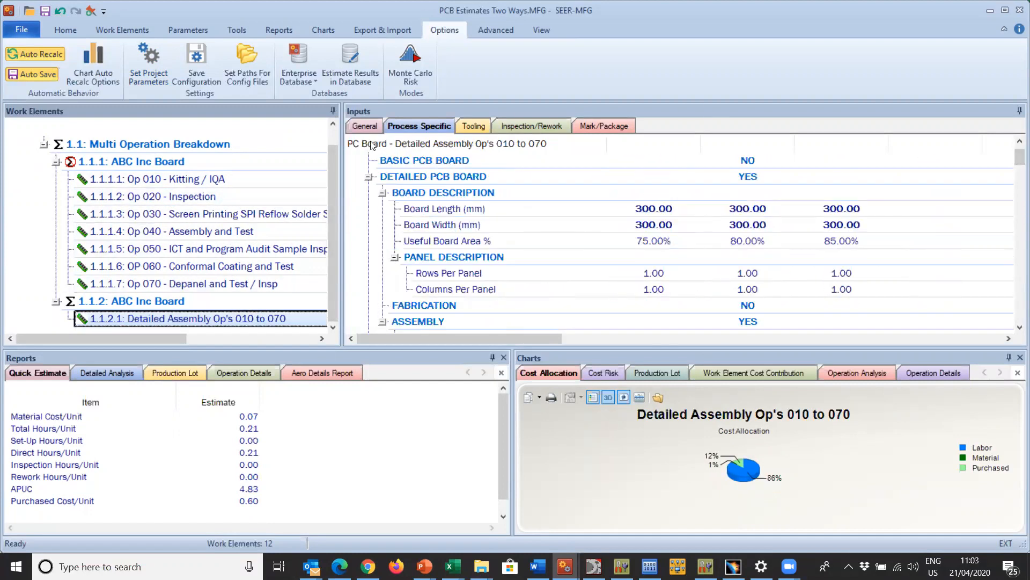
{"action": "left_click", "coordinate": [363, 124]}
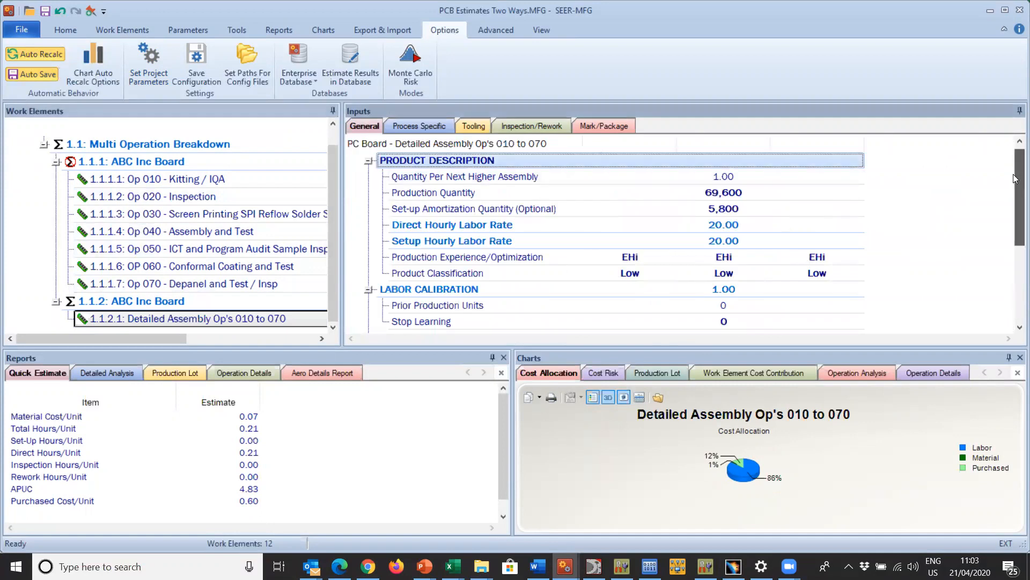
{"action": "scroll", "coordinate": [1016, 179], "scroll_direction": "down", "scroll_amount": 3}
{"action": "left_click", "coordinate": [410, 124]}
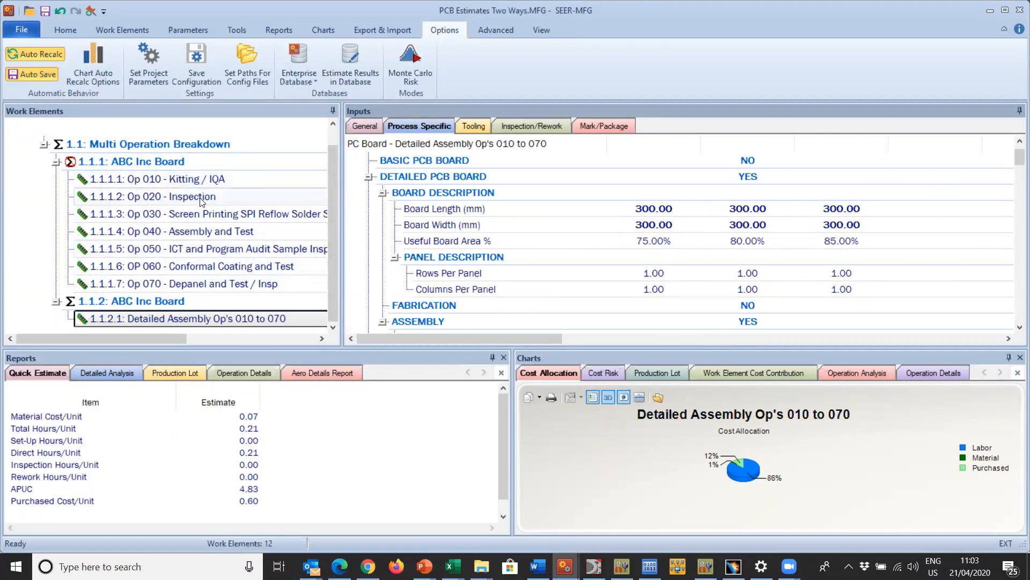
Examine the assembly operations and board description of Op 040 Assembly and Test in the multi operation breakdown
{"action": "left_click", "coordinate": [211, 231]}
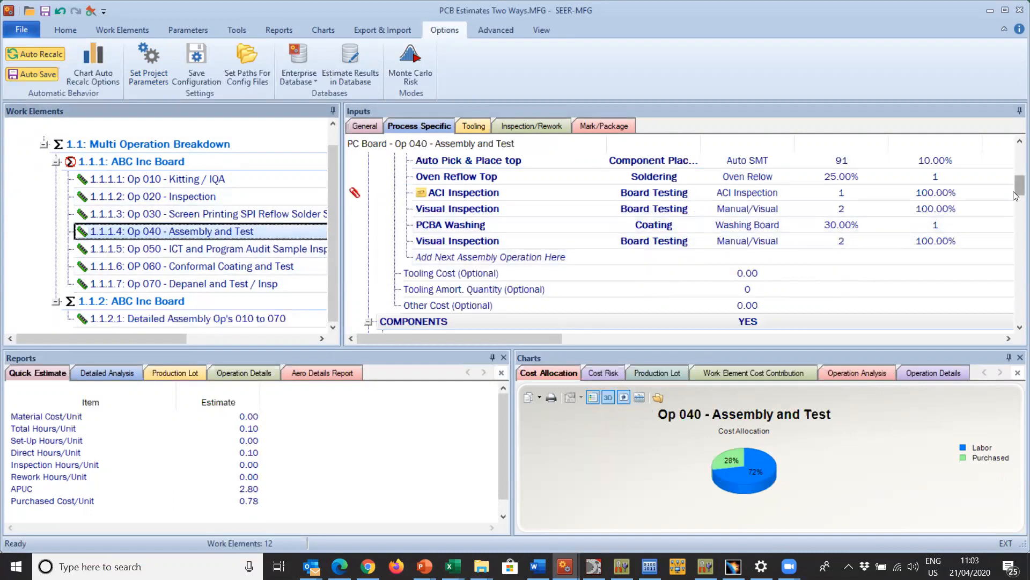
{"action": "scroll", "coordinate": [1005, 186], "scroll_direction": "up", "scroll_amount": 2}
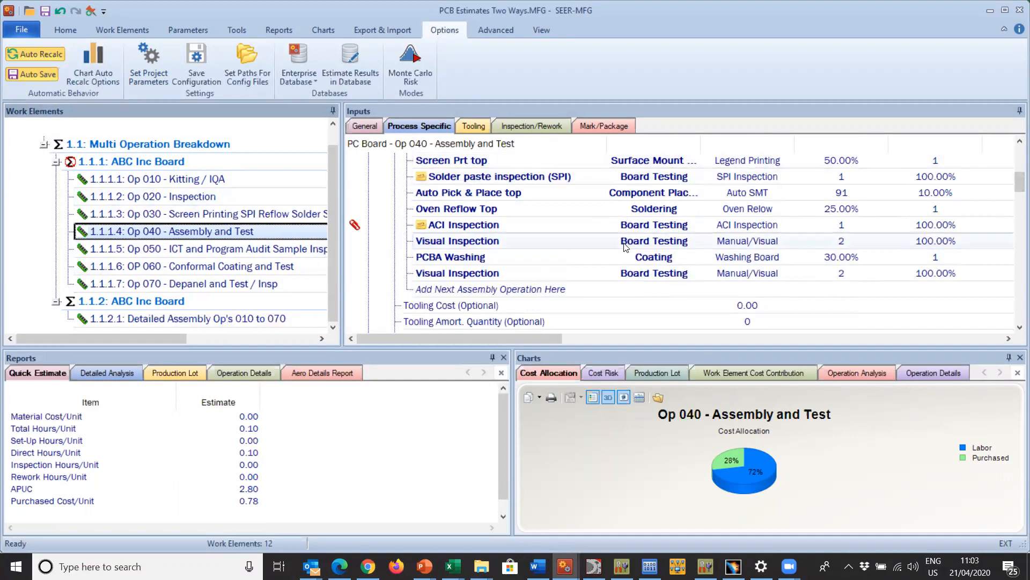
{"action": "left_click", "coordinate": [162, 236]}
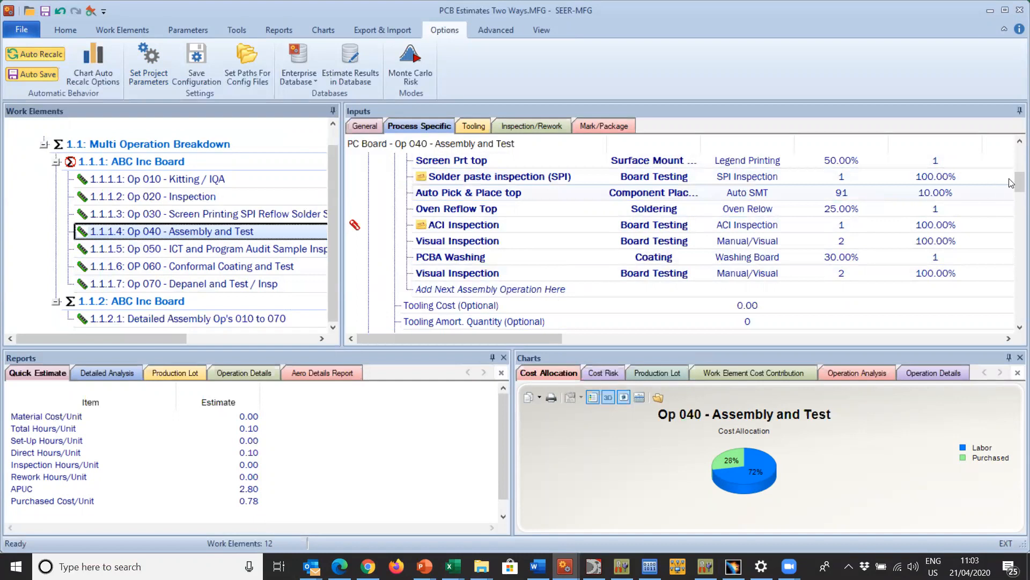
{"action": "left_click_drag", "start_coordinate": [1017, 182], "coordinate": [1014, 154]}
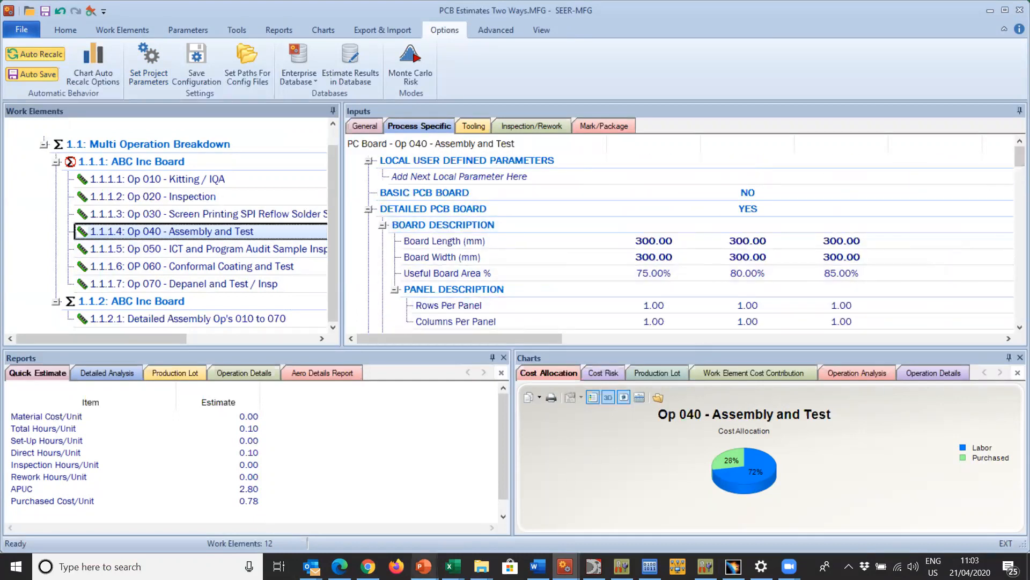
Switch to the running PowerPoint slide show of the Intro presentation
{"action": "mouse_move", "coordinate": [423, 566]}
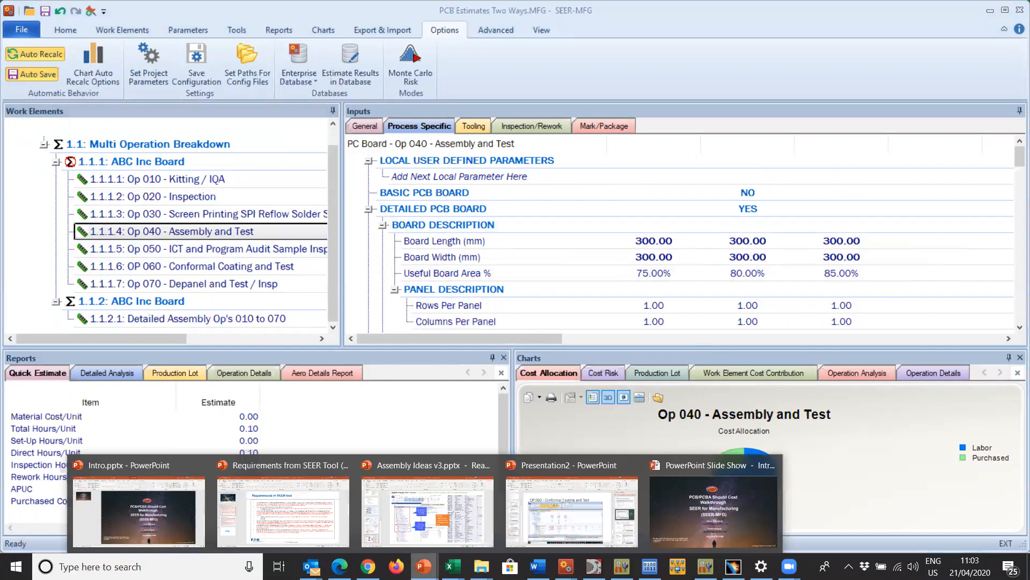
{"action": "left_click", "coordinate": [718, 508]}
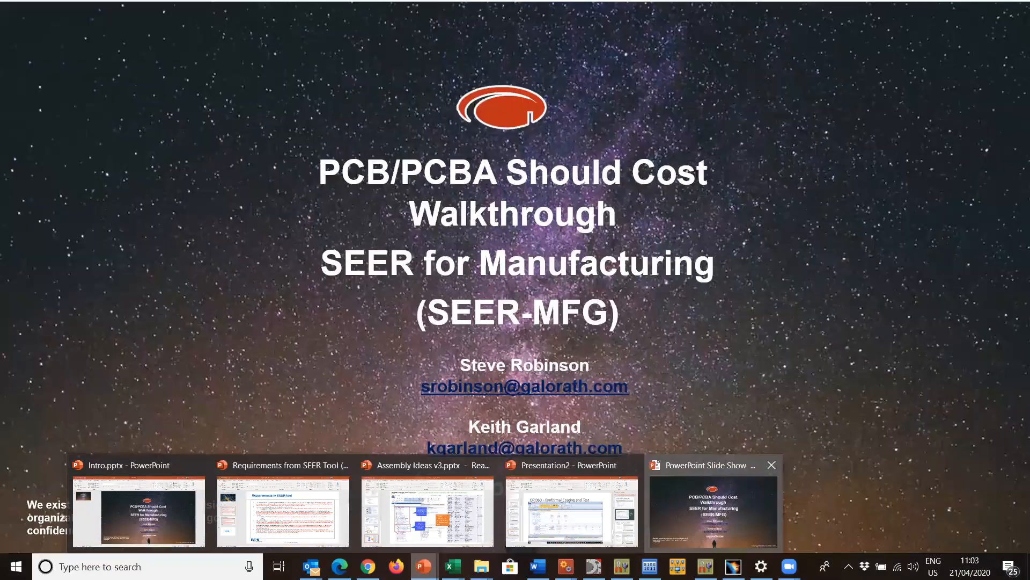